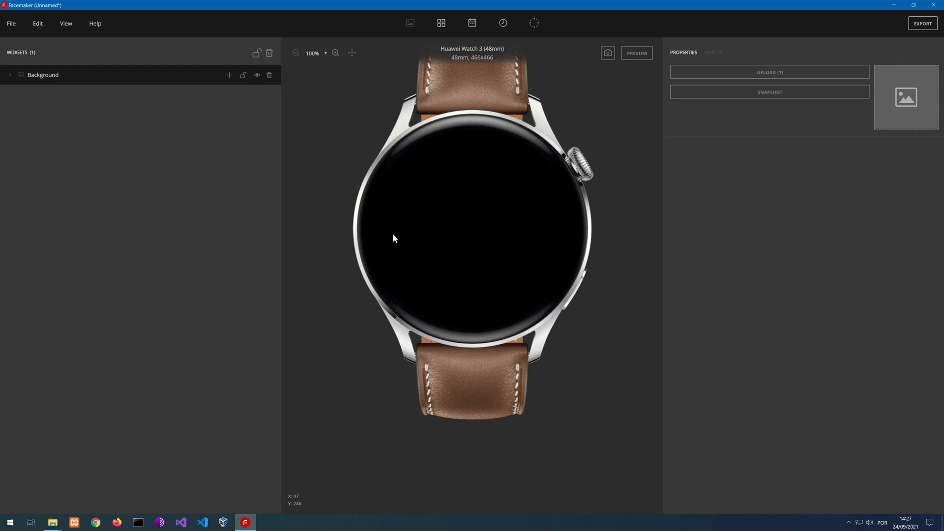
Add an MP4 Animation element to the Background widget and reposition it at X 198, Y 153
click(229, 74)
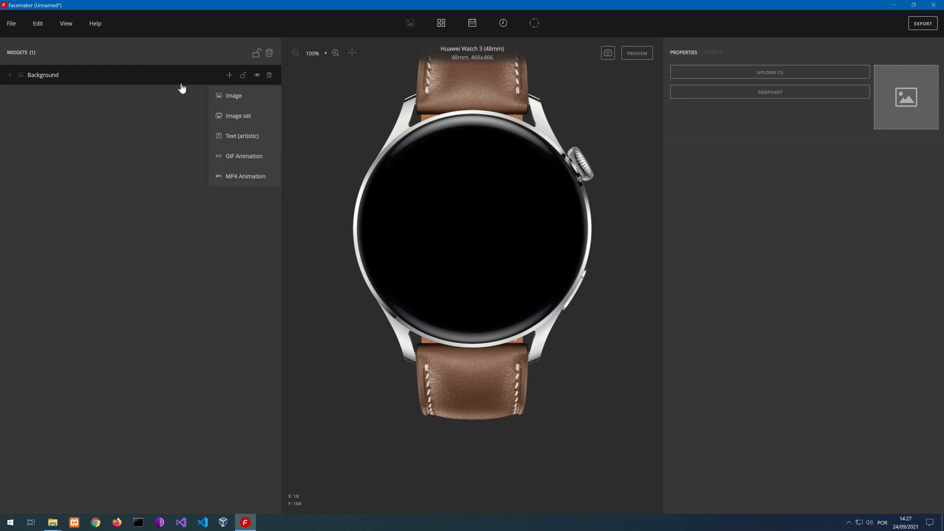
click(238, 176)
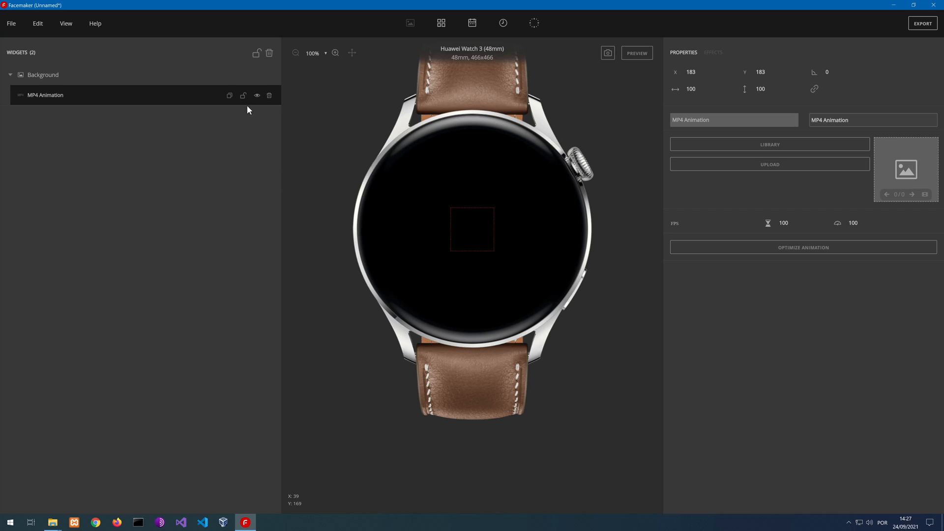
mouse_move(473, 231)
mouse_down()
mouse_move(481, 193)
mouse_move(442, 219)
mouse_move(363, 166)
mouse_move(333, 110)
mouse_move(514, 259)
mouse_move(479, 216)
mouse_up()
Load hal9000.gif from the gifs folder into the MP4 animation's image slot and minimize the folder window
mouse_move(53, 522)
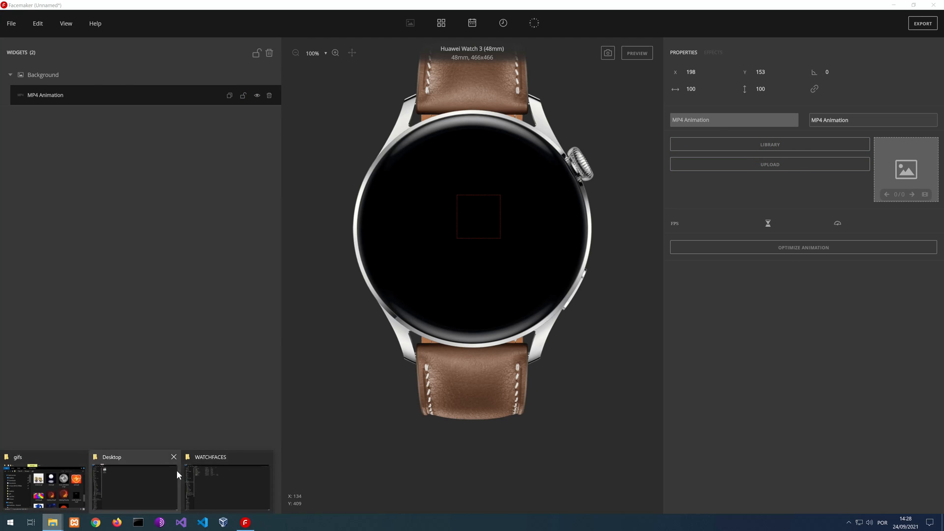
mouse_move(219, 470)
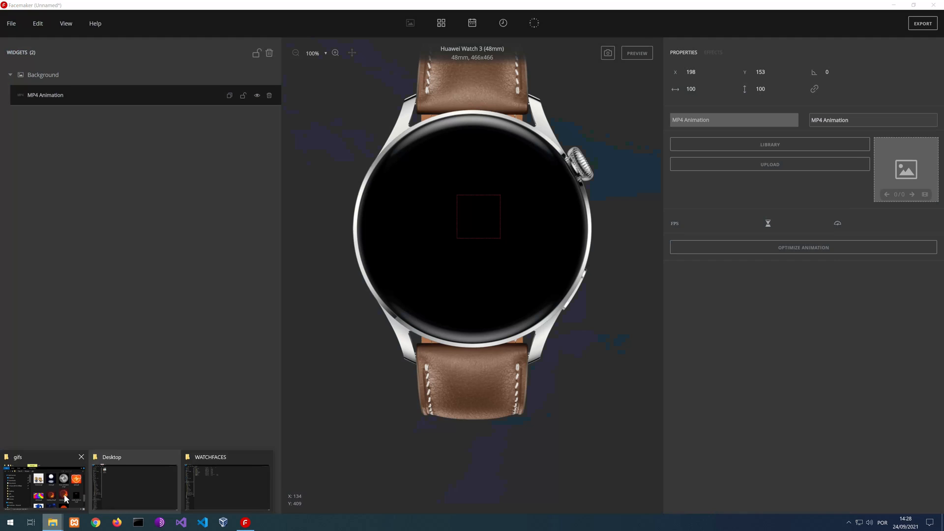
click(64, 494)
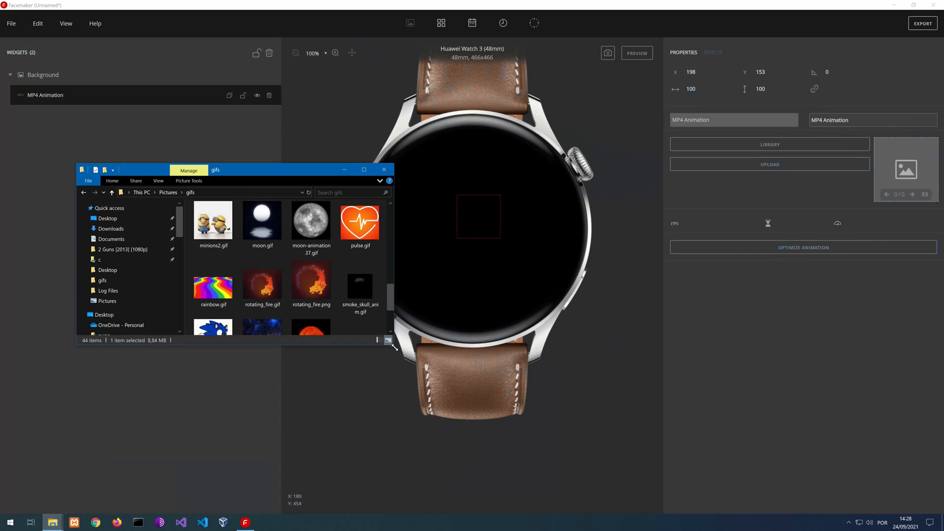
drag(394, 345, 533, 500)
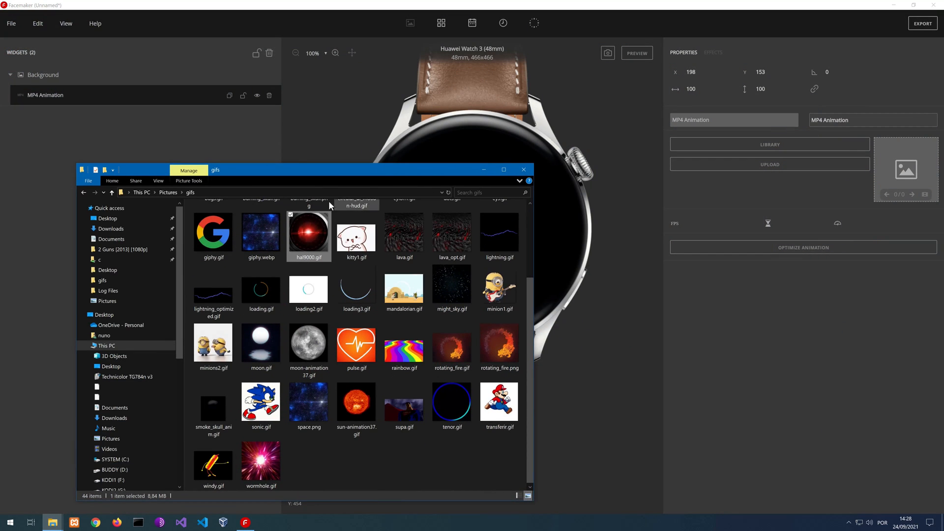
drag(315, 173, 249, 63)
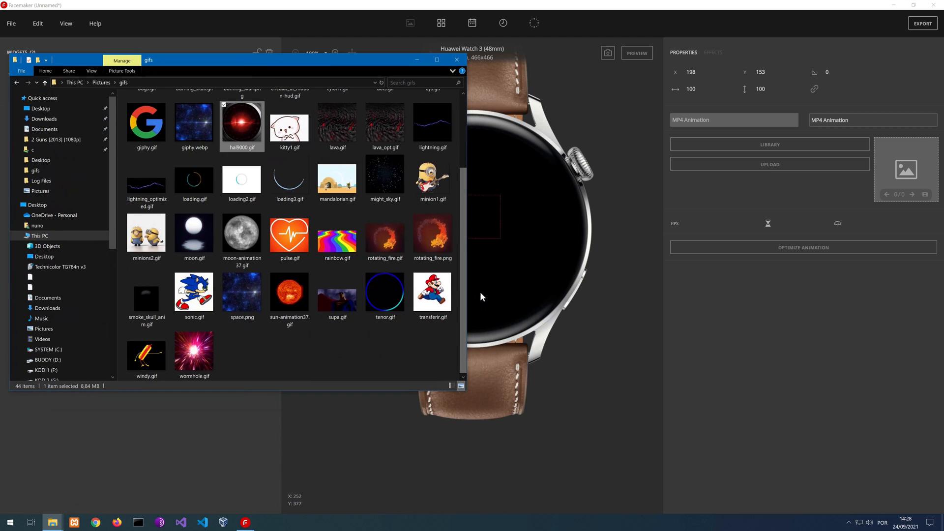
scroll(466, 298, up, 3)
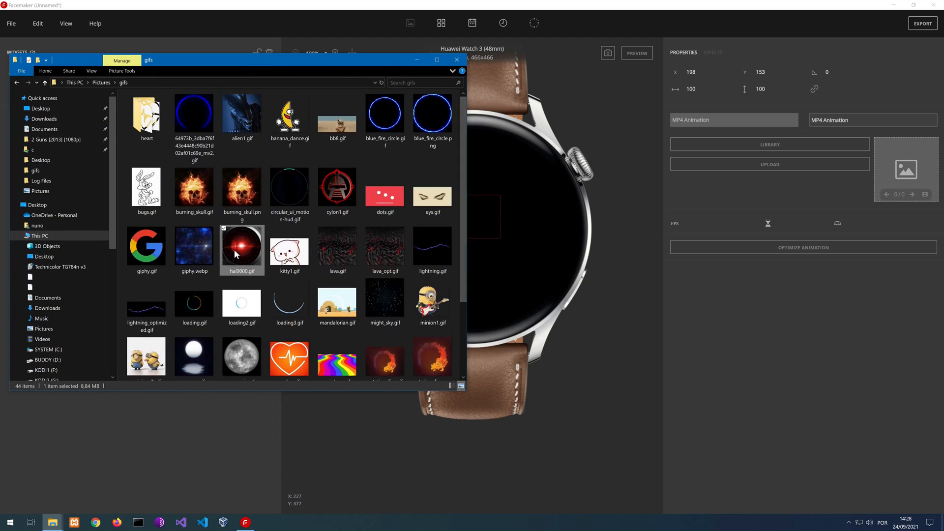
drag(237, 261, 894, 181)
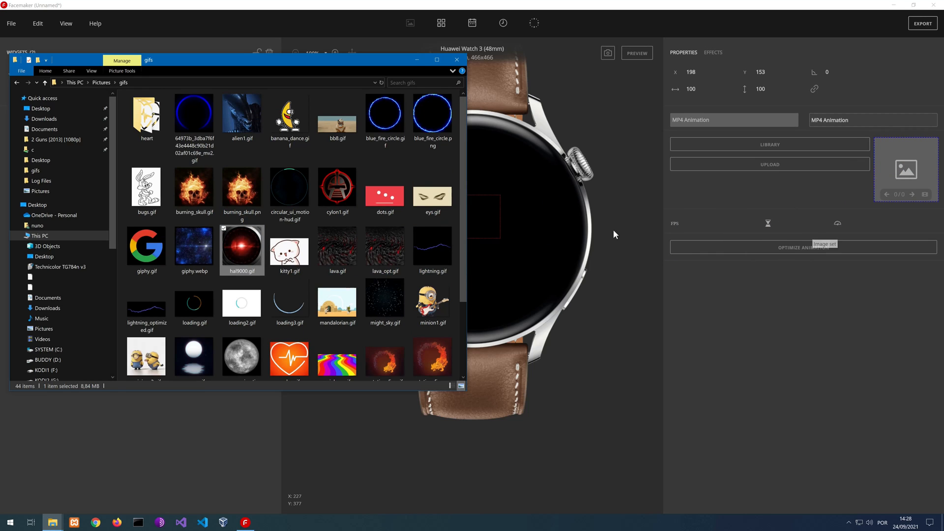
click(416, 61)
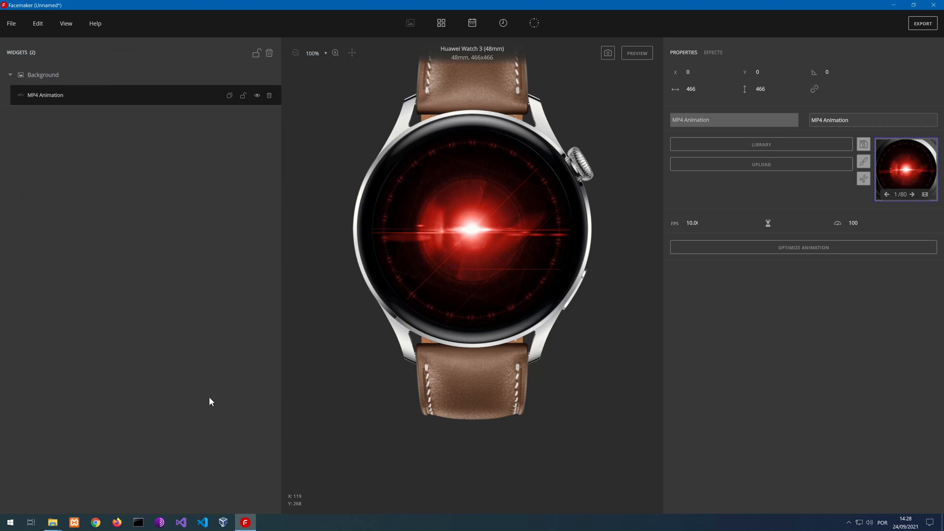
Load hal9000.gif from the gifs folder into the MP4 animation once more and minimize the folder window
click(50, 523)
click(41, 487)
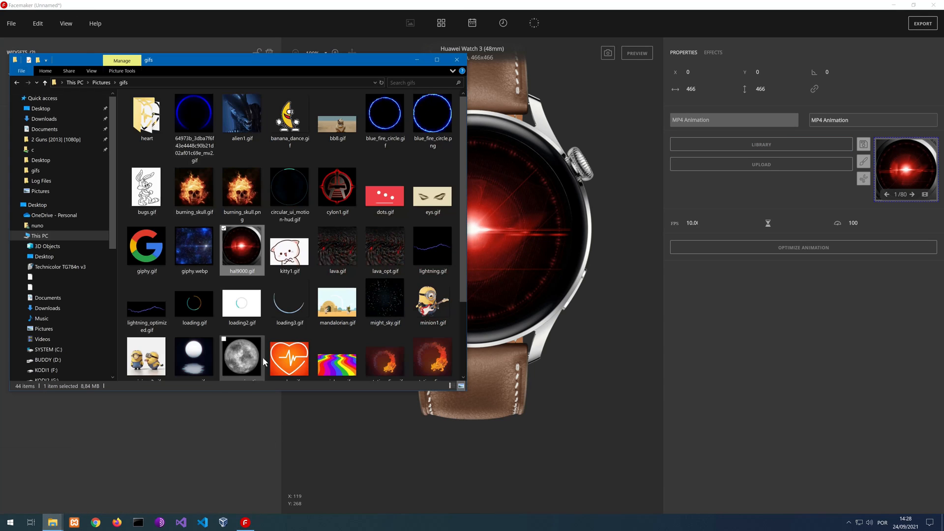
click(285, 255)
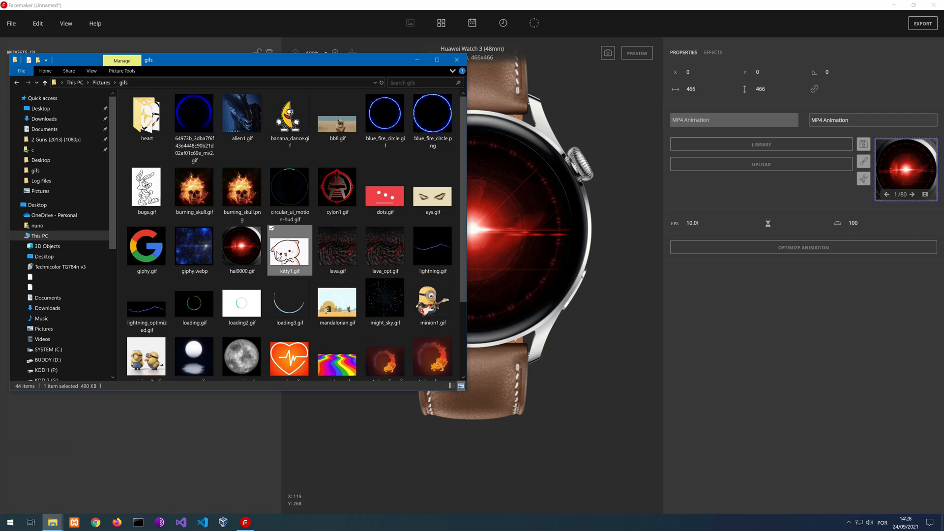
drag(241, 250, 906, 167)
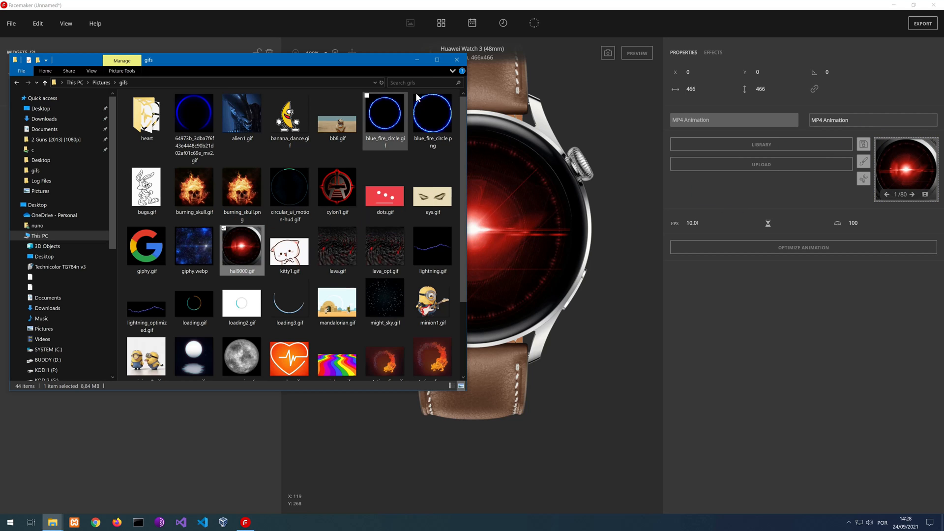
click(417, 60)
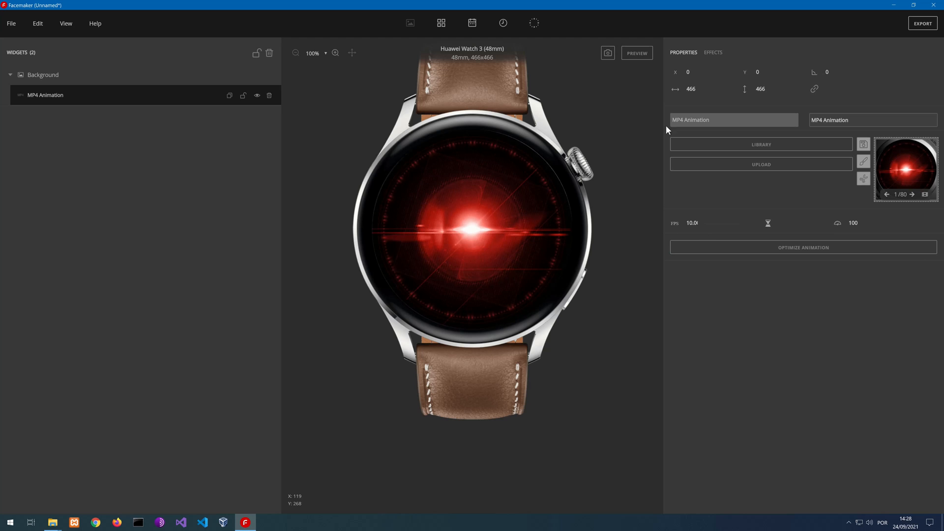
Preview the watch face and try frame rates of 20 and 25 FPS for the MP4 animation
click(636, 54)
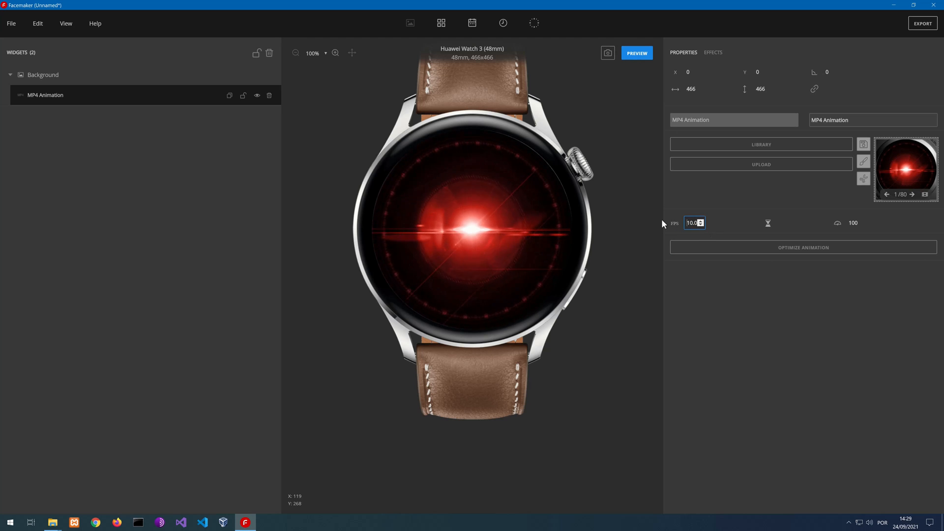
drag(686, 225, 693, 224)
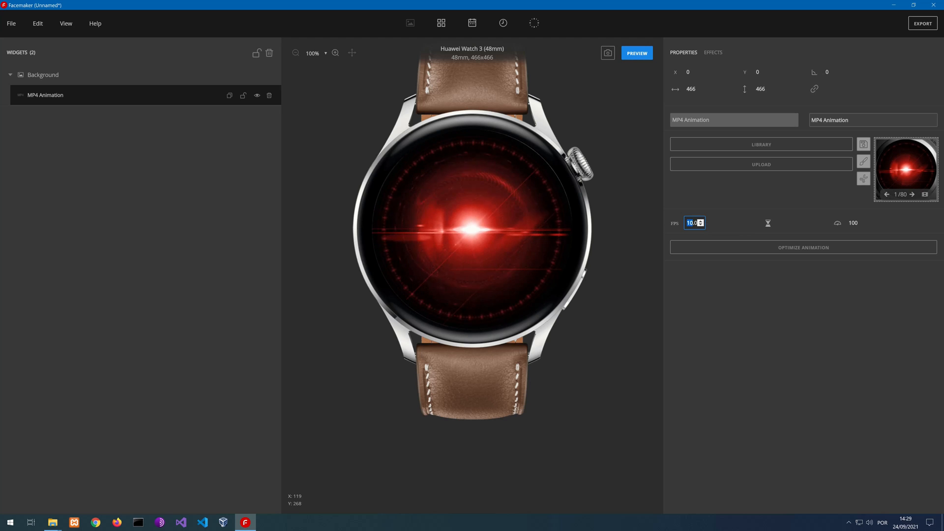
click(700, 225)
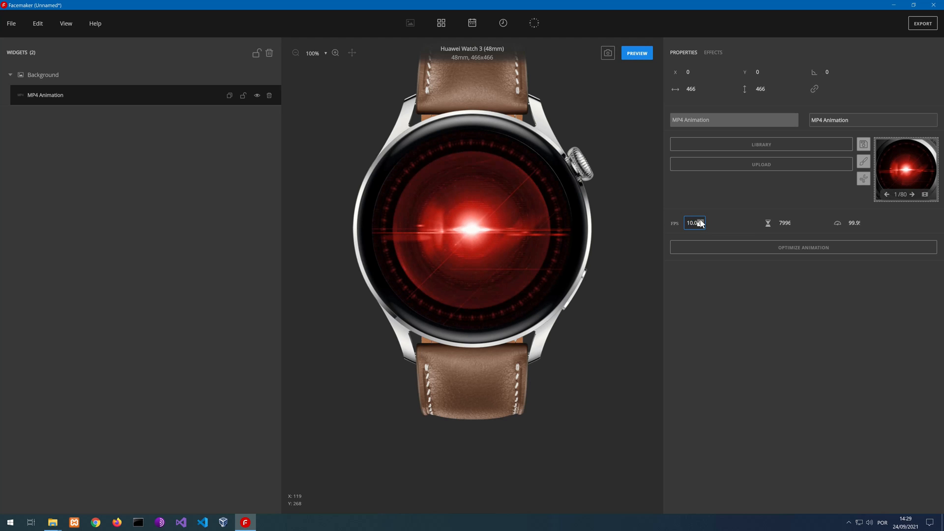
drag(694, 223, 667, 219)
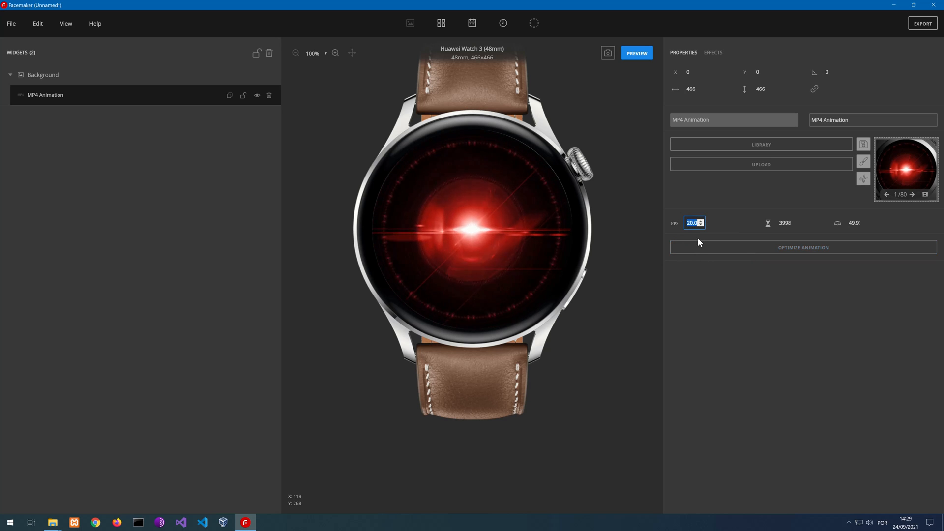
text(25)
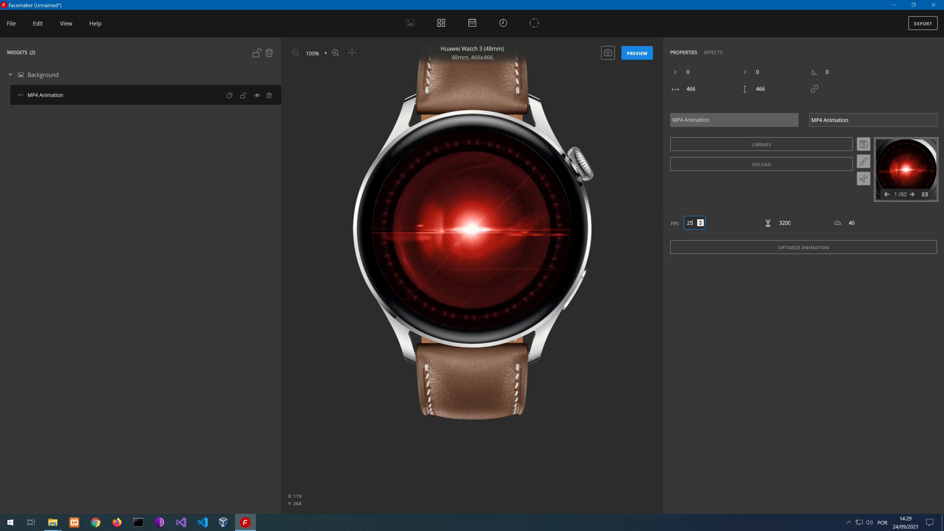
Set the MP4 animation's frame rate to 10 FPS and stop the preview
drag(693, 222, 659, 219)
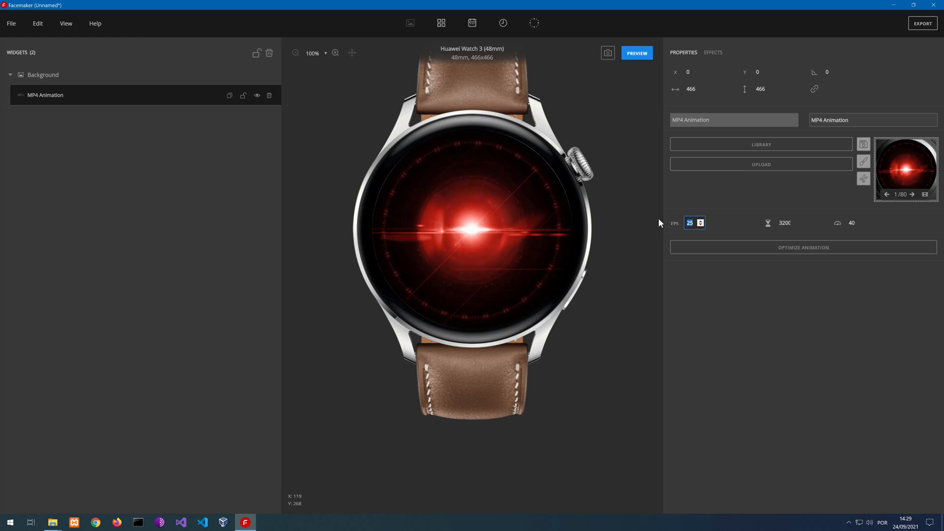
text(10)
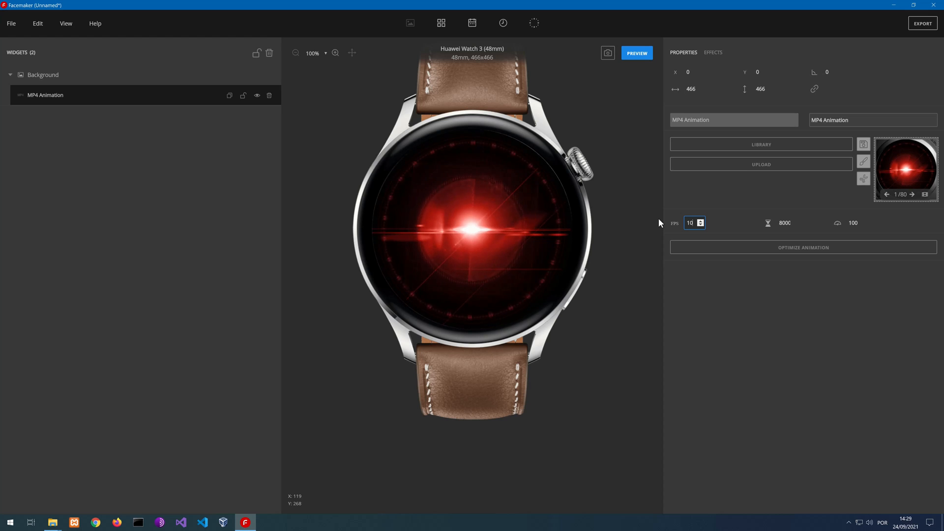
click(697, 298)
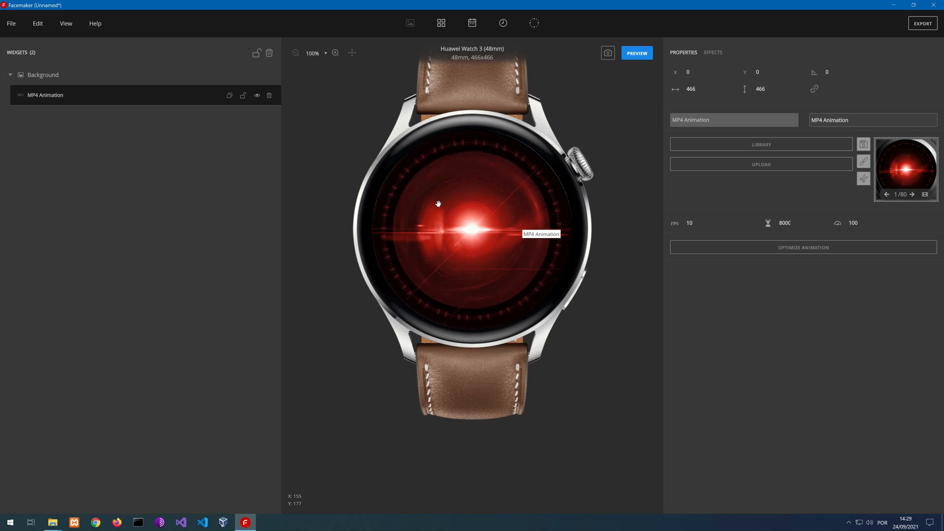
click(631, 57)
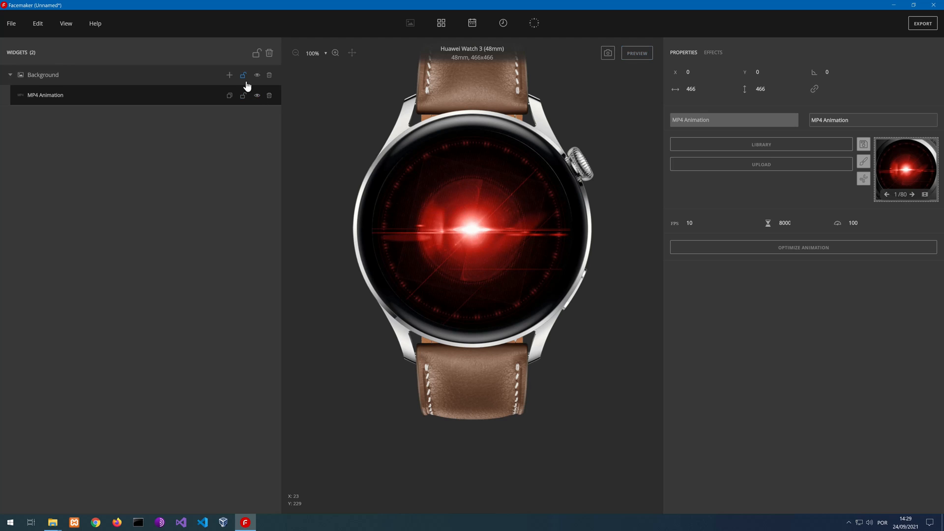
Lock the Background widget together with its MP4 animation
click(243, 78)
key(ctrl)
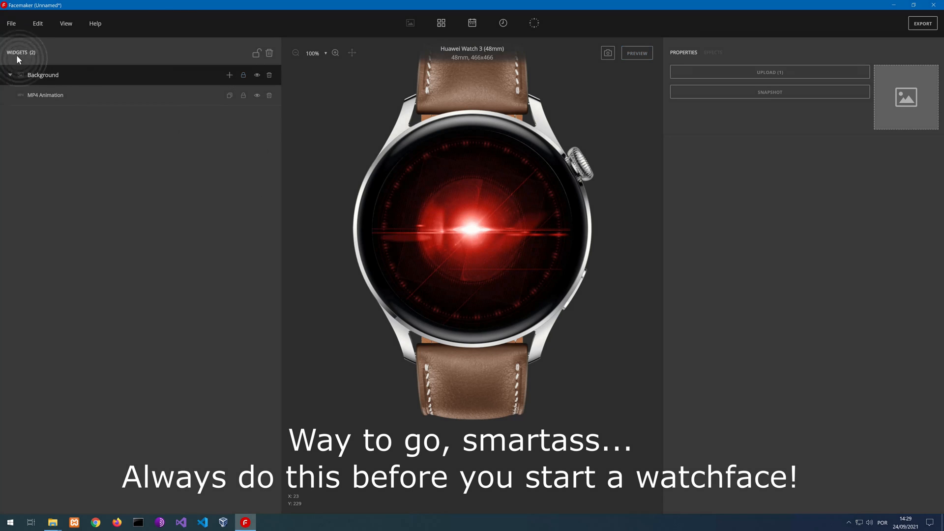
Set both the English and Chinese names of the watch face to HAL9000 in the face info and submit it
click(11, 24)
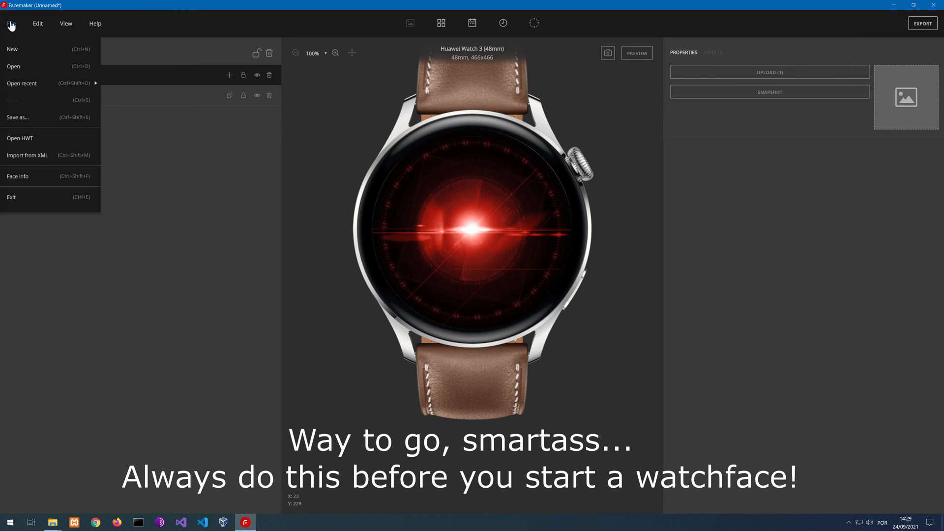
click(48, 183)
drag(425, 198, 364, 183)
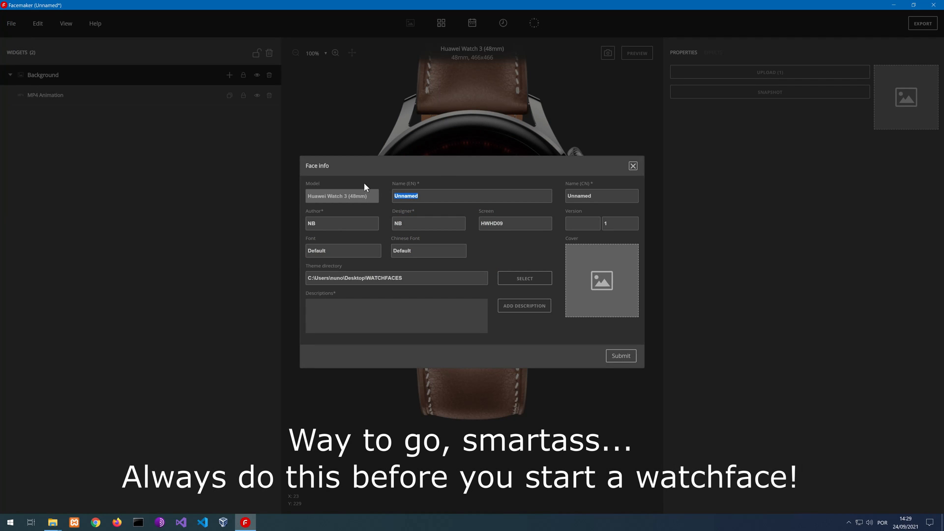
text(HAL9000)
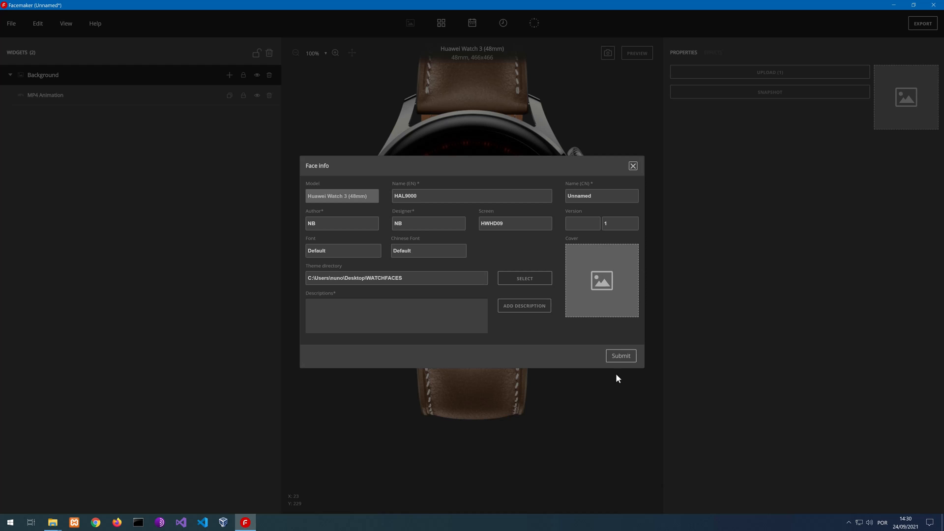
drag(418, 195, 368, 197)
key(ctrl+c)
key(Tab)
key(ctrl+v)
click(621, 356)
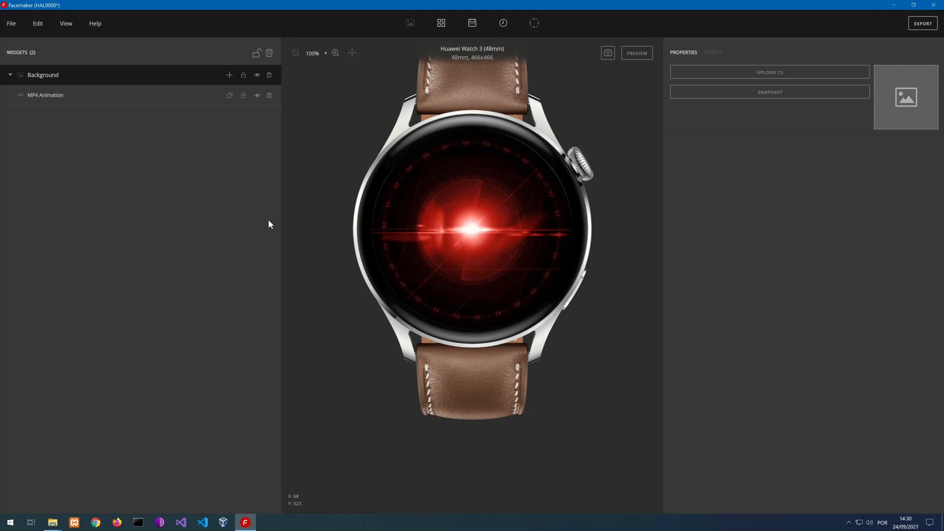
Save the project as HAL9000.hfm in the home folder, replacing the existing file
click(12, 23)
click(20, 118)
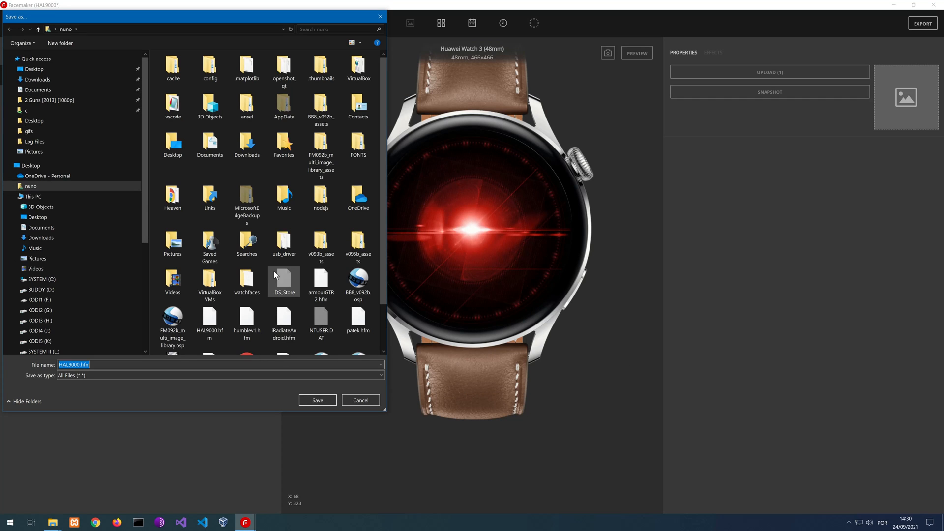
scroll(272, 274, down, 1)
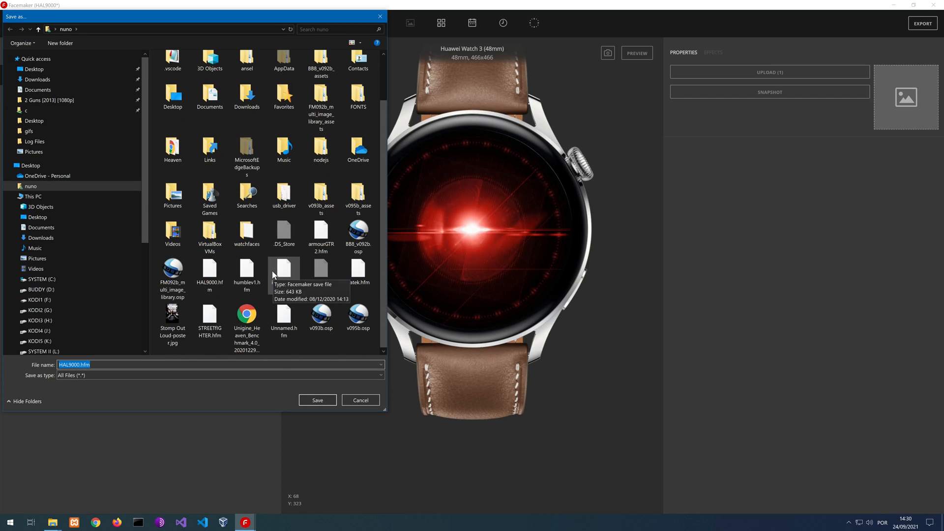
click(318, 402)
click(502, 267)
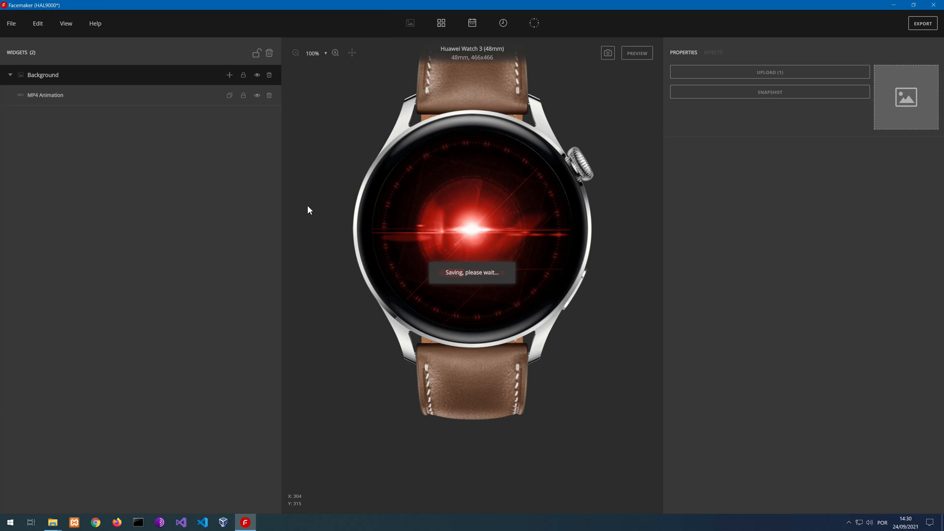
click(36, 25)
click(249, 264)
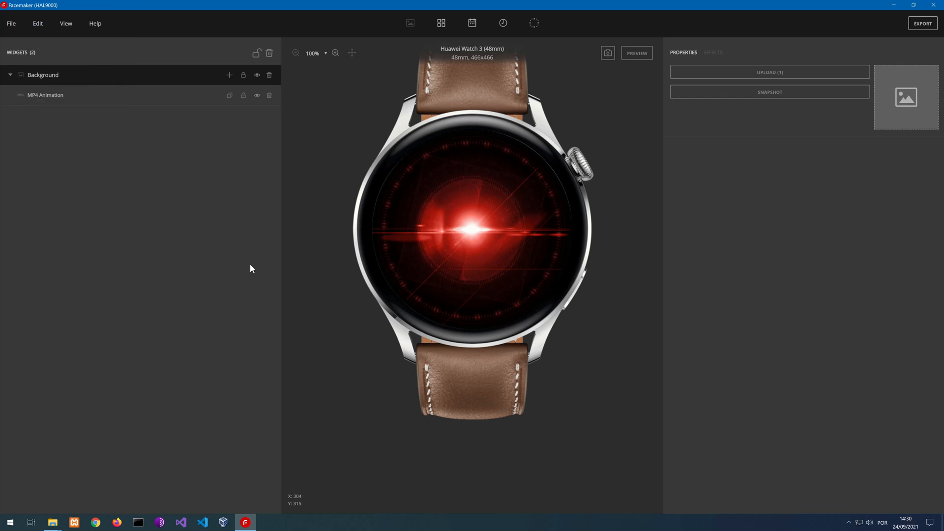
Collapse the Background group and add a Widget group and a Time group to the watch face
click(153, 106)
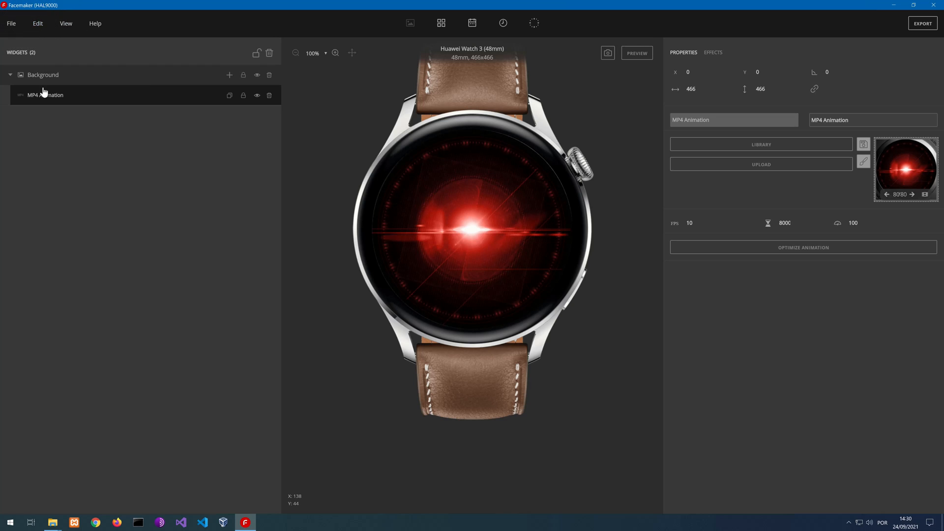
click(9, 77)
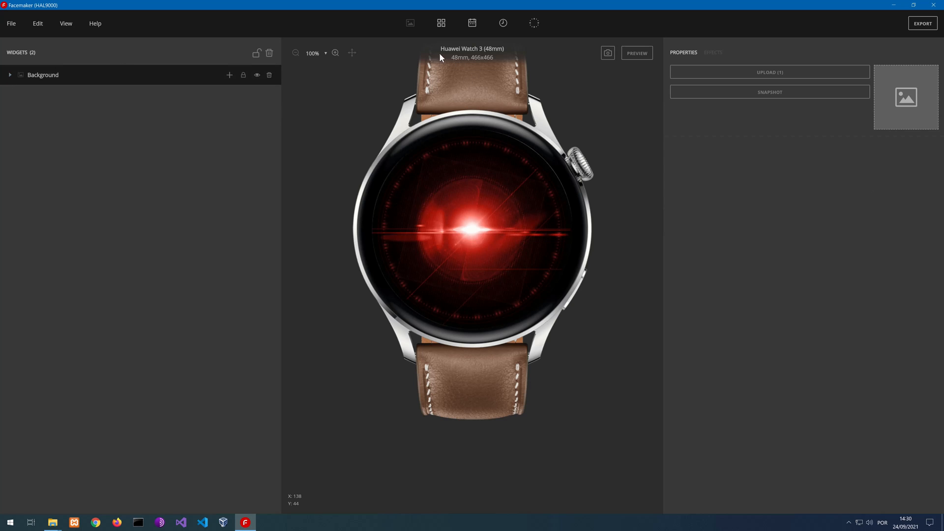
click(441, 23)
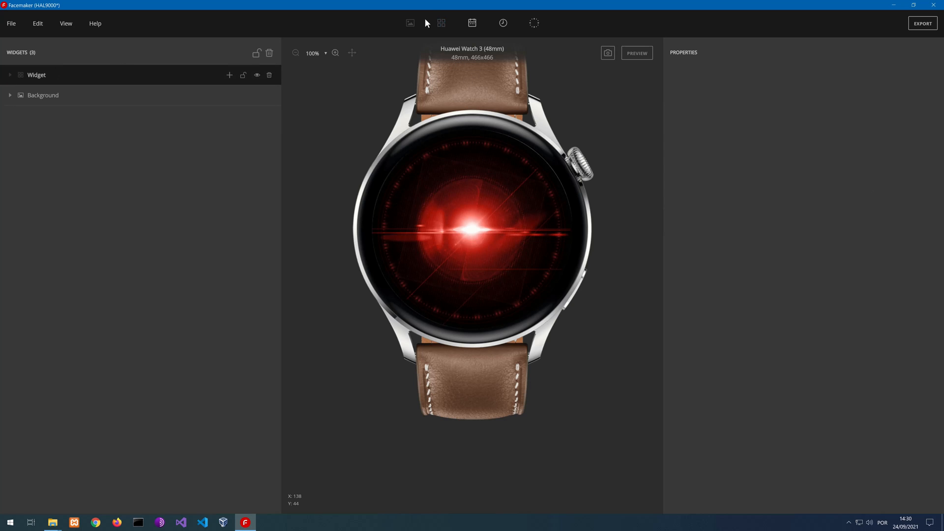
click(504, 30)
Add an image set to the Time group and assign it the Hours (1st digit) data
click(230, 75)
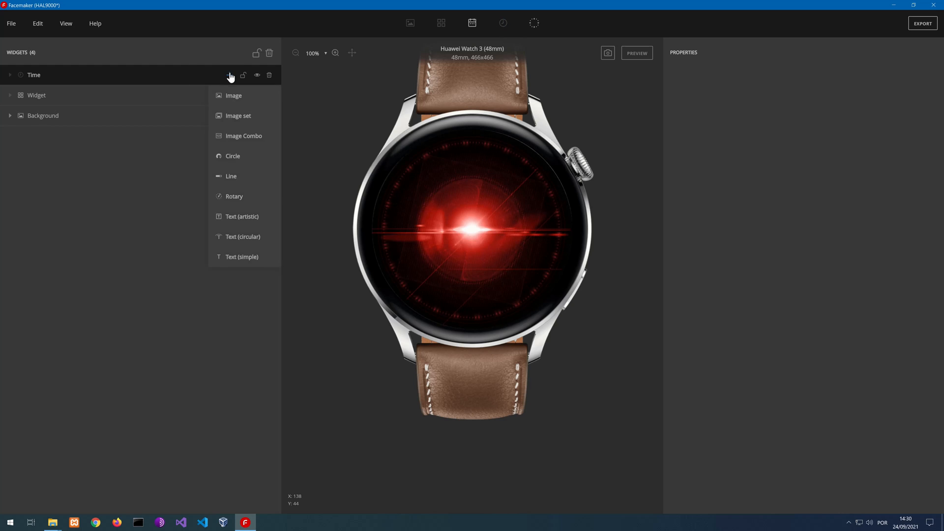
click(235, 126)
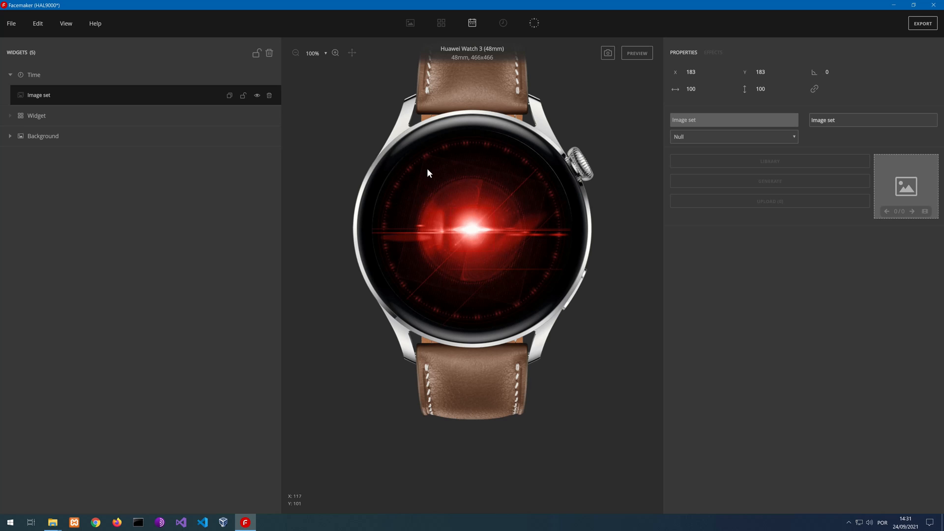
click(690, 137)
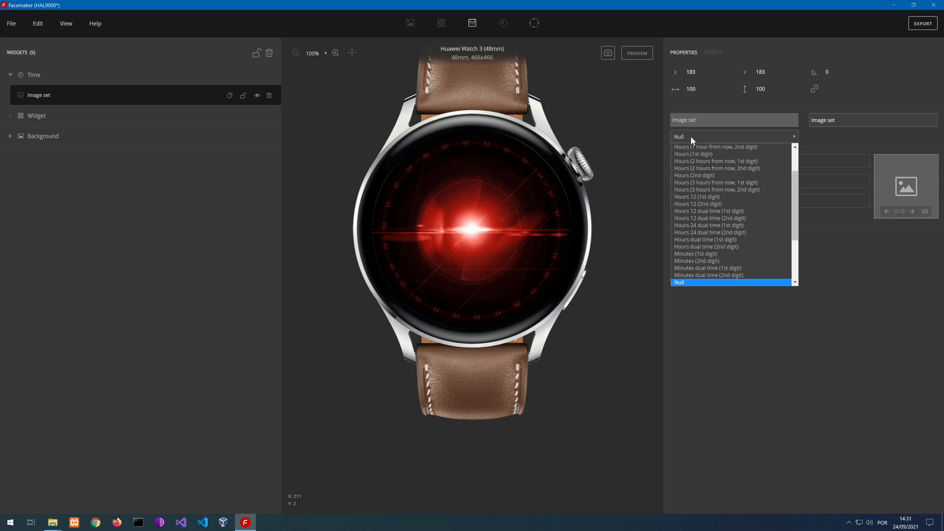
scroll(730, 225, up, 2)
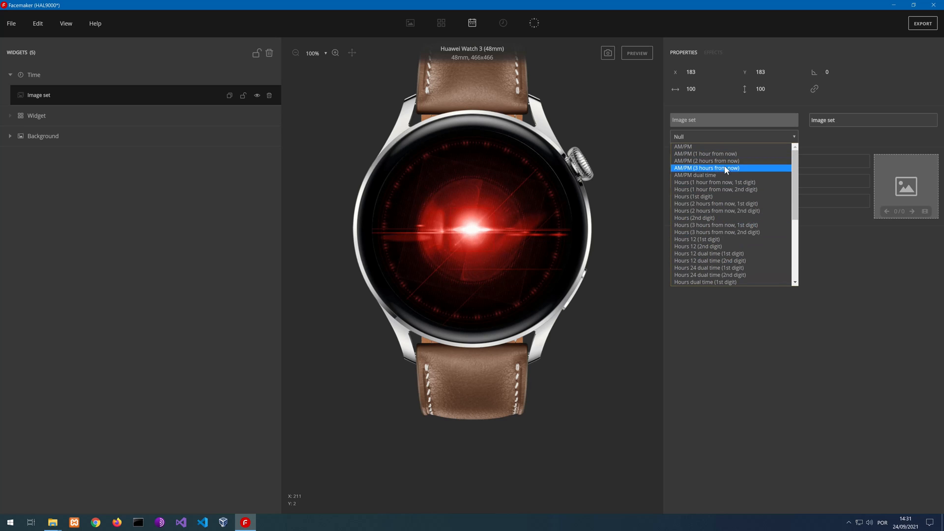
click(710, 197)
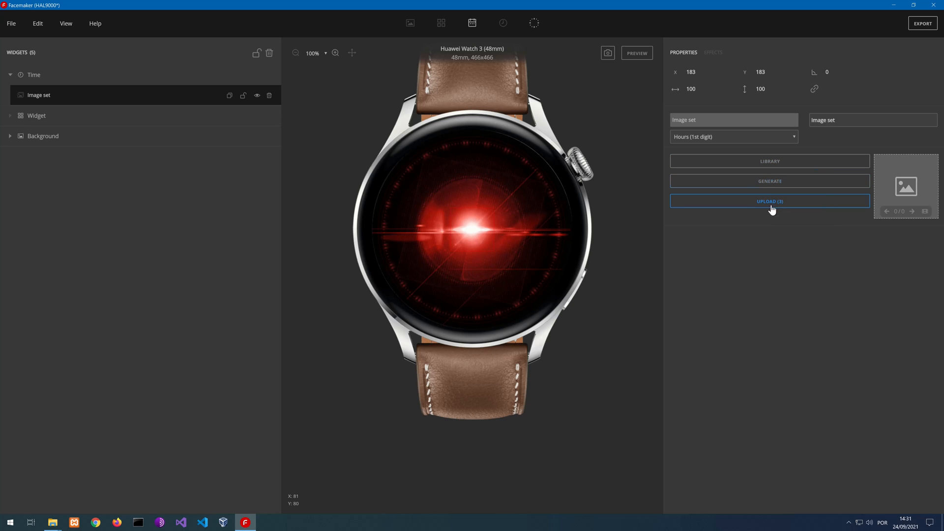
Generate the hour digit images at font size 195 and move them to about X 112, Y 157
click(772, 183)
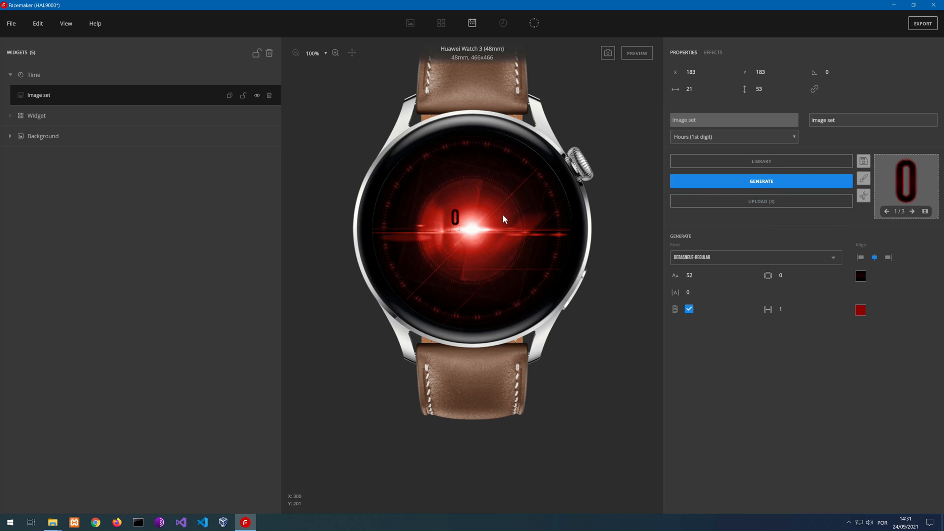
click(700, 274)
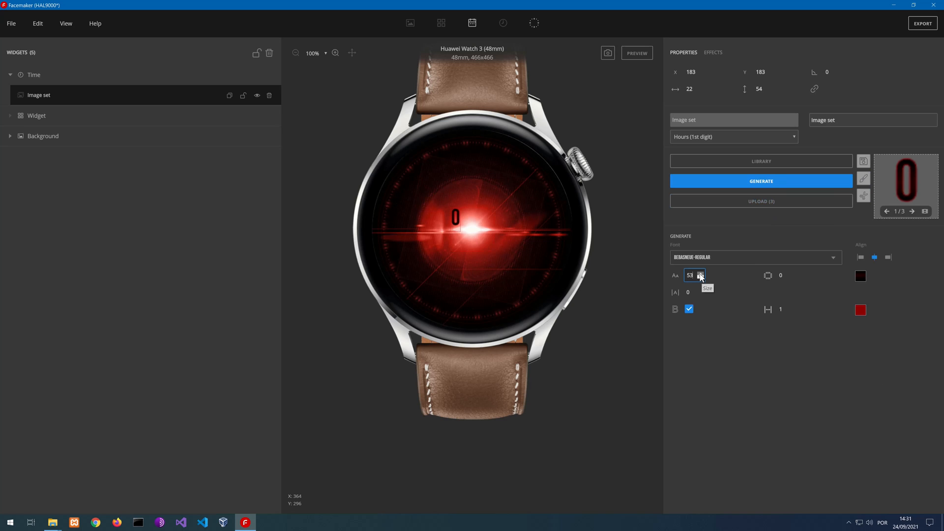
drag(700, 277, 700, 277)
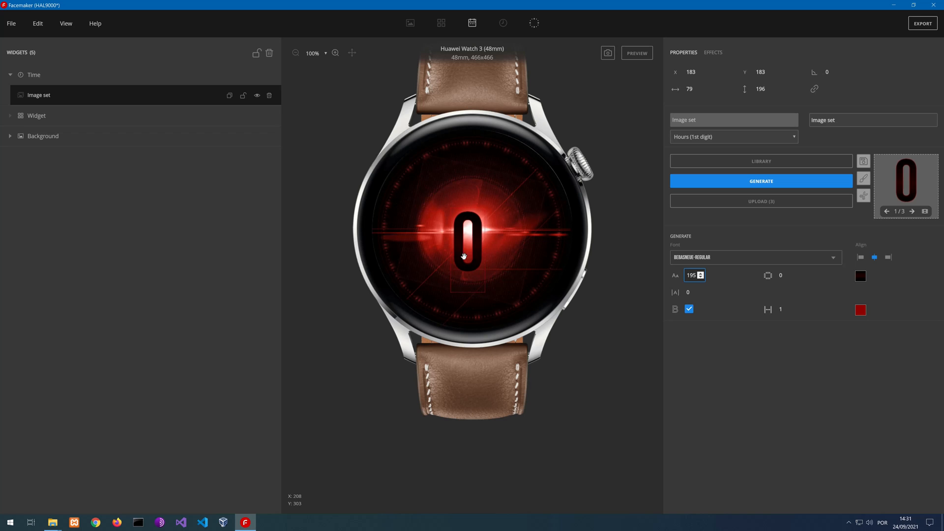
drag(444, 241, 409, 228)
Show the guidelines on the watch face and reposition the hour digit at about X 86, Y 158
click(68, 25)
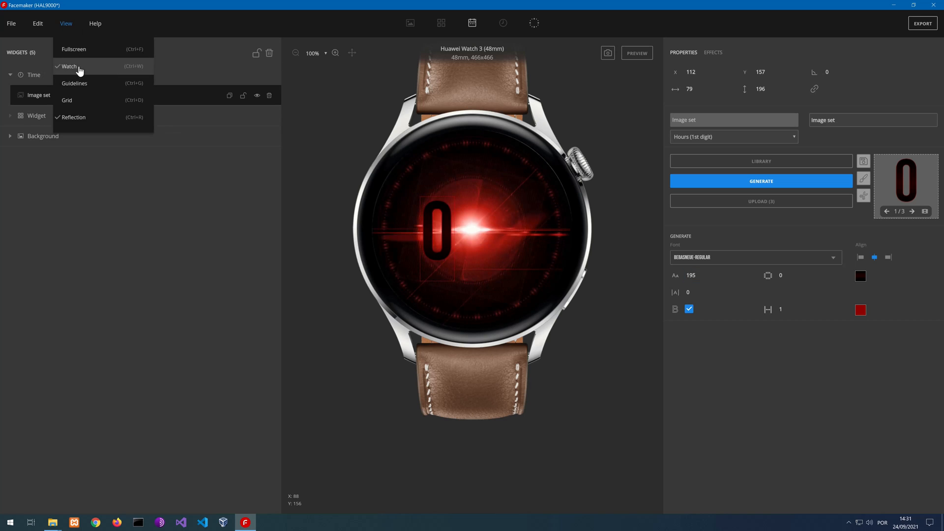
click(82, 86)
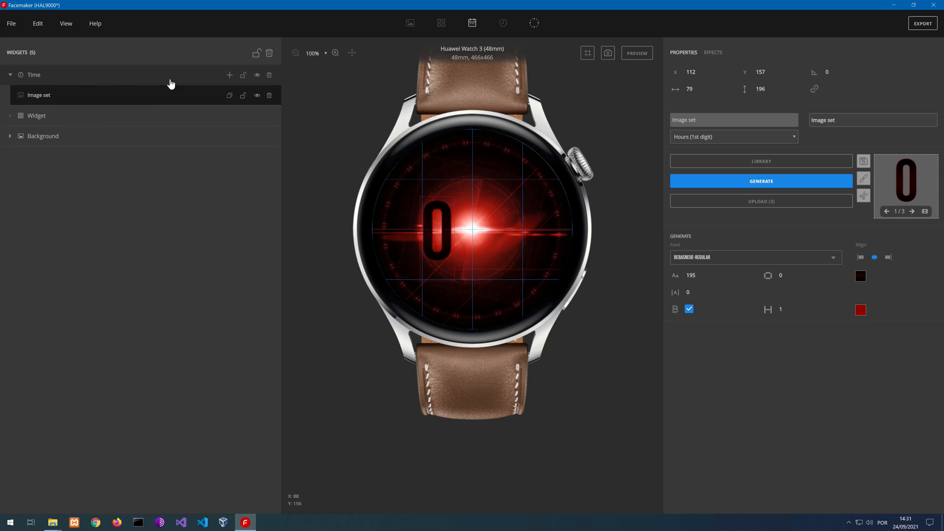
scroll(454, 244, up, 2)
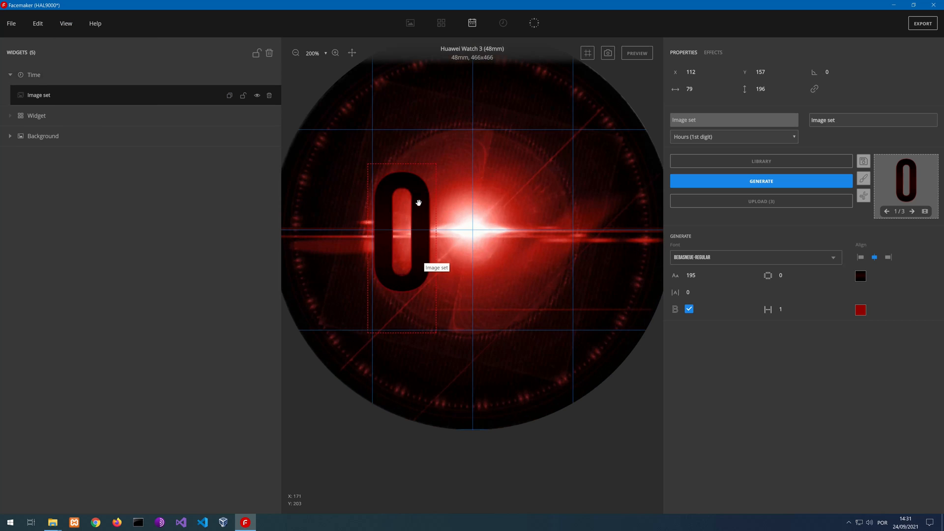
drag(420, 202, 398, 199)
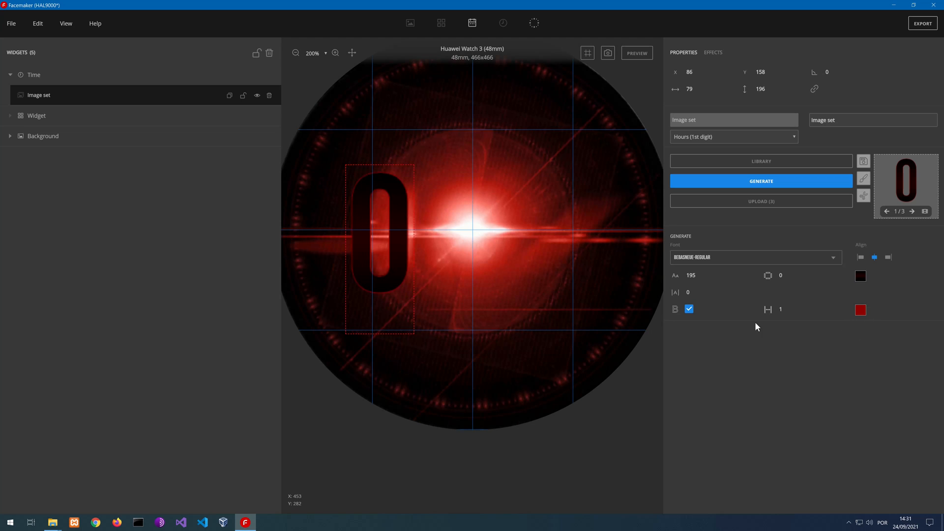
Toggle the hour digit's border off and back on, and set its width to 2
click(690, 310)
click(689, 310)
click(793, 309)
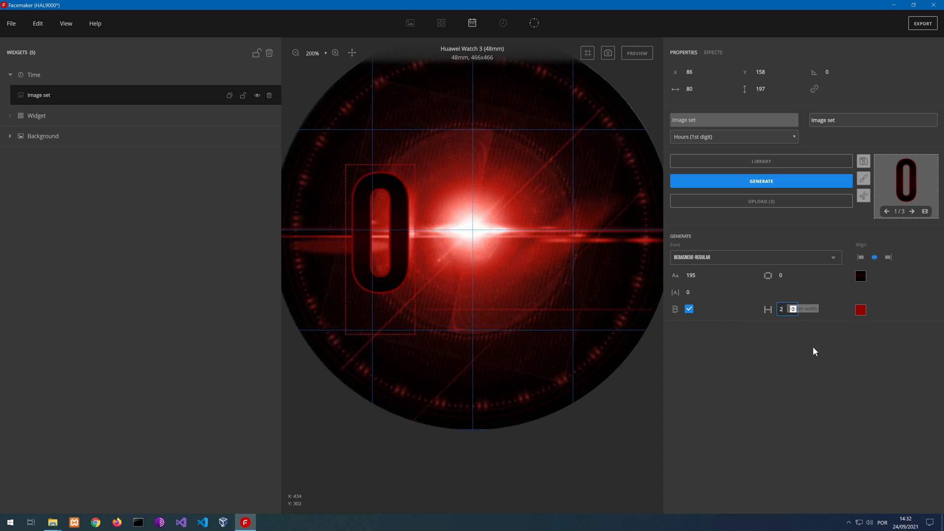
Adjust the hour digit's border colour to a dark red
click(861, 311)
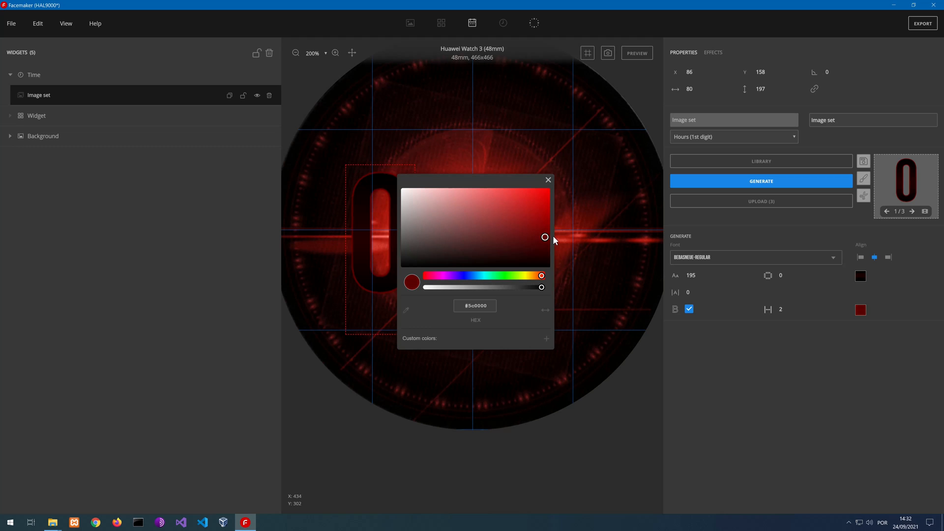
drag(497, 182, 180, 189)
click(230, 242)
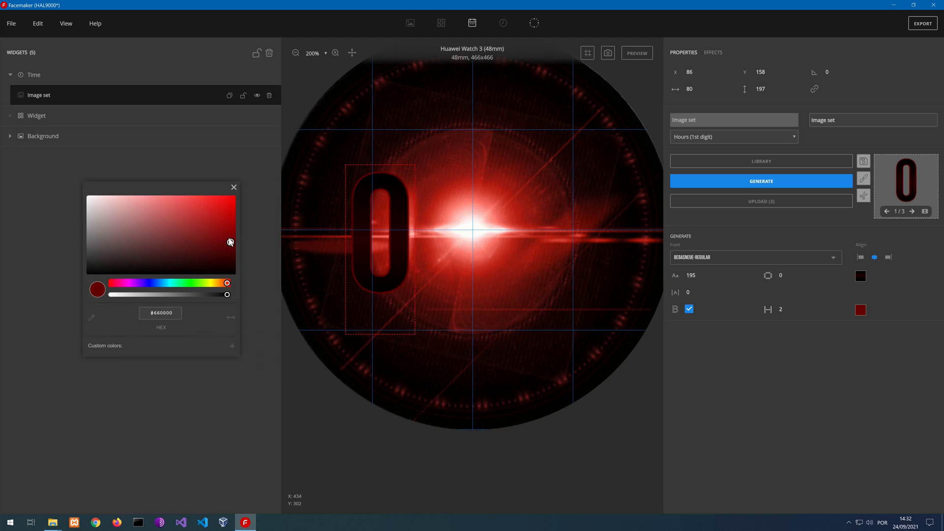
mouse_move(219, 246)
mouse_down()
mouse_move(25, 185)
mouse_move(167, 238)
mouse_move(253, 255)
mouse_move(264, 236)
mouse_up()
click(233, 188)
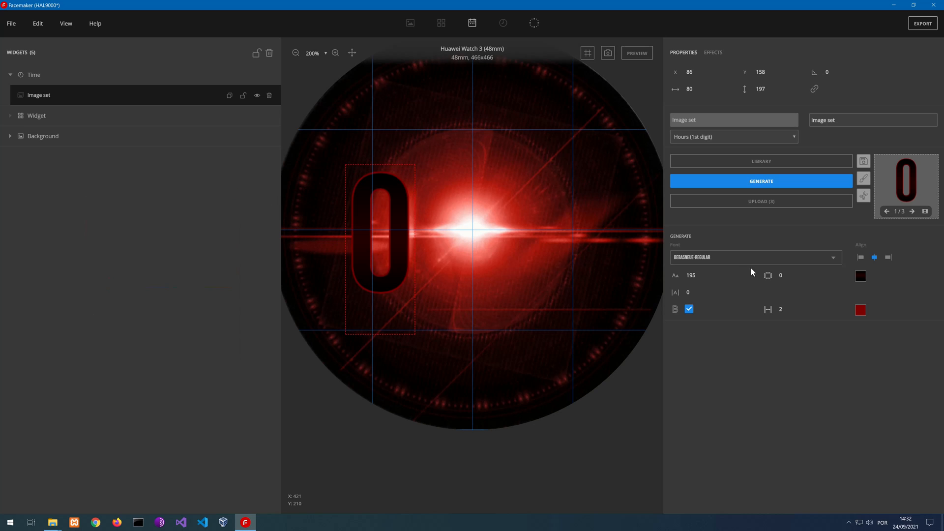
Adjust the direction of the hour digit's black and dark red fill gradient and save it as a custom gradient
click(860, 276)
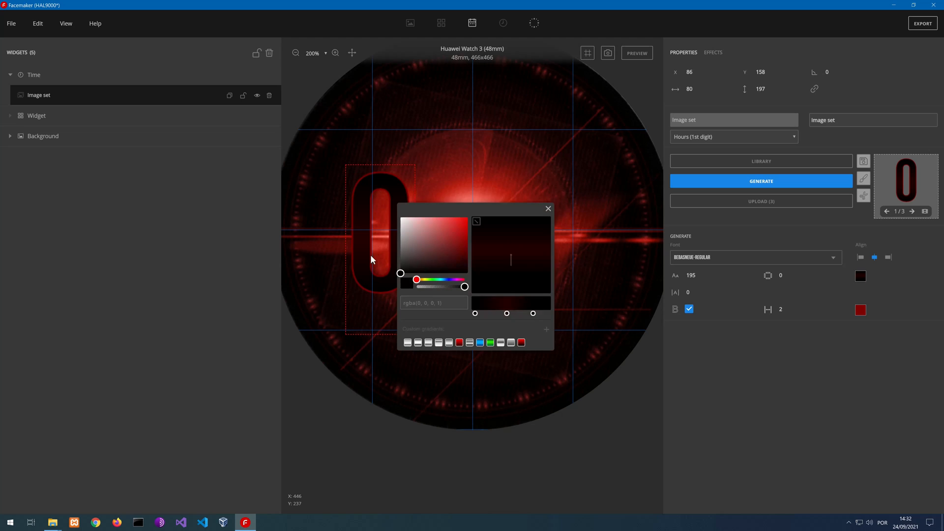
drag(480, 201, 158, 199)
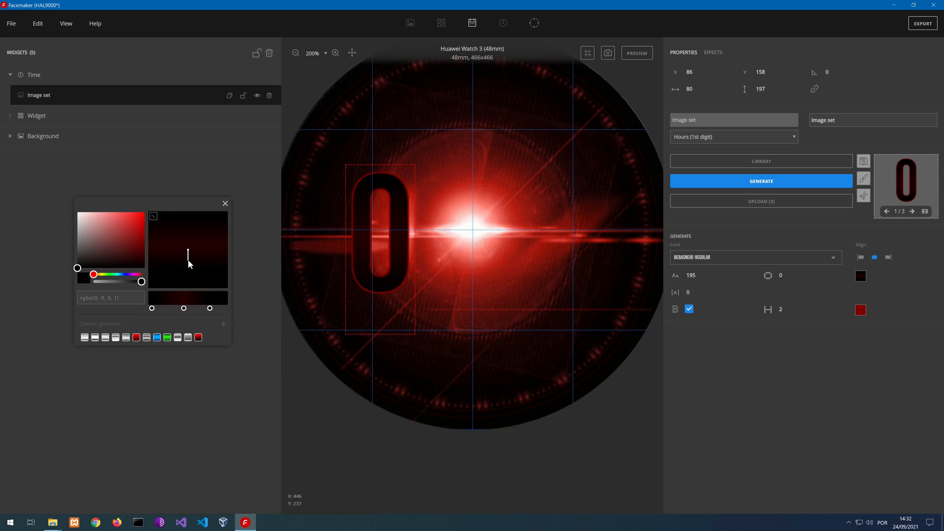
drag(200, 255, 183, 279)
click(224, 325)
Try the red, silver and blue preset gradients on the hour digit, making the blue gradient's first stop white and reversing its direction
click(135, 340)
click(146, 339)
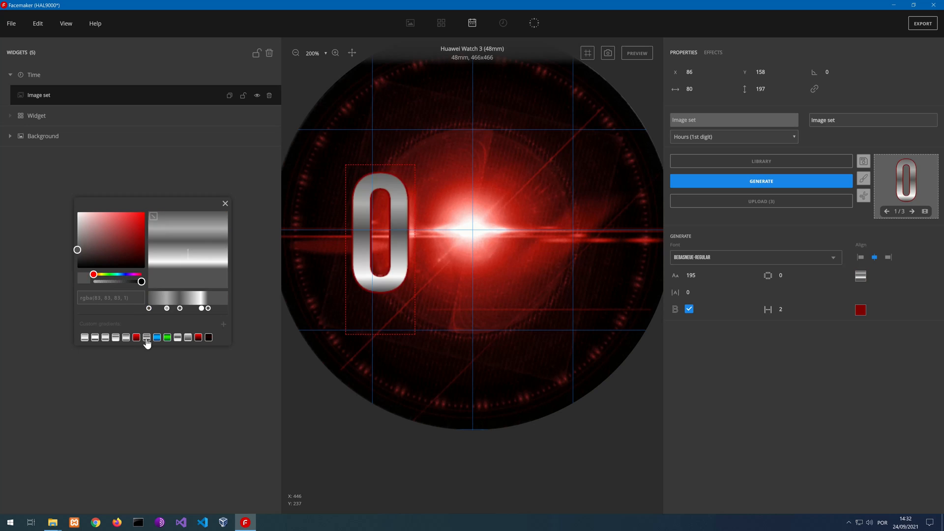
click(157, 340)
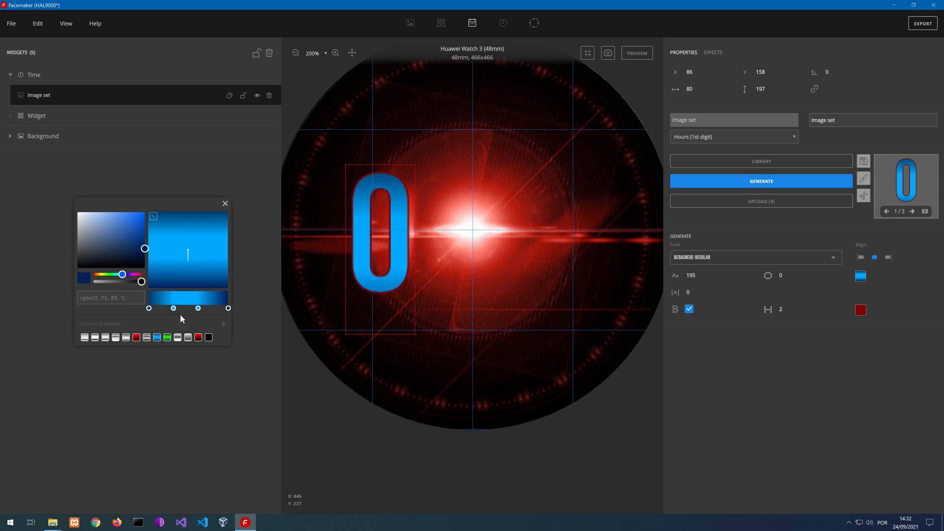
click(148, 308)
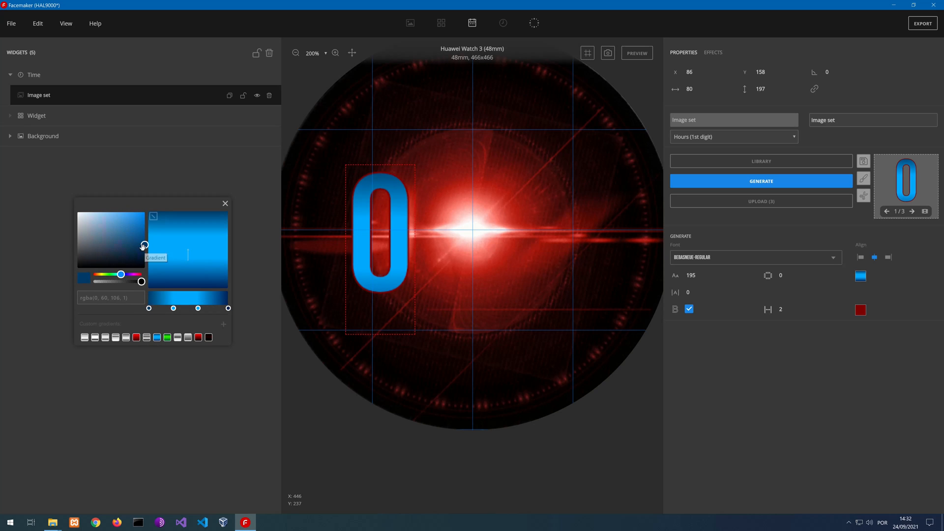
drag(144, 249, 13, 190)
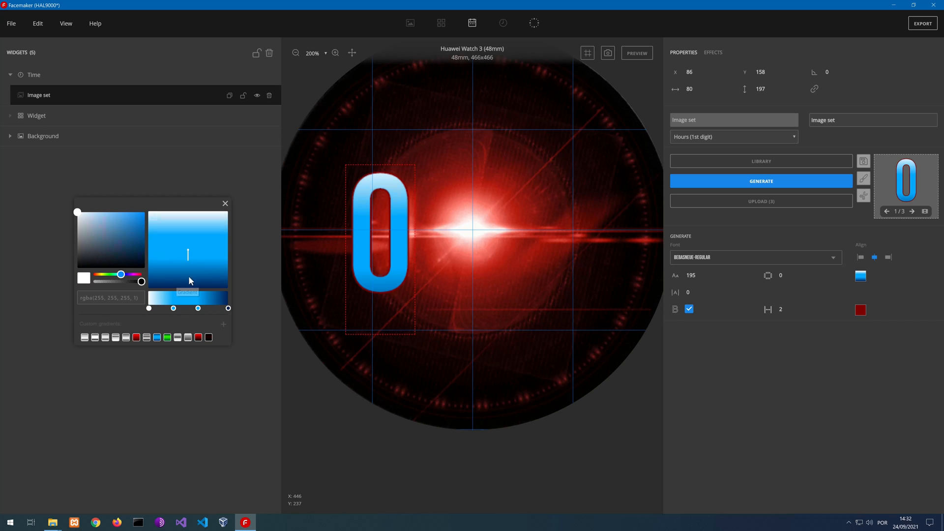
mouse_move(185, 267)
mouse_down()
mouse_move(200, 257)
mouse_move(192, 230)
mouse_up()
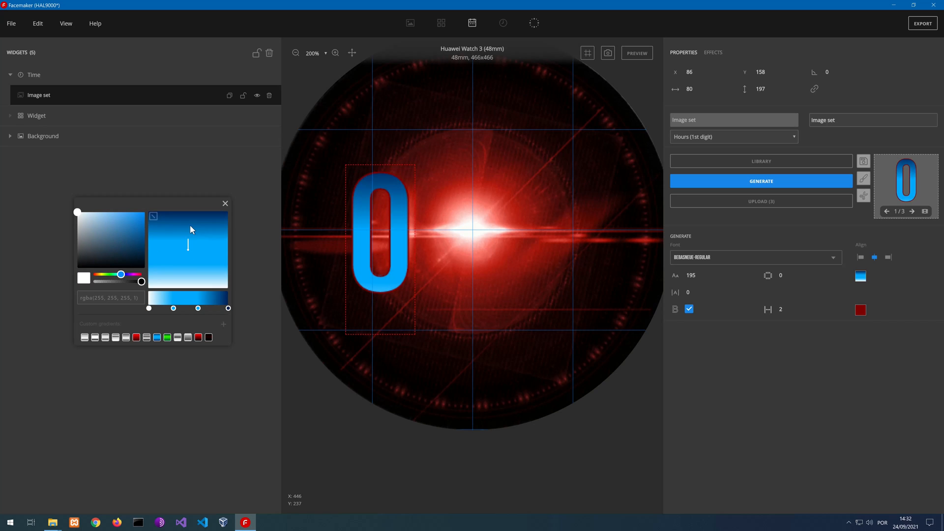
Try the radial gradient with shifted centres and the conic gradient on the hour digit, nudging the third colour stop
click(153, 217)
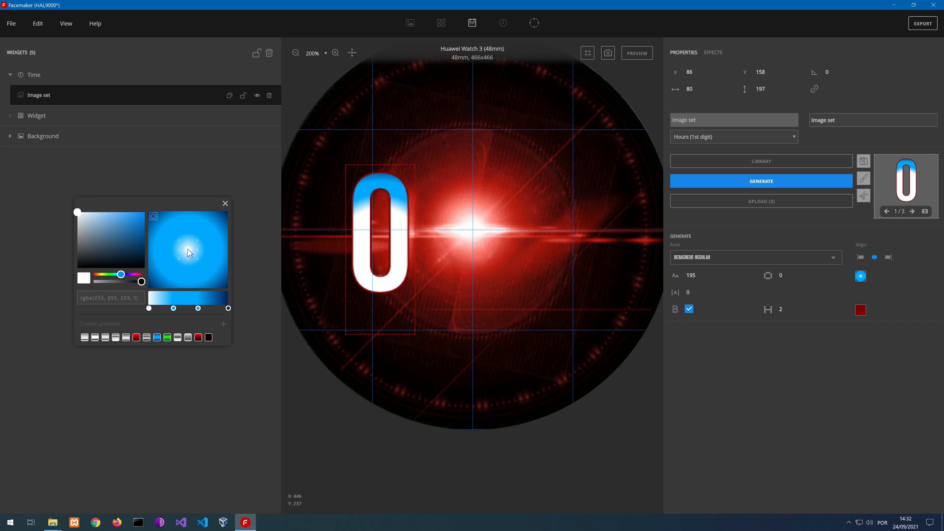
click(188, 243)
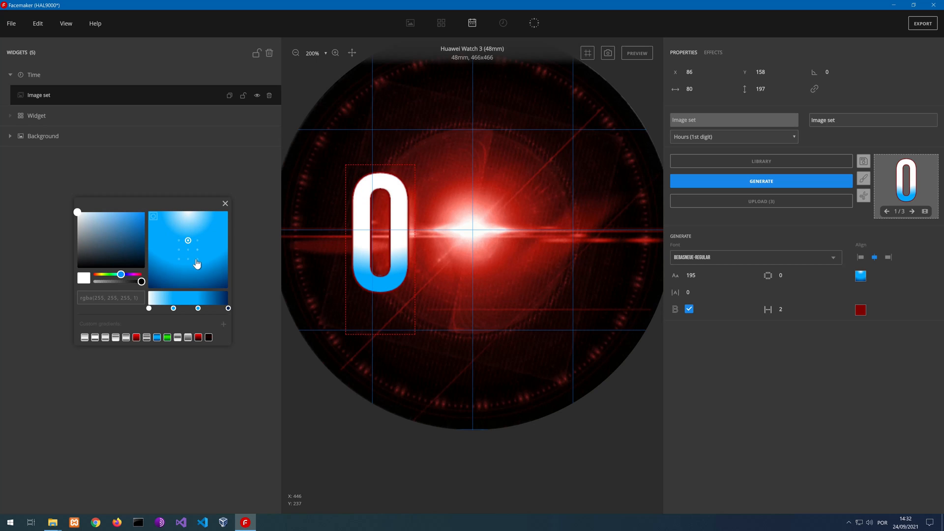
click(188, 261)
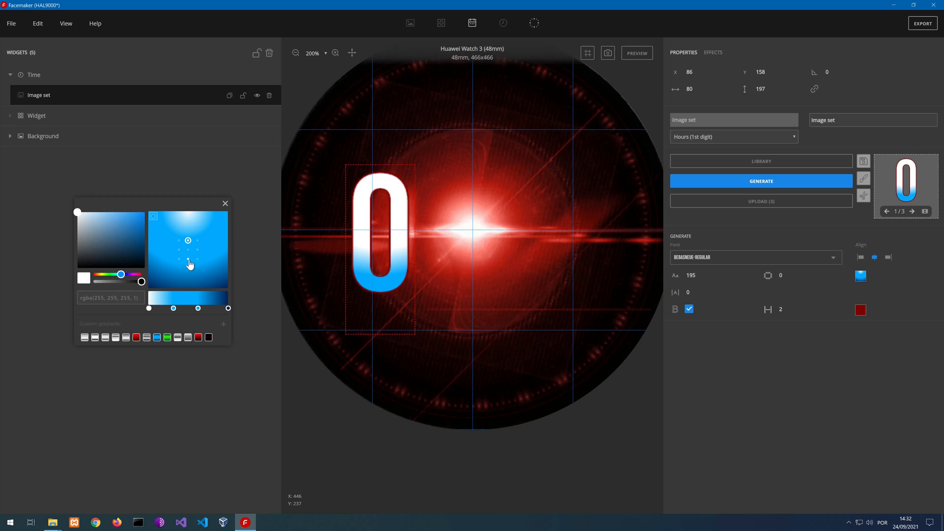
click(153, 217)
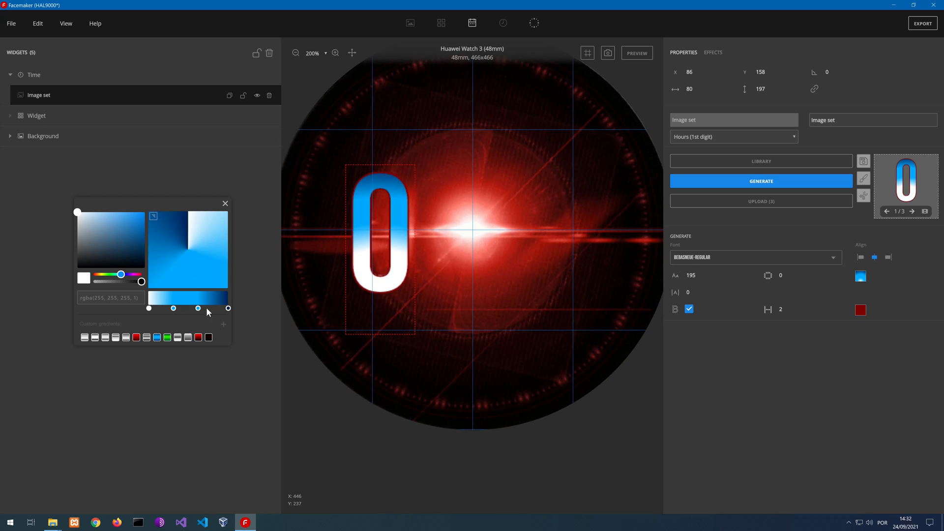
mouse_move(197, 308)
mouse_down()
mouse_move(206, 308)
mouse_move(198, 308)
mouse_up()
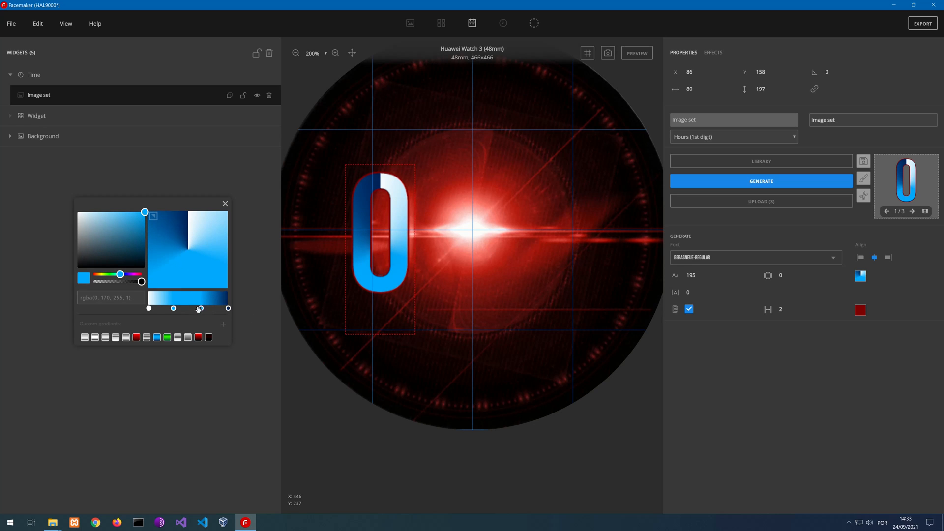
Reapply the saved black and dark red gradient to the hour digit and delete the Widget group
click(209, 340)
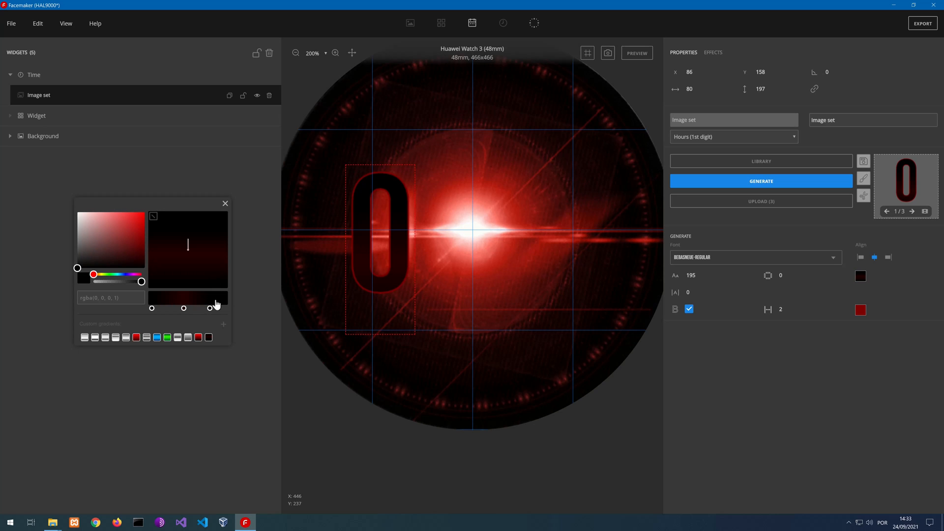
click(224, 206)
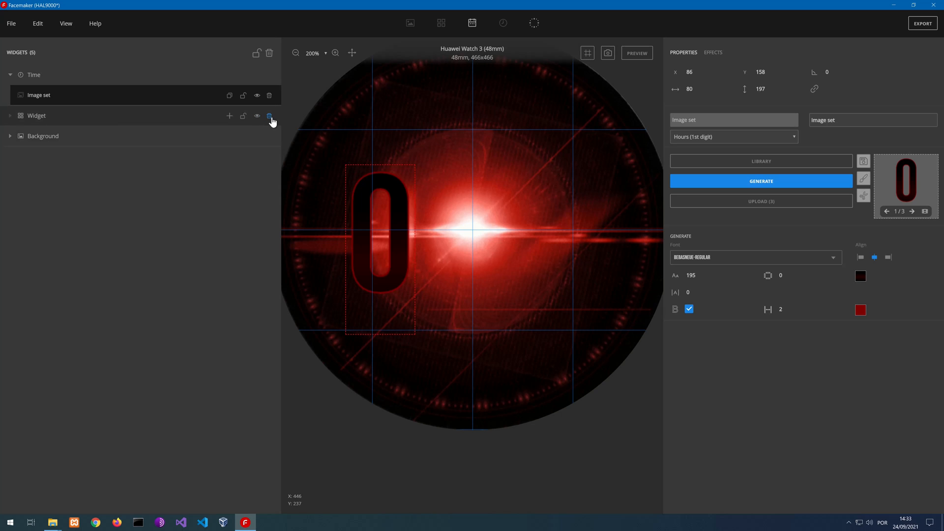
click(269, 117)
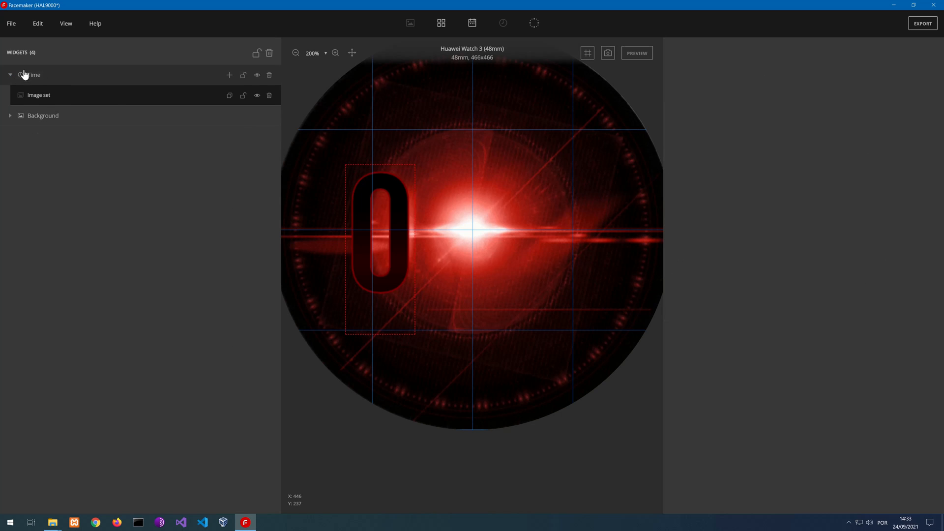
Rename the image set in the Time group as hoursHigh
double_click(36, 98)
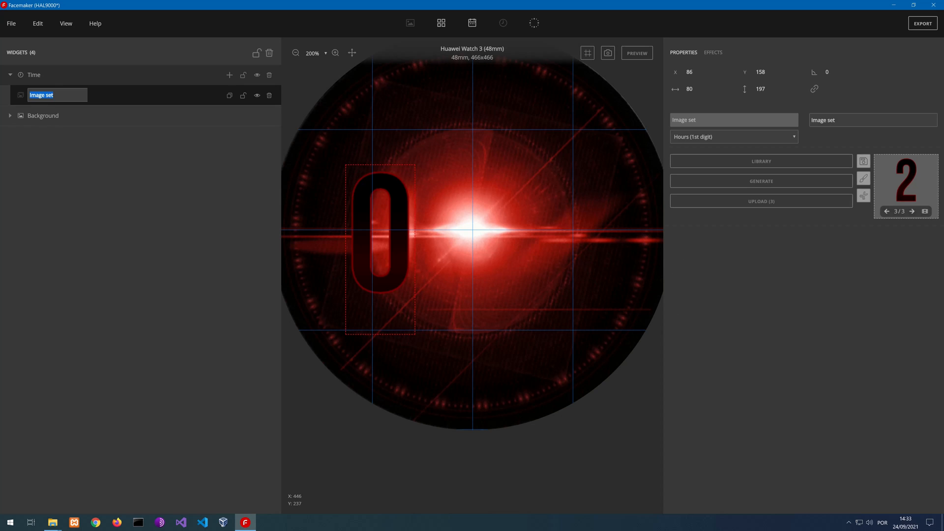
click(52, 159)
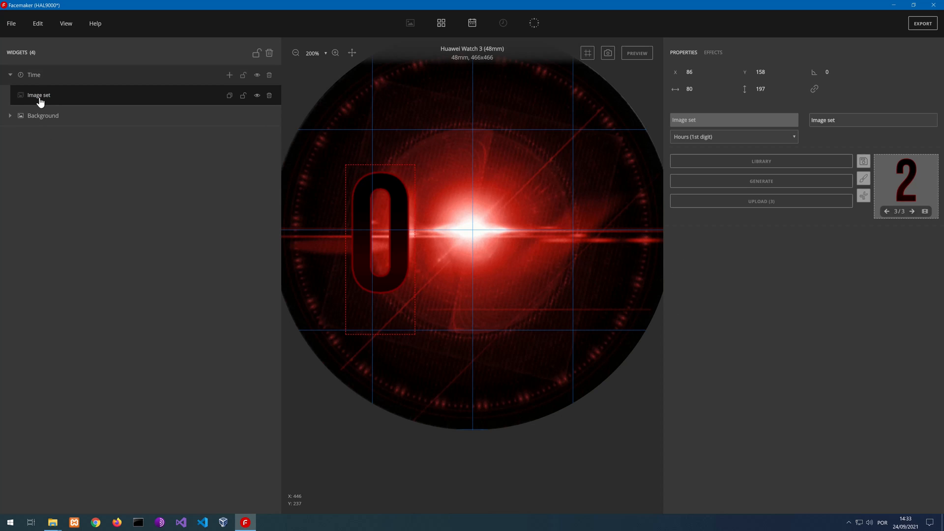
double_click(41, 101)
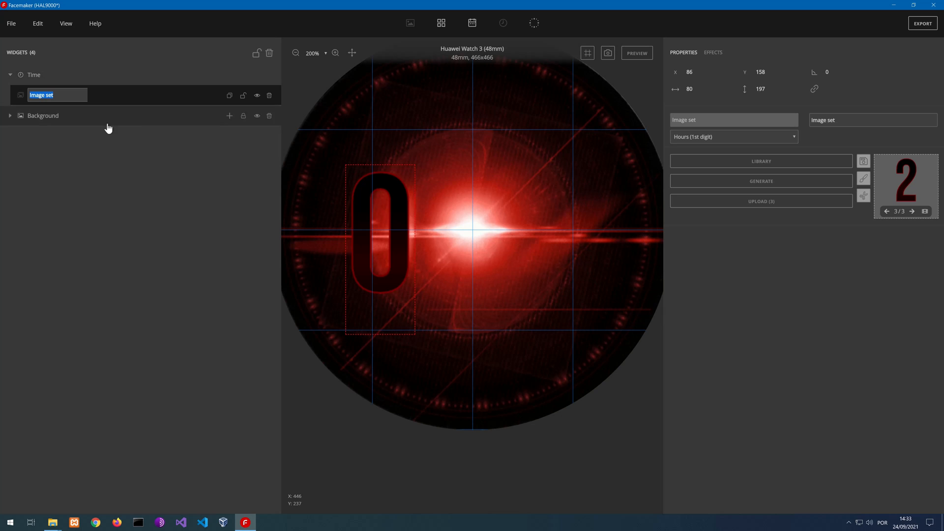
click(48, 176)
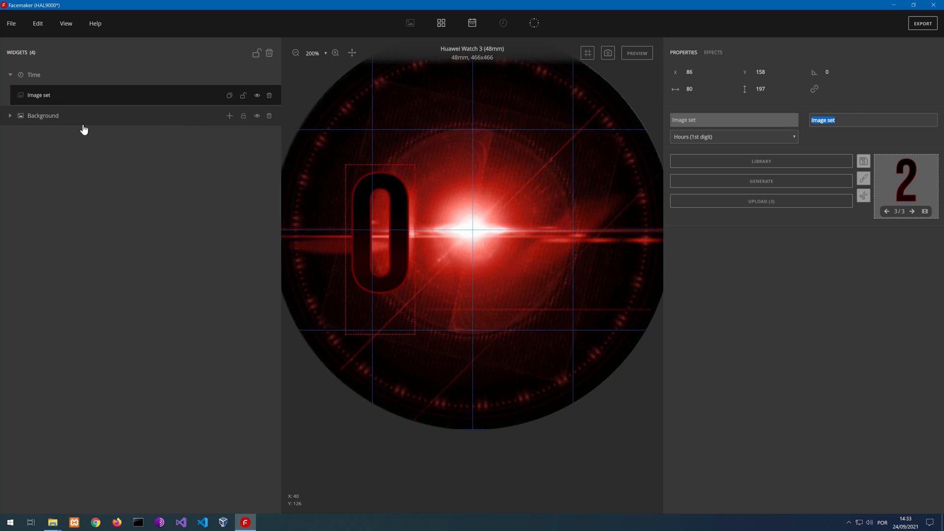
click(42, 100)
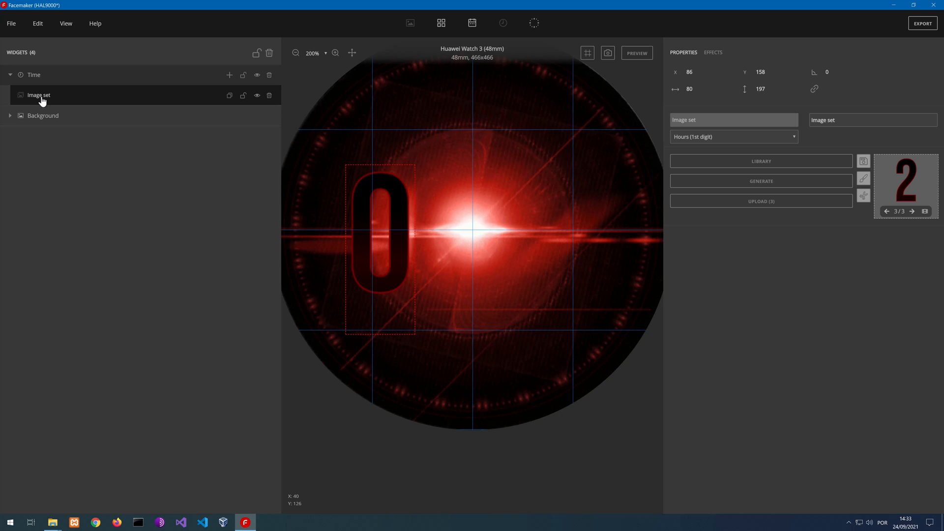
double_click(41, 98)
mouse_move(55, 97)
mouse_down()
mouse_move(21, 106)
mouse_move(50, 99)
mouse_up()
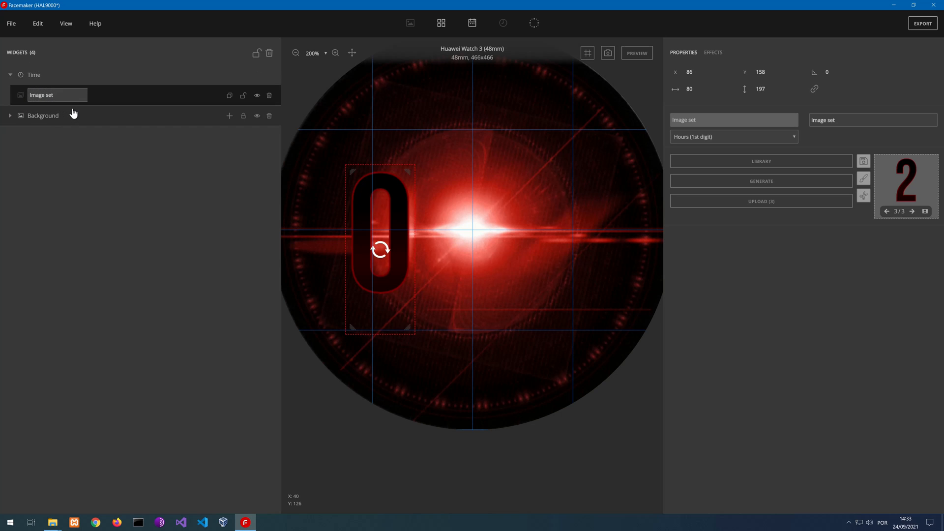
key(ctrl+a)
text(ho)
key(Return)
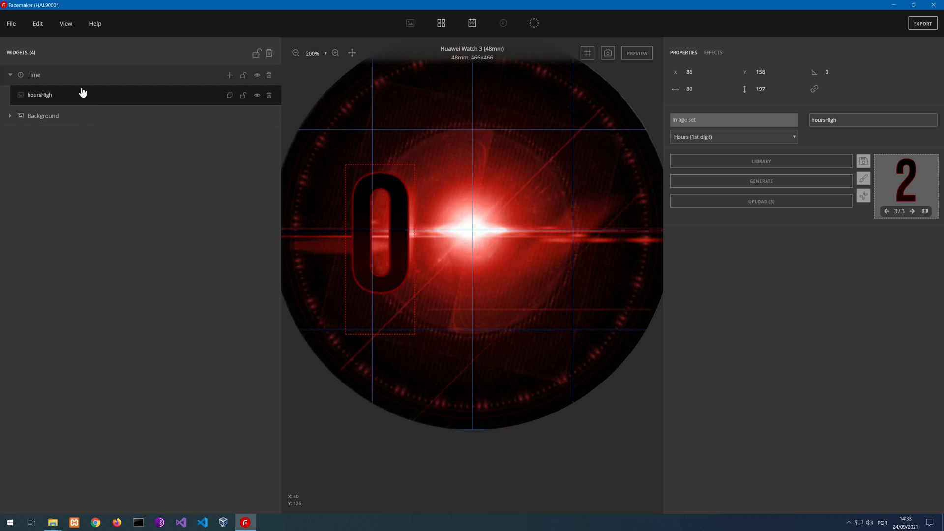
Clone the hoursHigh image set three times within the Time group
click(229, 76)
click(229, 96)
click(229, 98)
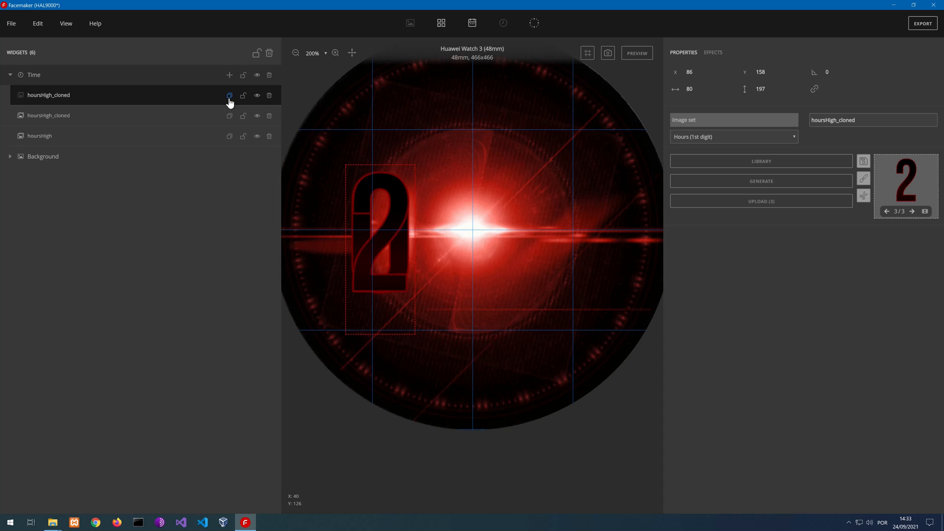
click(229, 98)
click(93, 96)
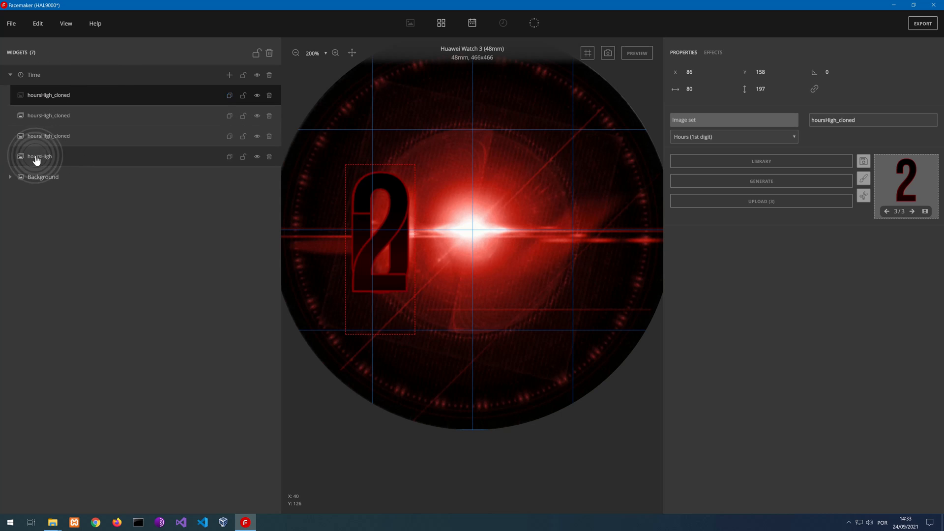
Rename the clone directly above hoursHigh as hoursLow
click(42, 136)
click(42, 137)
click(44, 136)
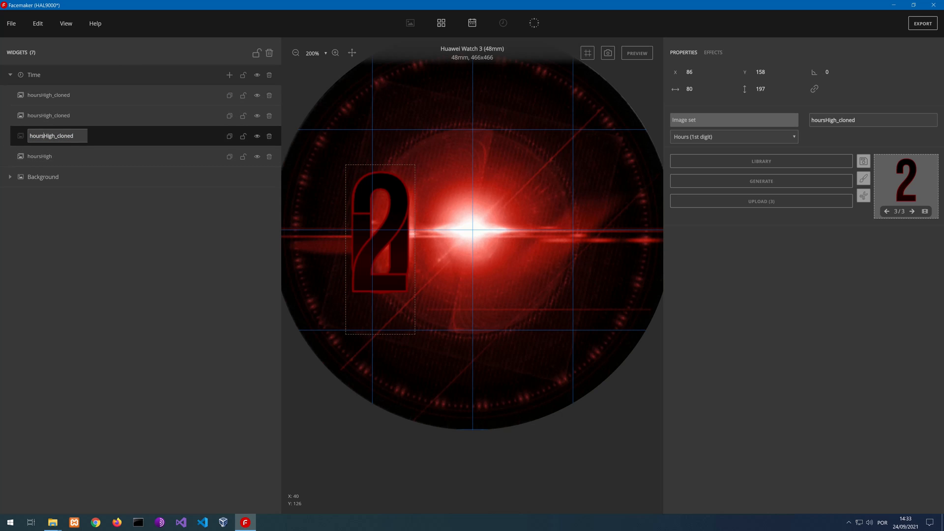
drag(70, 136, 300, 138)
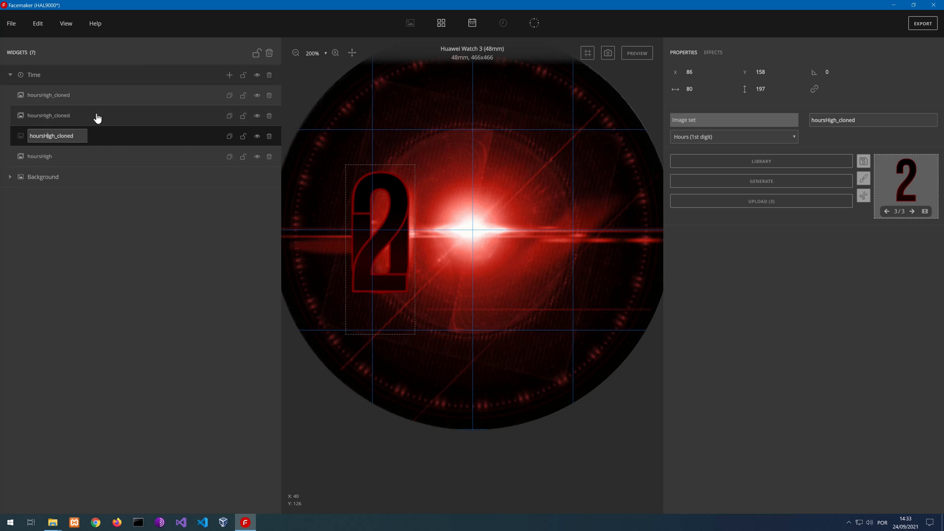
mouse_move(47, 134)
mouse_down()
mouse_move(70, 136)
mouse_move(56, 133)
mouse_up()
key(End)
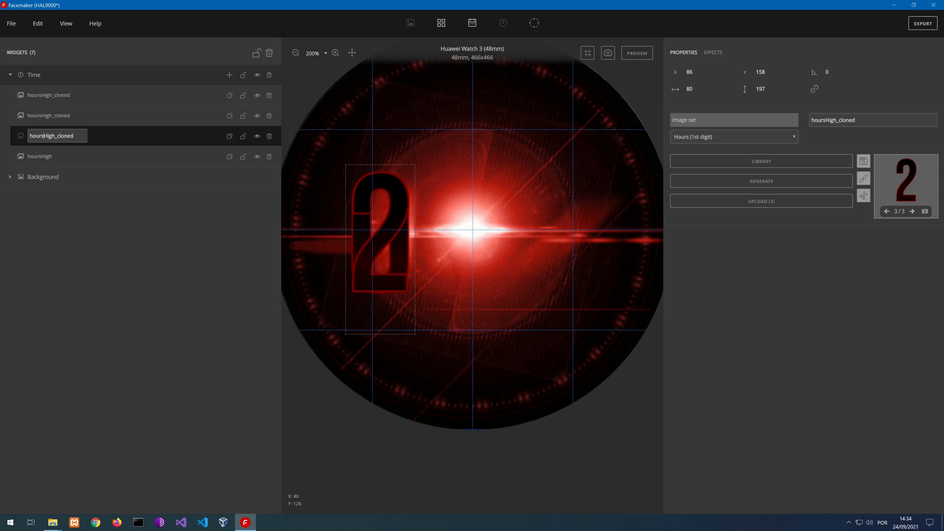
key(BackSpace)
key(BackSpace)
key(BackSpace)
key(BackSpace)
key(BackSpace)
key(BackSpace)
key(BackSpace)
key(BackSpace)
key(BackSpace)
key(BackSpace)
key(BackSpace)
key(Return)
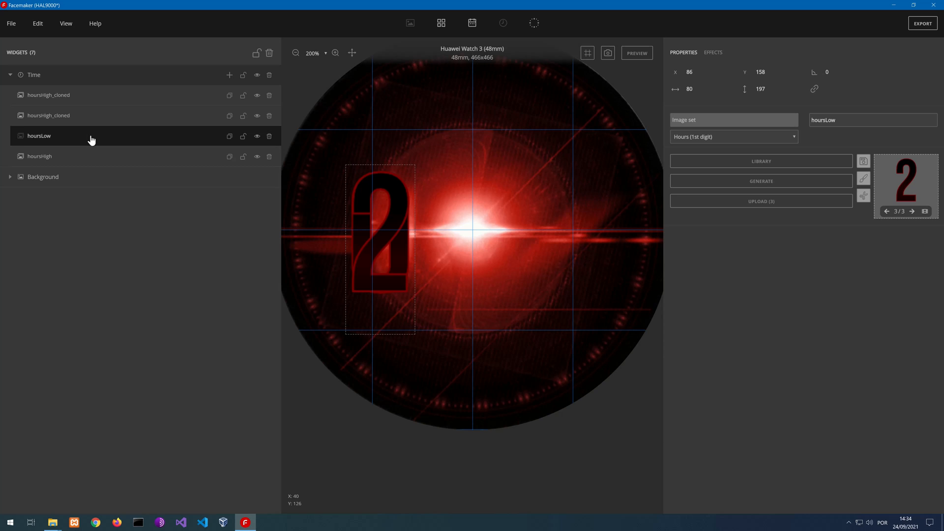
Rename the clone directly above hoursLow as minutesHigh
click(69, 121)
double_click(62, 118)
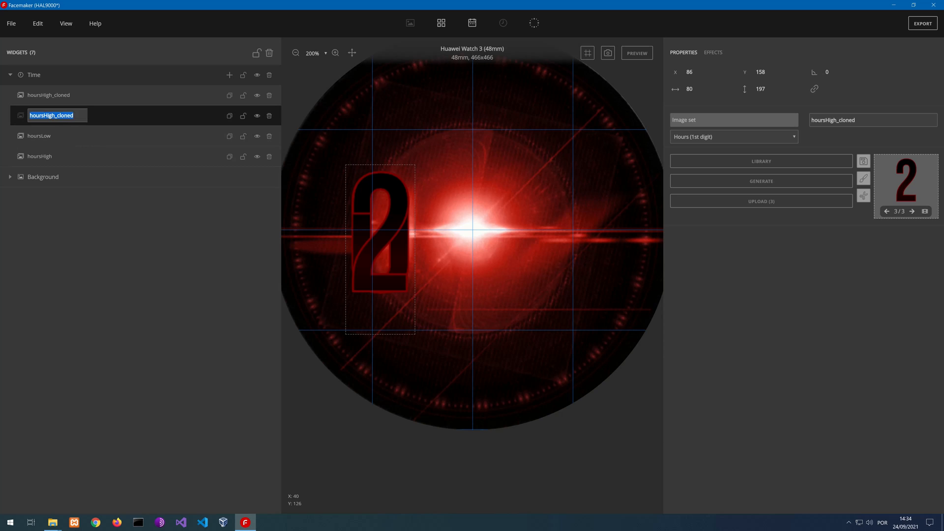
click(46, 115)
key(Delete)
key(Delete)
key(Delete)
key(Delete)
key(Delete)
key(Delete)
key(Delete)
key(Return)
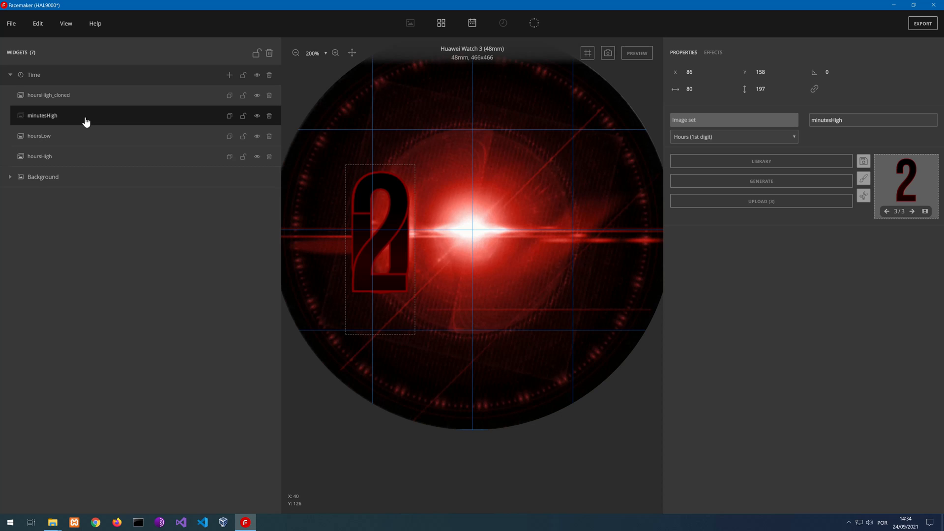
Rename the remaining hoursHigh_cloned image set as minutesLow
click(76, 95)
drag(859, 121, 796, 110)
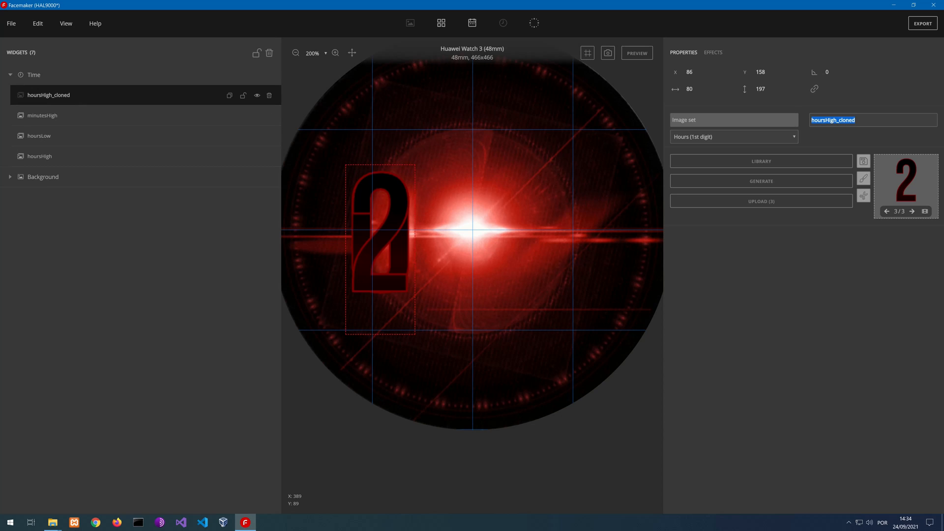
text(minutesLow)
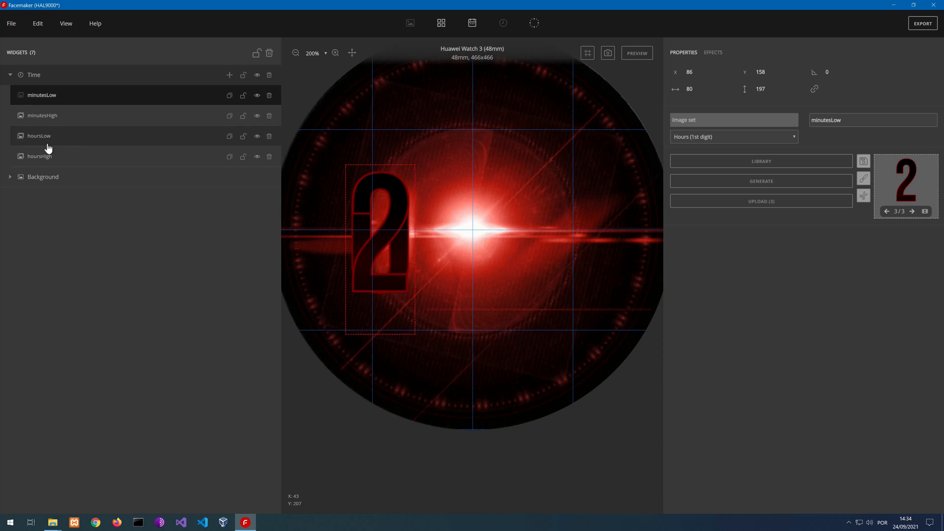
Set the data type of hoursLow to Hours (2nd digit) and generate its digit images from text
click(93, 142)
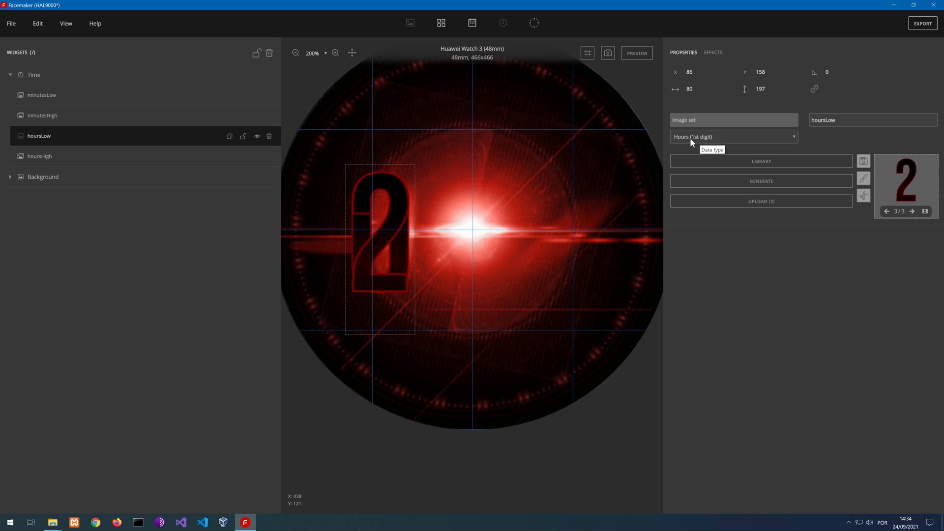
click(39, 116)
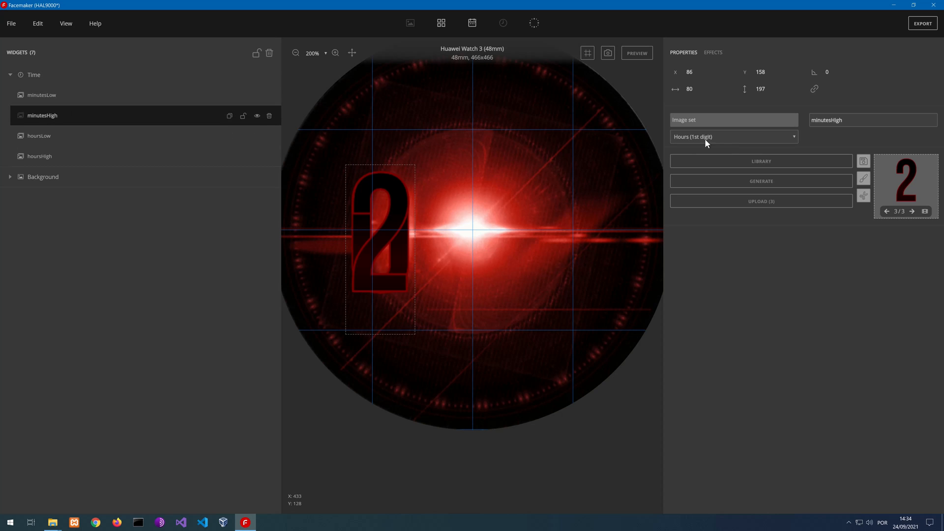
click(78, 98)
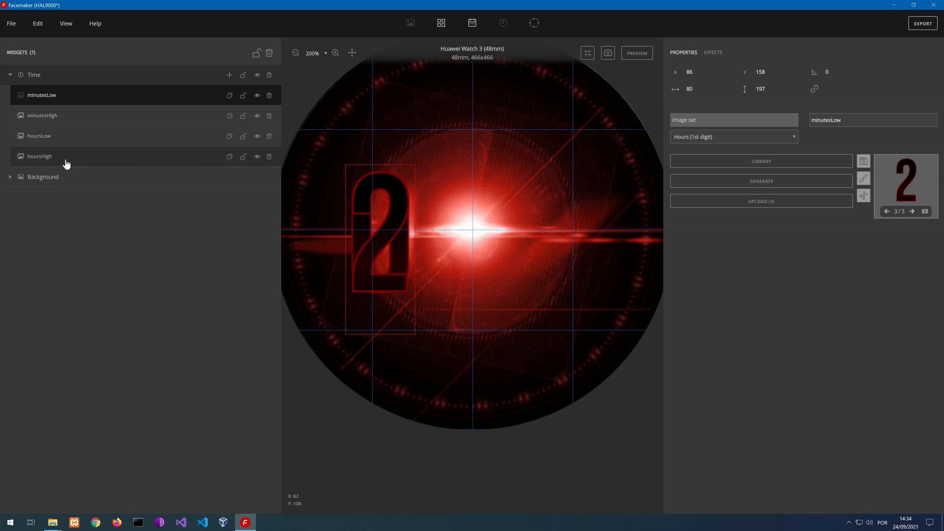
click(66, 163)
click(52, 139)
click(708, 137)
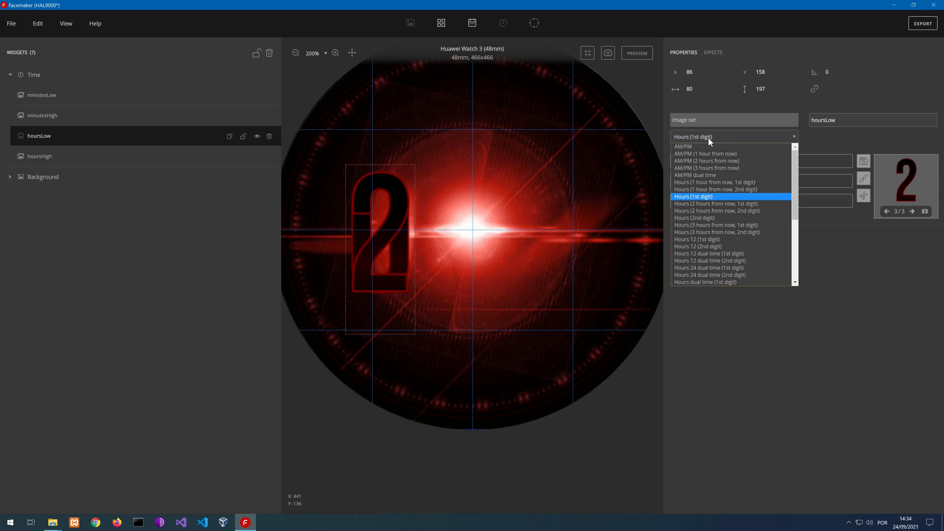
click(731, 219)
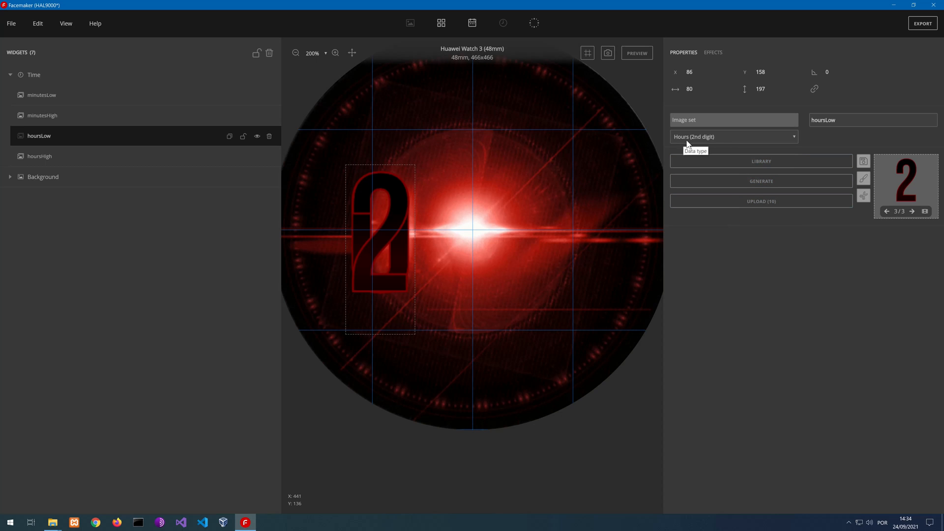
click(754, 182)
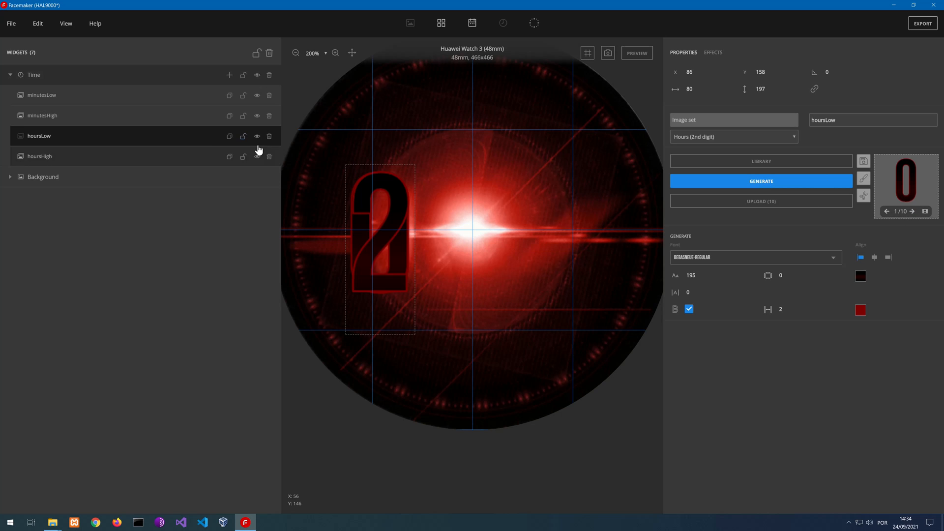
Examine the digit frames of hoursHigh and hoursLow in the Frame editor, leaving them unedited
click(98, 159)
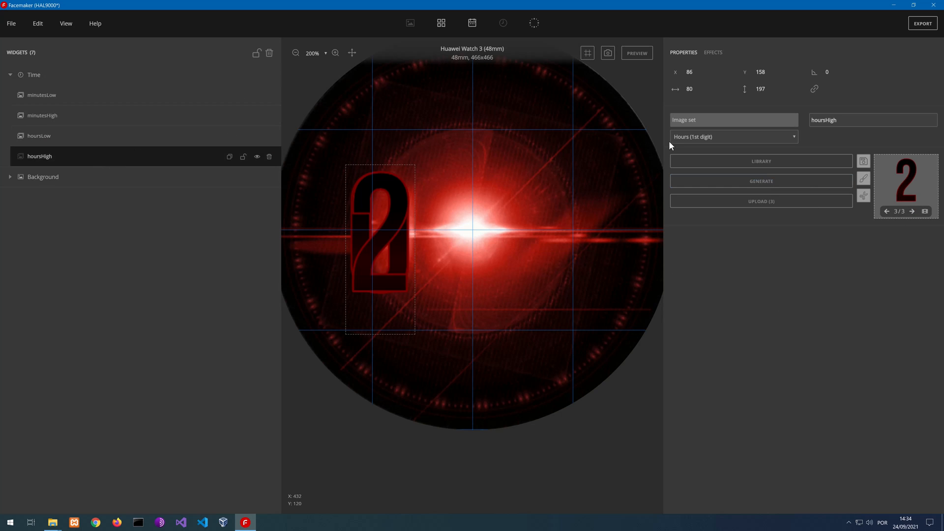
click(925, 212)
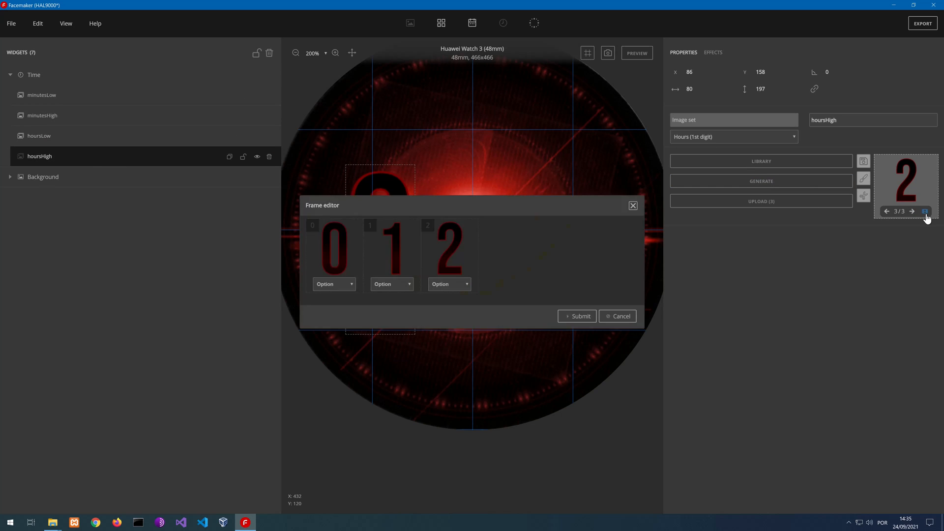
click(632, 208)
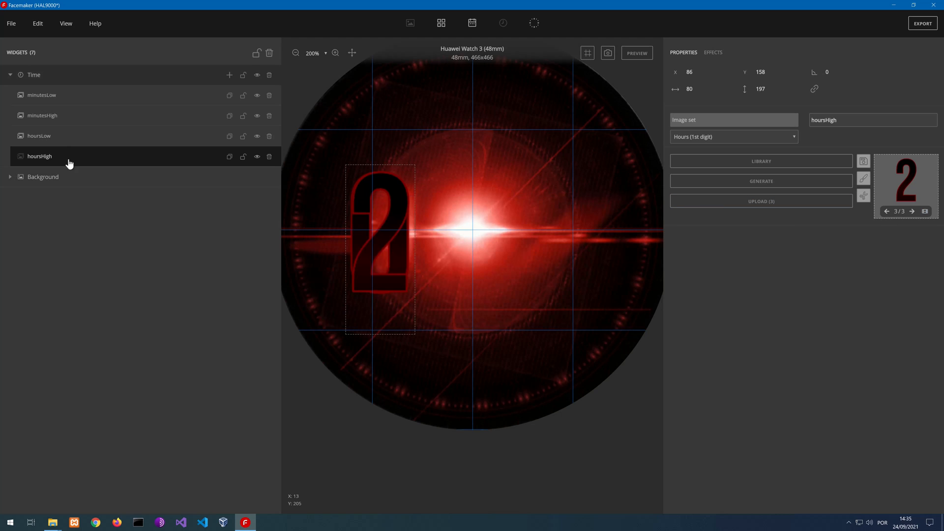
click(55, 140)
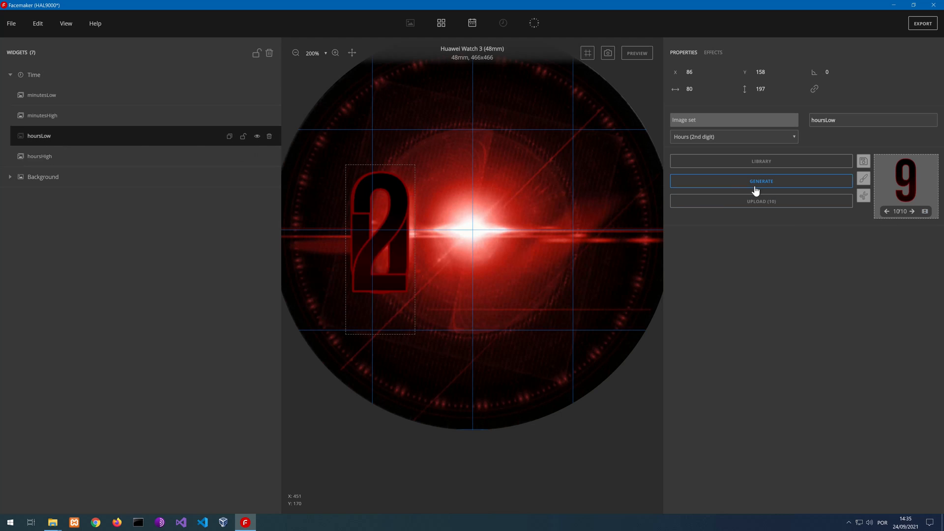
click(925, 211)
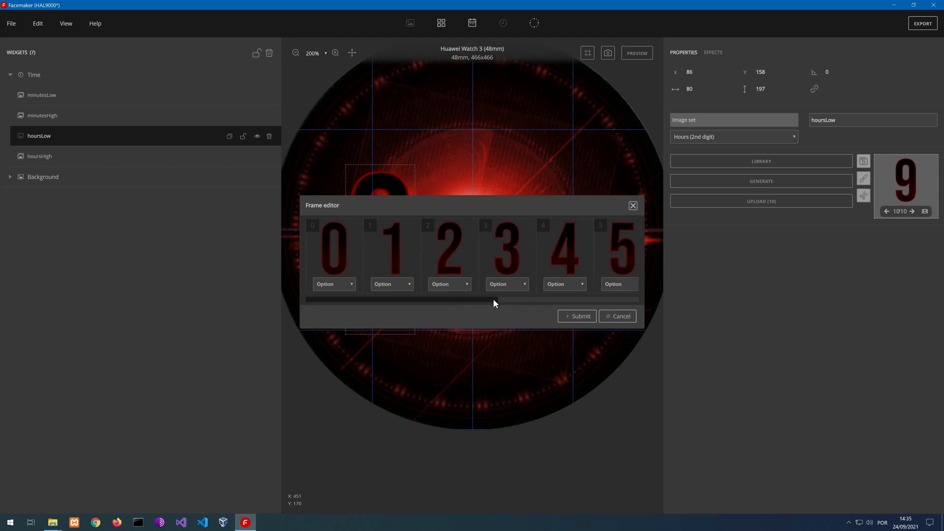
drag(494, 302, 631, 227)
click(634, 207)
Set the data type of minutesHigh to Minutes (1st digit) and generate its digit images from text
click(53, 118)
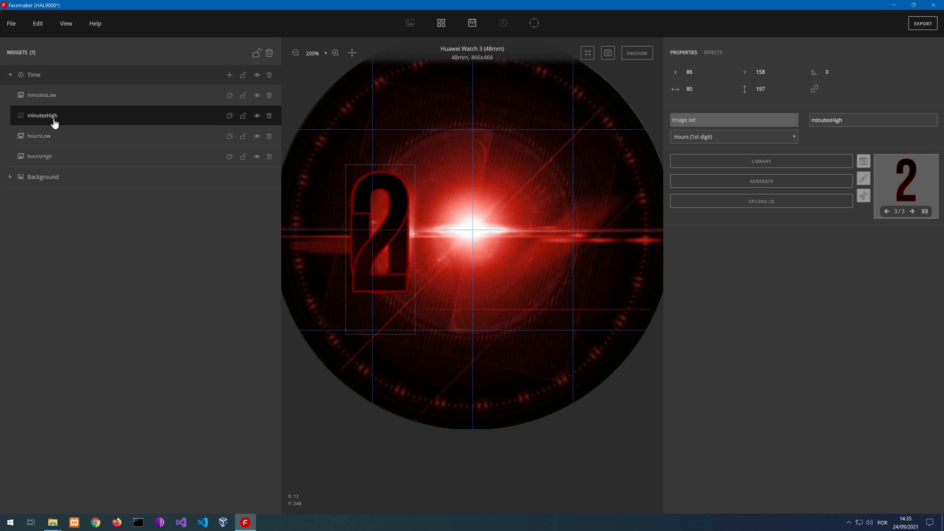
click(695, 137)
scroll(727, 252, down, 6)
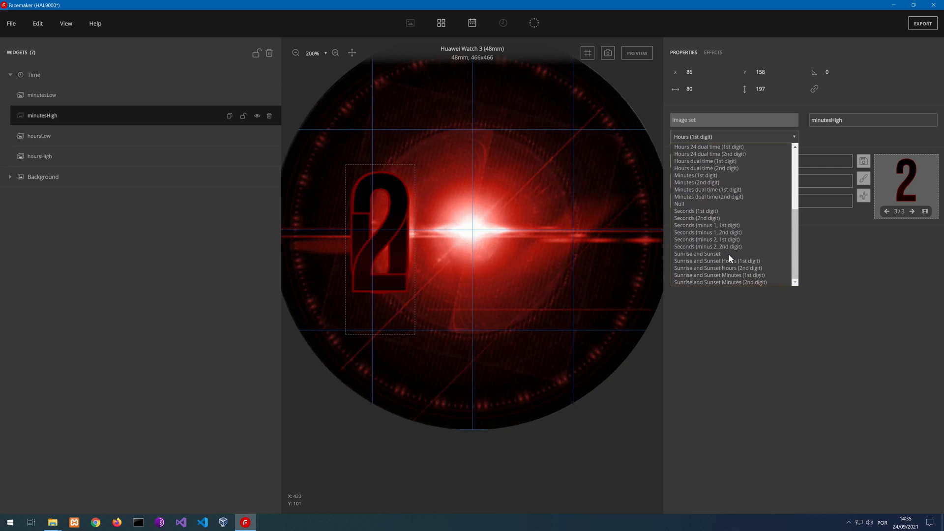
click(715, 176)
click(717, 181)
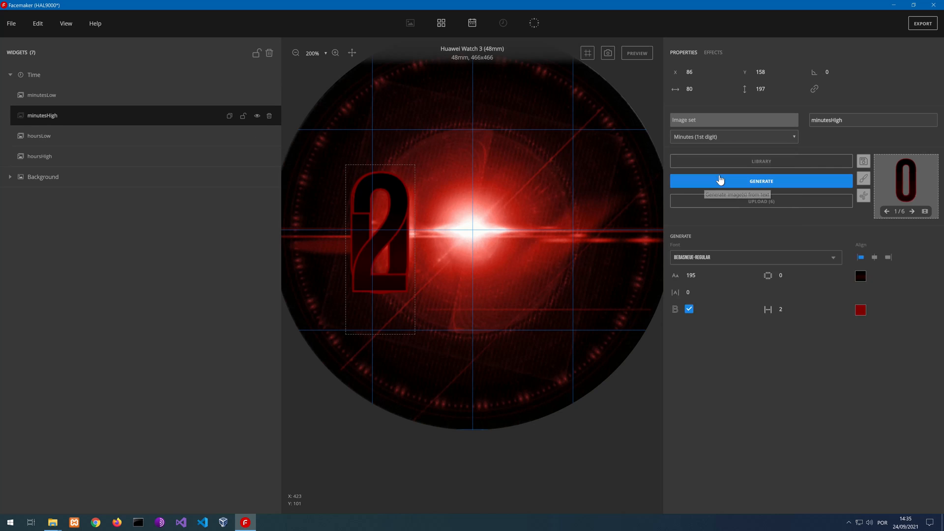
Set the data type of minutesLow to Minutes (2nd digit) and generate its digit images from text
click(55, 96)
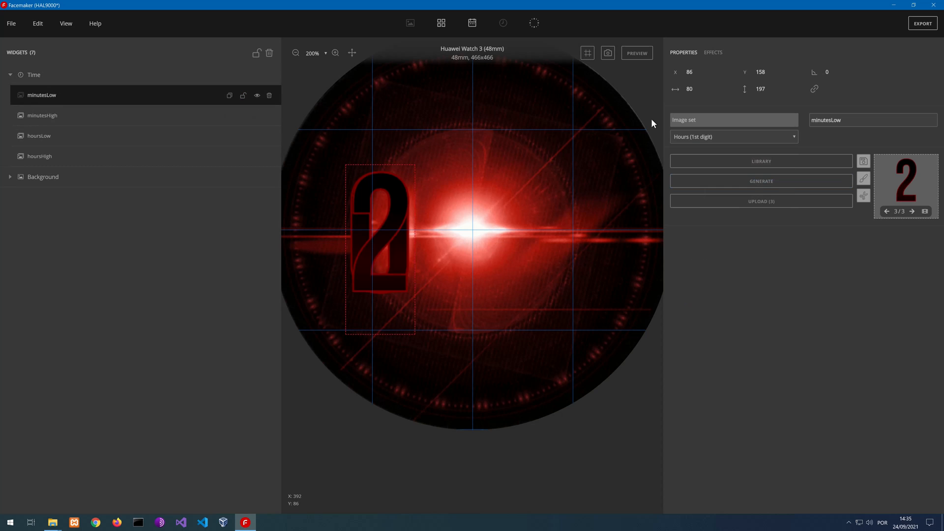
click(689, 136)
scroll(727, 239, down, 6)
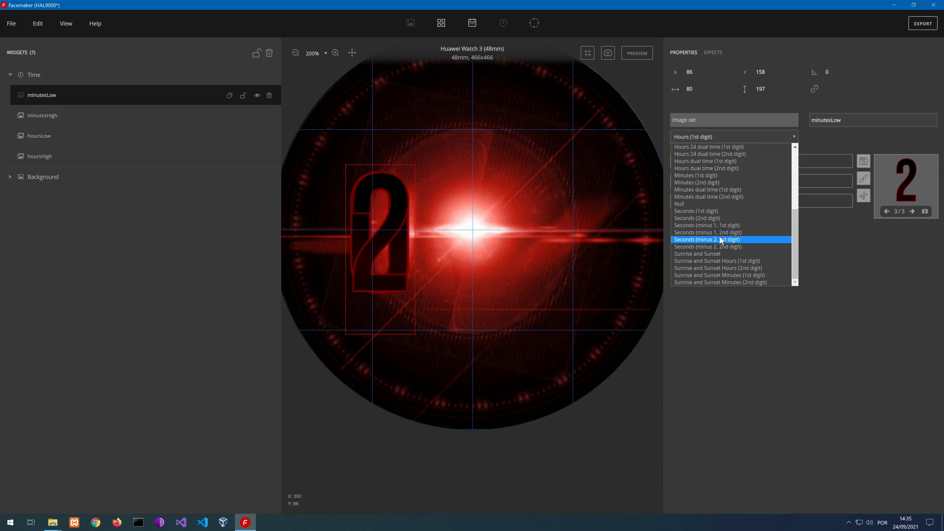
click(707, 185)
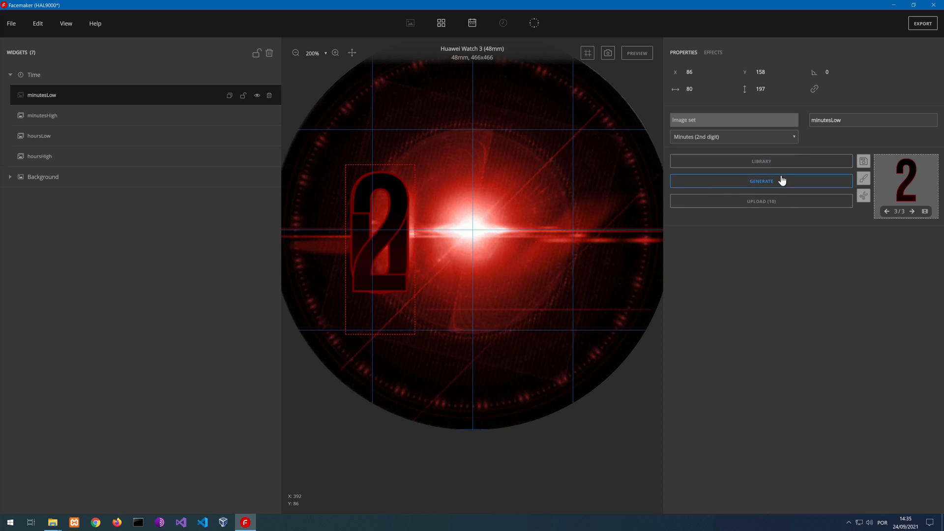
click(767, 185)
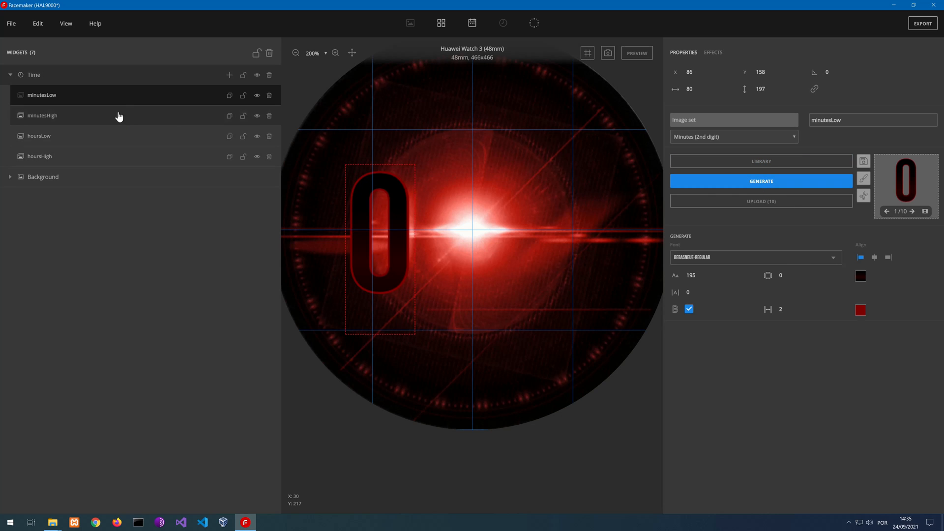
Move the minutesLow digit from the hours side to the opposite half of the watch face and show the canvas grid
drag(402, 206, 576, 208)
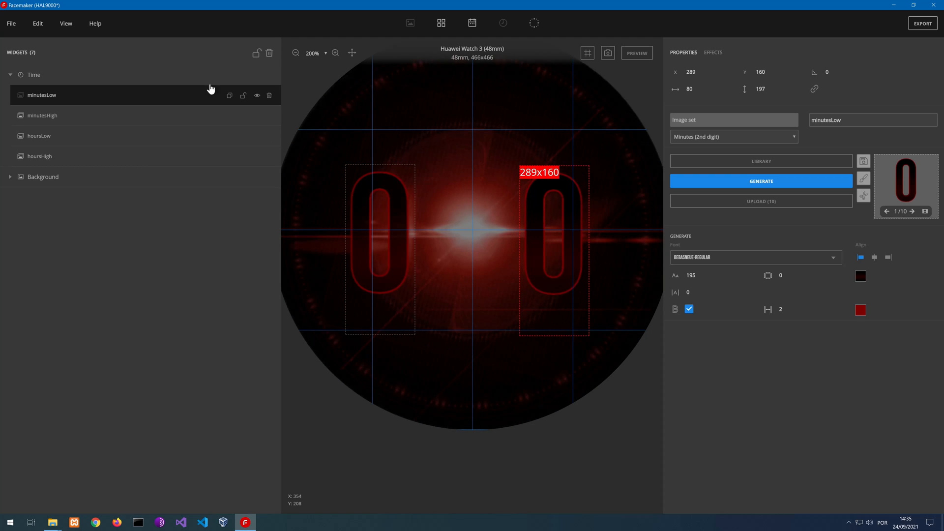
click(65, 28)
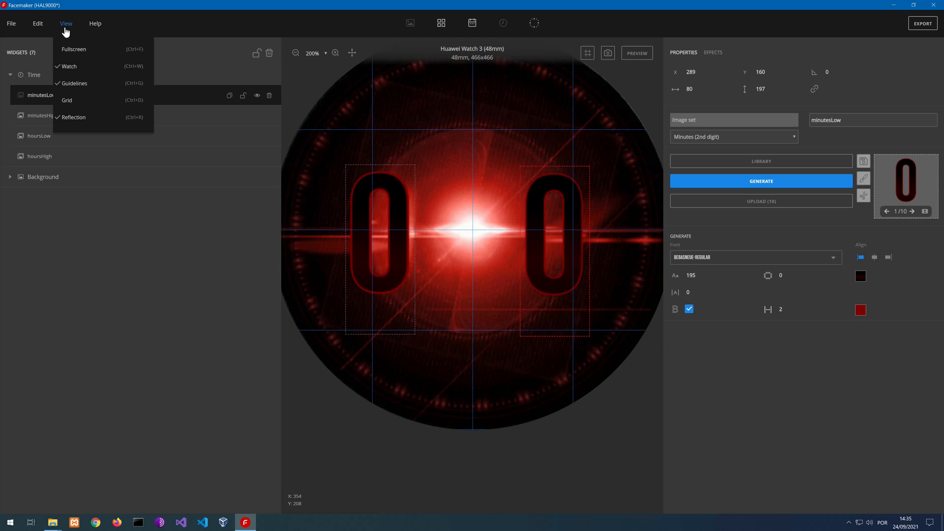
click(69, 101)
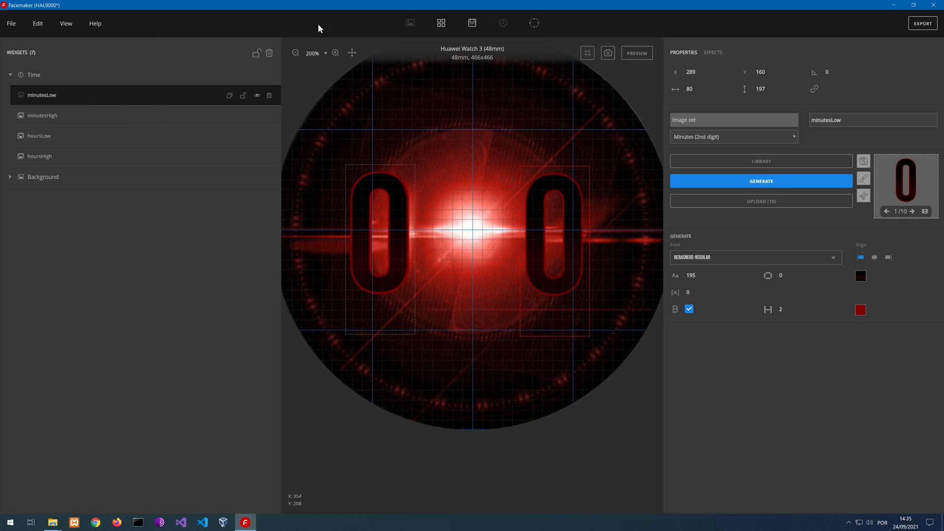
drag(539, 199, 561, 171)
Place the minutesHigh digit just past the vertical centre line and minutesLow beyond it at about X 316, Y 152
click(386, 182)
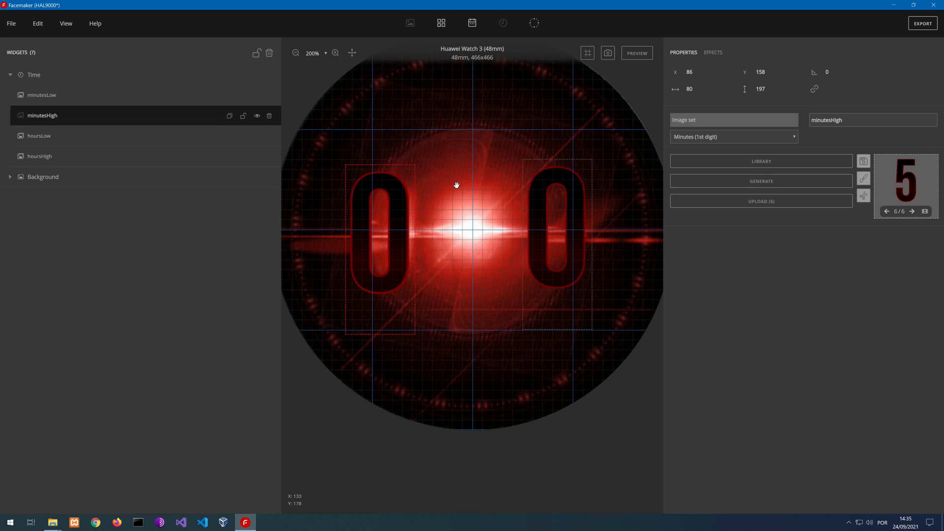
drag(457, 185, 519, 178)
drag(584, 175, 602, 181)
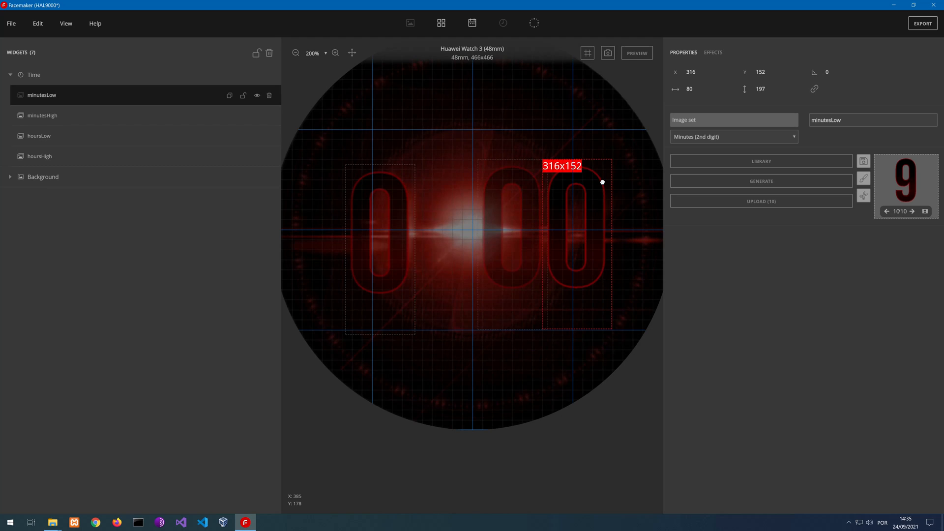
drag(602, 182, 602, 182)
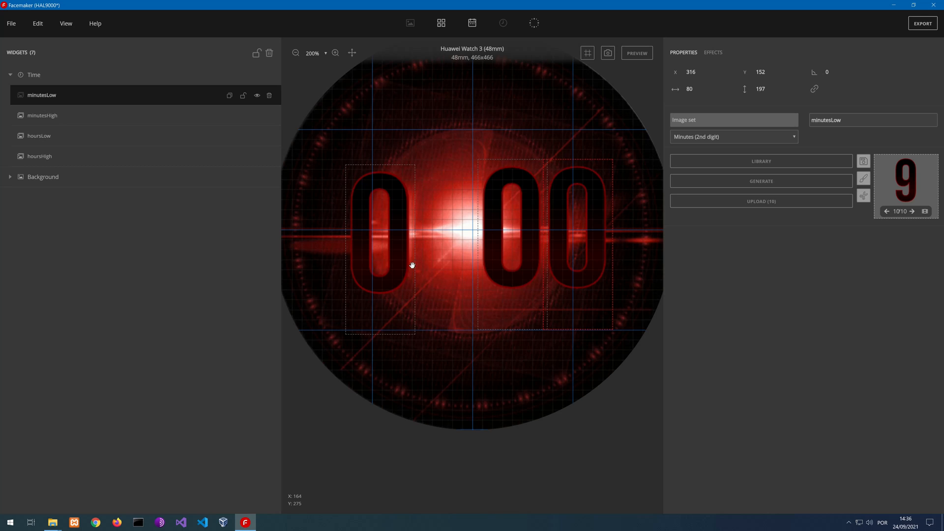
Place the hoursLow digit at about X 141, Y 152 and the hoursHigh digit at about X 65, Y 152
click(42, 138)
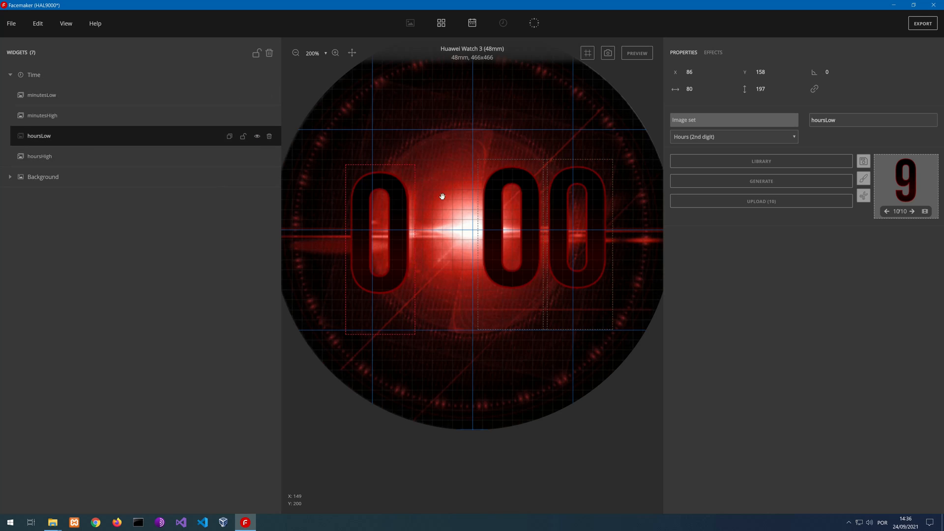
drag(442, 197, 451, 196)
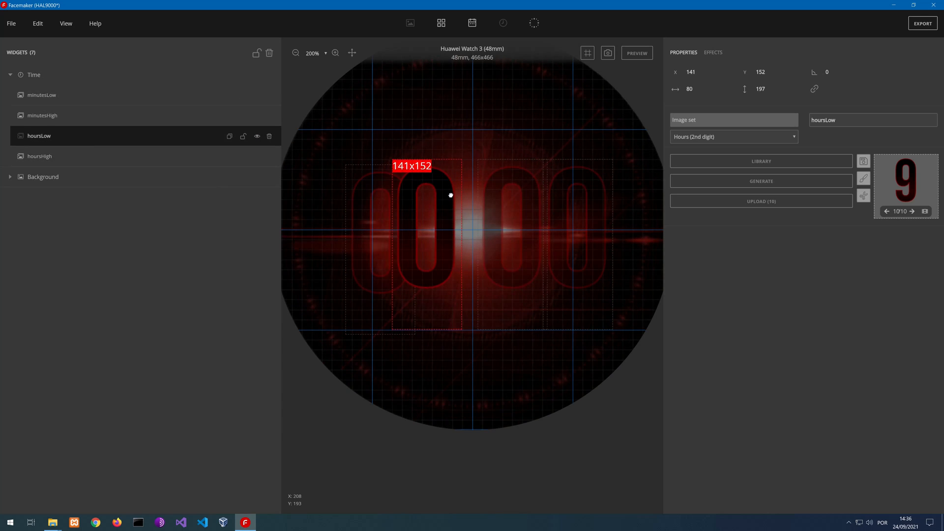
drag(450, 195, 450, 196)
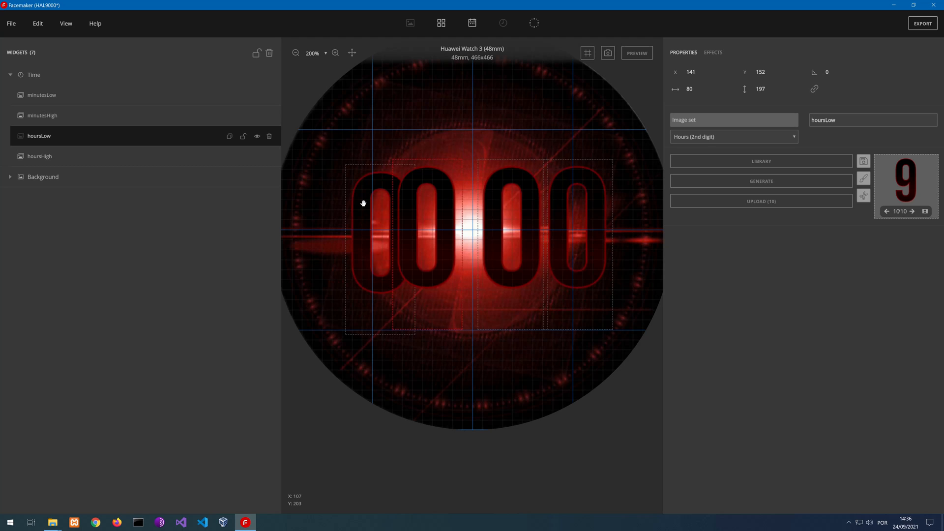
click(352, 201)
mouse_move(352, 200)
mouse_down()
mouse_move(344, 184)
mouse_move(338, 198)
mouse_up()
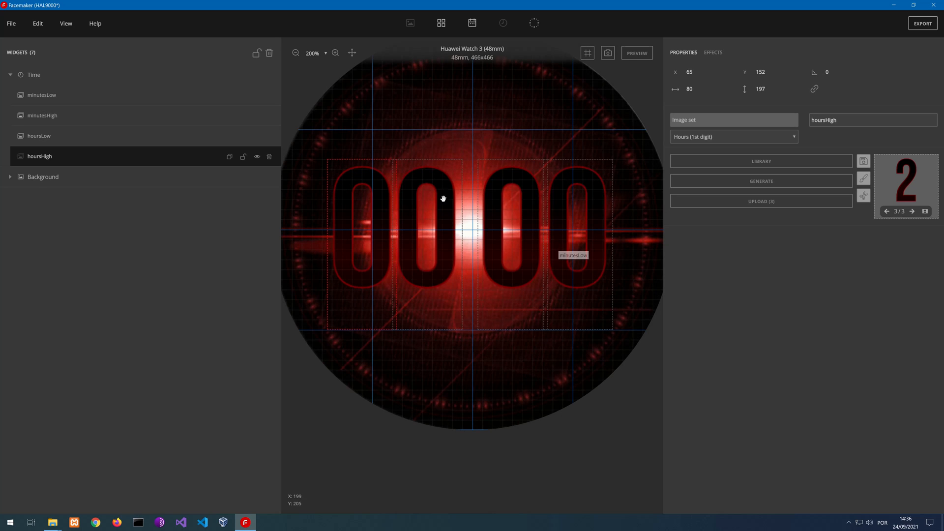
Shift hoursLow slightly closer to the face's centre and hoursHigh to about X 71, Y 152
click(432, 175)
drag(436, 175, 437, 176)
click(345, 183)
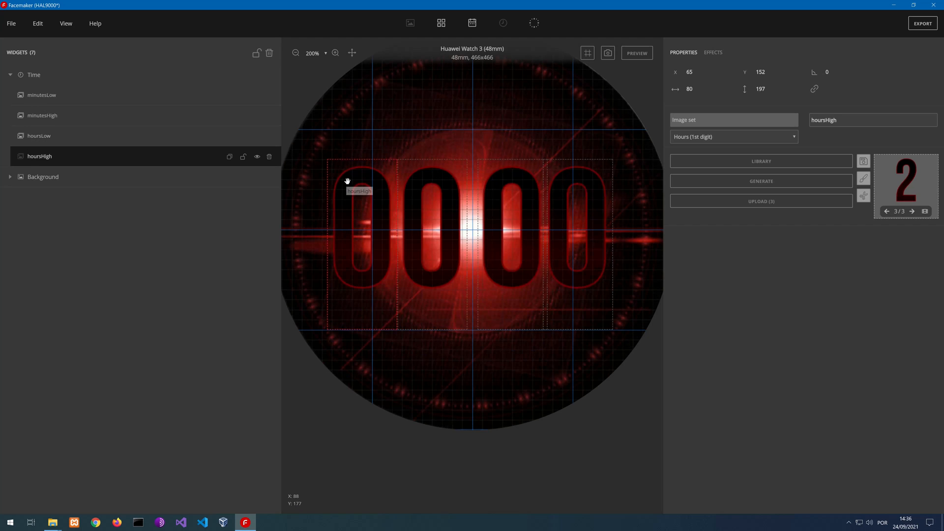
drag(352, 181, 355, 183)
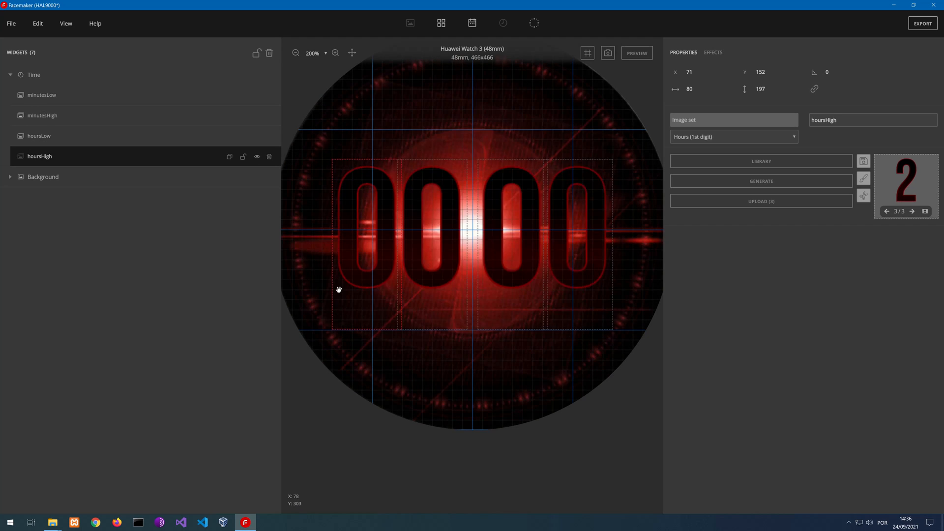
scroll(464, 221, down, 1)
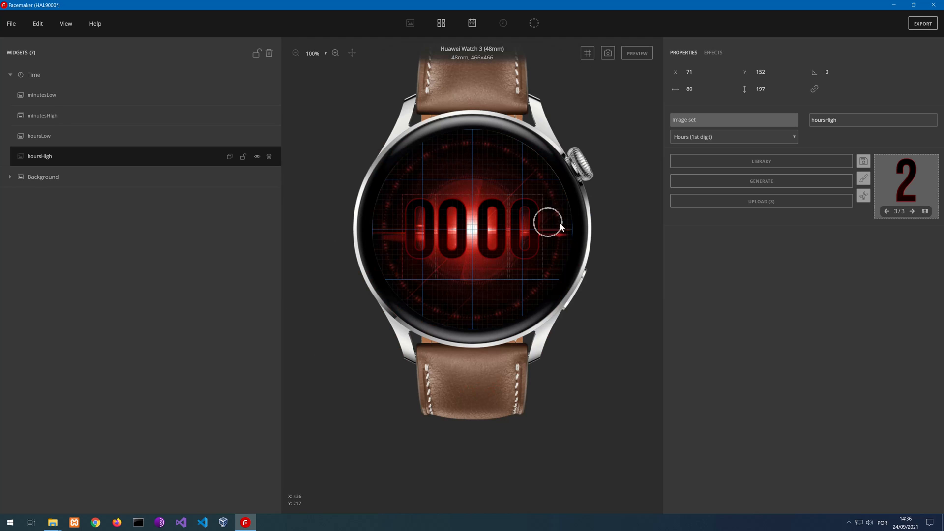
scroll(487, 221, up, 2)
scroll(467, 241, down, 1)
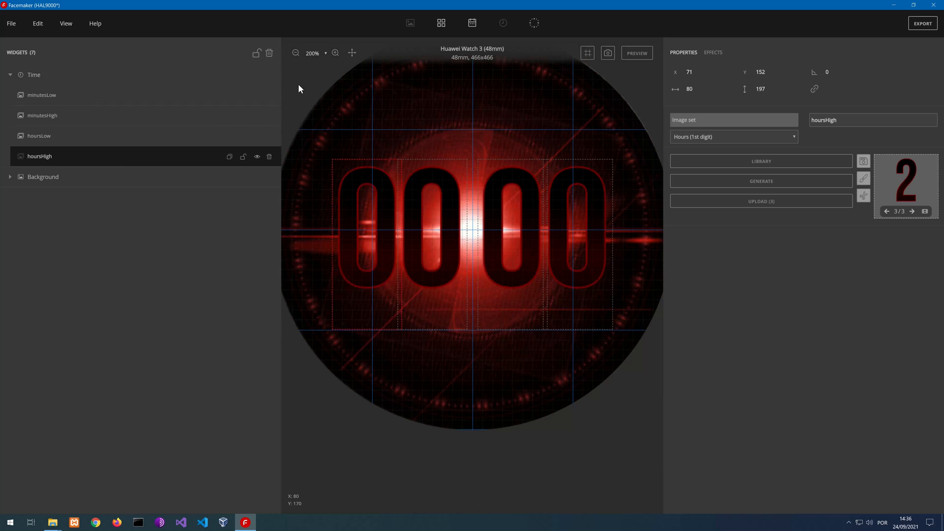
Lock the Time group's digits and add an image set to the group with the data type Seconds (2nd digit)
click(242, 81)
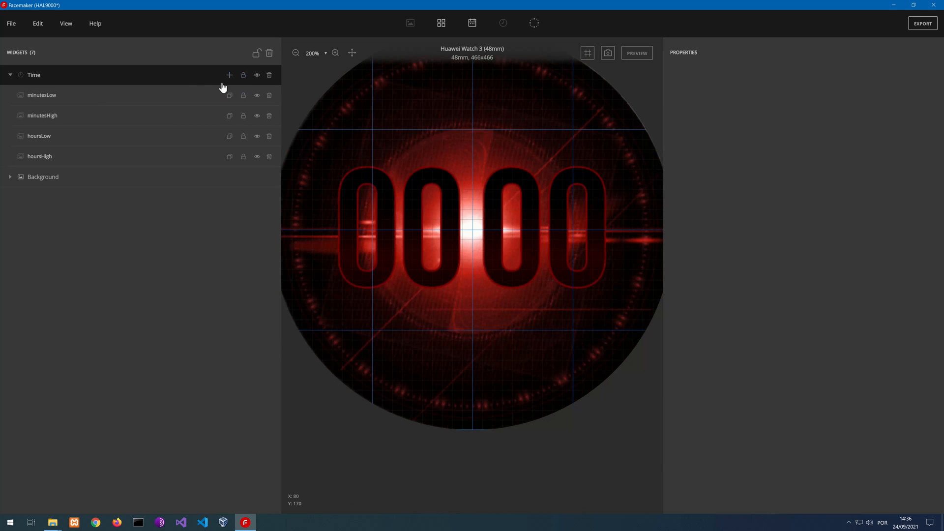
click(229, 75)
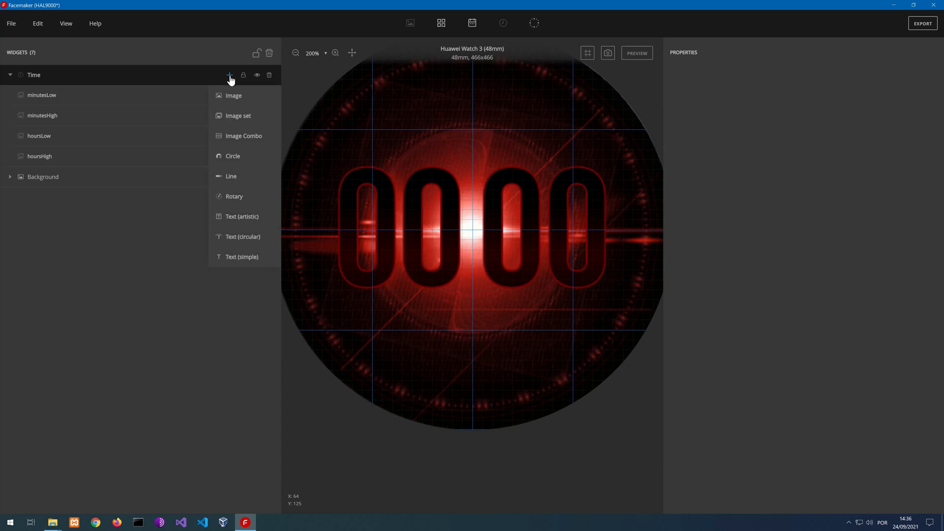
click(238, 122)
click(703, 138)
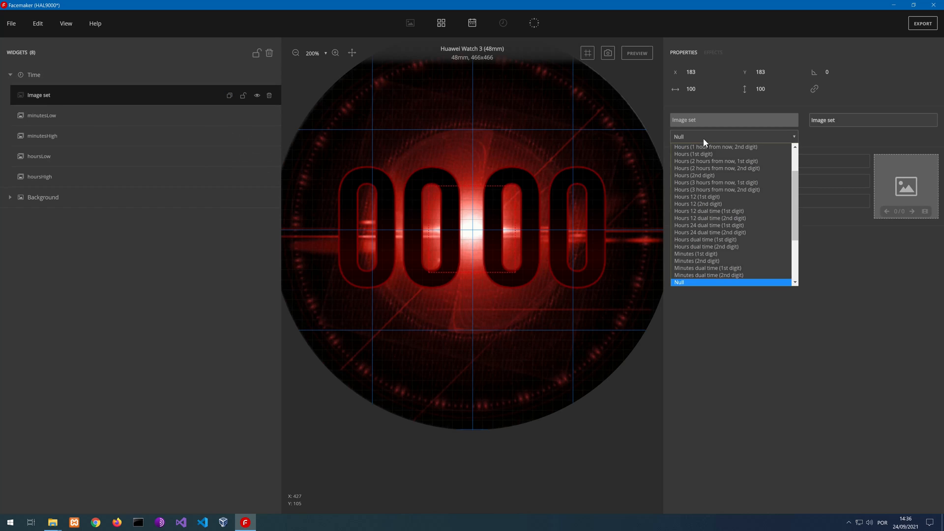
scroll(721, 244, down, 4)
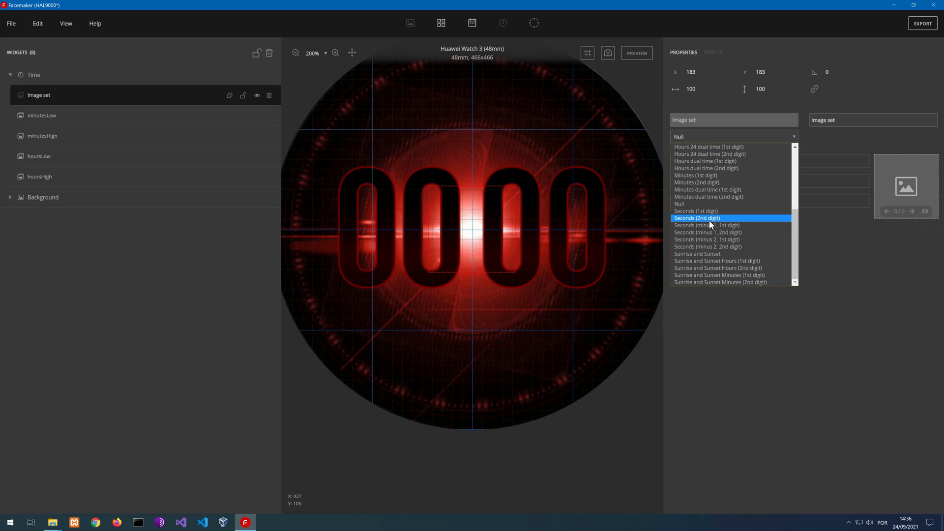
click(710, 224)
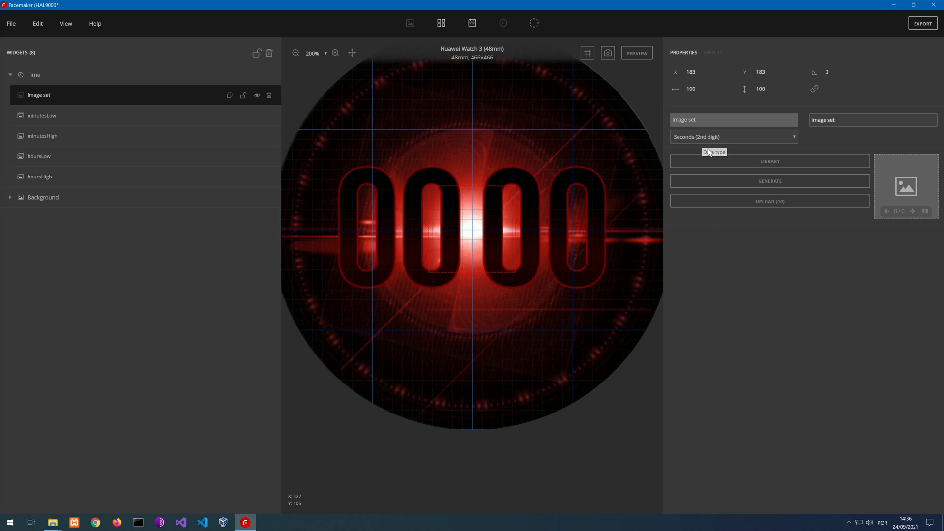
Generate the seconds image set's images from text and review them in the Frame editor
click(739, 182)
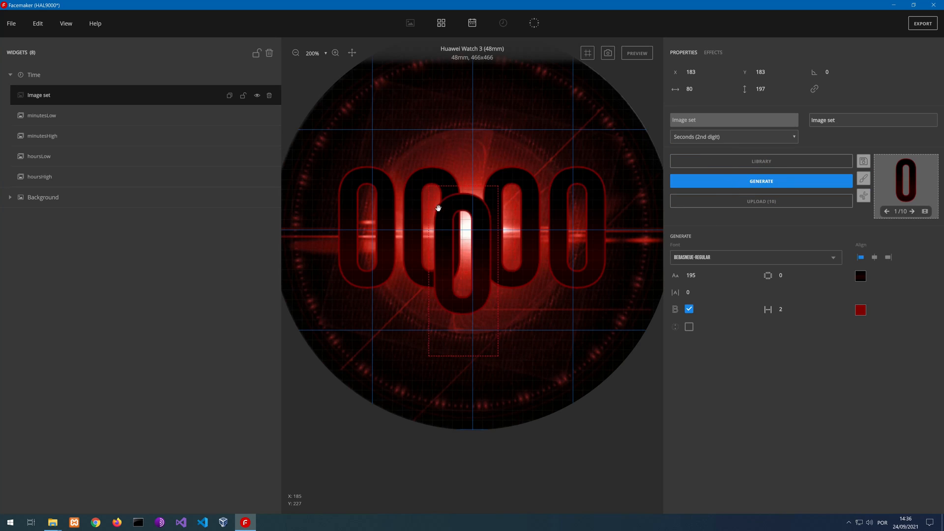
click(924, 212)
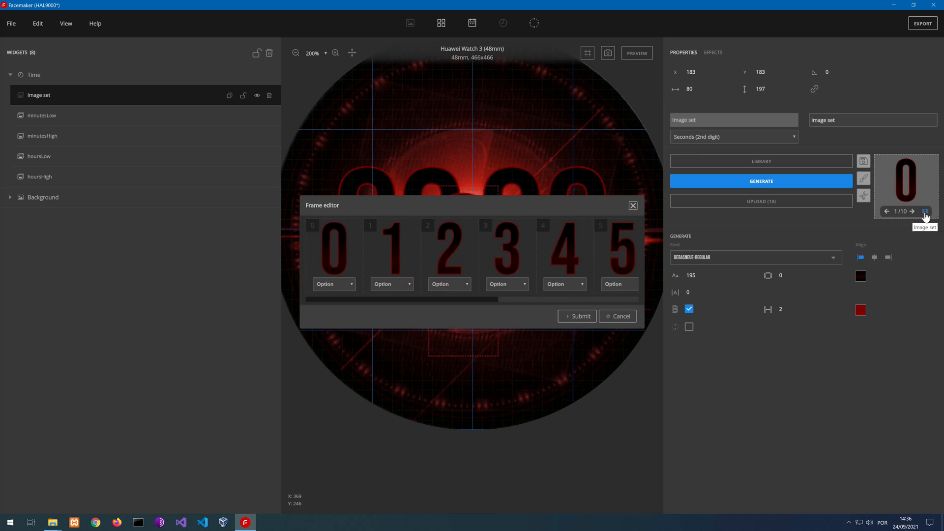
drag(432, 299, 468, 270)
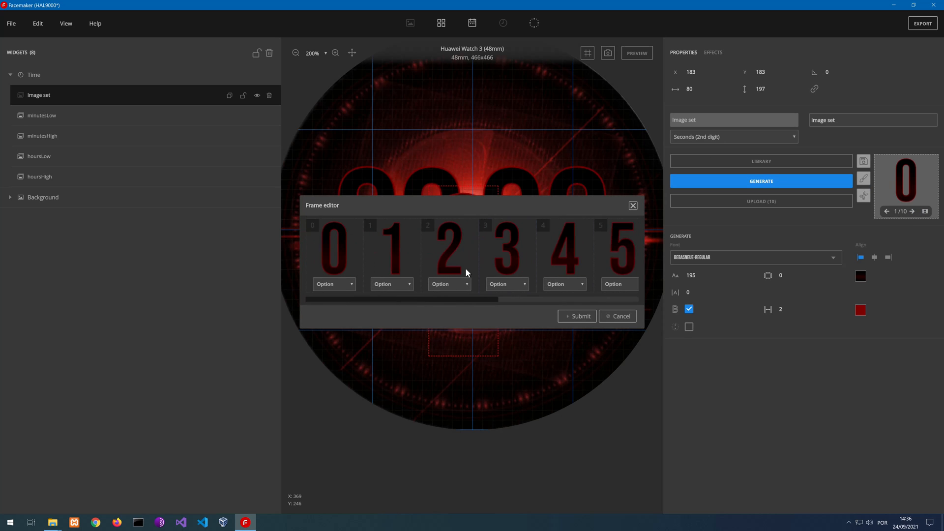
click(632, 206)
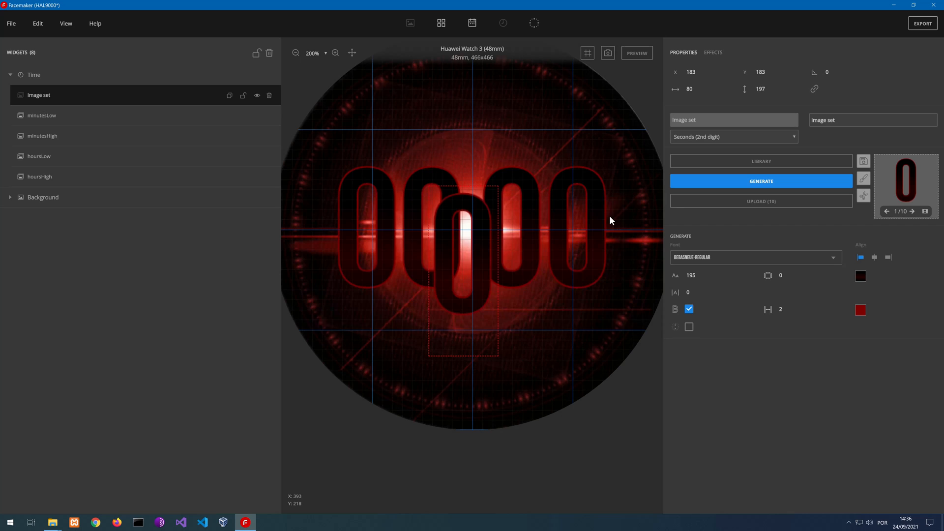
Turn on Blinking dots for the seconds image set and check the alternating frames in the Frame editor
click(689, 327)
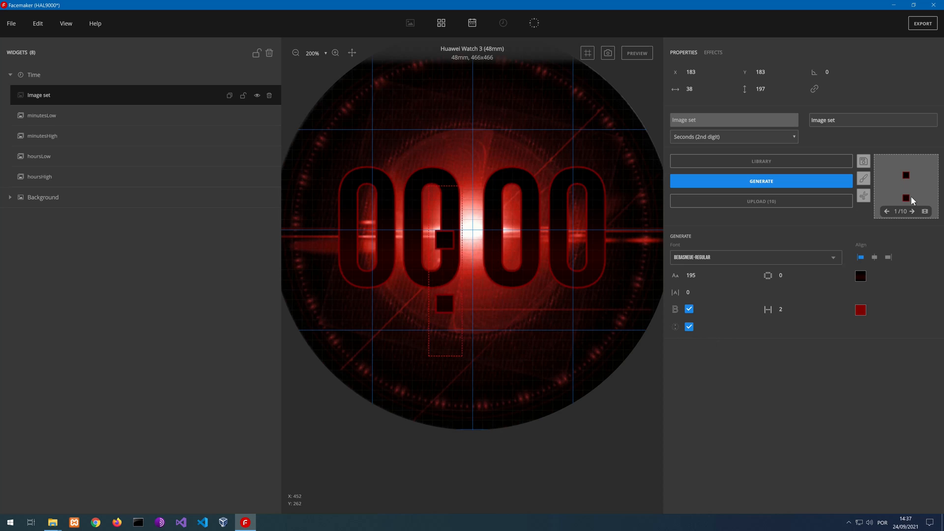
click(925, 211)
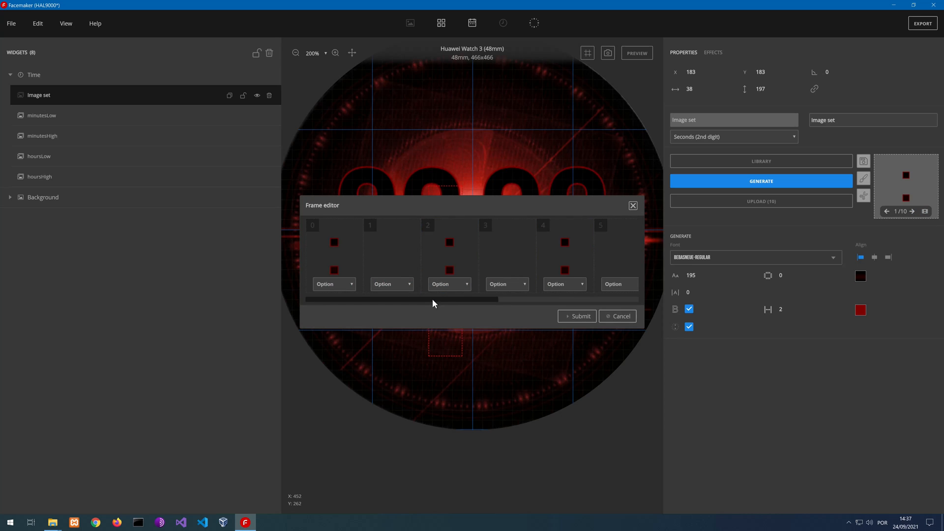
mouse_move(432, 299)
mouse_down()
mouse_move(585, 292)
mouse_move(420, 298)
mouse_up()
click(633, 206)
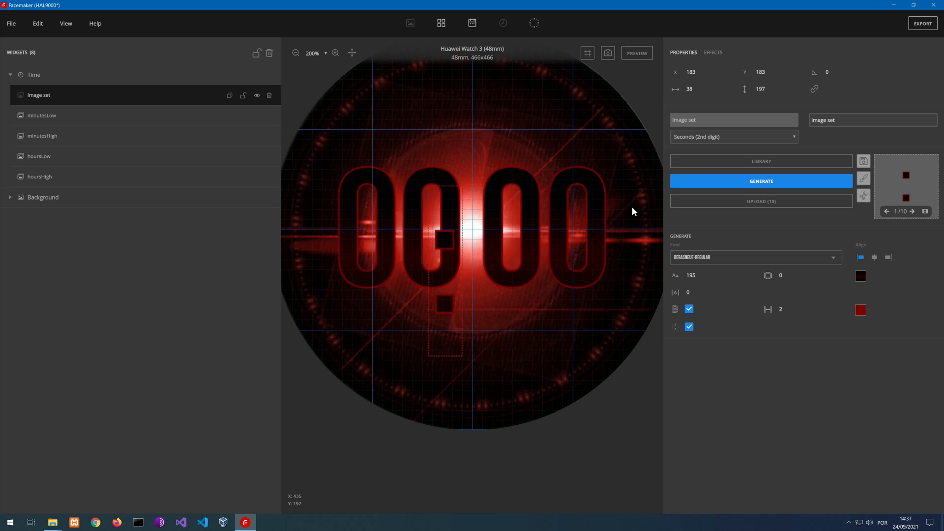
Place the blinking dots between the hour and minute digits at X 214, Y 135
drag(443, 308, 473, 267)
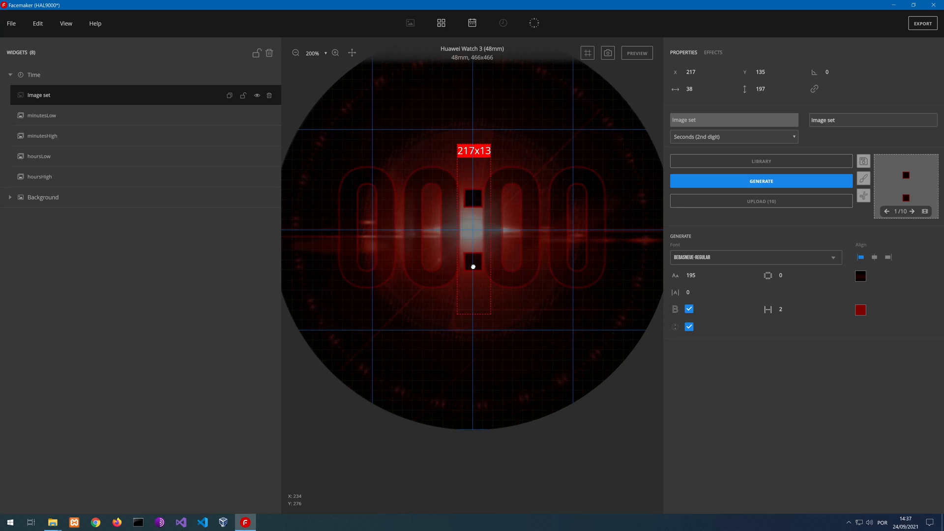
drag(555, 271, 557, 275)
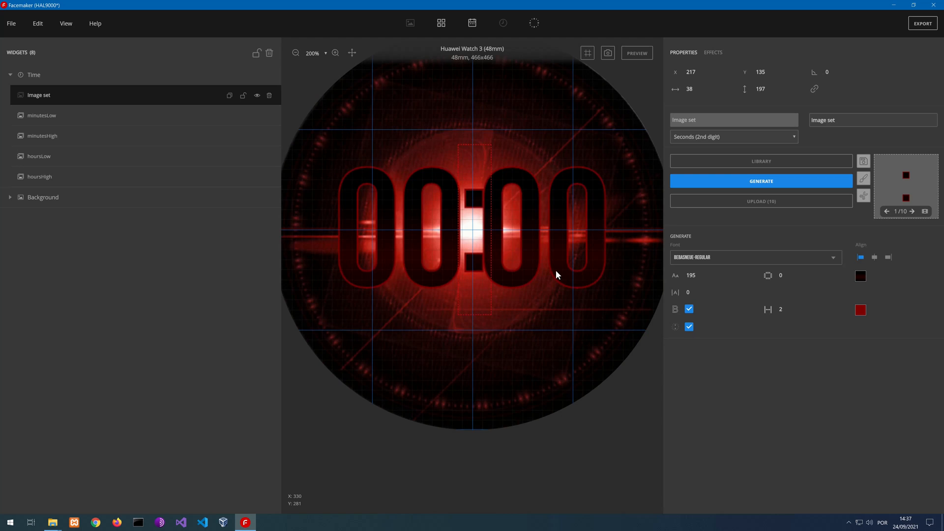
key(Left)
key(Left)
key(Left)
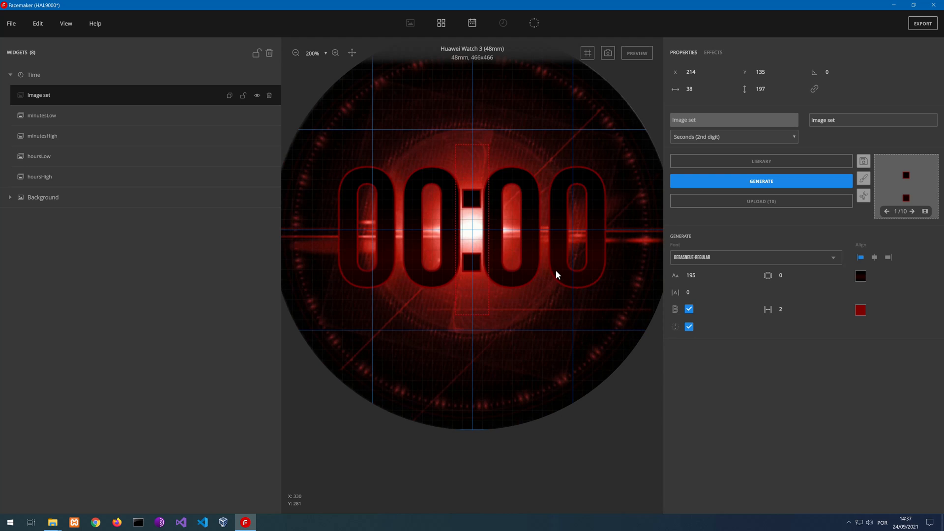
key(Right)
key(Escape)
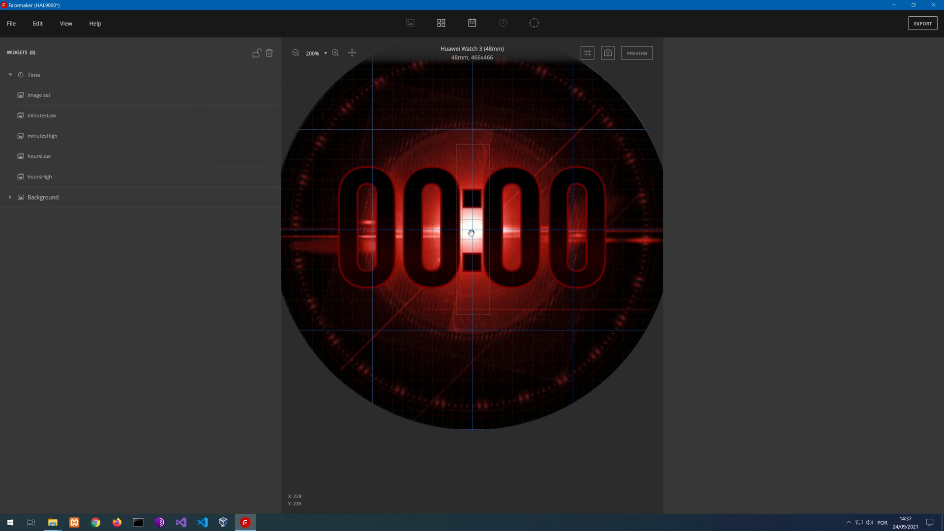
click(481, 264)
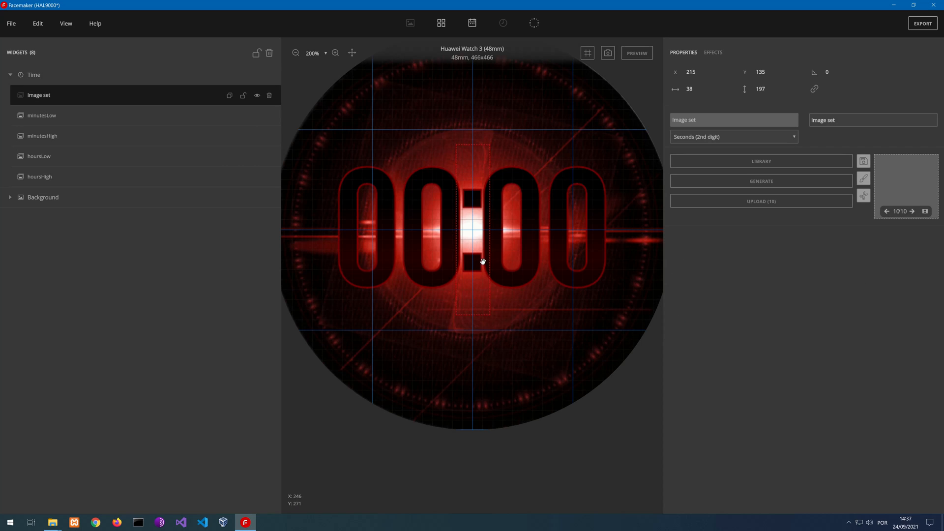
key(Left)
key(Left)
key(Right)
Preview the running watch face at several zoom levels to check the time digits and blinking dots, ending the preview when done
click(638, 54)
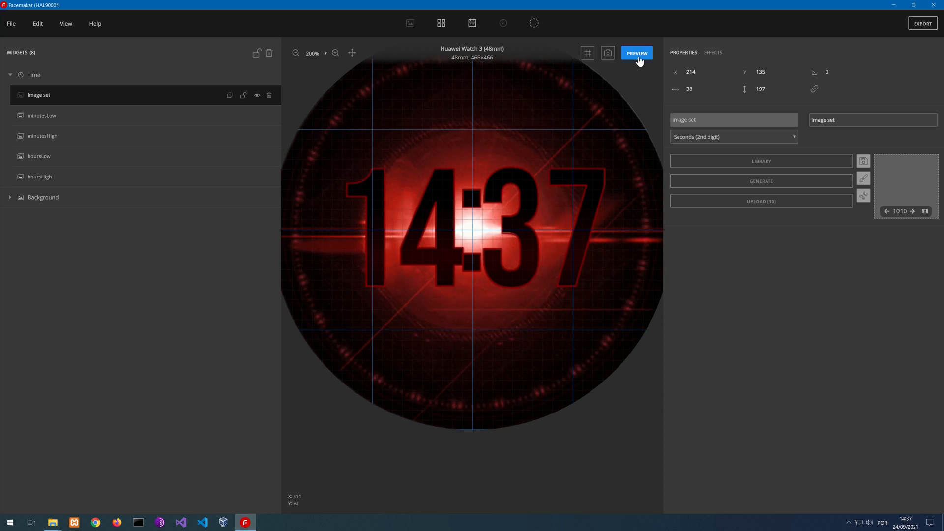
scroll(538, 184, down, 2)
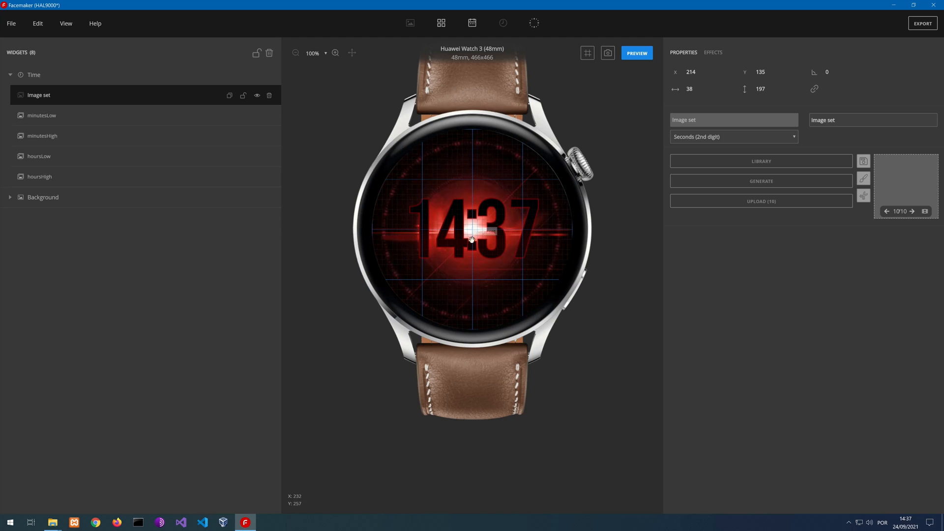
scroll(475, 224, up, 3)
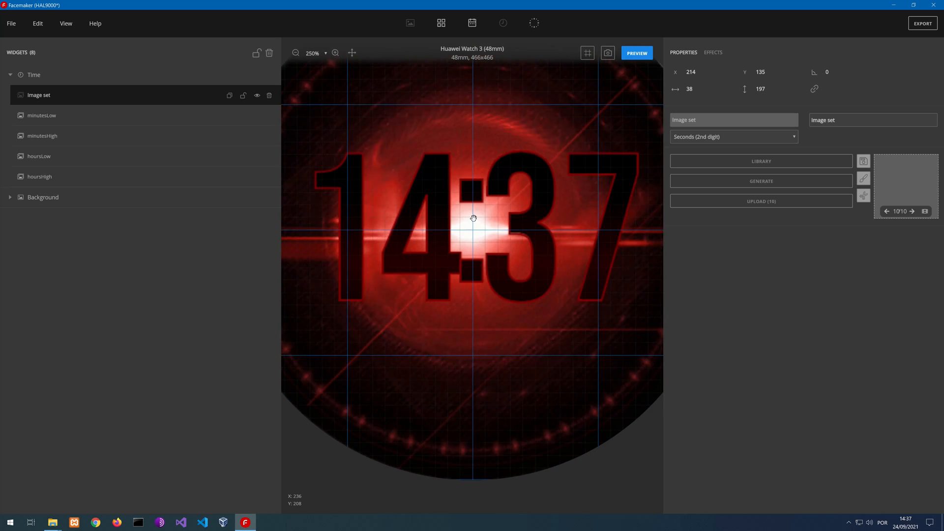
scroll(475, 222, down, 2)
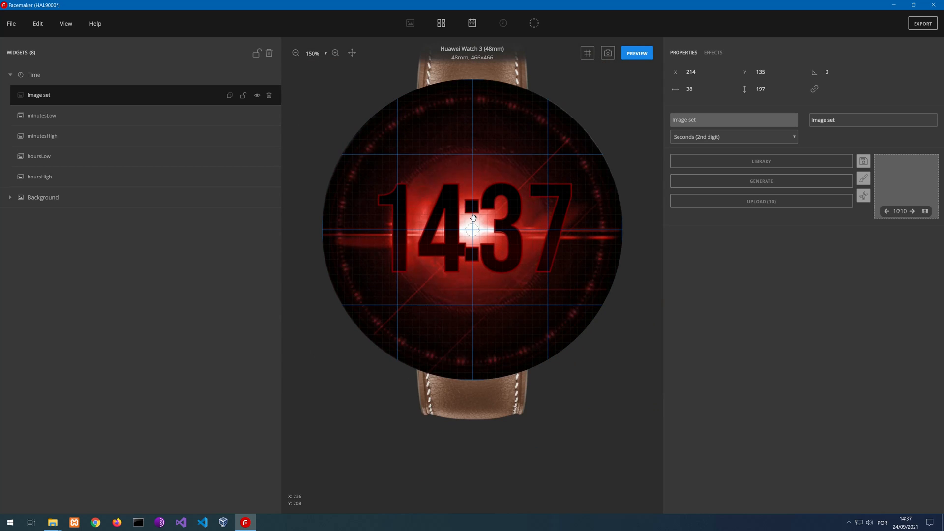
click(637, 53)
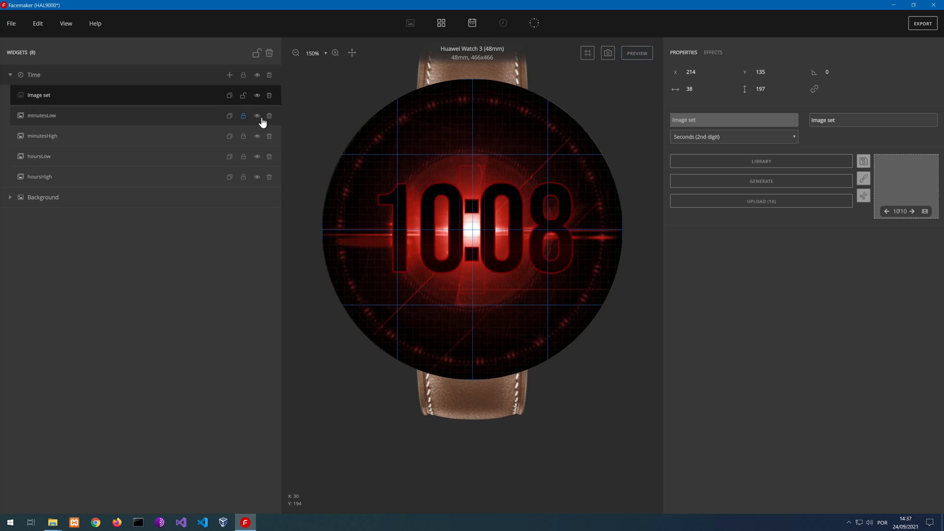
Unlock the Time group, nudge the hoursHigh digit slightly left, and shift the hoursLow digit left to X 143
click(245, 77)
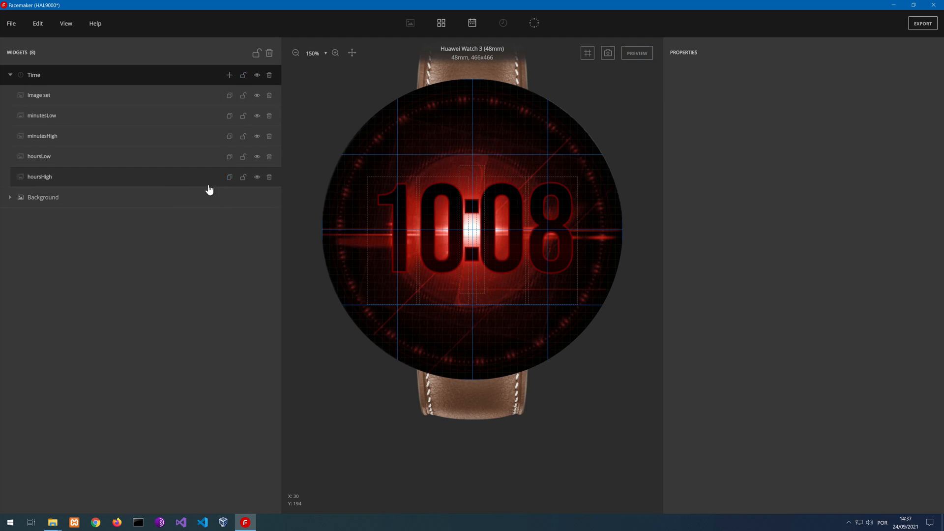
click(137, 178)
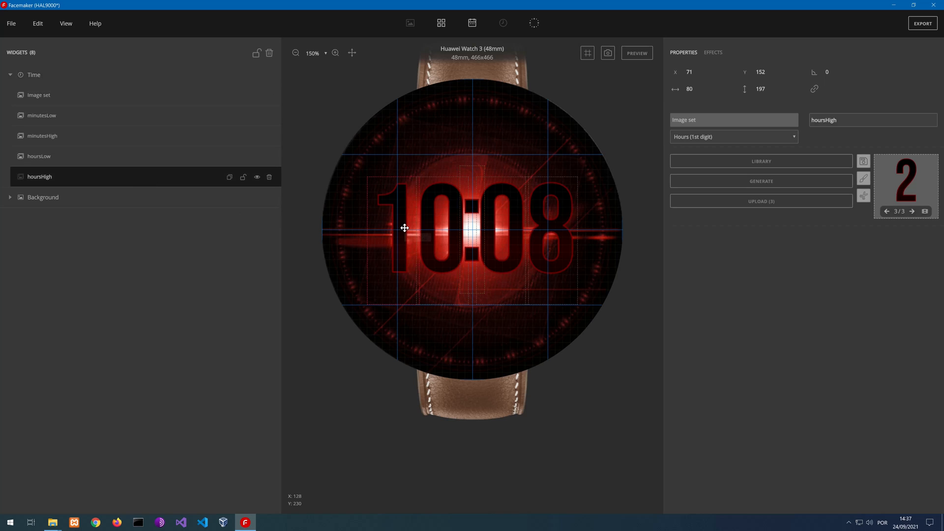
key(Left)
key(Left)
click(457, 204)
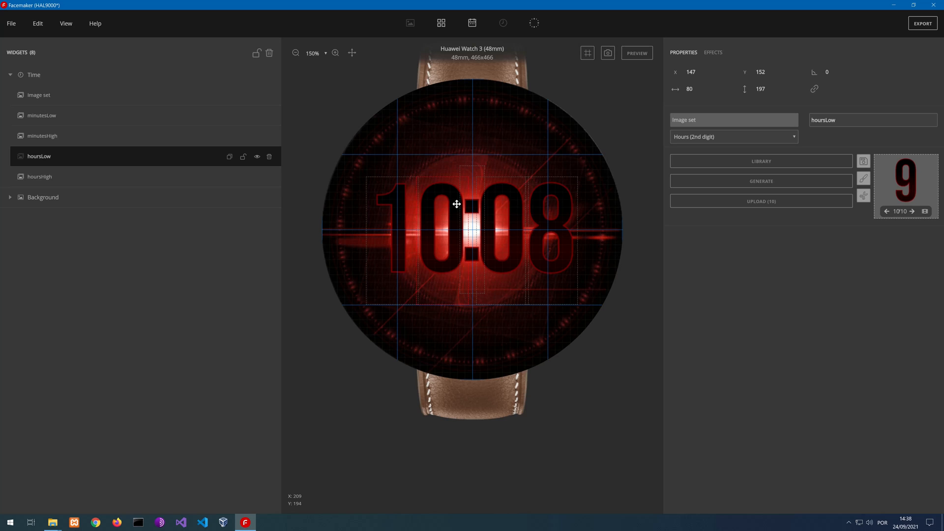
key(Left)
key(Left)
key(Left)
key(Left)
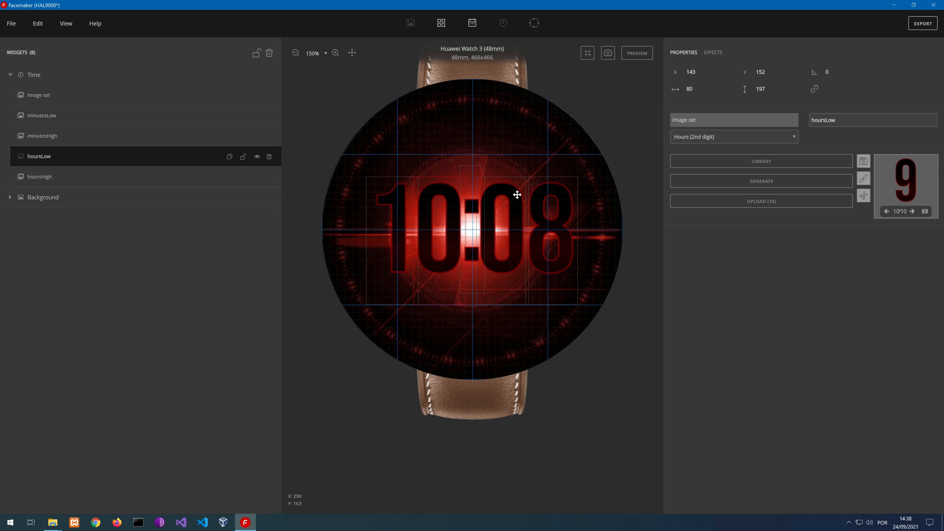
Shift the minutesLow digit right to X 319 and the minutesHigh digit right to X 244, locking the Time group again
click(546, 196)
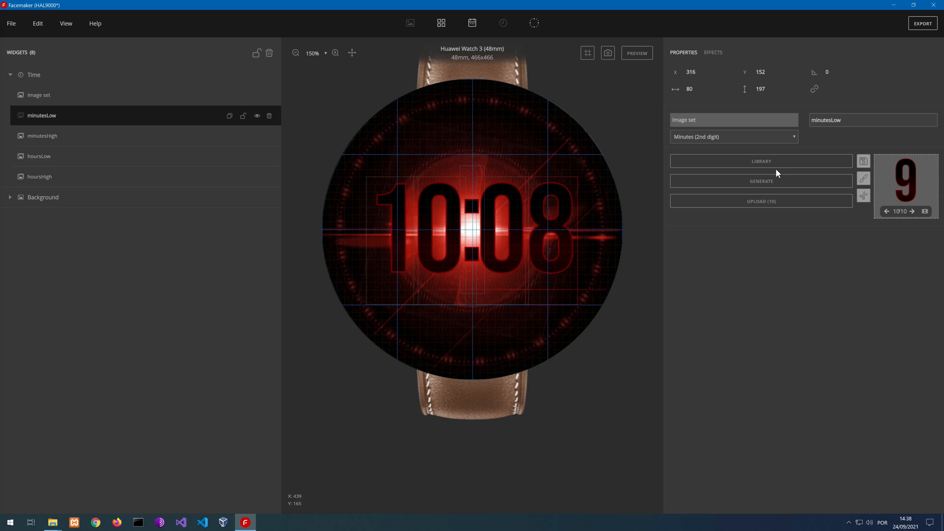
key(Right)
key(Right)
key(Right)
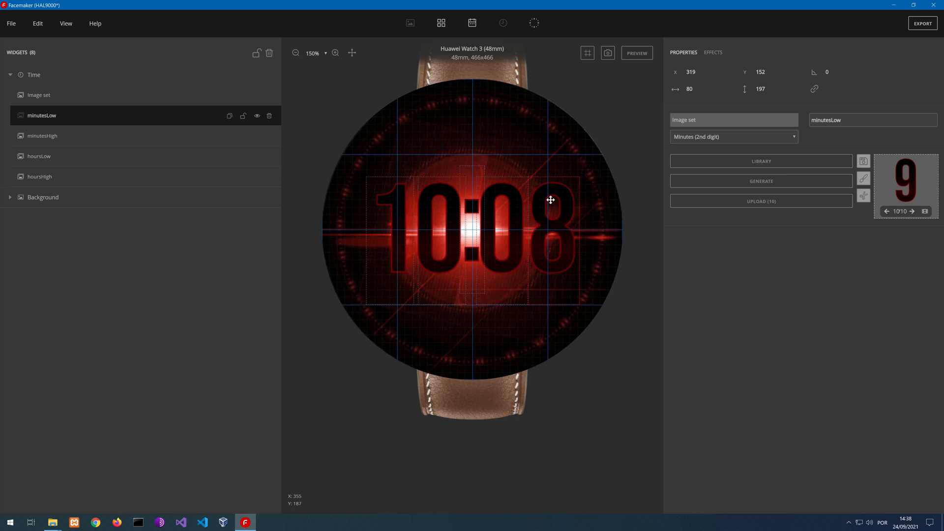
click(512, 192)
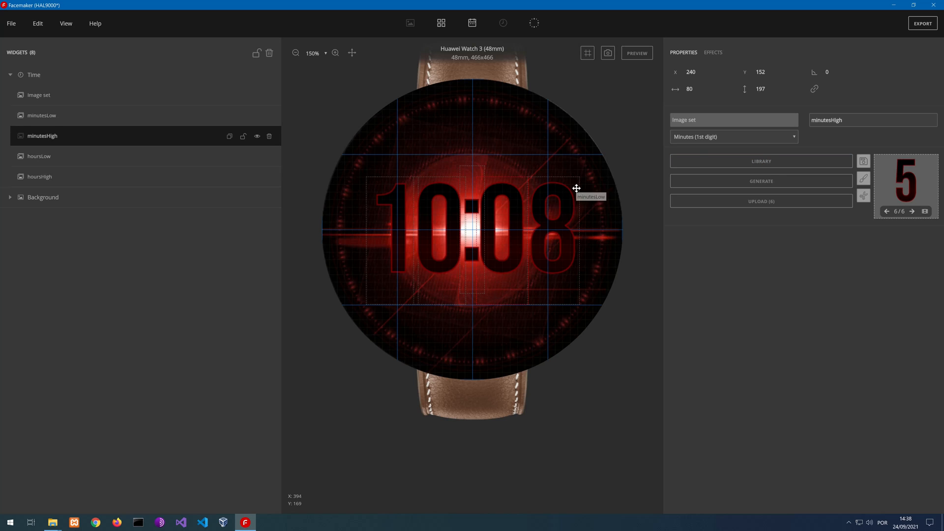
key(Right)
key(Right)
key(Right)
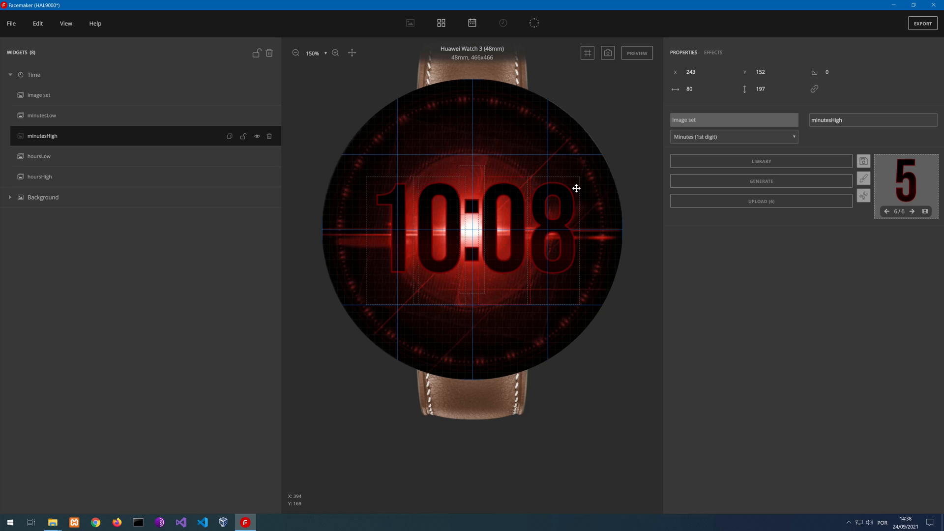
key(Right)
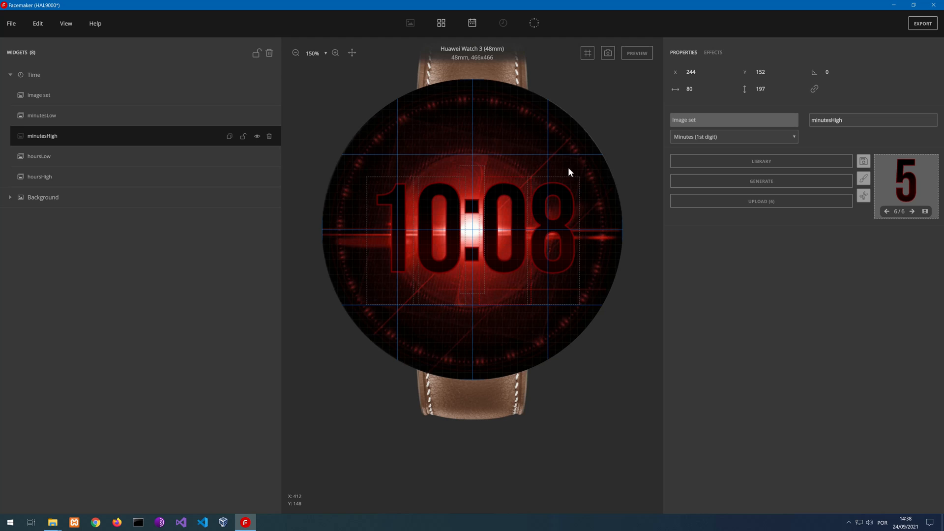
click(242, 75)
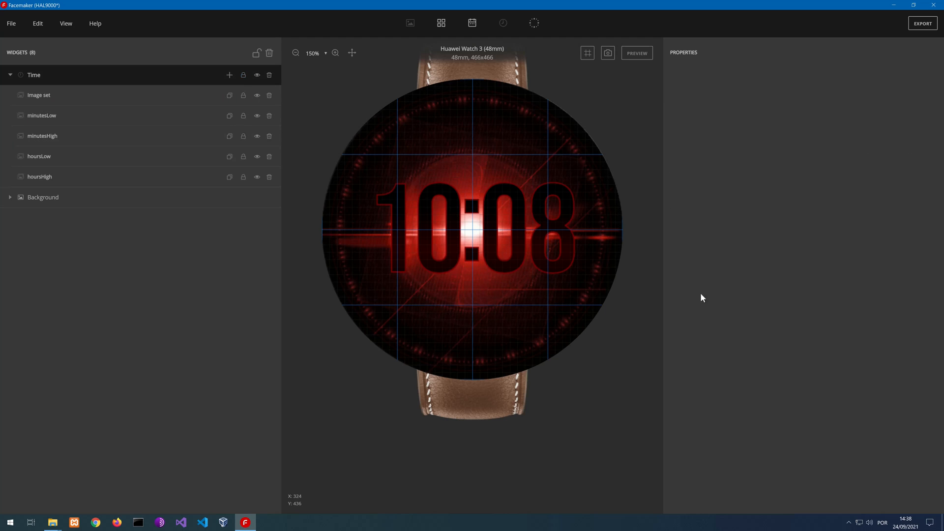
Preview the running watch face at several zoom levels to check the digit spacing around the blinking dots, ending the preview when done
click(640, 55)
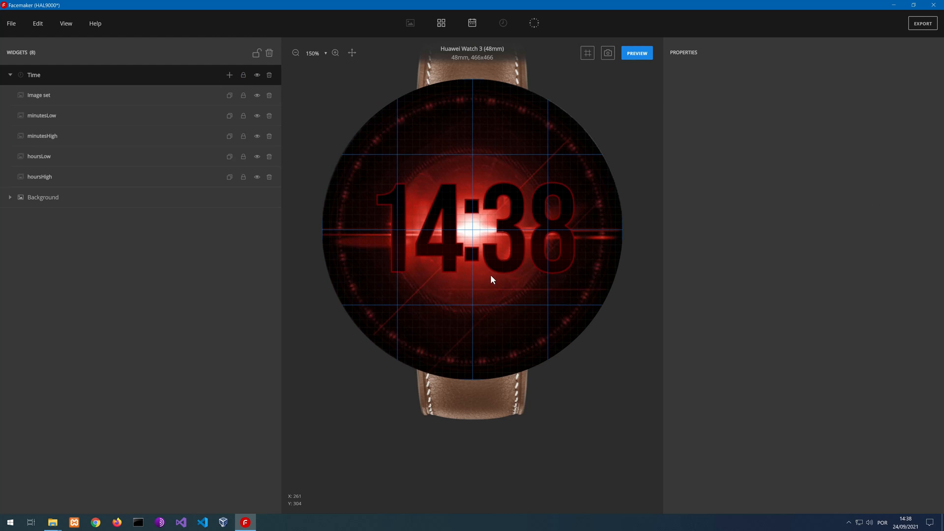
scroll(491, 259, down, 1)
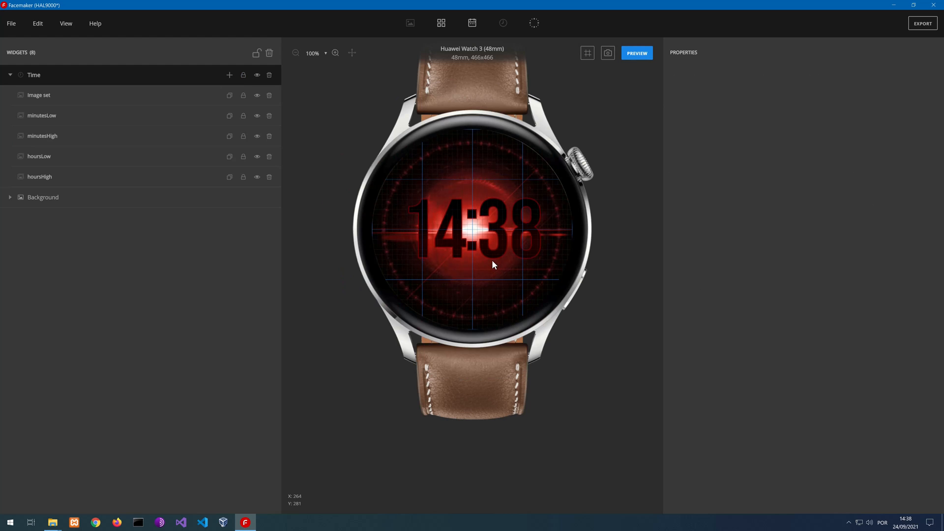
scroll(492, 261, up, 5)
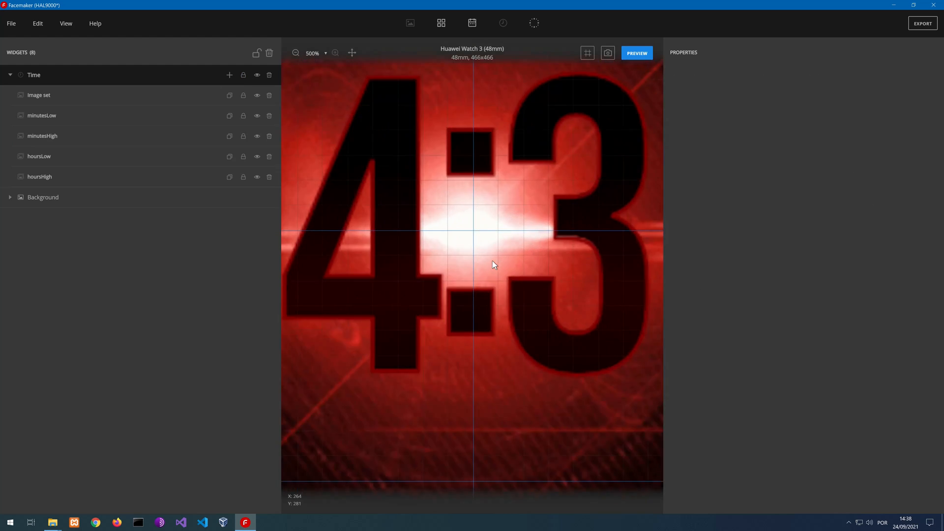
scroll(491, 261, down, 4)
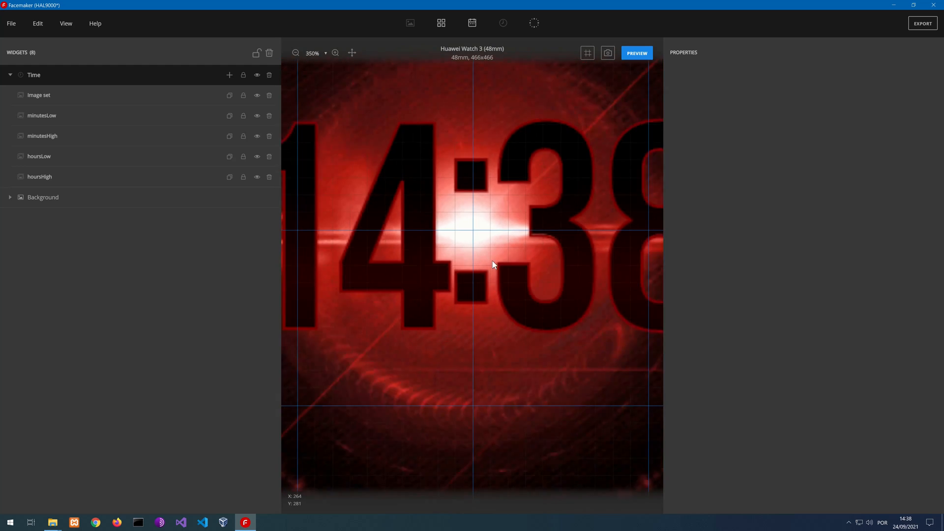
scroll(492, 260, down, 1)
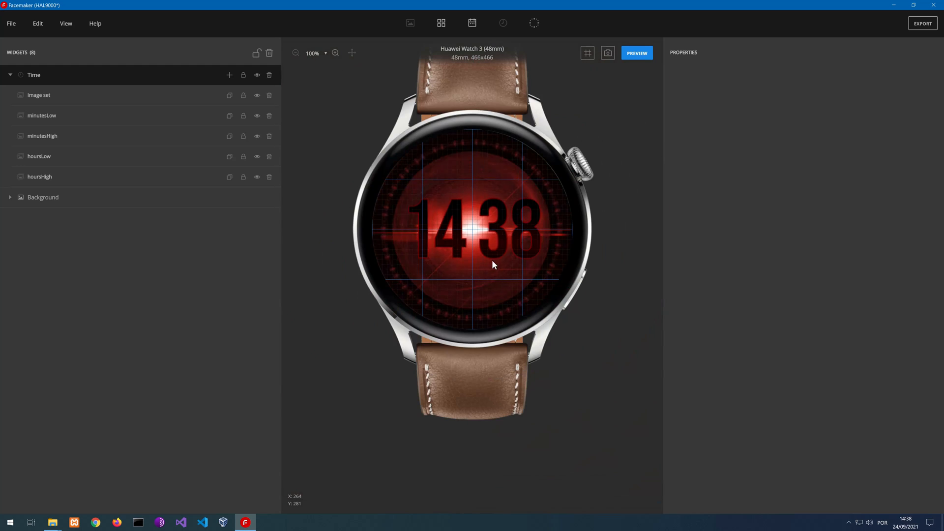
click(637, 54)
scroll(461, 169, up, 3)
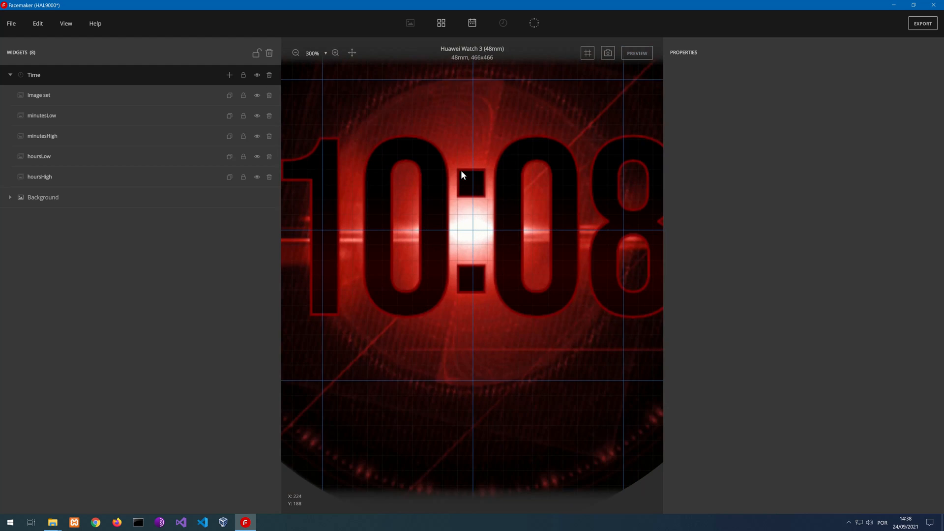
scroll(461, 169, down, 1)
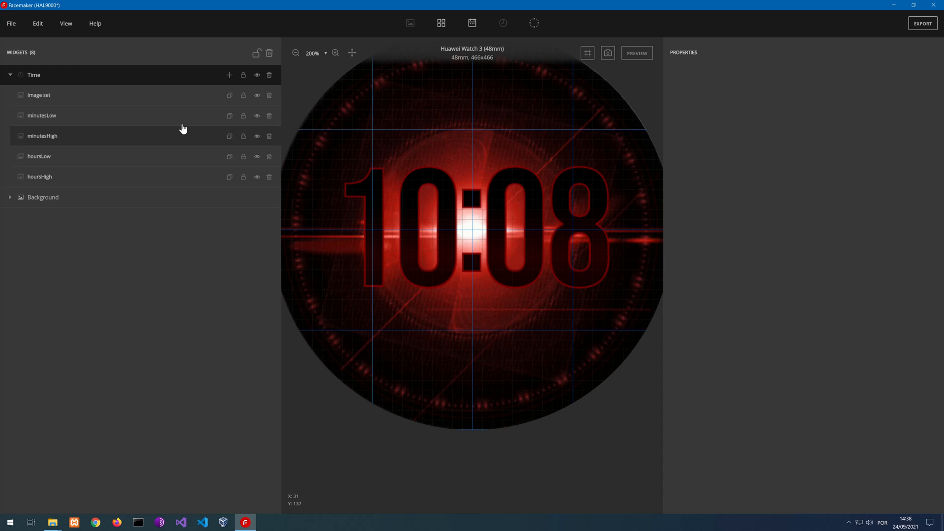
Collapse the Time group and add a Widget group holding a container with its data type set to Weather
click(10, 77)
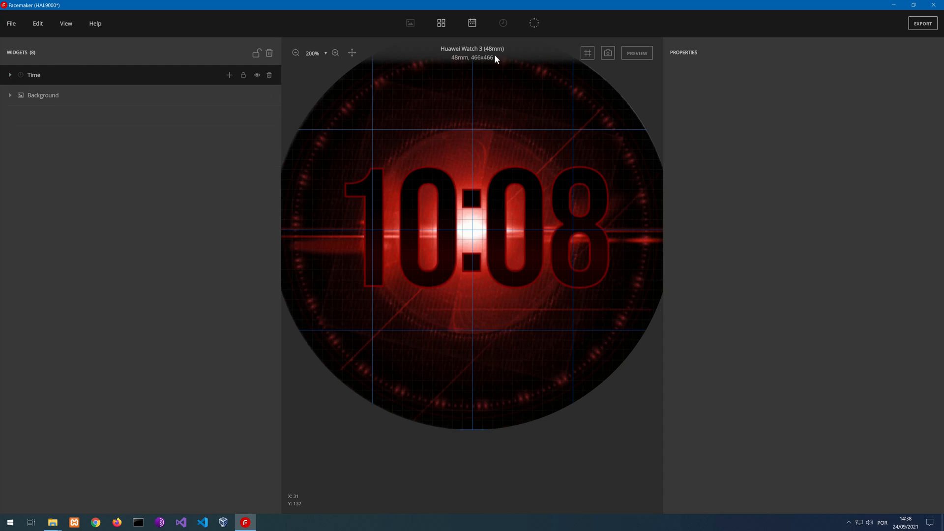
click(446, 25)
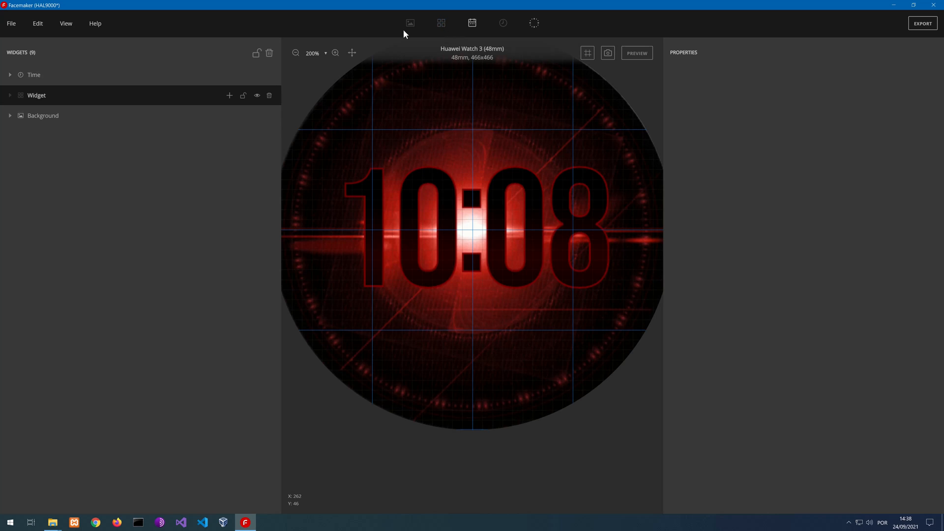
click(228, 97)
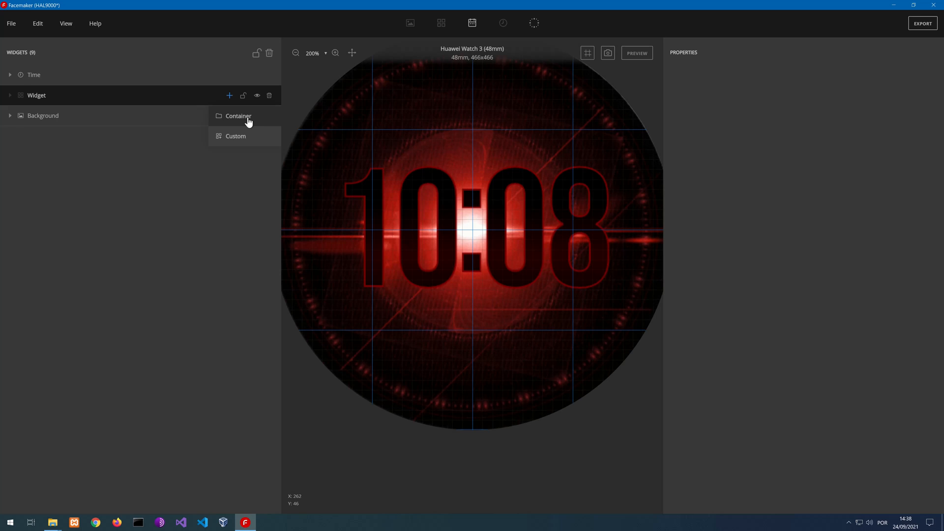
click(249, 118)
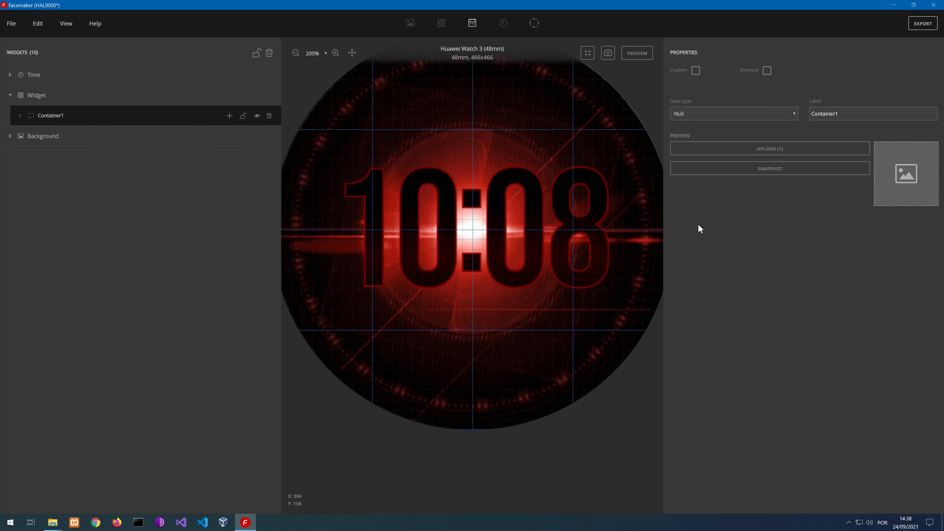
click(732, 114)
scroll(736, 231, down, 5)
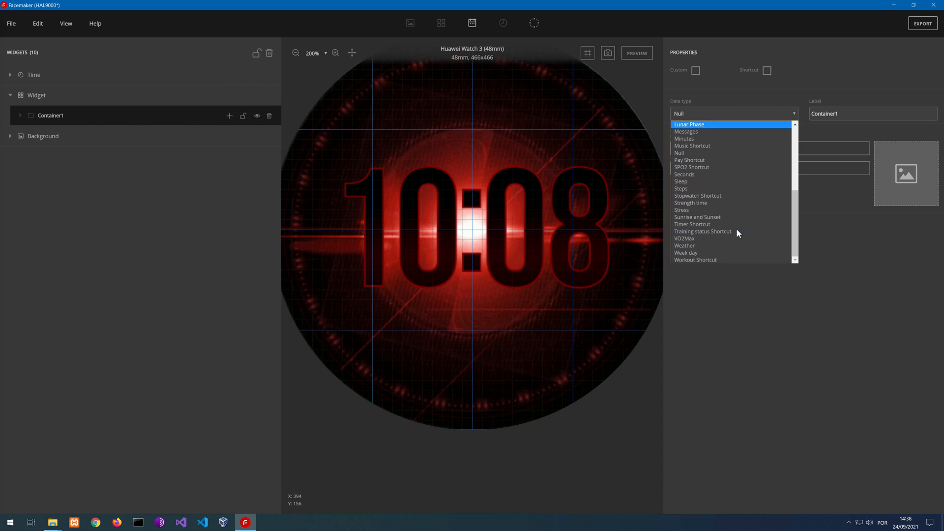
click(709, 245)
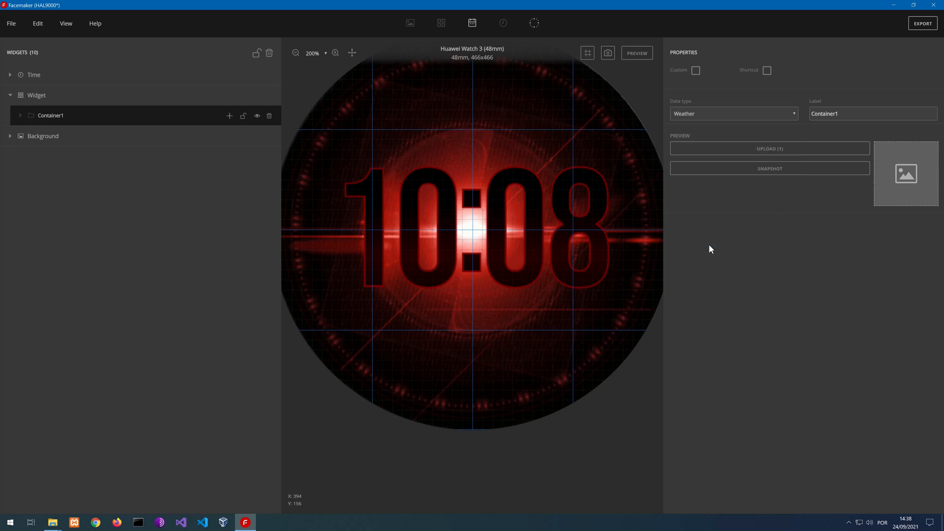
Add an image set to the weather container and set its data type to Weather
click(229, 115)
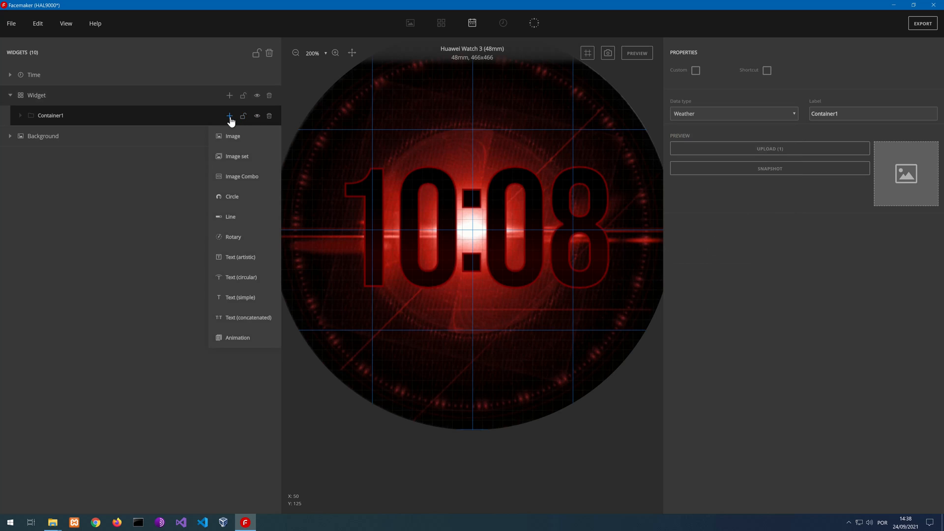
click(236, 157)
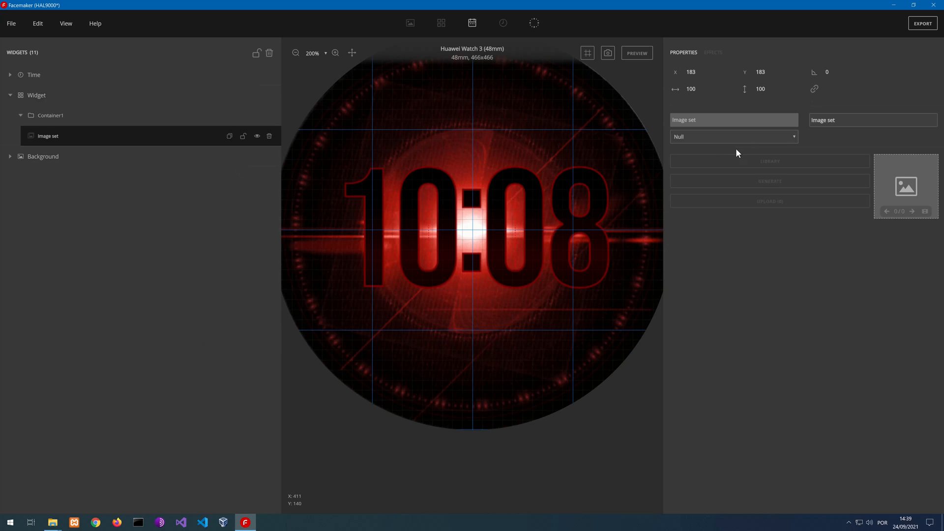
click(712, 138)
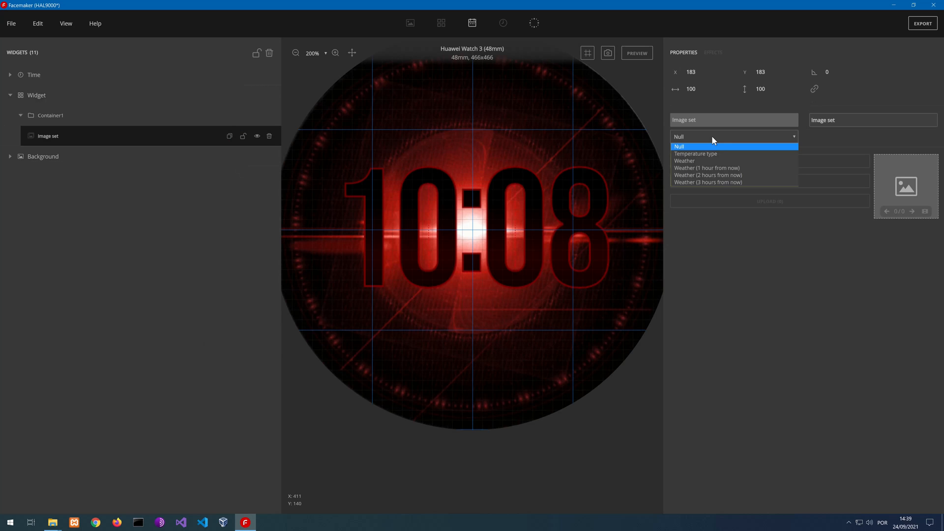
click(730, 161)
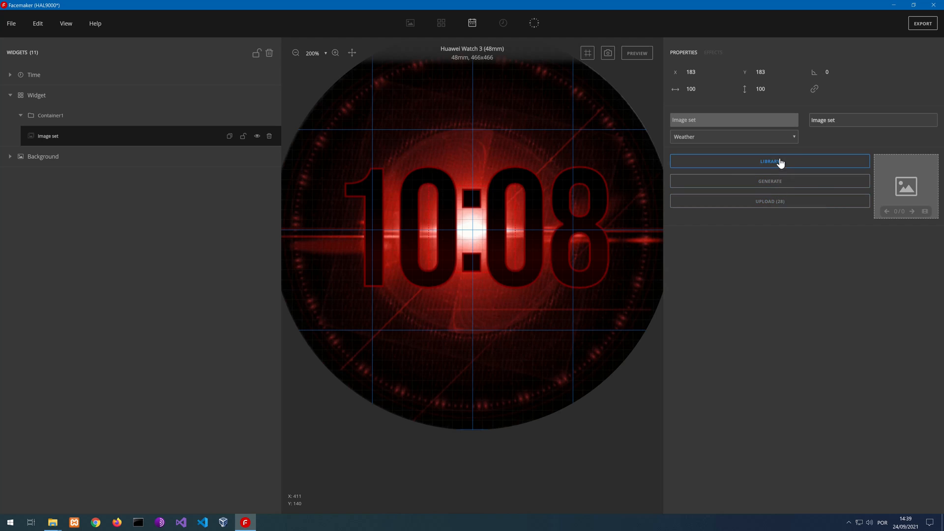
Start uploading images for the weather image set, showing the files as large icons in a widened, repositioned file dialog
click(774, 203)
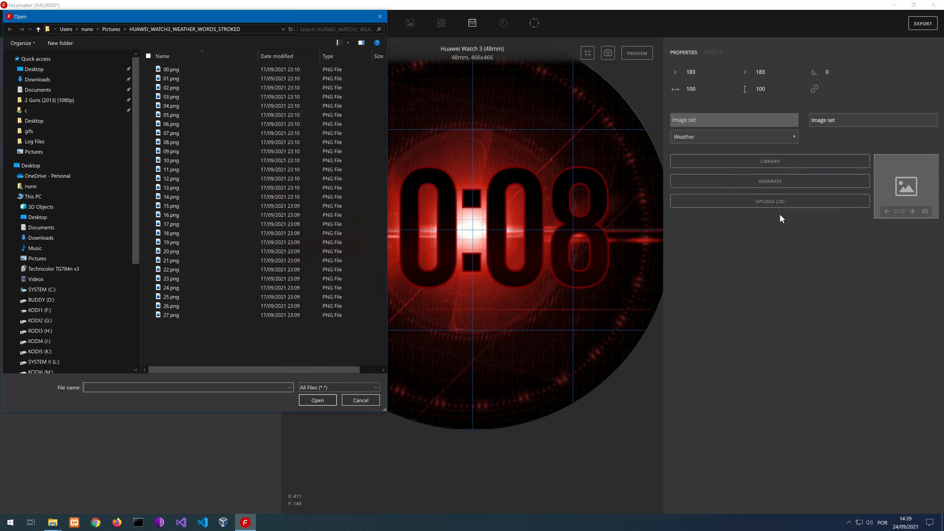
right_click(219, 336)
mouse_move(259, 343)
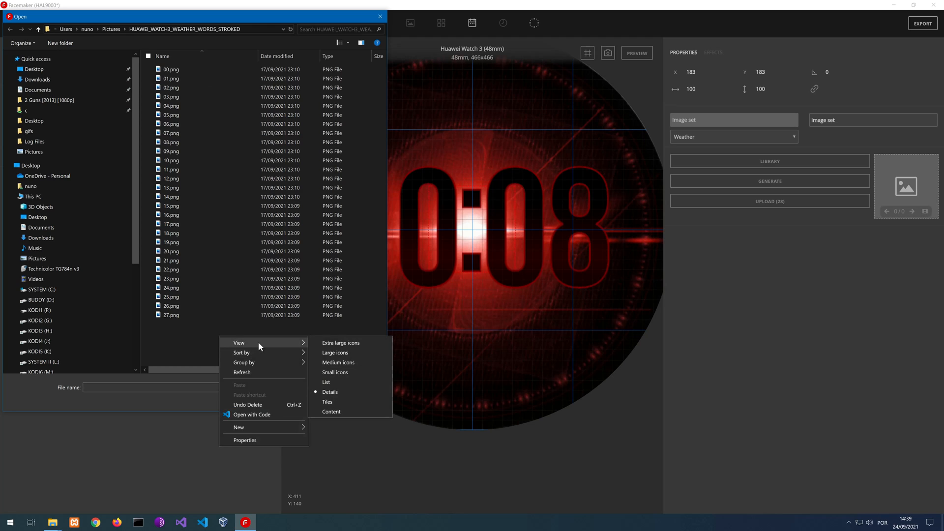
click(338, 352)
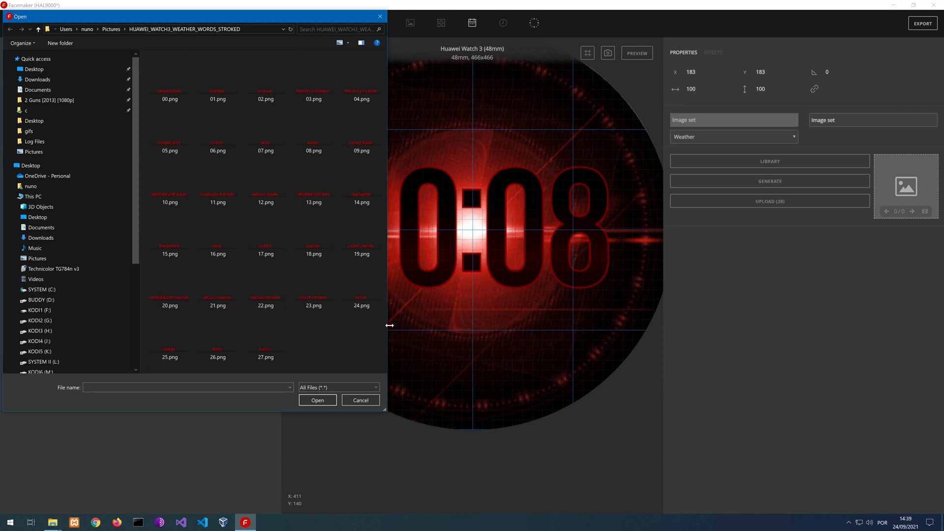
drag(389, 325, 706, 325)
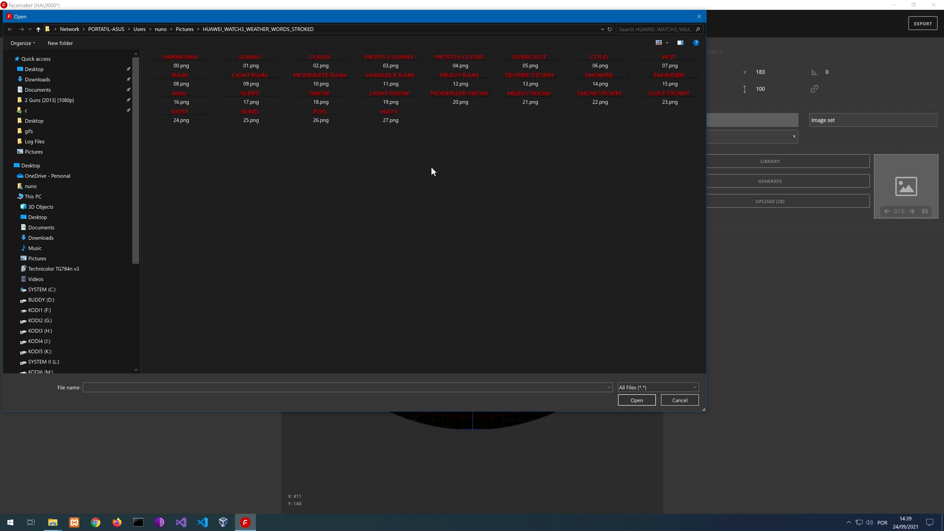
drag(421, 16, 449, 100)
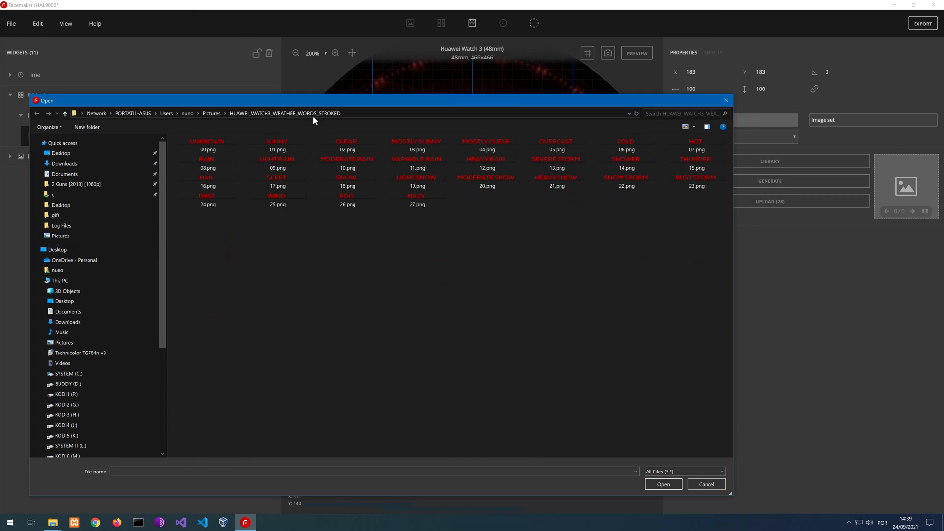
Upload all 28 weather word images, 00.png to 27.png, from the HUAWEI_WATCH3_WEATHER_WORDS folder into the weather image set
click(211, 113)
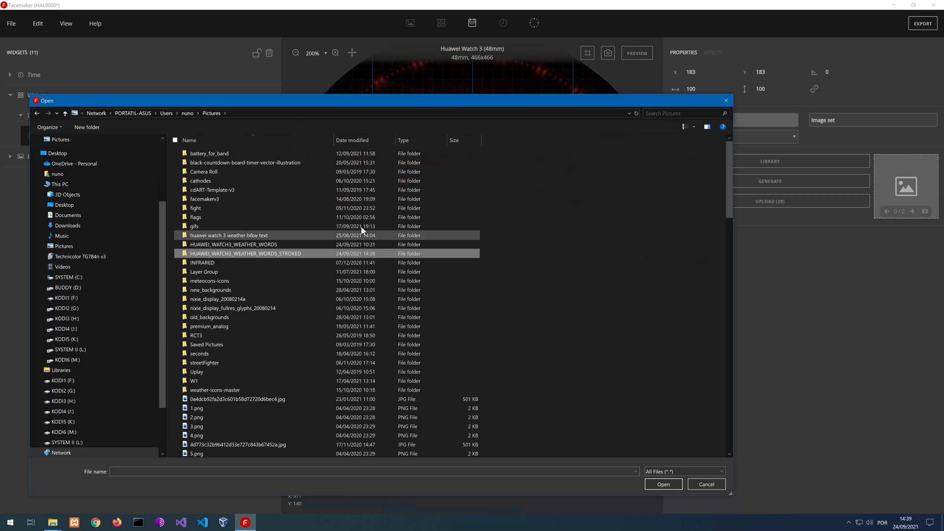
double_click(239, 245)
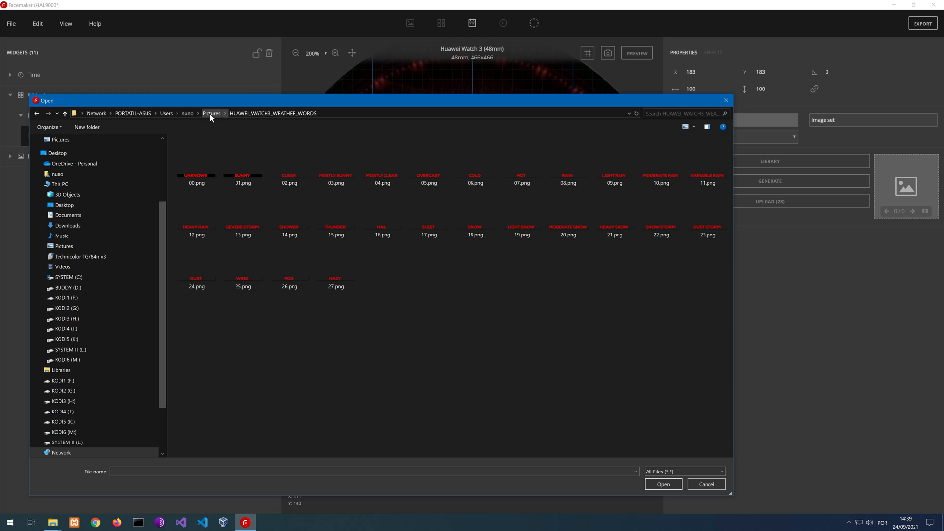
click(198, 173)
shift+click(339, 287)
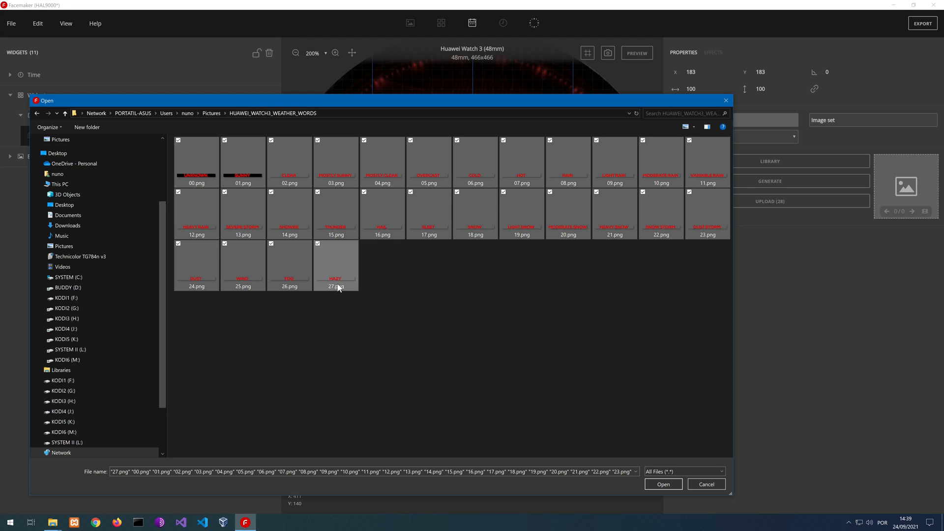
click(668, 484)
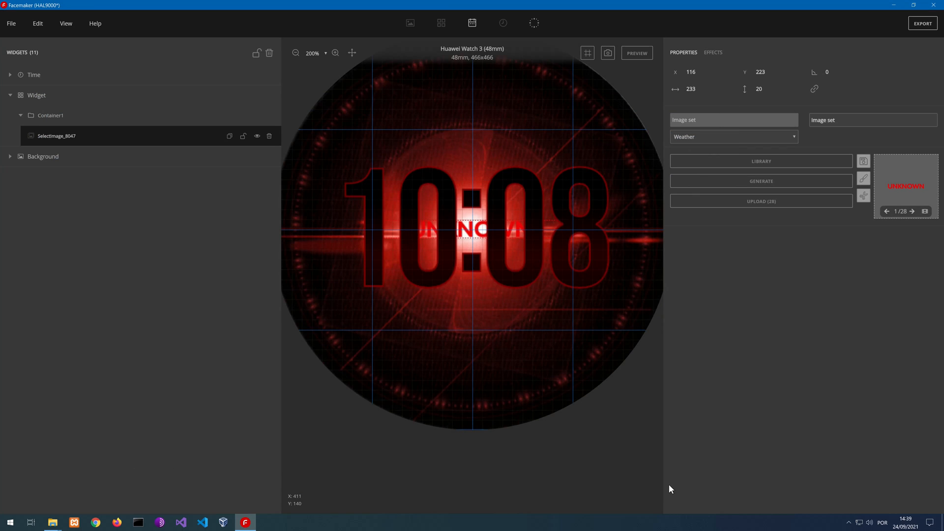
Set the weather image set's vertical position to 135 and check its word frames in the frame editor
click(772, 73)
click(772, 73)
click(772, 73)
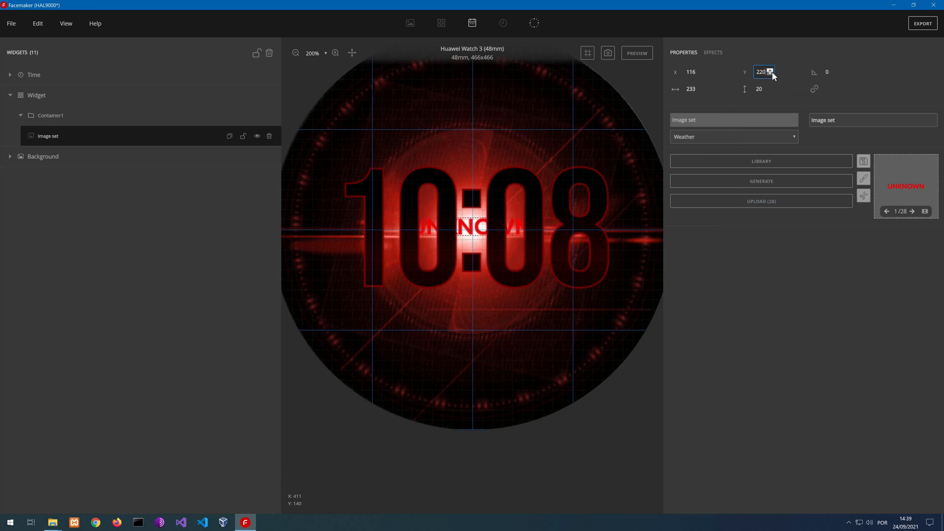
click(772, 73)
click(772, 73)
text(108)
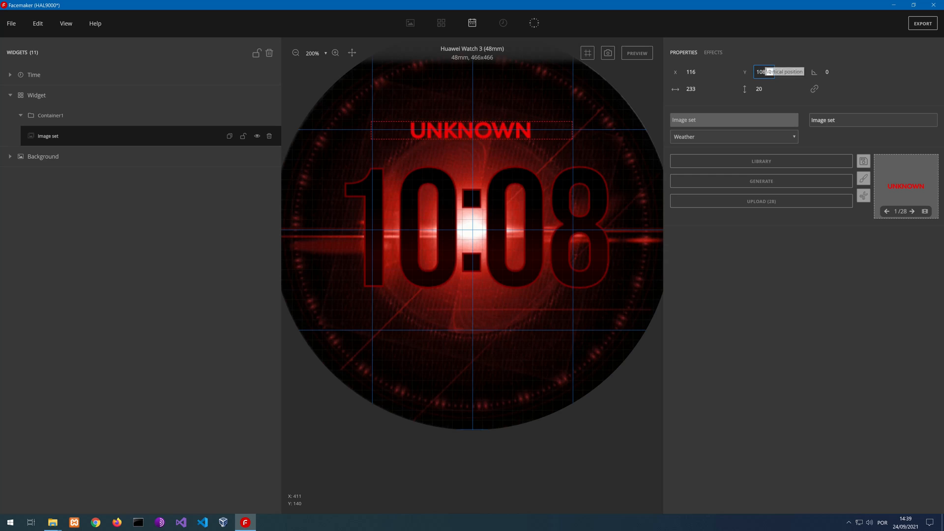
key(BackSpace)
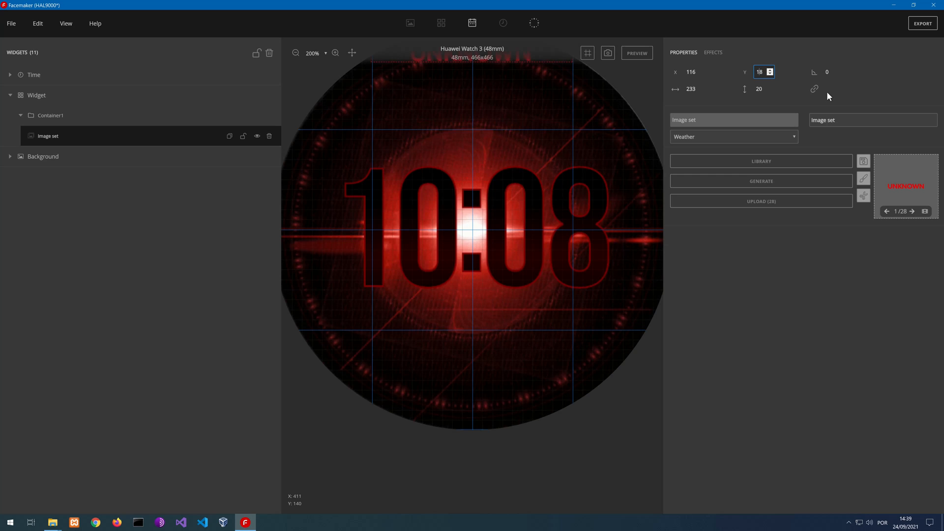
text(5)
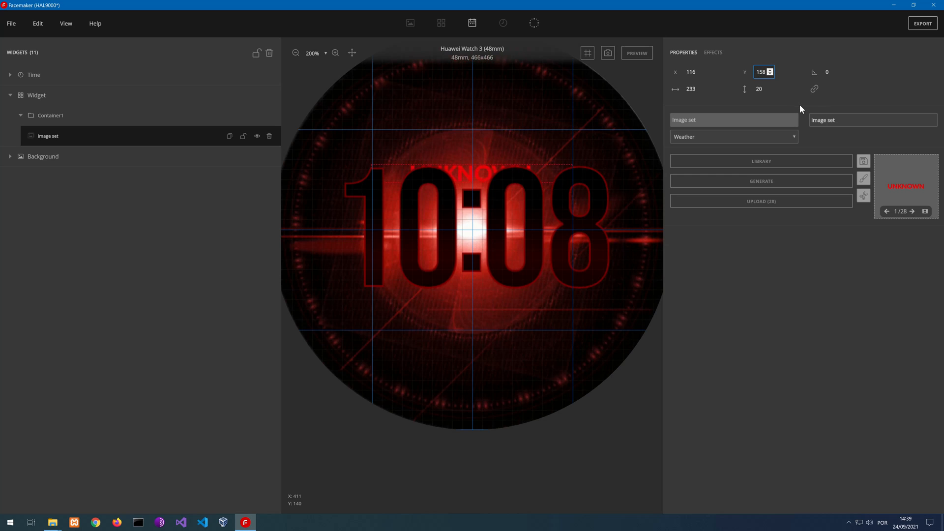
key(BackSpace)
text(2)
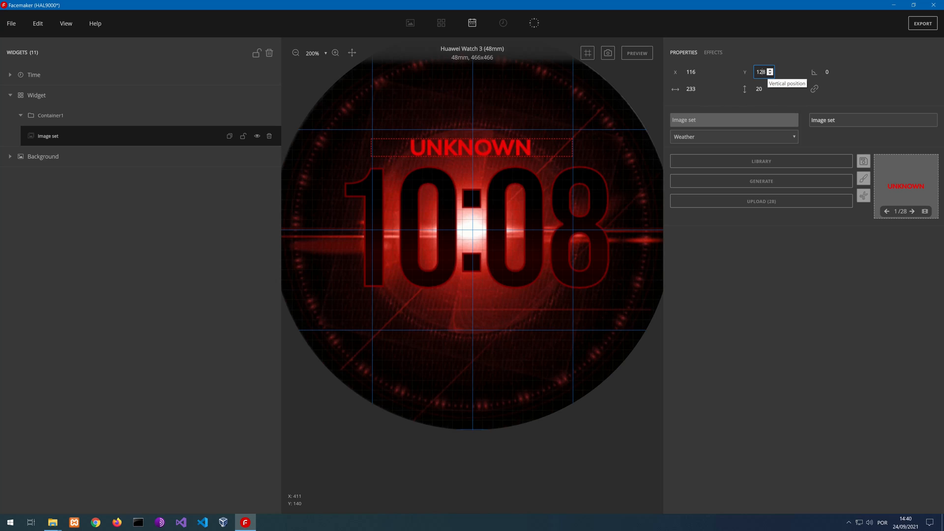
drag(765, 72, 760, 72)
text(35)
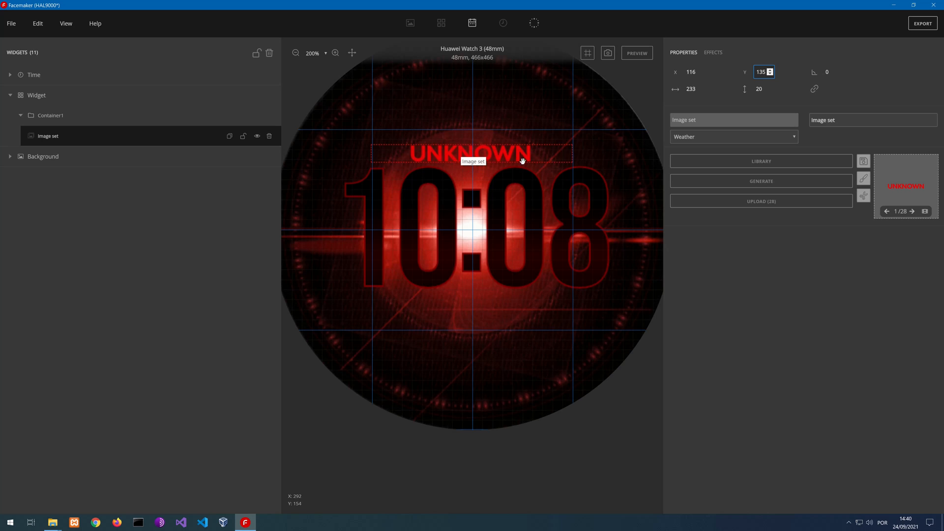
click(925, 211)
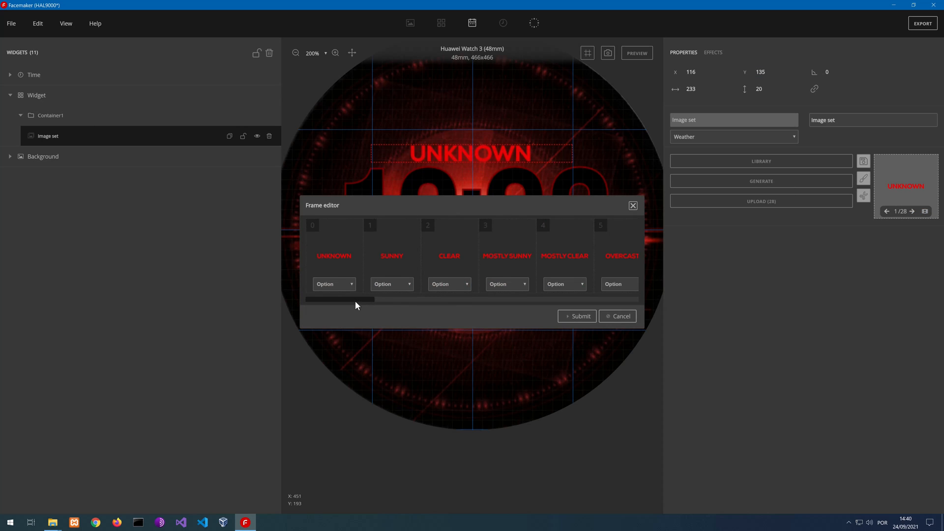
drag(355, 301, 323, 310)
click(631, 207)
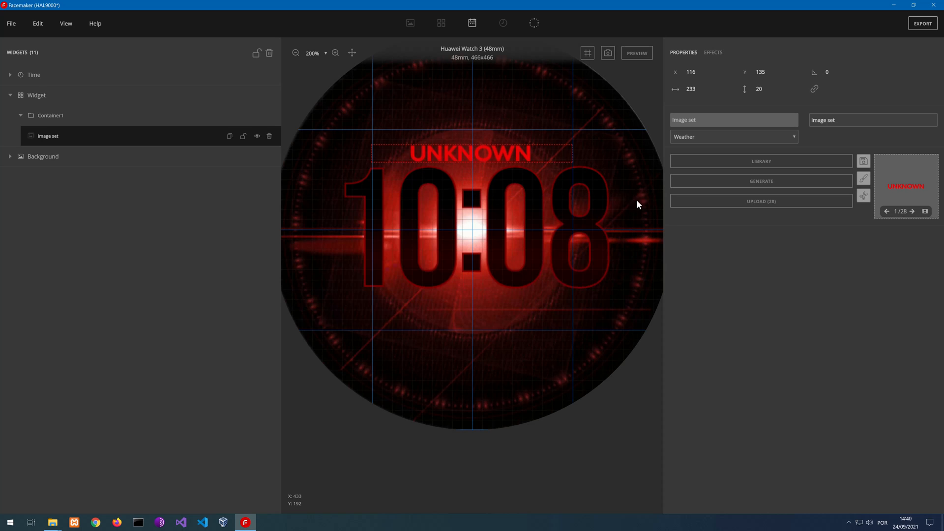
Add a Colorize effect to the weather image set with black as its color and the intensity at maximum
click(711, 54)
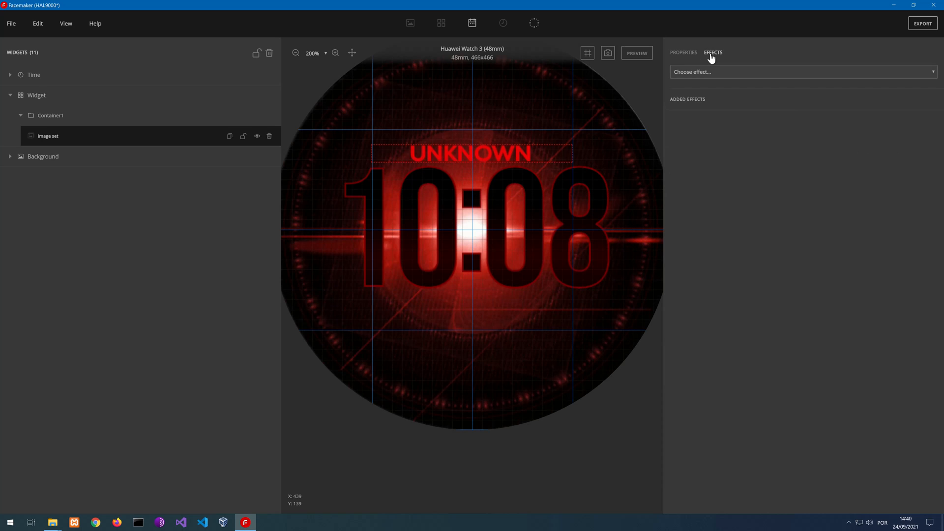
click(735, 73)
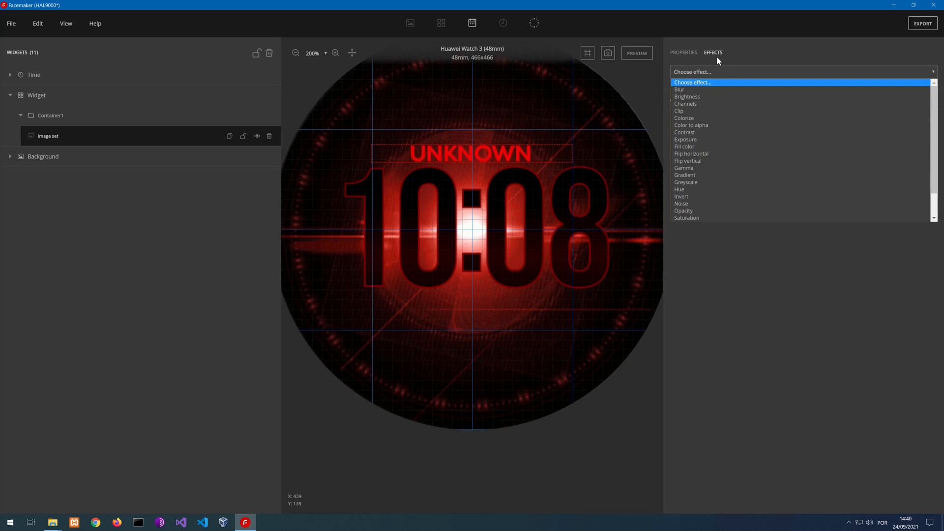
click(701, 119)
click(707, 143)
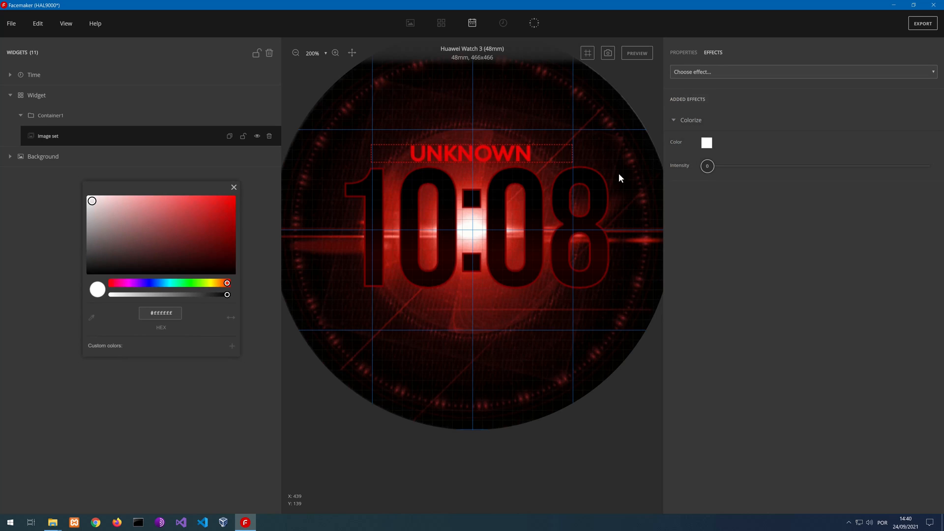
drag(149, 250, 68, 265)
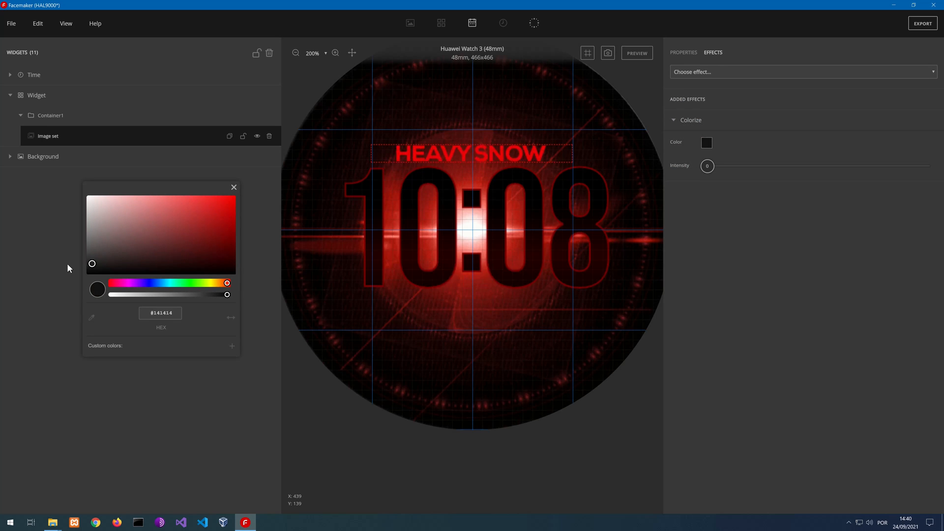
click(233, 187)
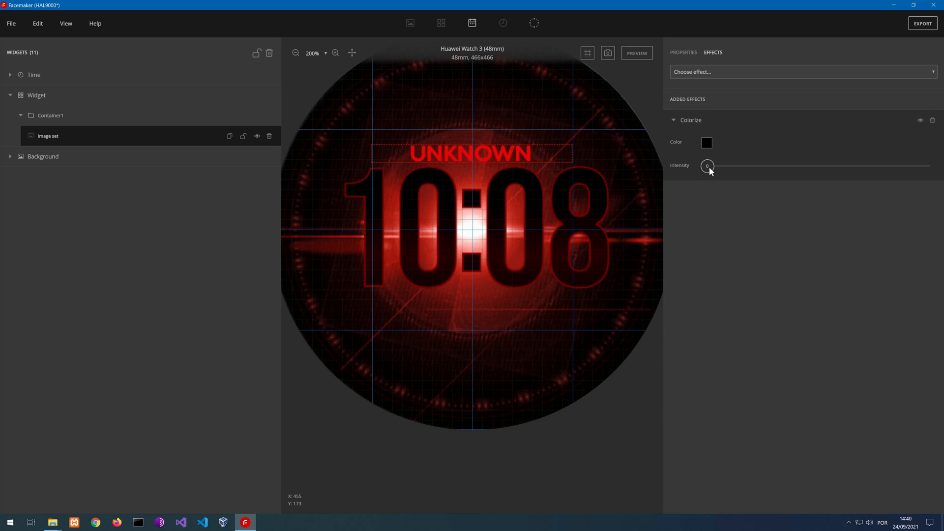
drag(707, 166, 934, 166)
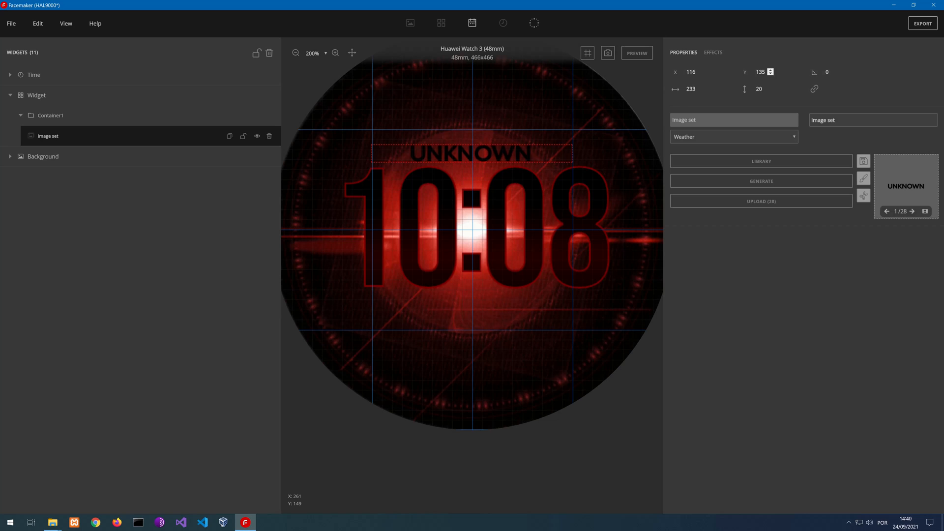
Set the blackened weather word's vertical position to 136
click(771, 70)
click(770, 71)
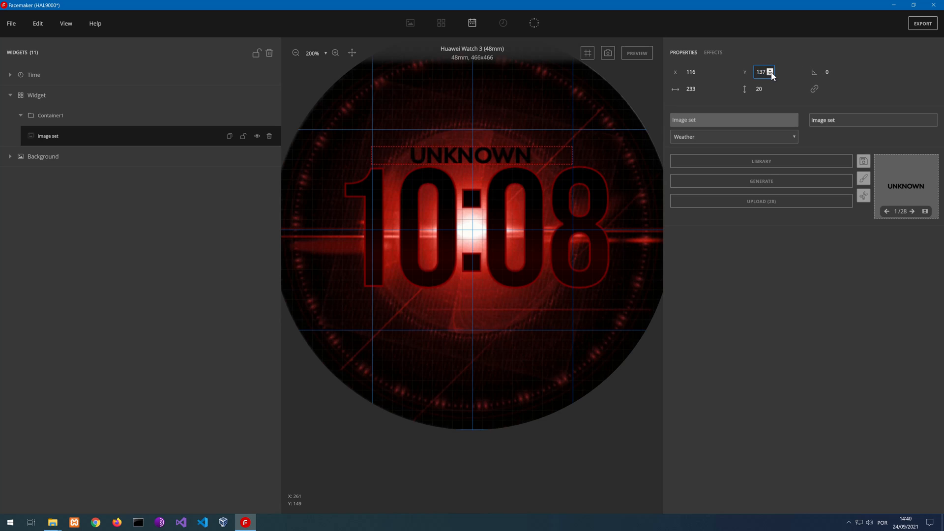
click(771, 73)
Lock the weather image set and the whole Widget group, and briefly preview the running watch face
click(243, 136)
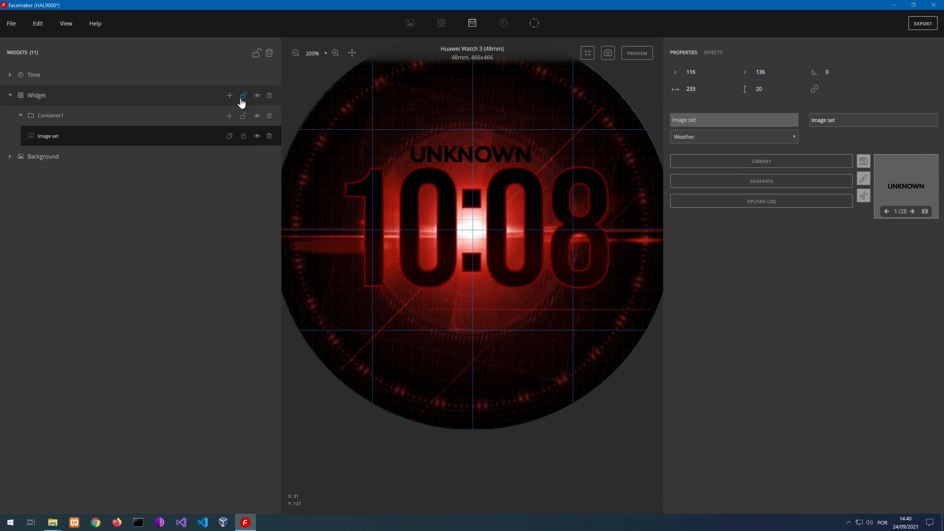
click(243, 96)
click(634, 54)
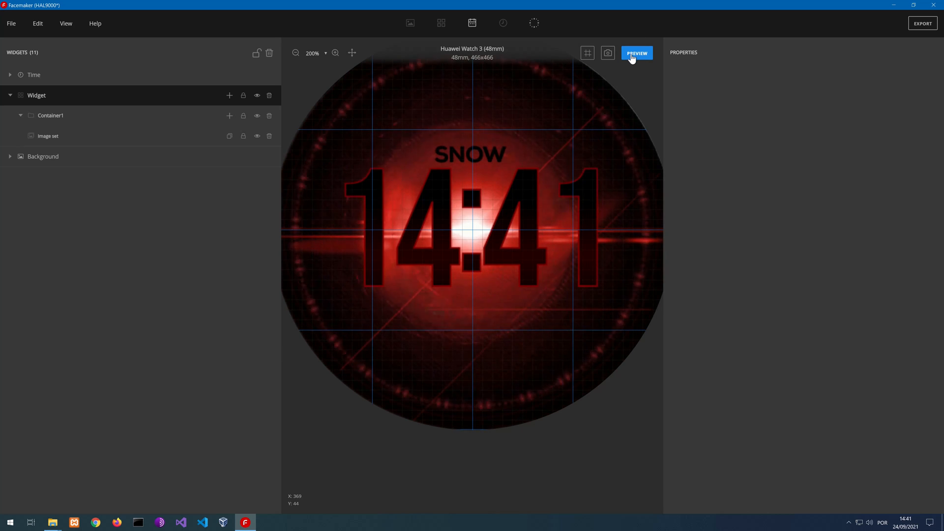
click(632, 58)
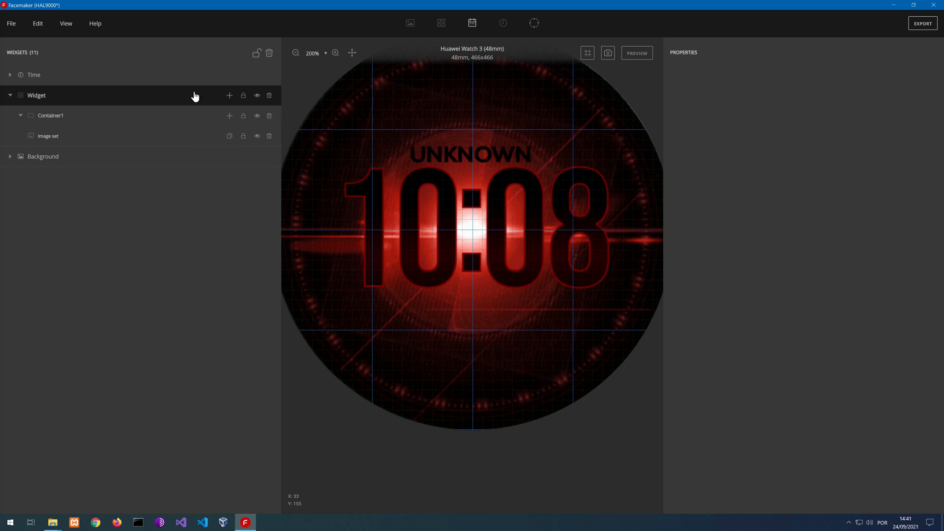
Add an Image Combo to the weather container, set its data type to Temperature, and generate its digits
click(229, 117)
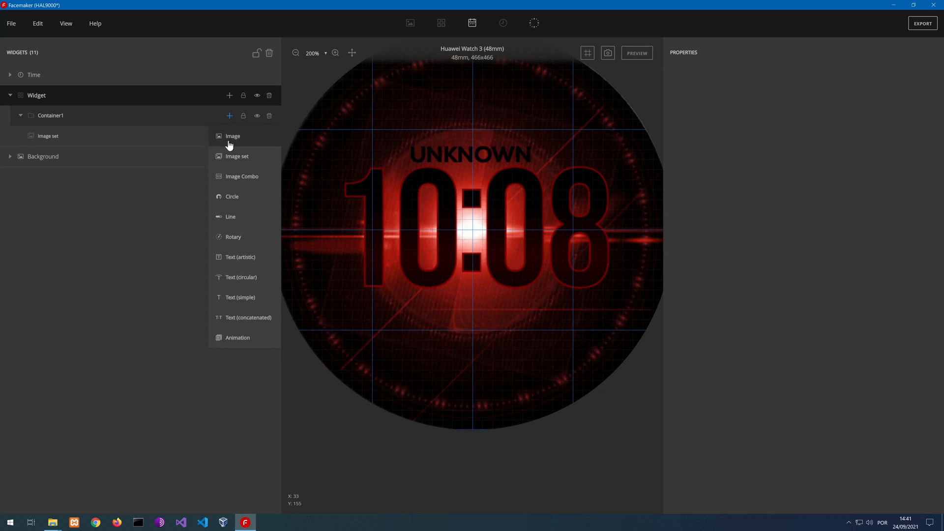
click(236, 178)
scroll(438, 208, down, 2)
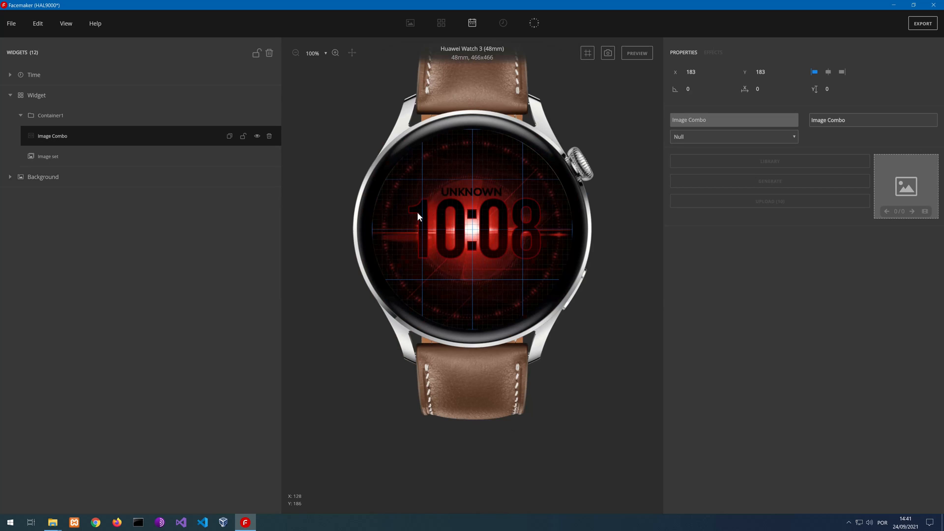
click(737, 135)
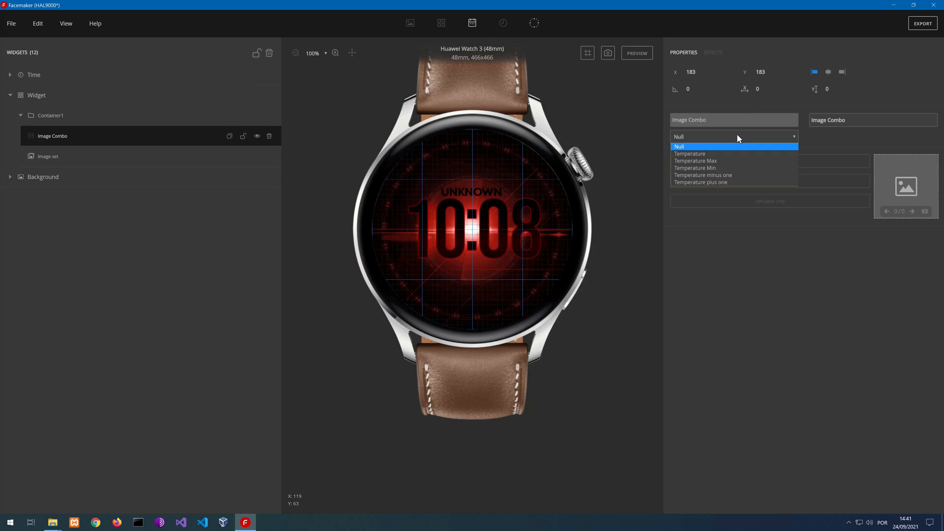
click(709, 154)
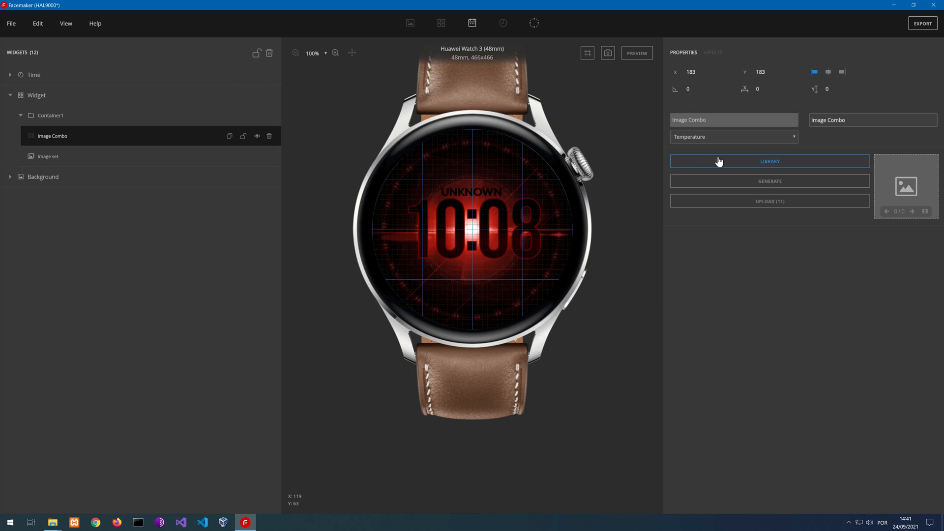
click(751, 183)
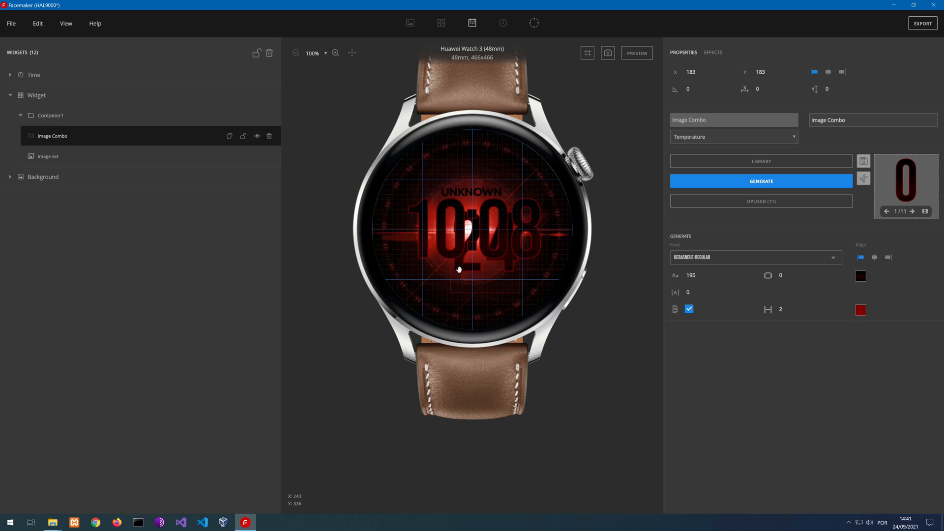
Set the temperature digits' font size to 50 and move them above the weather word, to about X 211, Y 83
drag(459, 269, 488, 248)
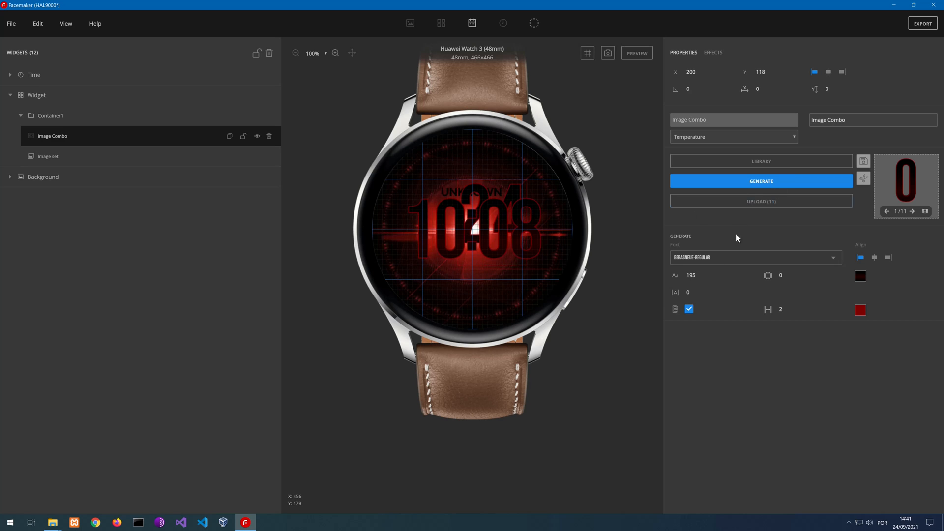
click(697, 276)
click(690, 276)
click(701, 278)
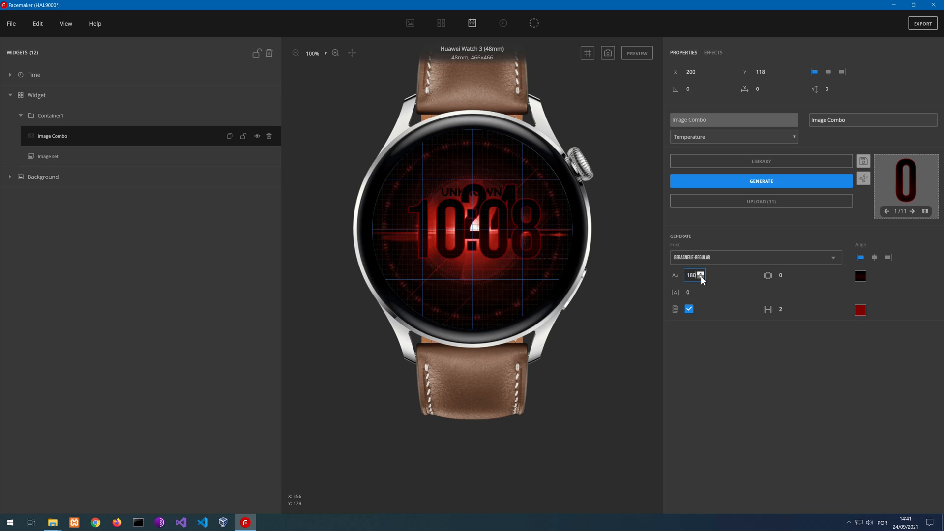
click(701, 277)
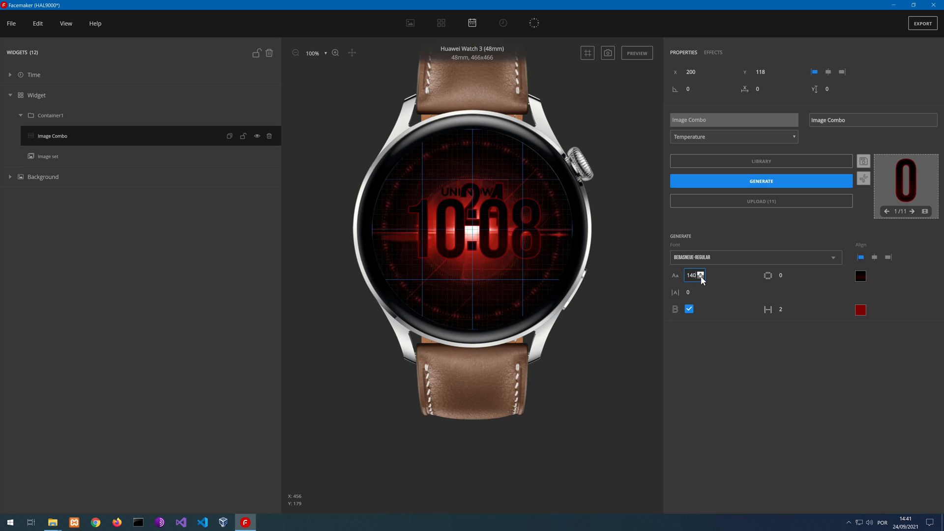
click(701, 278)
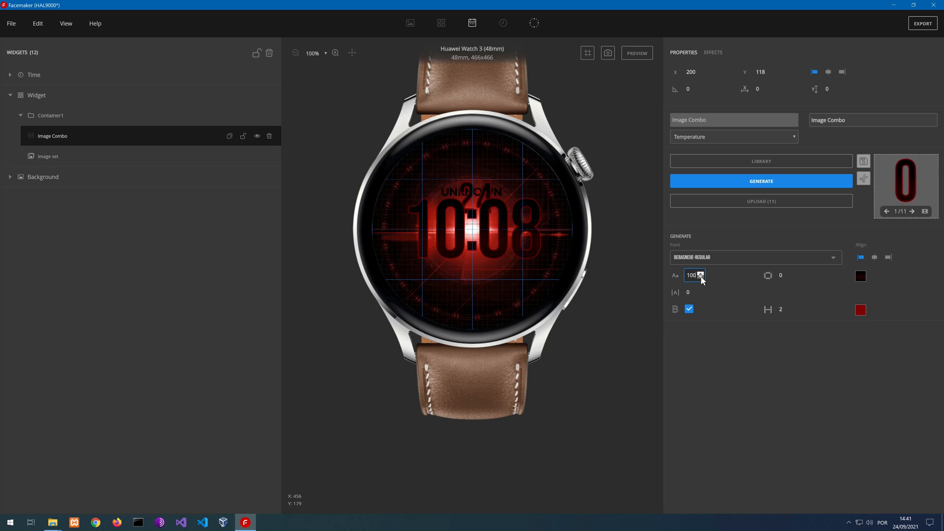
click(701, 278)
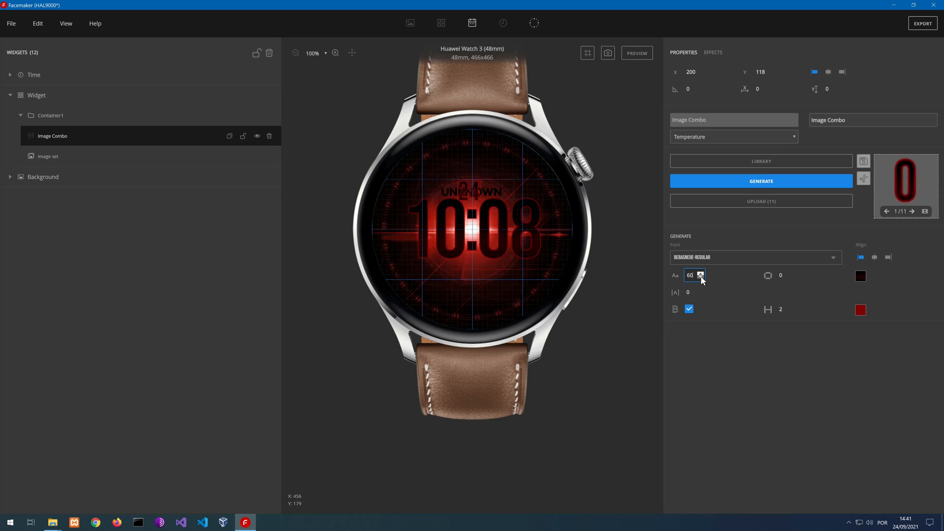
click(701, 277)
click(701, 274)
click(701, 273)
drag(466, 189, 472, 171)
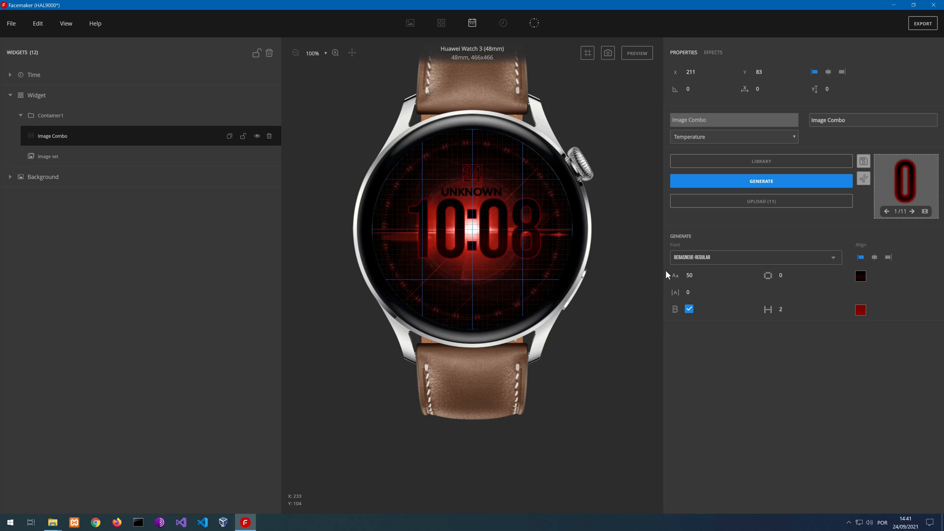
Change the temperature digits' font to ROBOTO_MEDIUM
click(720, 262)
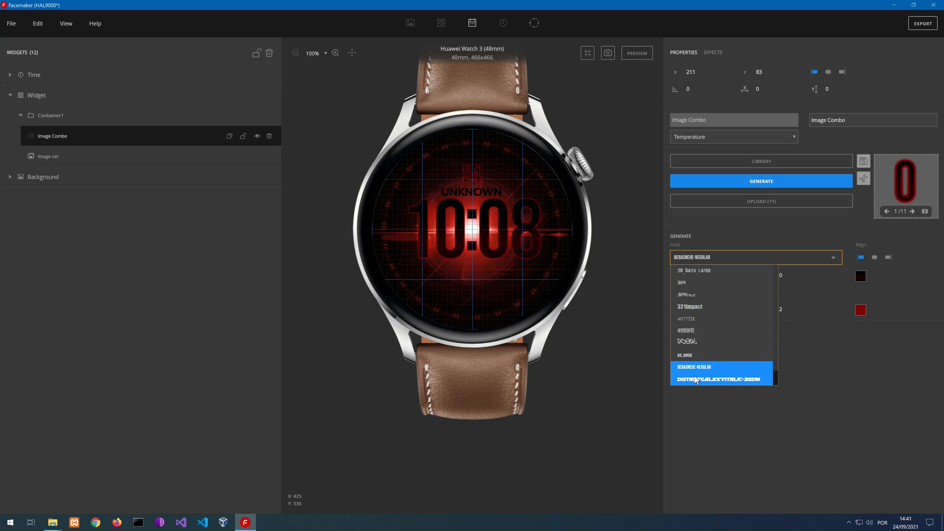
scroll(706, 350, down, 5)
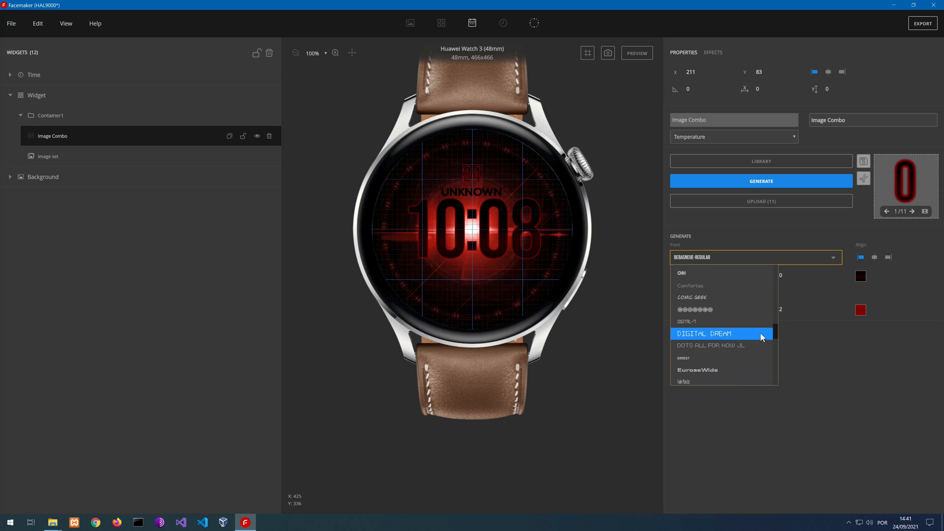
drag(776, 334, 774, 272)
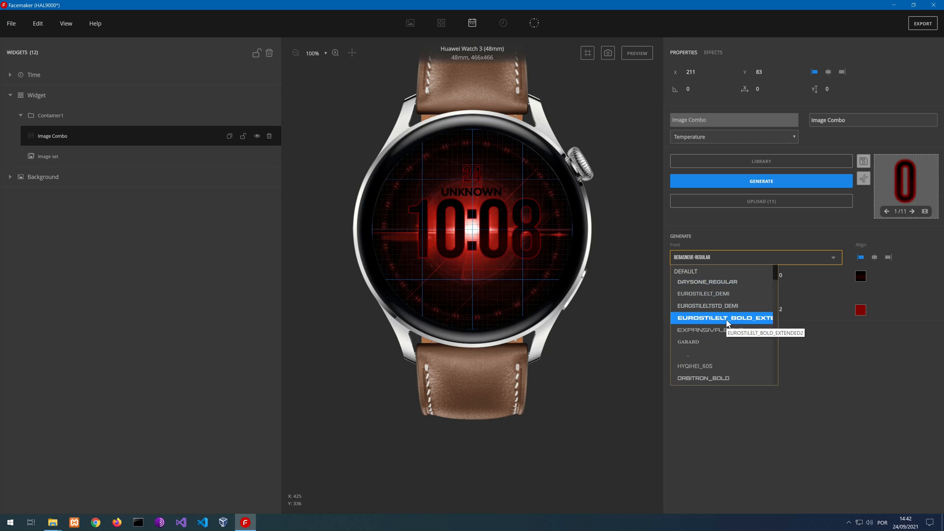
scroll(718, 346, down, 1)
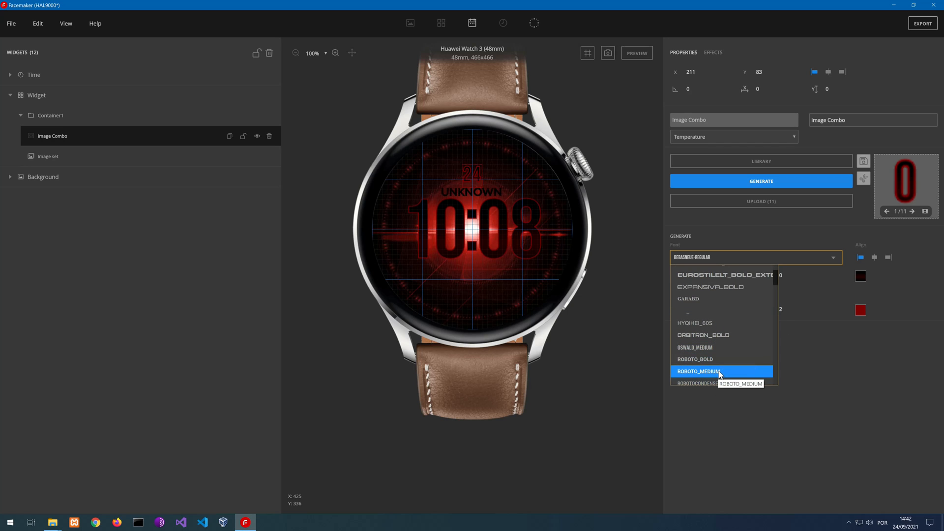
click(719, 371)
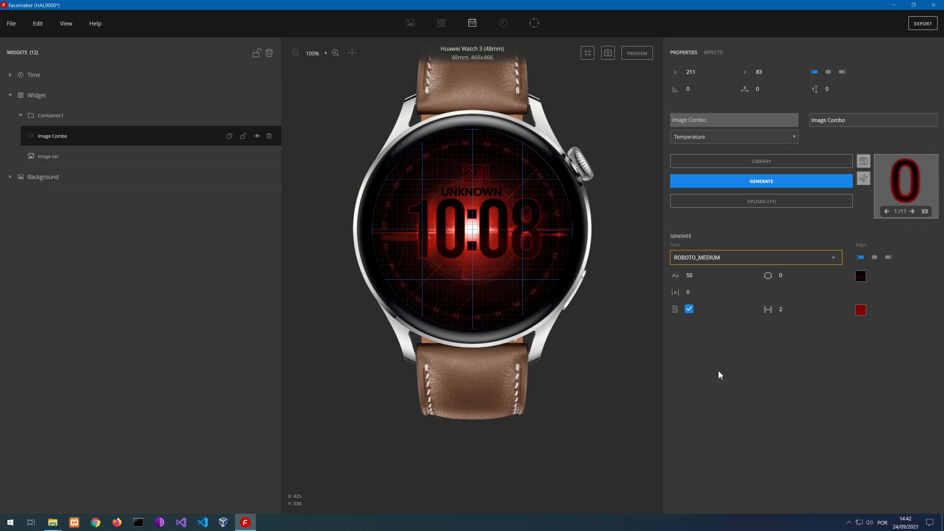
Toggle the temperature digits' red outline off and back on, and set its thickness to 1
click(689, 311)
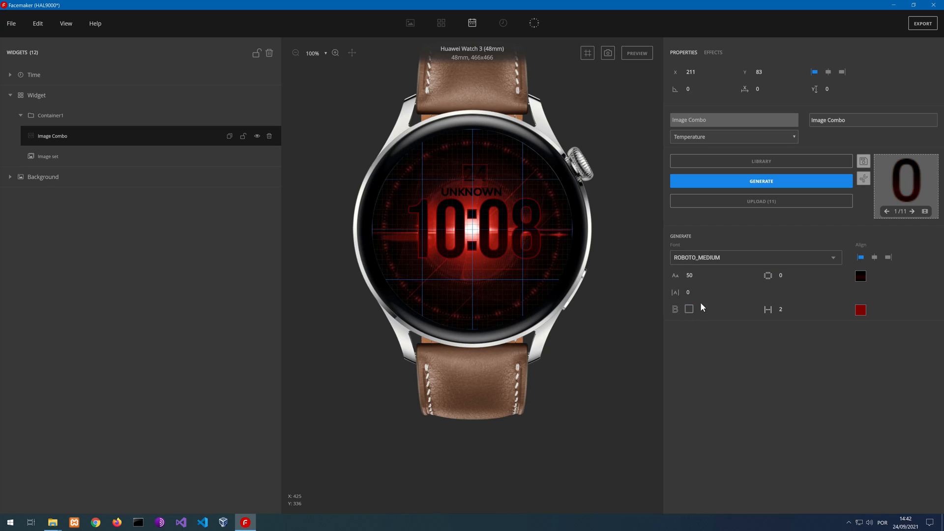
click(689, 310)
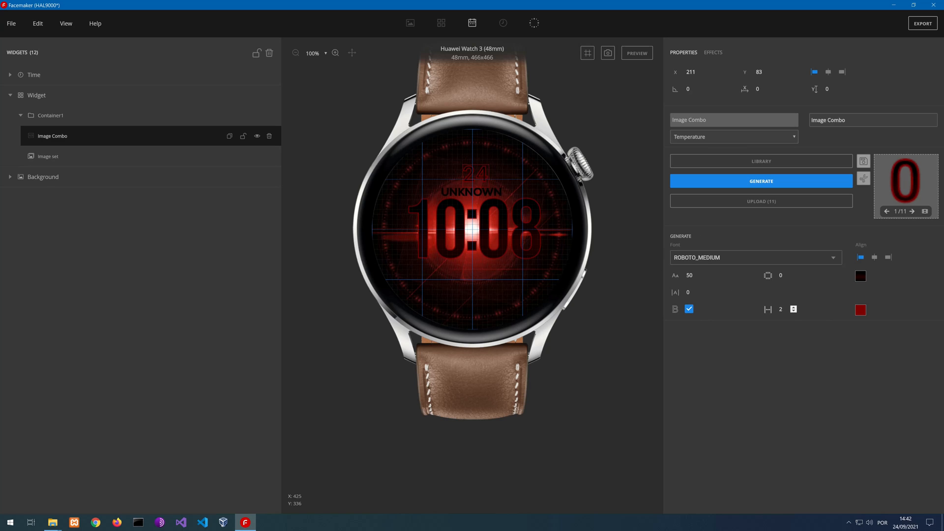
click(793, 311)
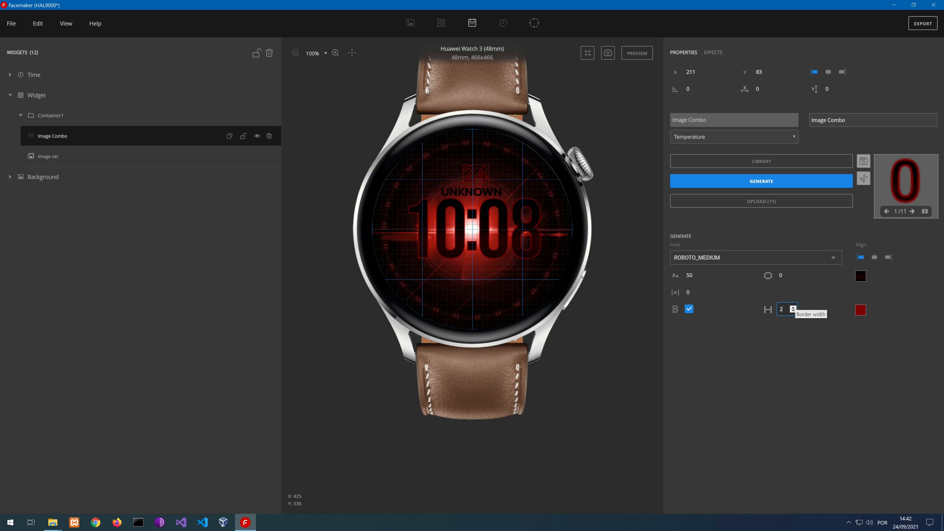
click(794, 312)
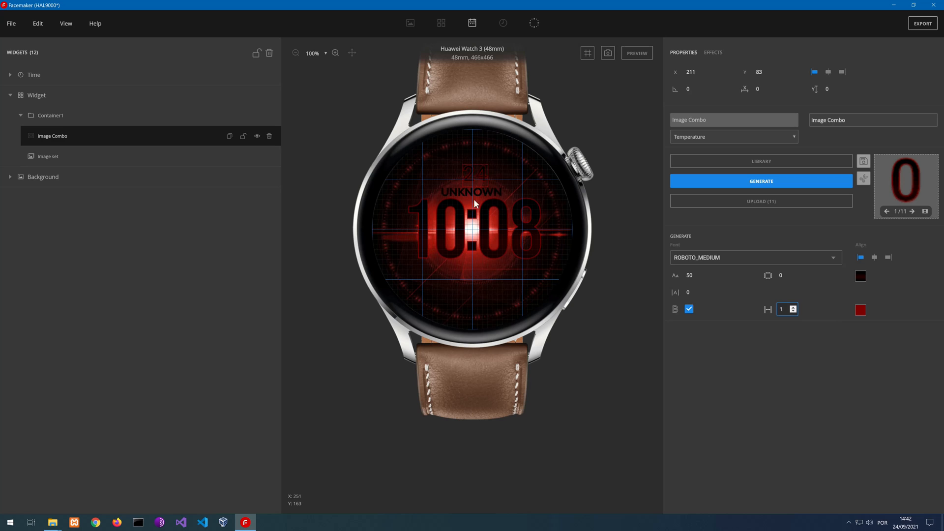
Reposition the temperature digits to X 200, Y 83, centred above the weather word
click(470, 174)
drag(471, 174, 475, 203)
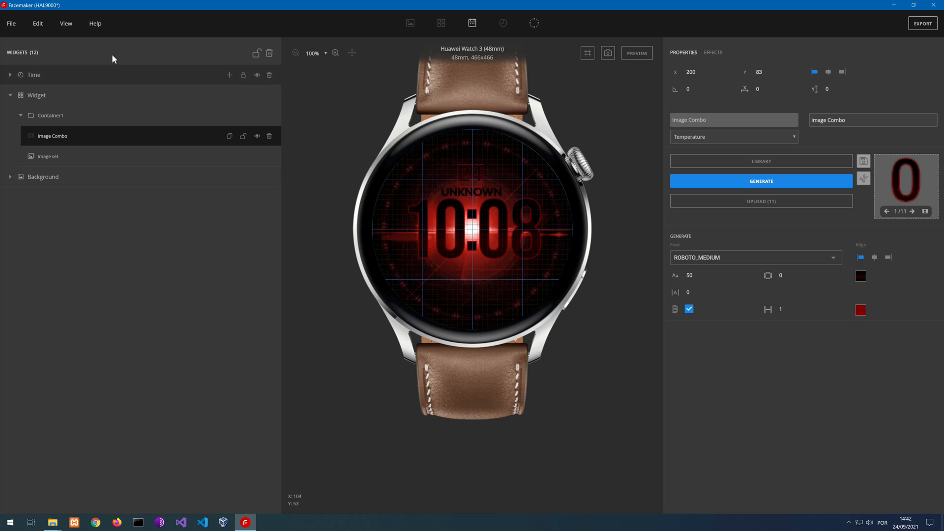
click(66, 24)
click(76, 101)
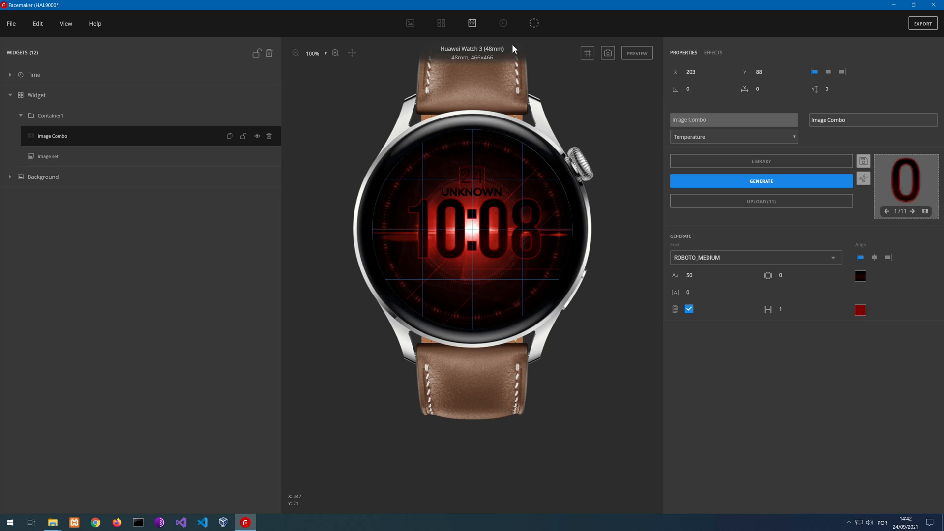
Set the temperature digits' font size to 47
click(701, 273)
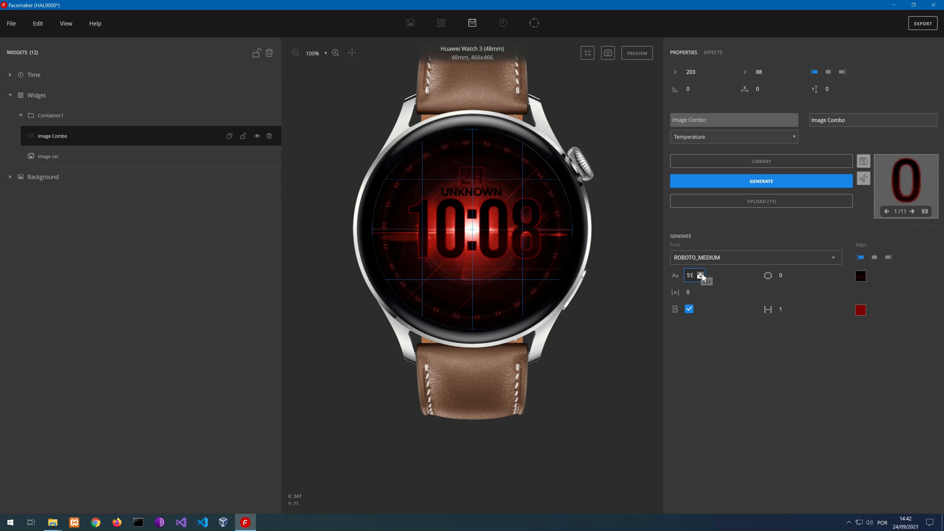
click(701, 274)
click(702, 276)
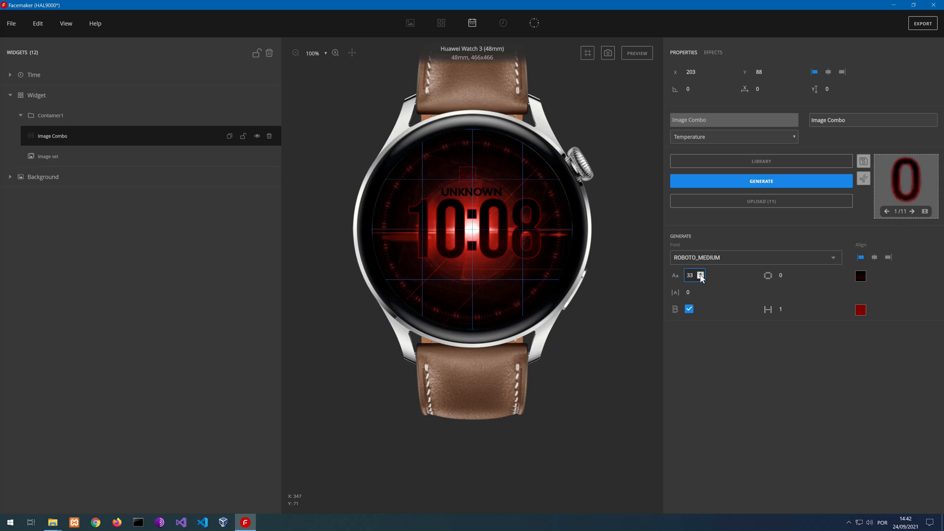
click(700, 274)
click(700, 274)
click(700, 274)
click(701, 274)
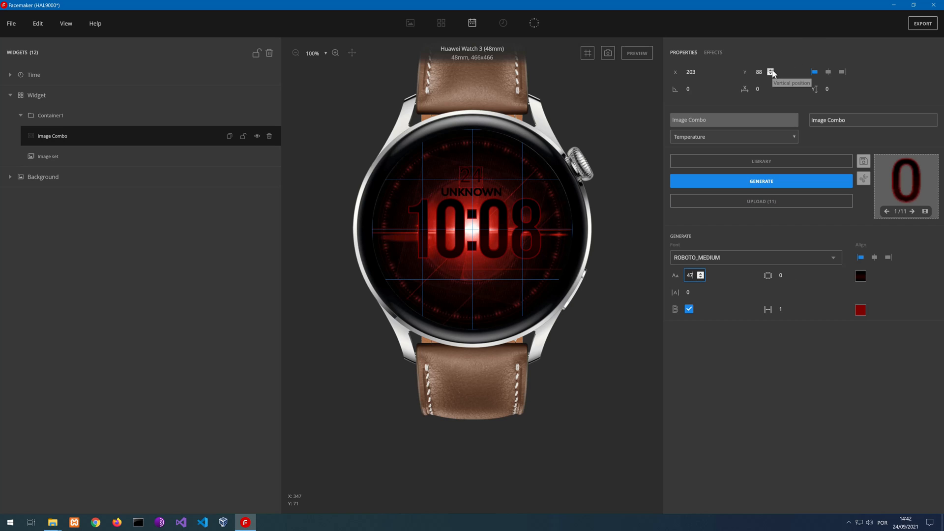
Move the temperature digits to X 205, Y 91 and preview the watch face with changing weather values
click(770, 70)
click(770, 71)
click(770, 70)
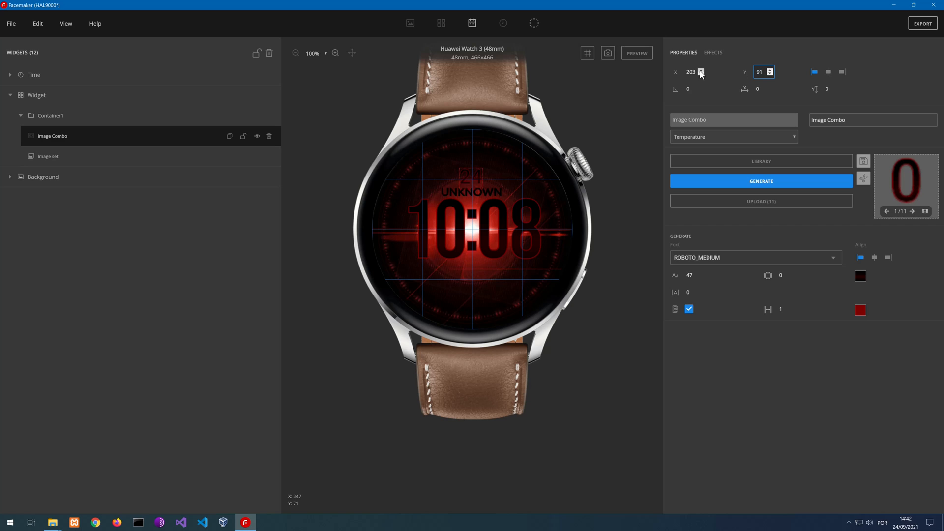
click(701, 70)
click(701, 71)
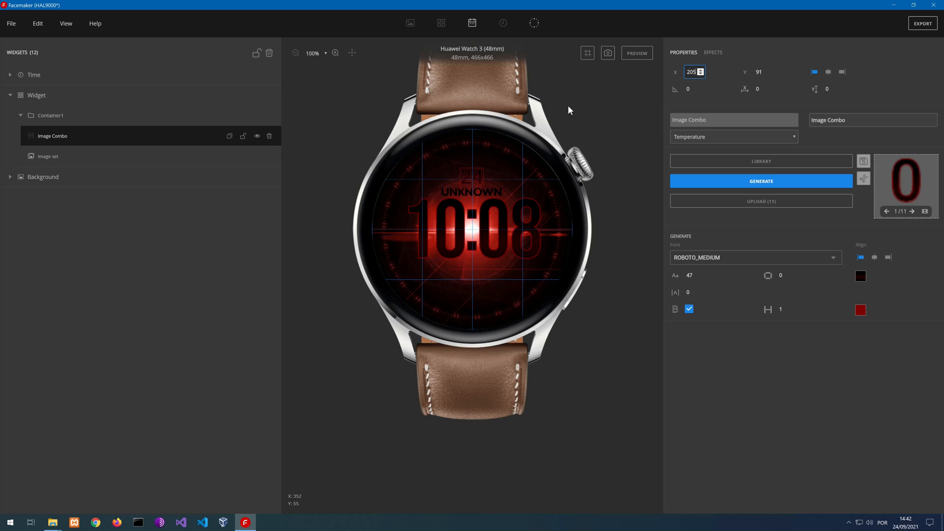
click(625, 53)
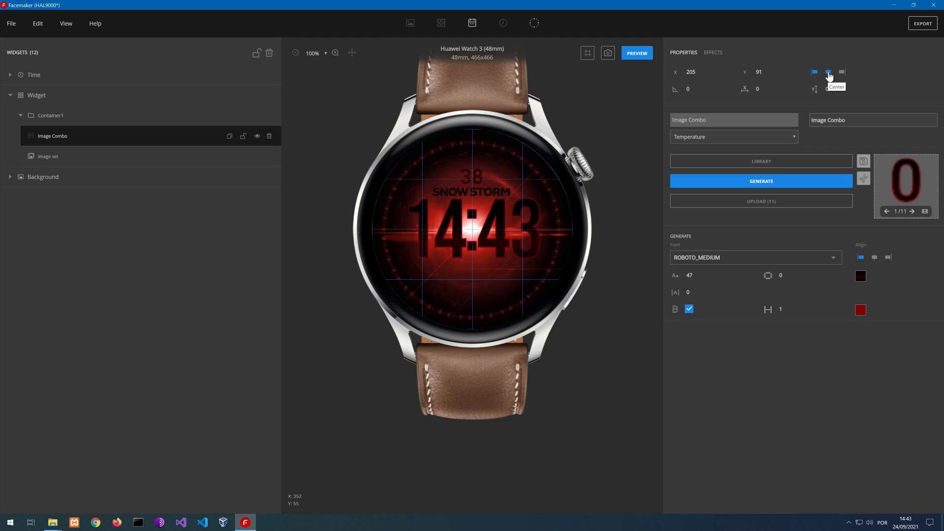
click(629, 54)
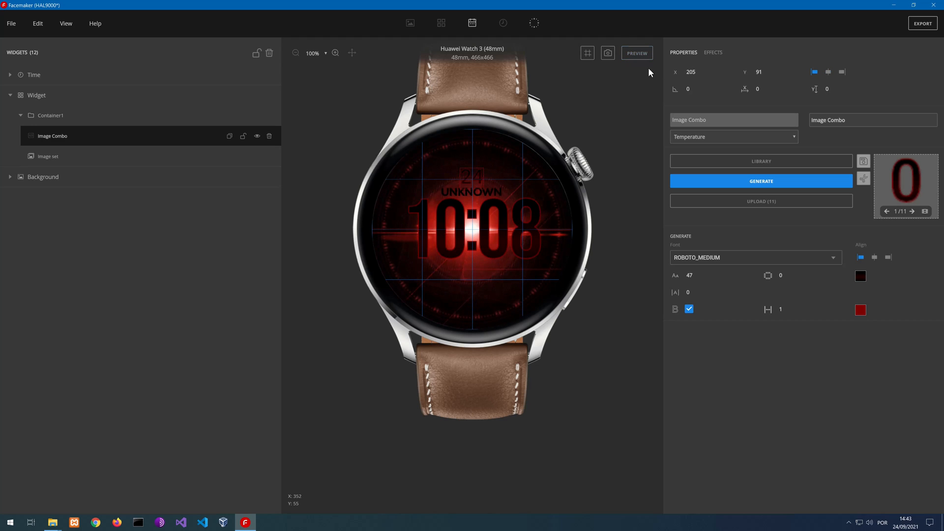
Anchor the temperature digits by their centre, place them at X 234, Y 112 above the weather word, and preview the face
click(828, 73)
drag(458, 166, 473, 176)
click(642, 58)
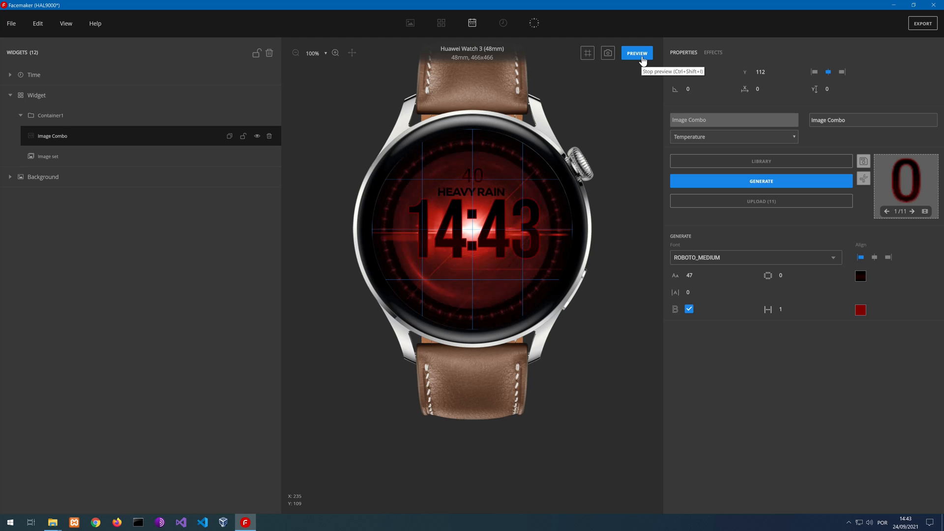
click(642, 56)
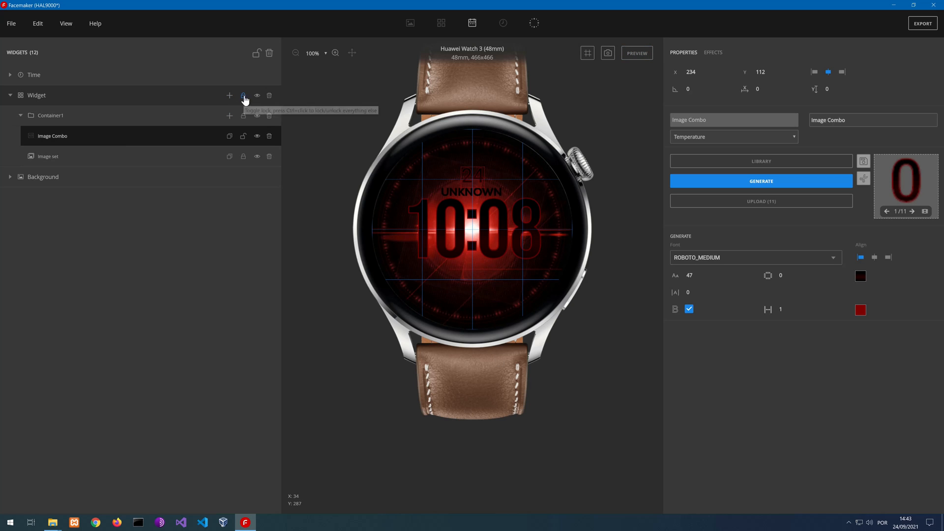
Rename the temperature image combo as temperature and the weather image set as weather
double_click(52, 137)
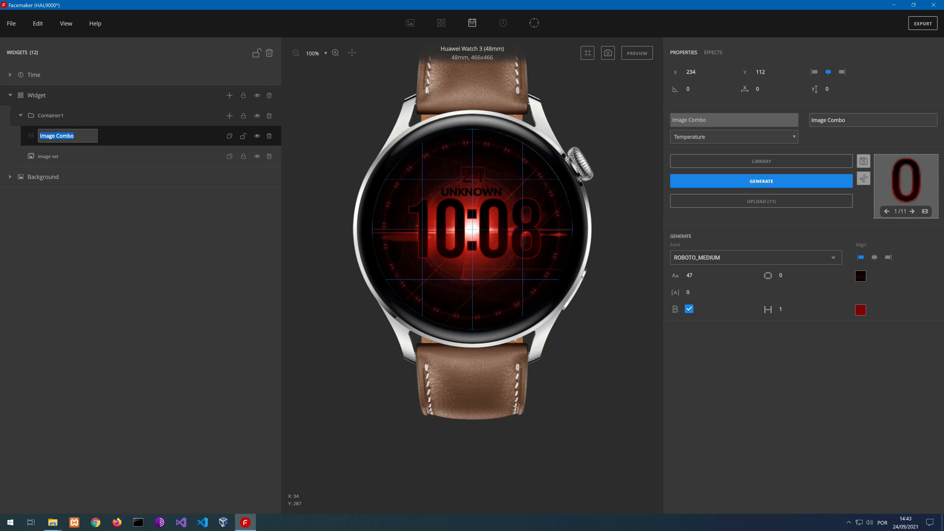
text(temperature)
key(Return)
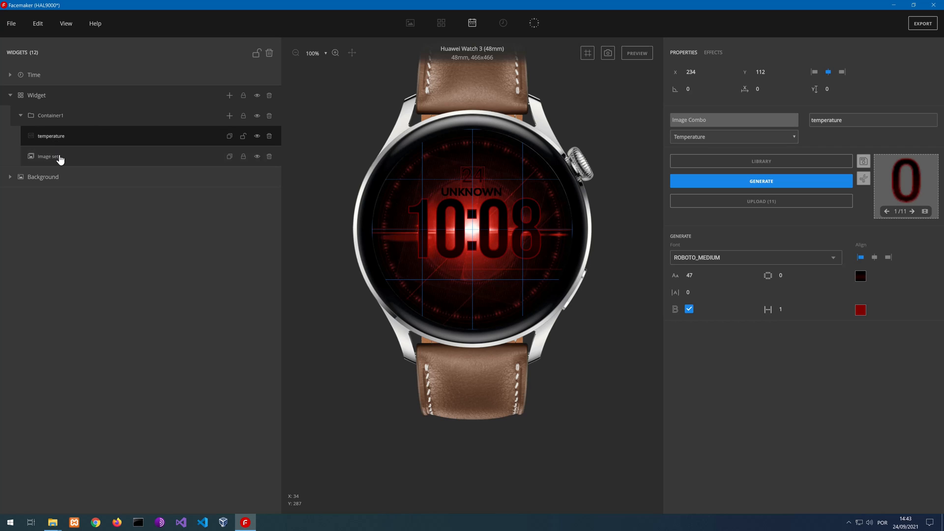
click(52, 157)
double_click(53, 157)
text(weather)
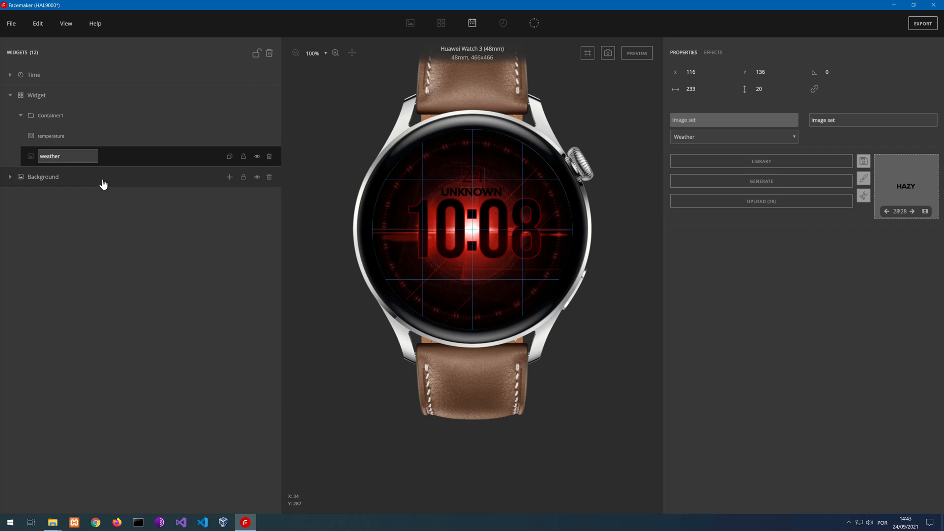
key(Return)
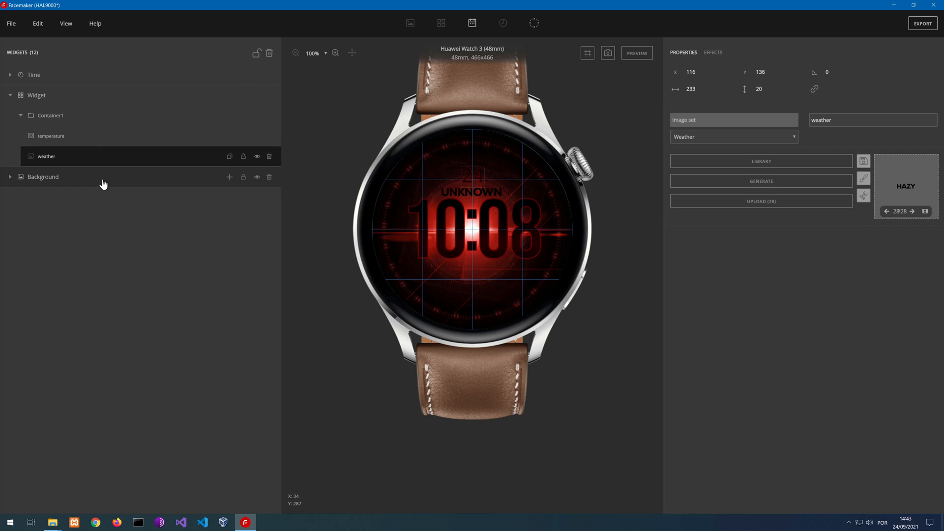
Rename the container holding both weather elements as WeatherContainer and save the project
double_click(58, 117)
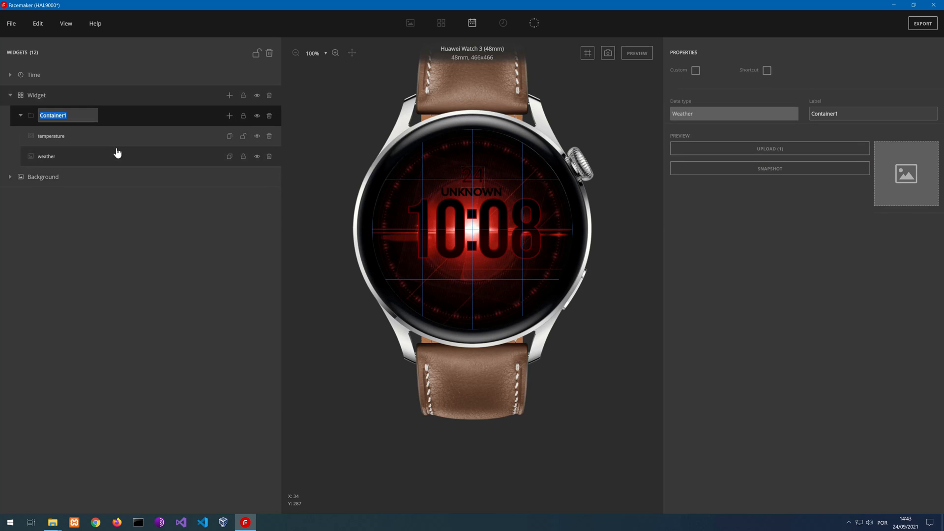
text(Weather)
key(Return)
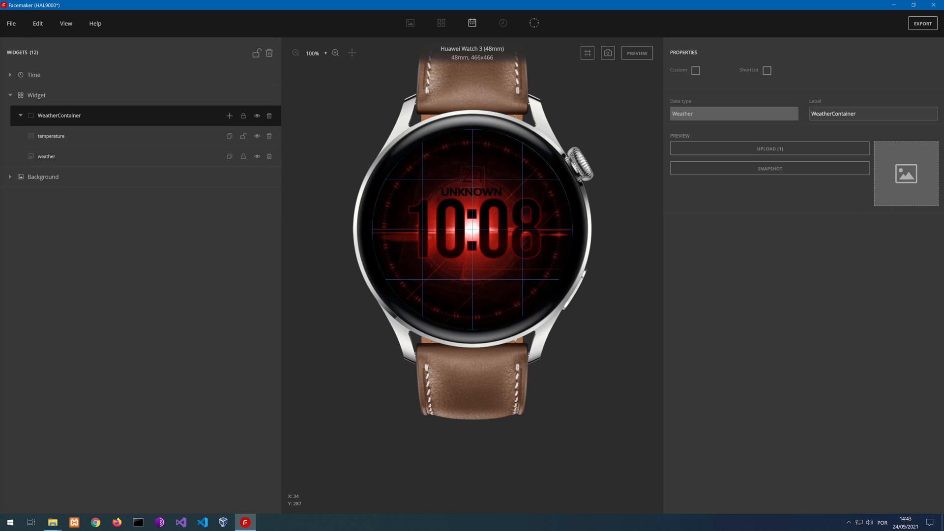
click(12, 23)
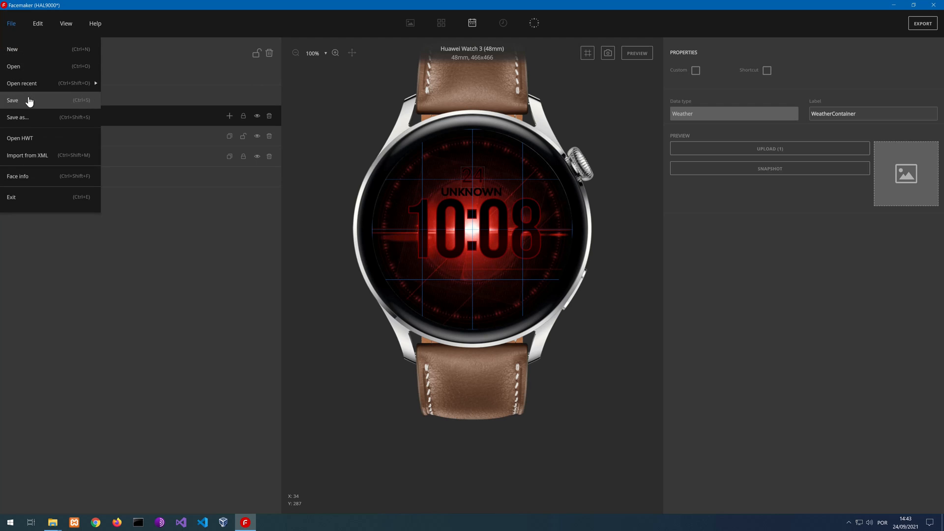
click(31, 100)
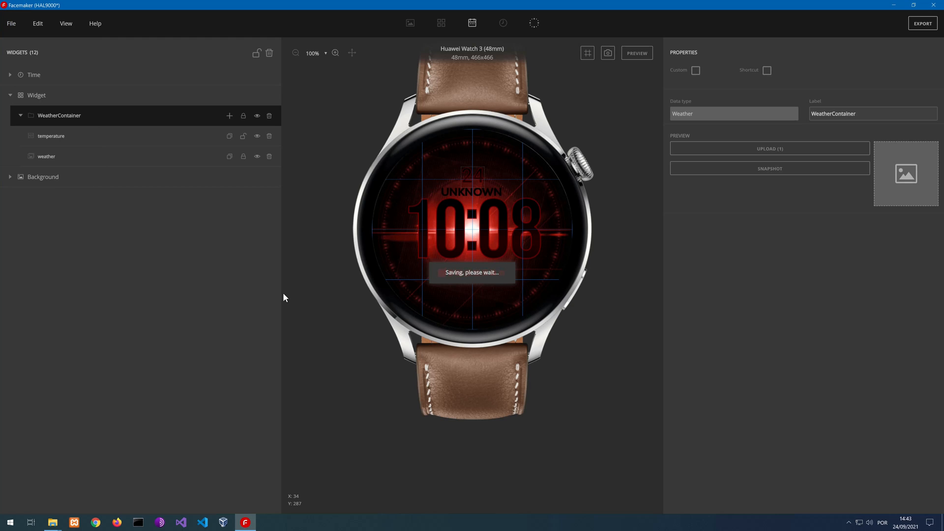
Collapse the Widget group and add a Date group containing an image set
click(10, 96)
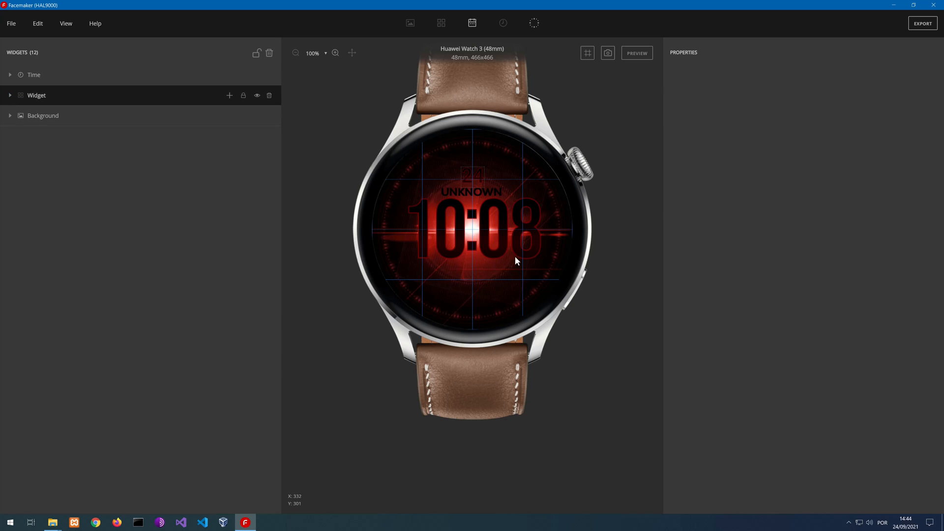
click(473, 25)
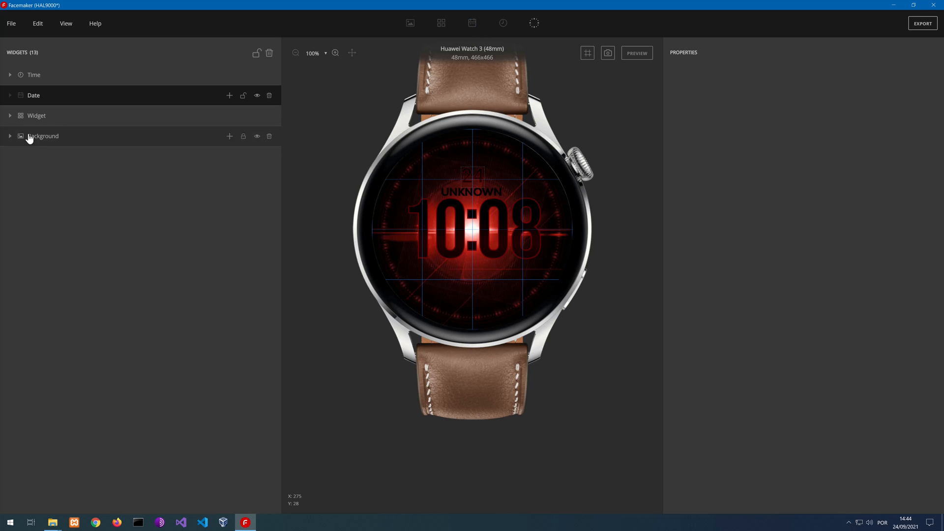
click(229, 95)
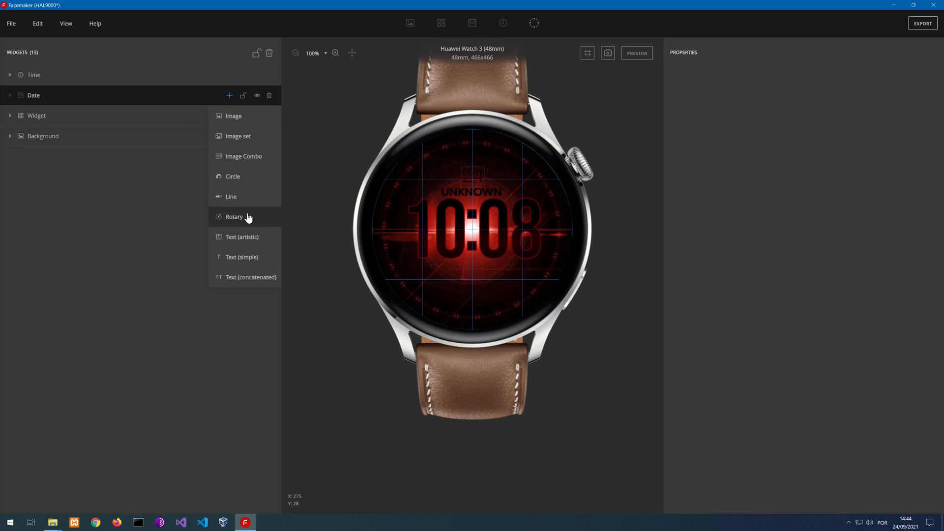
click(243, 141)
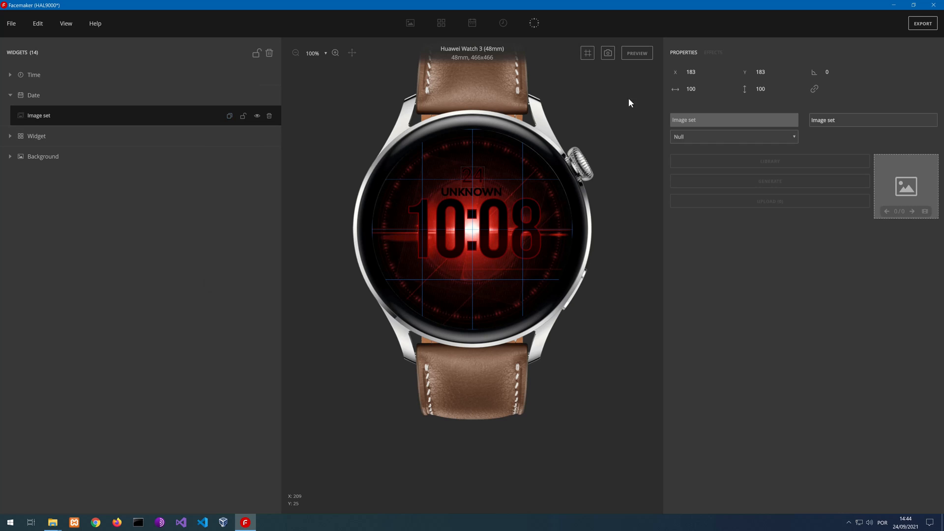
Assign Month data to the new image set, generate its month-name images, and place it below the time at about X 90, Y 303
click(724, 140)
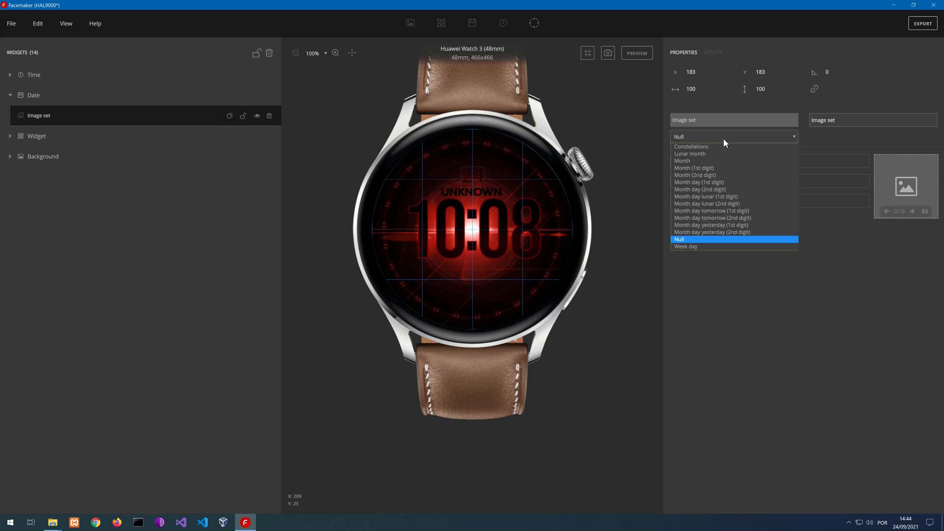
click(701, 162)
click(776, 183)
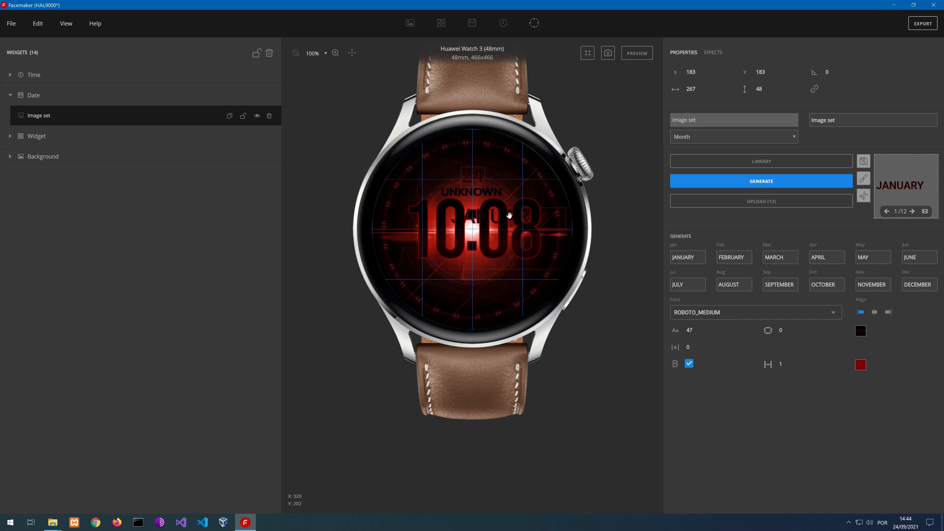
drag(514, 212, 467, 270)
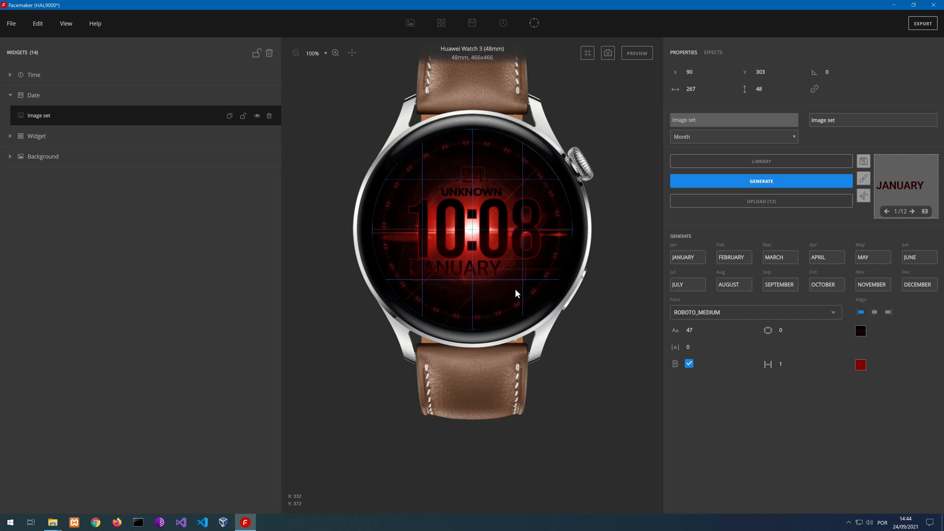
Set the month text's font size to 31 and turn off its red outline
click(700, 332)
click(700, 332)
click(700, 332)
click(700, 332)
click(701, 332)
click(700, 332)
click(700, 332)
click(700, 332)
click(700, 332)
click(700, 332)
click(700, 332)
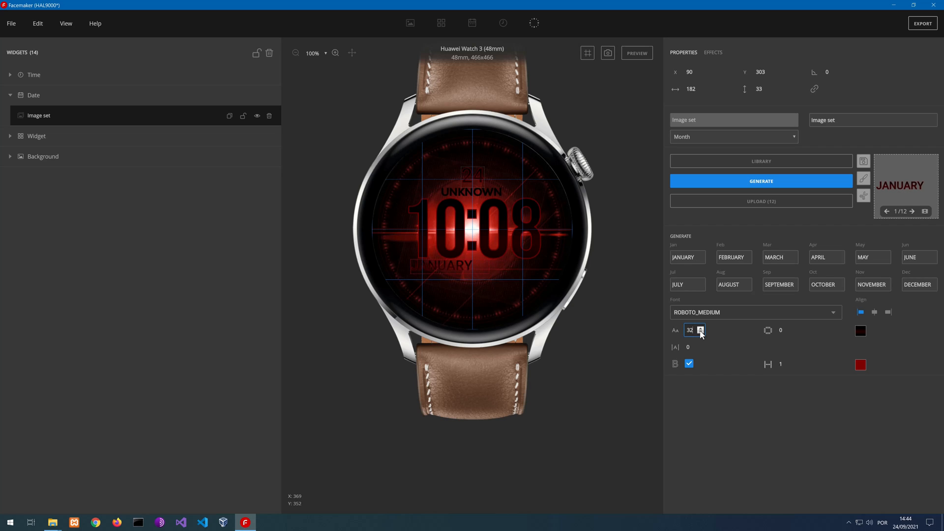
click(700, 328)
click(700, 332)
click(700, 332)
click(689, 364)
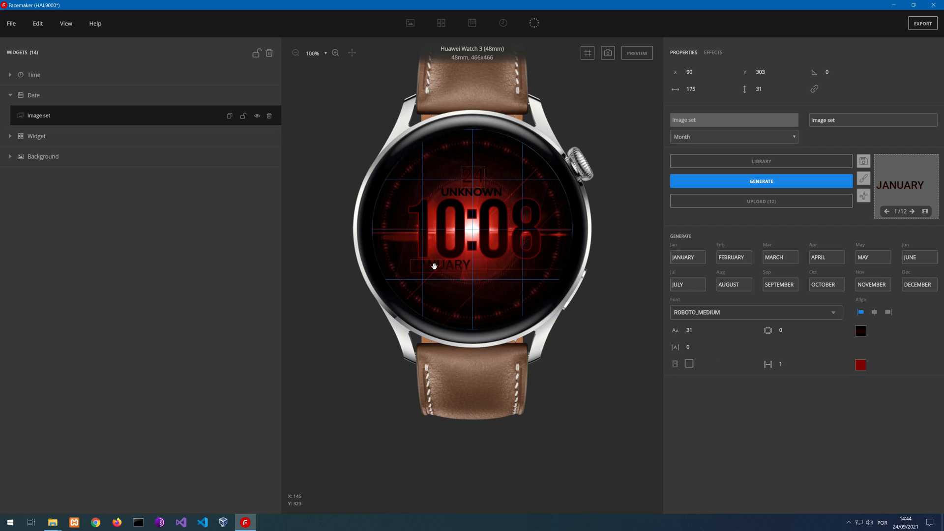
Right-align the month text and move it to about X 93, Y 307 below the time digits
drag(443, 265, 457, 265)
click(874, 311)
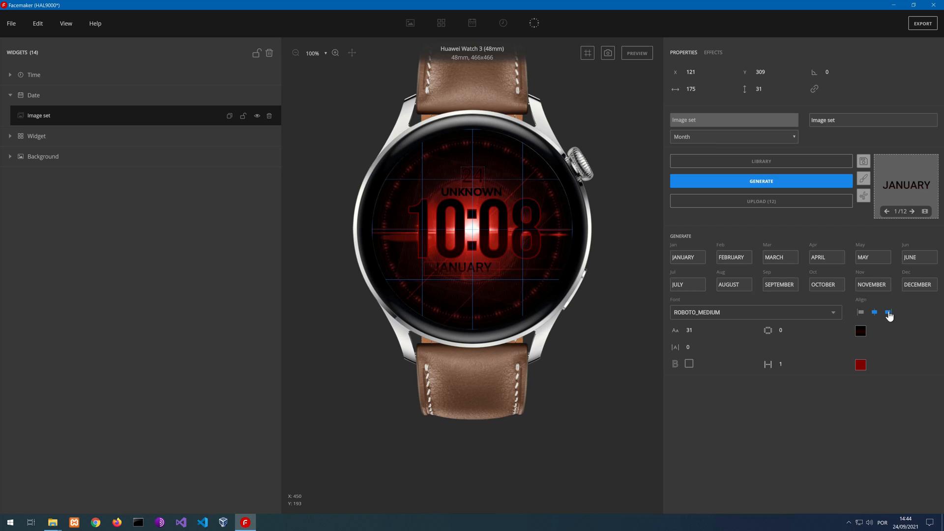
click(888, 312)
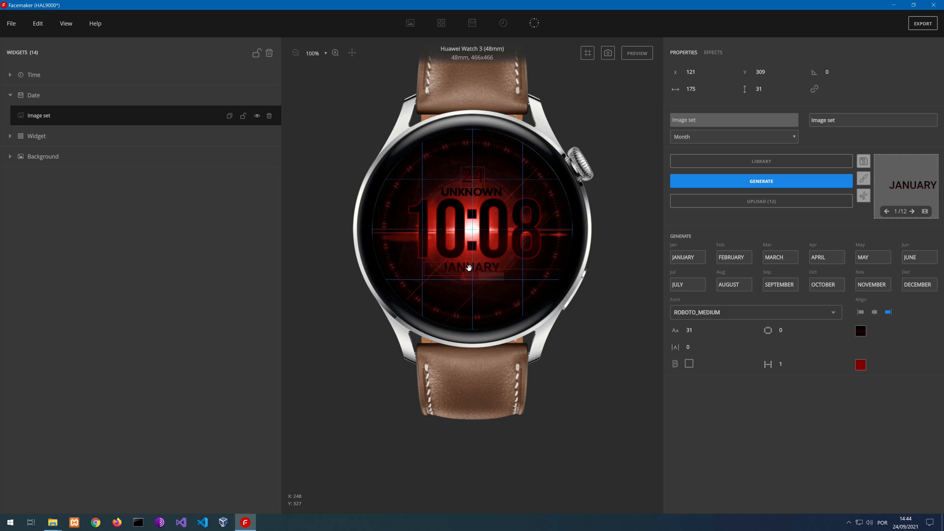
drag(469, 268, 467, 269)
Change the month text's font to ROBOTO_BOLD at size 32 and shift it to about X 84, Y 307
click(716, 319)
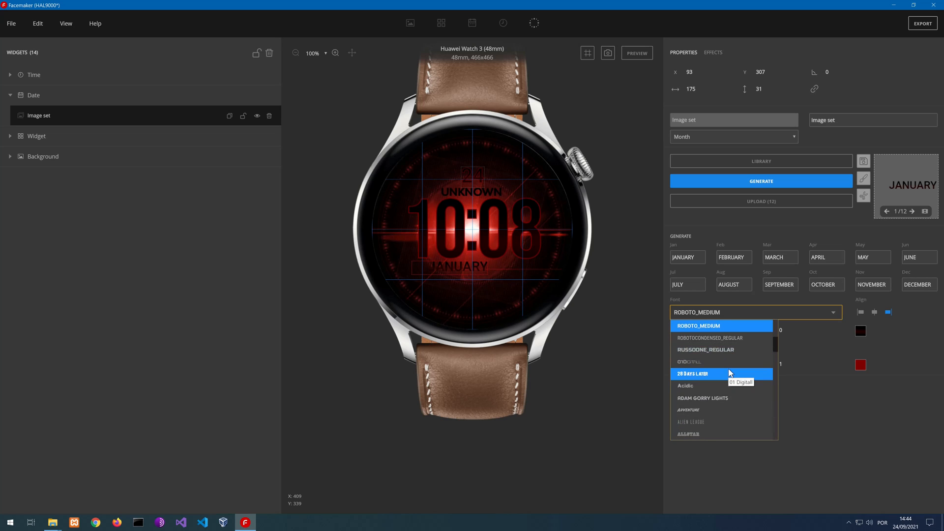
scroll(729, 373, up, 1)
click(710, 357)
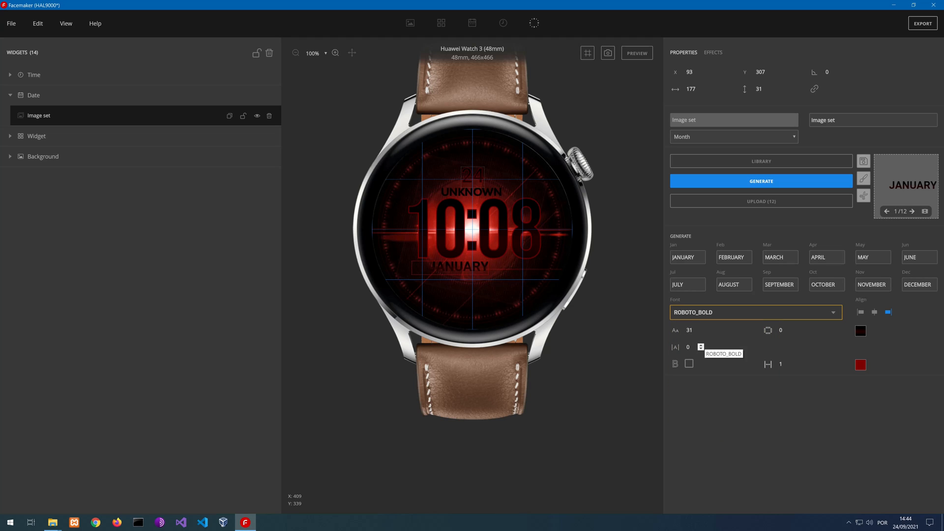
click(700, 330)
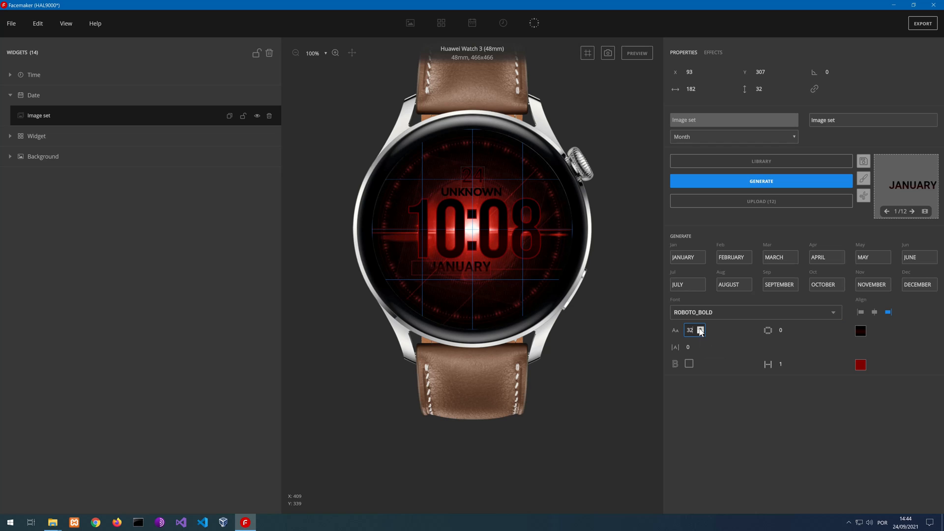
drag(467, 266, 459, 273)
Rename the month image set as month
double_click(45, 117)
text(m)
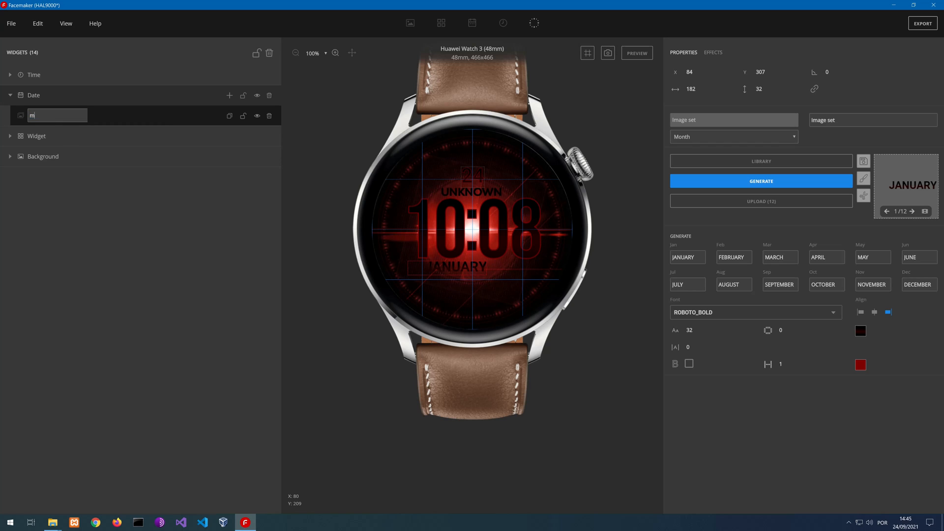
text(onth)
key(Return)
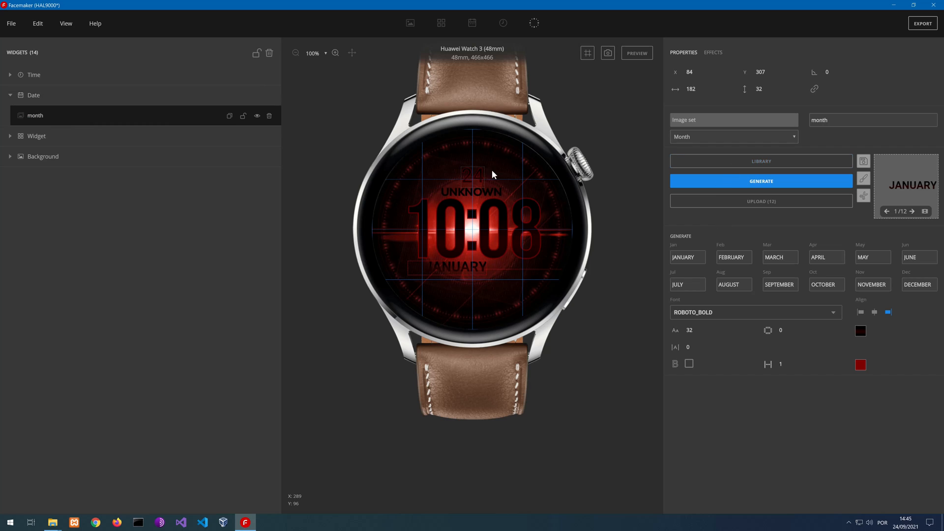
click(229, 96)
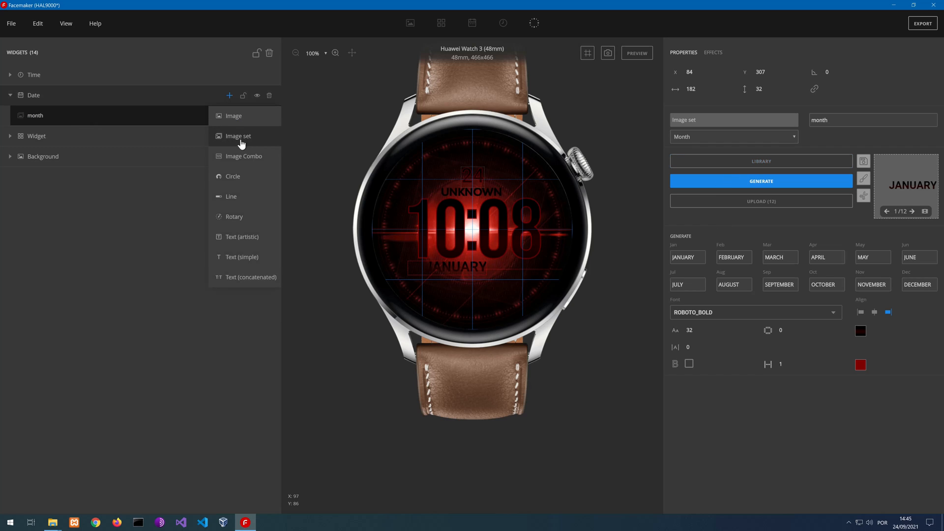
click(241, 141)
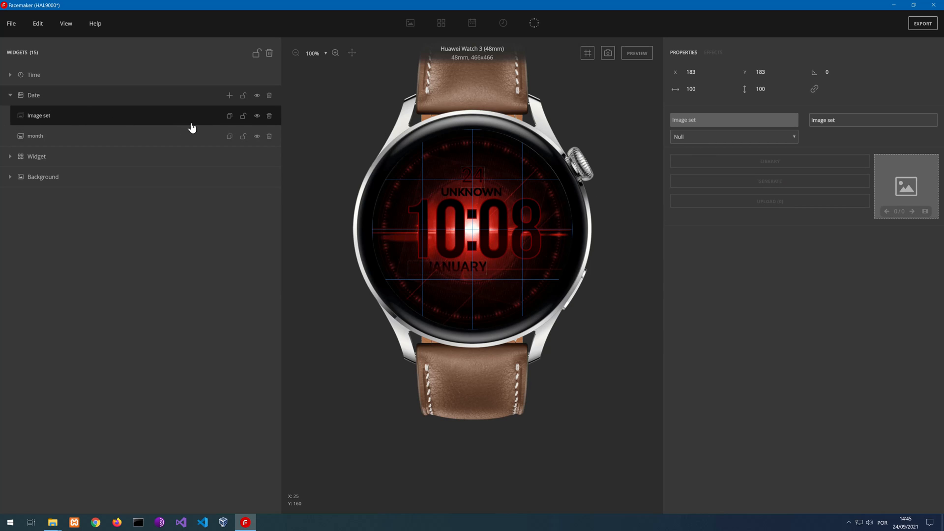
click(687, 136)
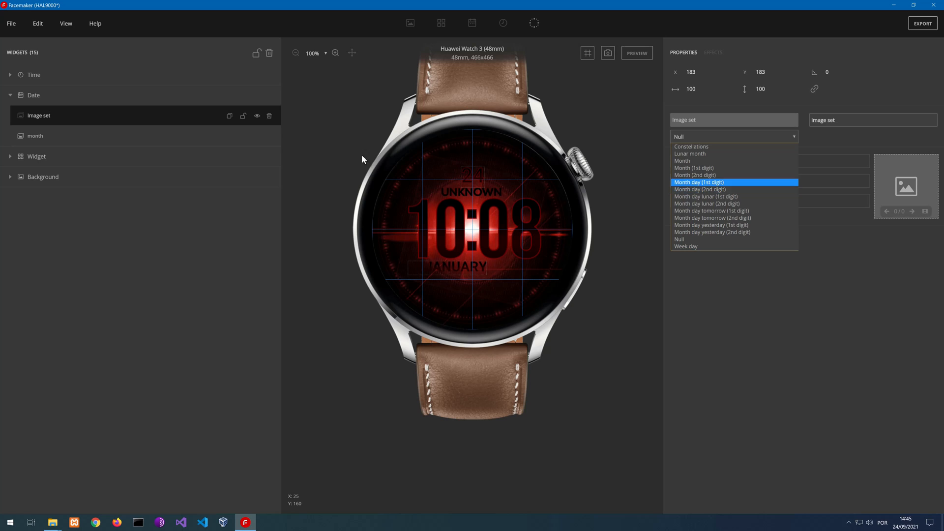
click(269, 116)
click(269, 115)
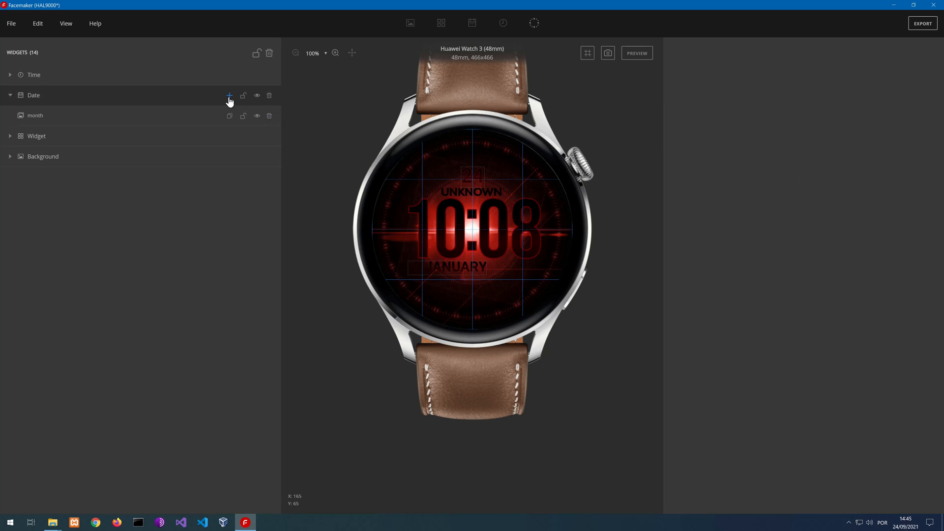
Add an image combo to the Date group, assign it to Month day and generate its digit images
click(230, 96)
click(243, 156)
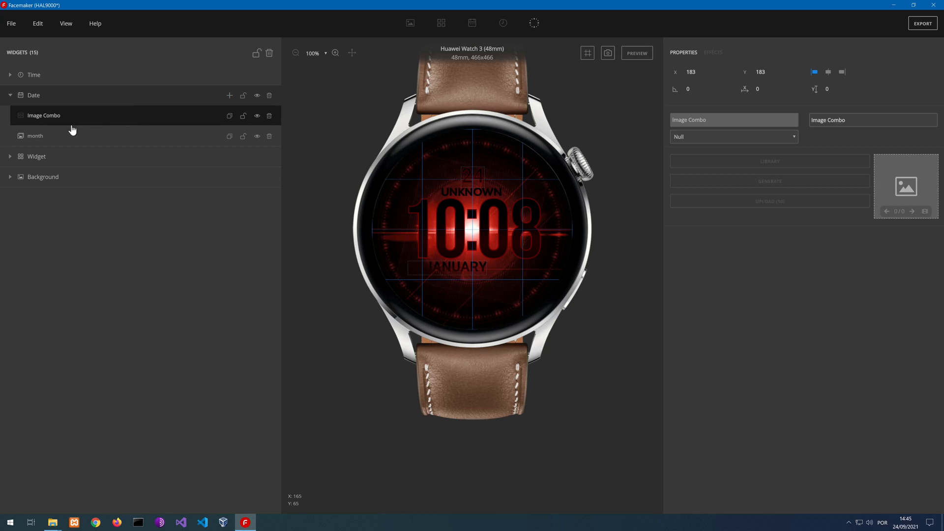
click(683, 133)
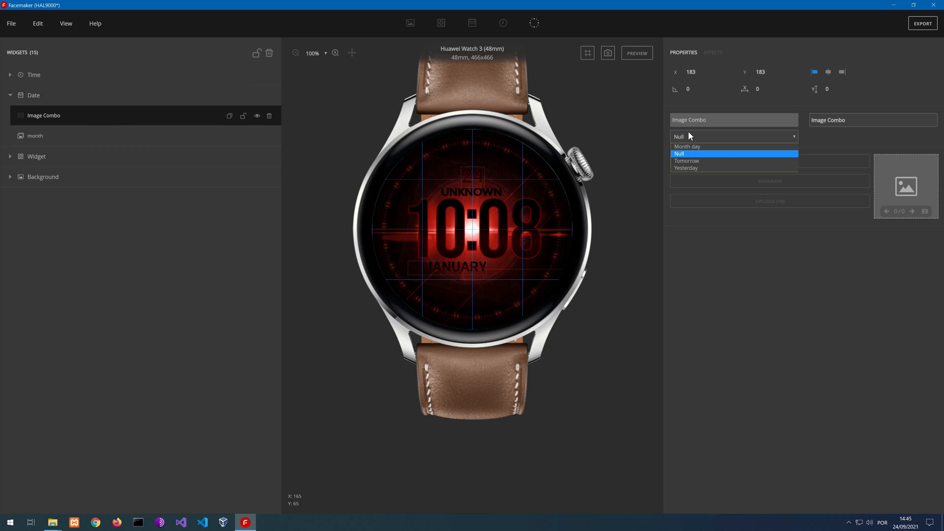
click(709, 147)
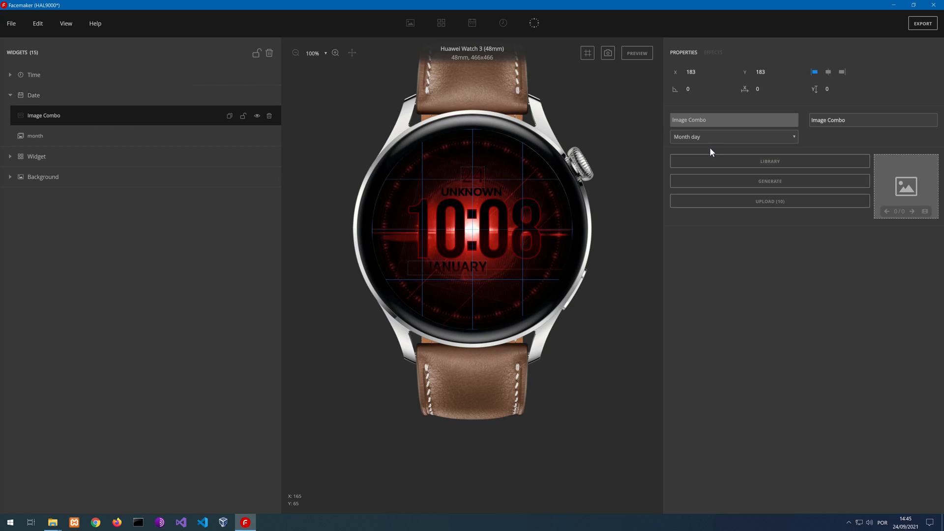
click(773, 183)
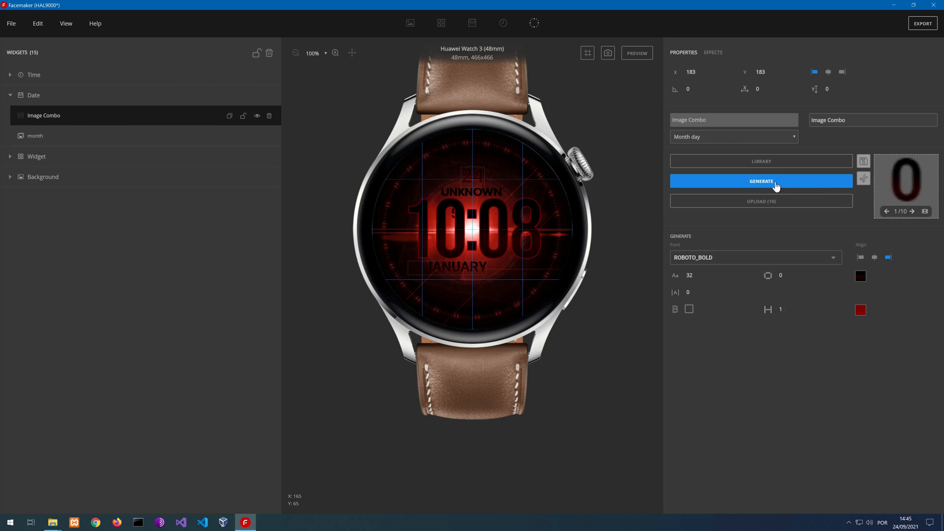
Place the day number directly after the month text at about X 278, Y 307, and preview the date spacing
drag(452, 216, 498, 265)
click(480, 268)
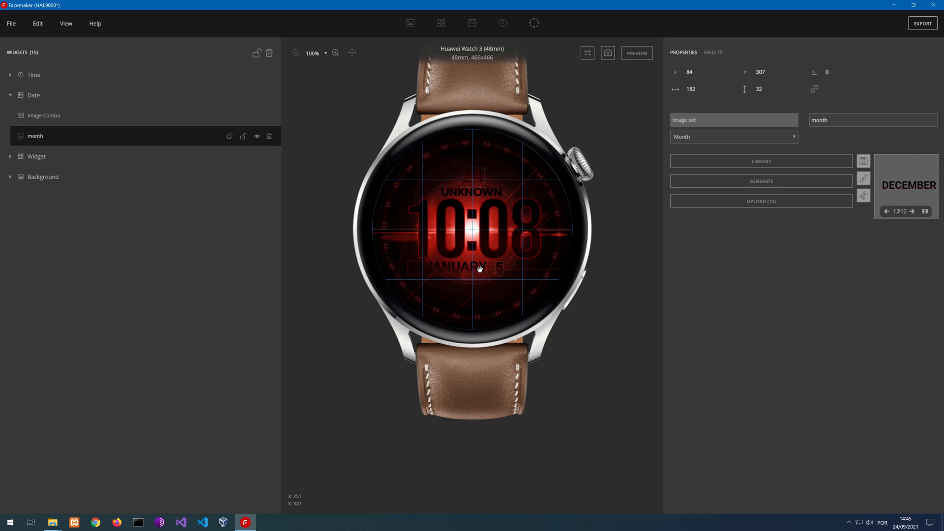
click(501, 269)
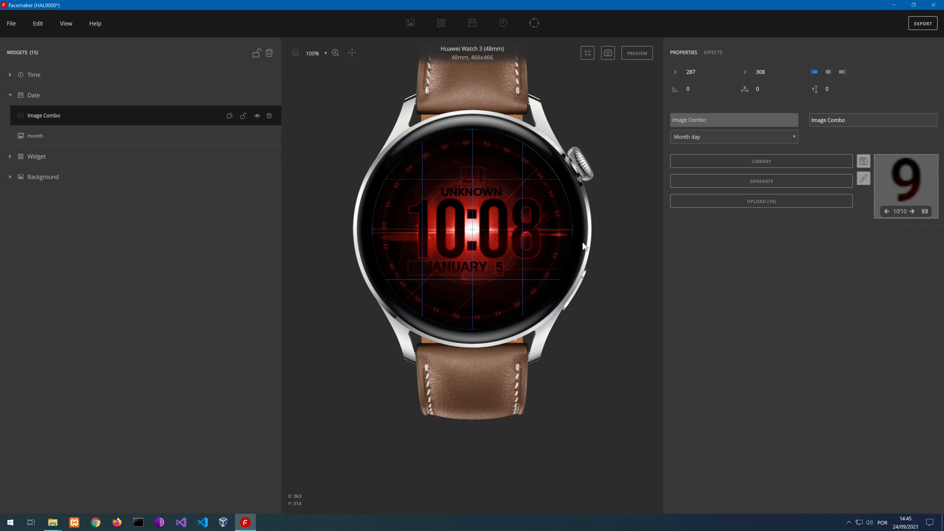
click(770, 74)
click(622, 304)
click(466, 270)
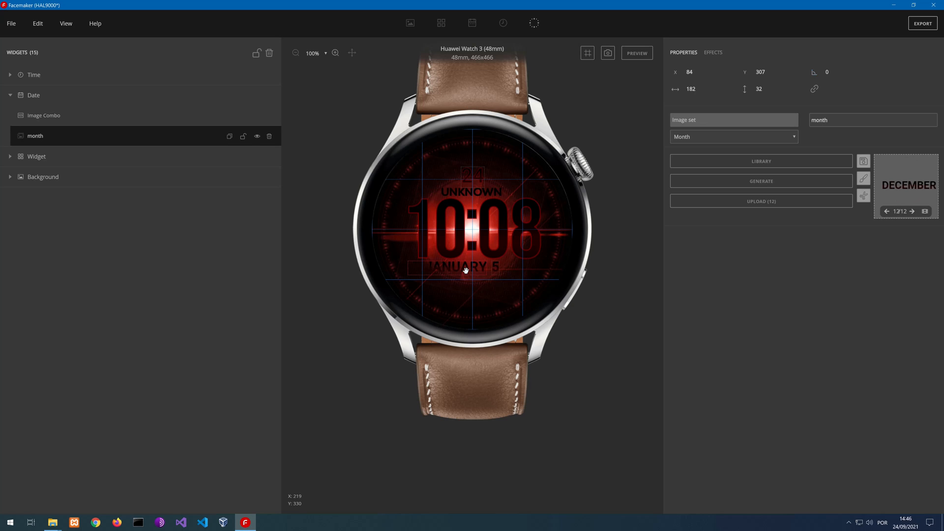
click(635, 55)
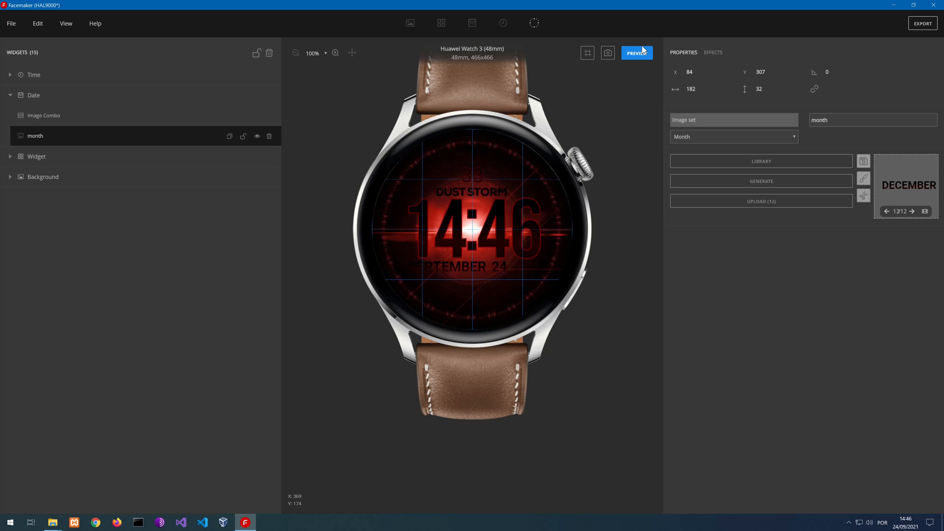
click(636, 55)
Shift the day number to about X 303 and the month text to about X 108, both at Y 307, and preview the spacing
click(492, 268)
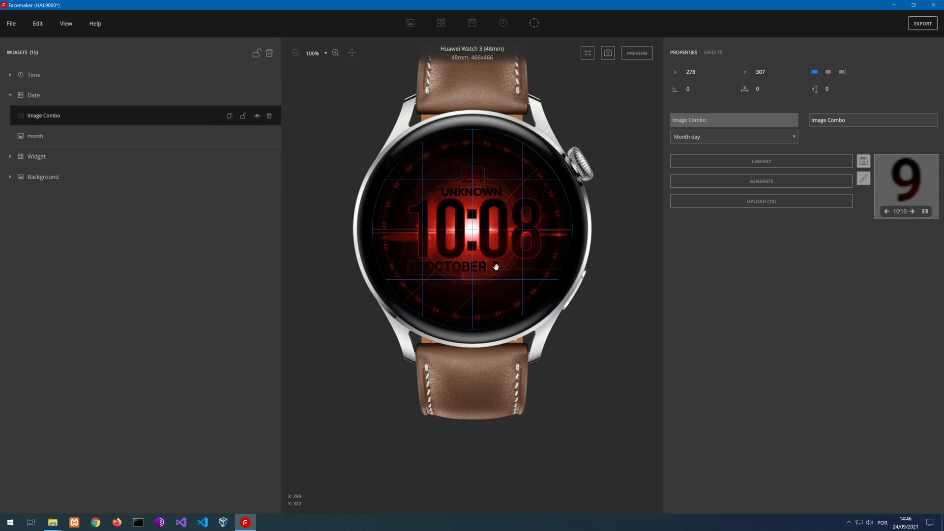
drag(498, 267, 507, 267)
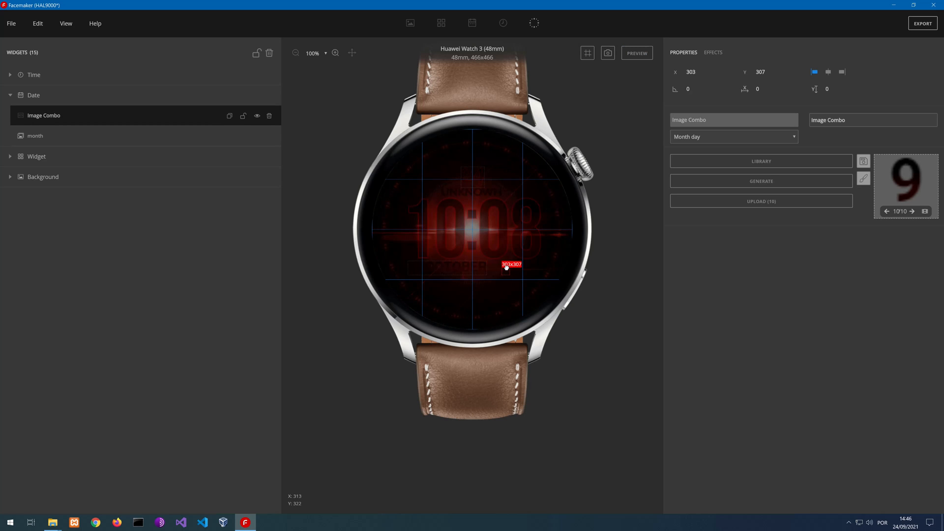
click(461, 268)
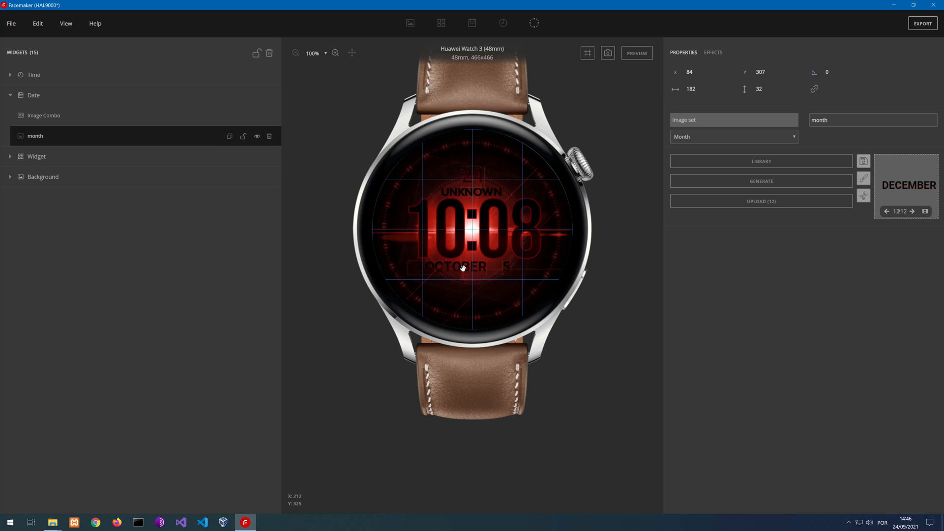
drag(460, 270, 473, 270)
click(771, 74)
click(632, 58)
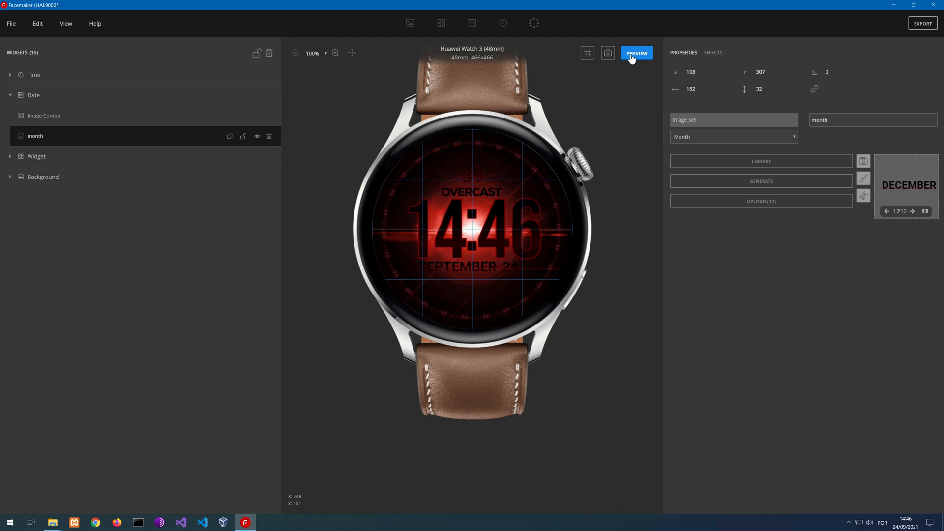
click(632, 58)
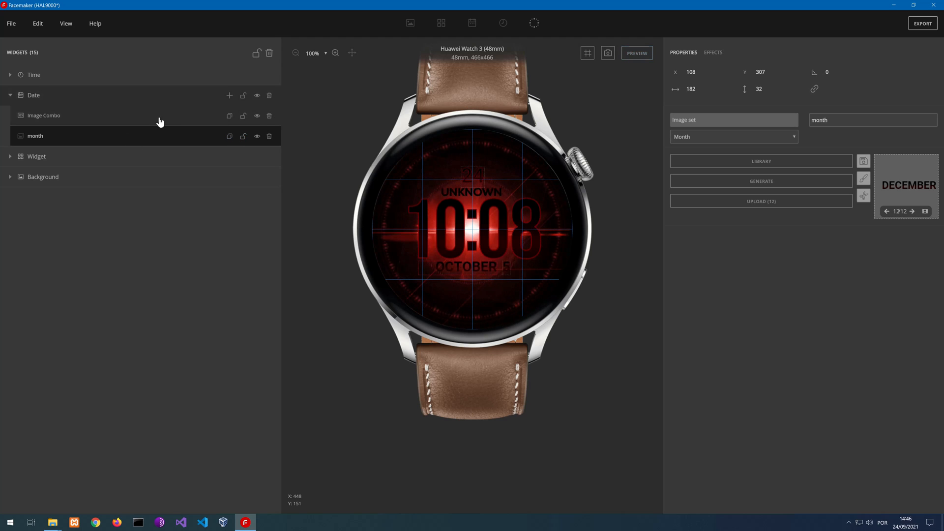
Rename the day number's image combo as monthDay
click(230, 96)
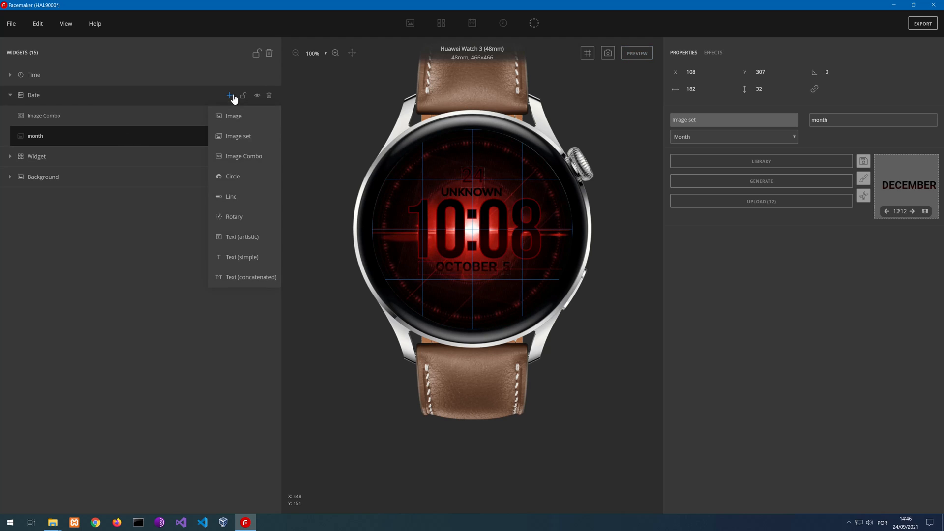
click(51, 118)
click(51, 118)
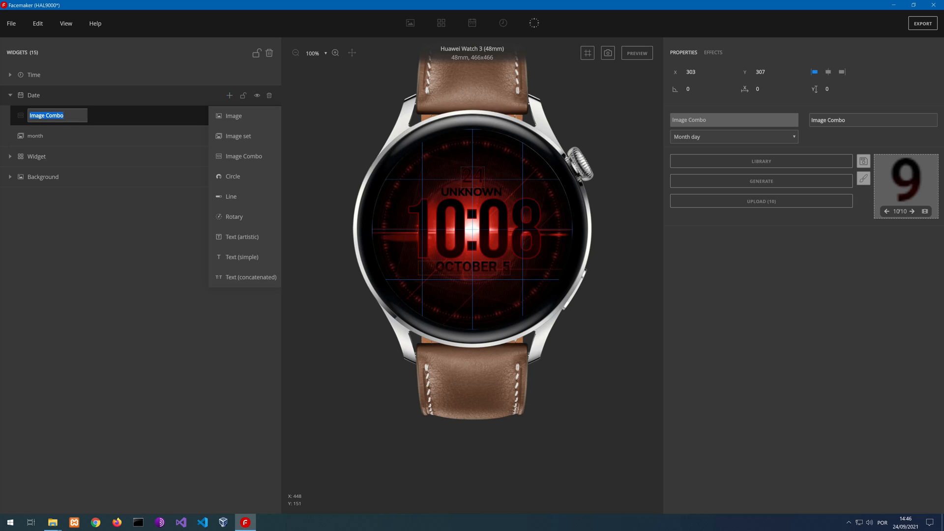
text(monthDay)
key(Return)
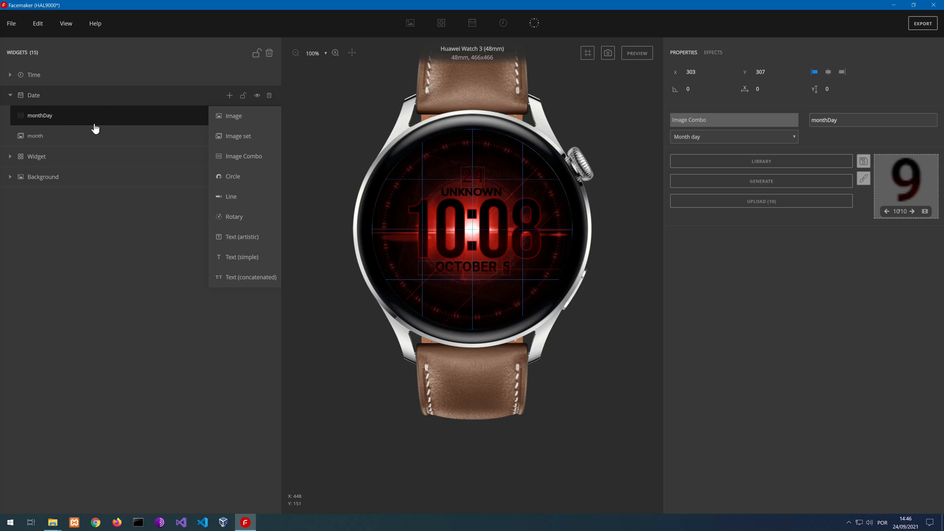
click(52, 120)
Add an image set named weekDay to the Date group, assign it to Week day and generate its day-name images
mouse_move(229, 95)
click(245, 137)
double_click(35, 118)
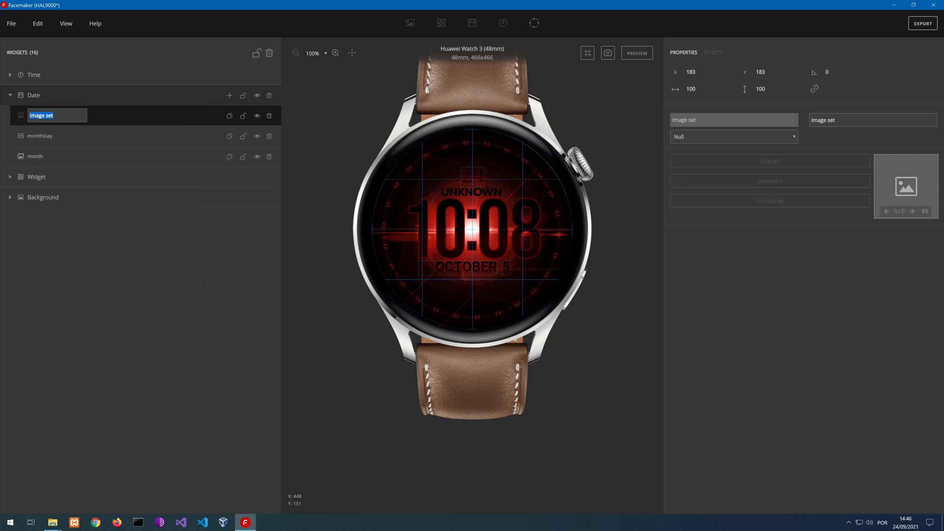
text(weekDay)
key(Return)
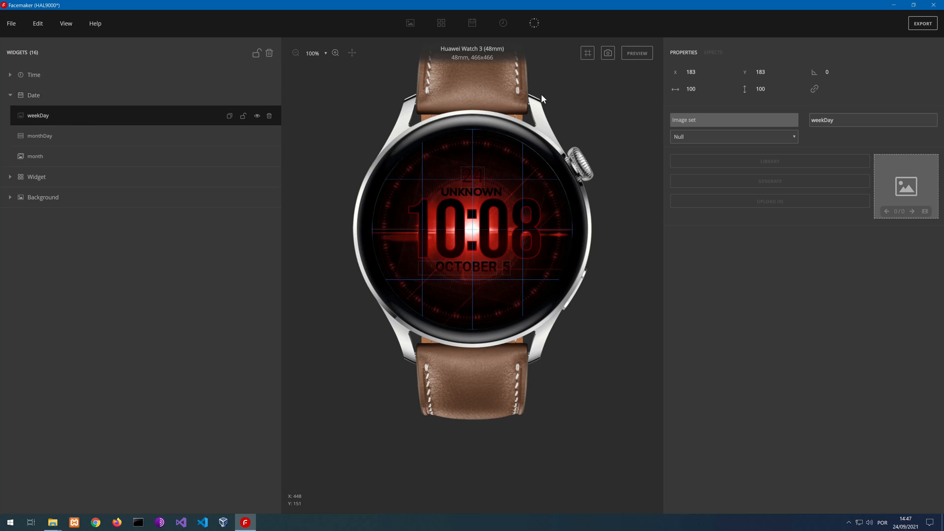
click(733, 137)
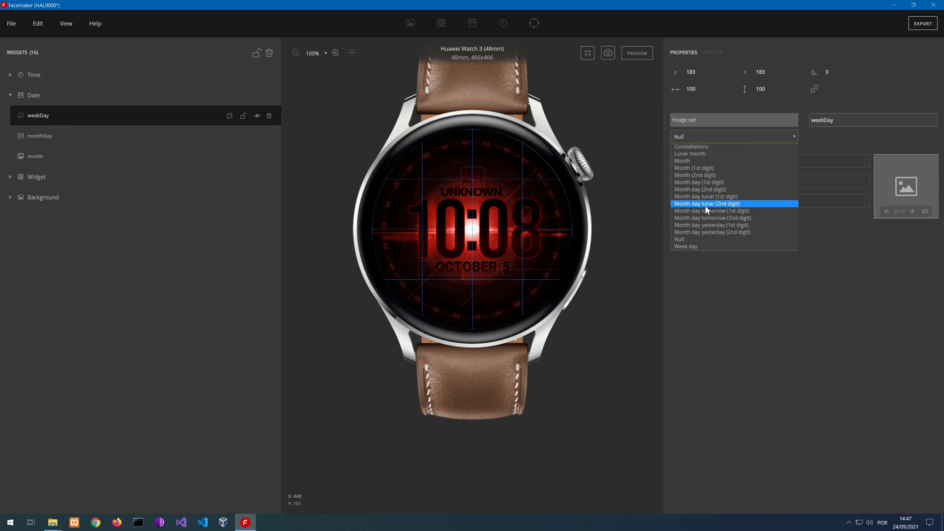
click(706, 246)
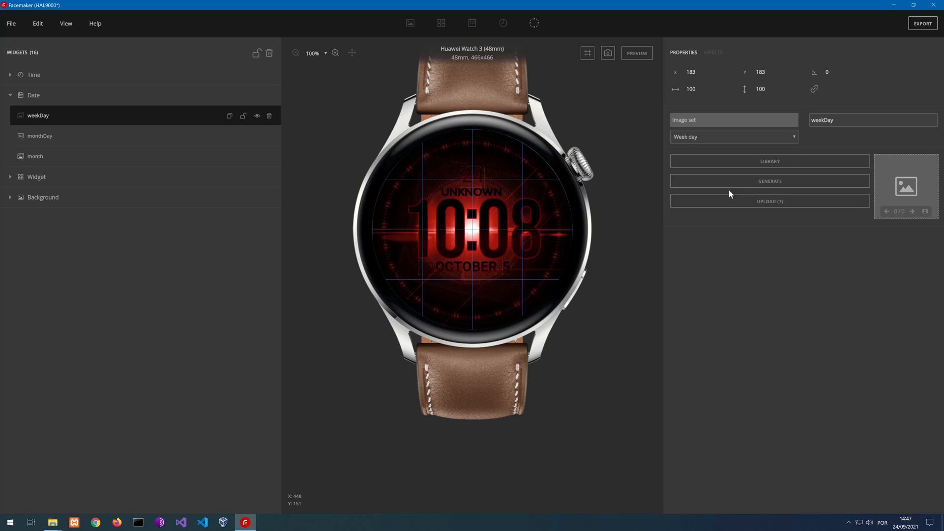
click(756, 182)
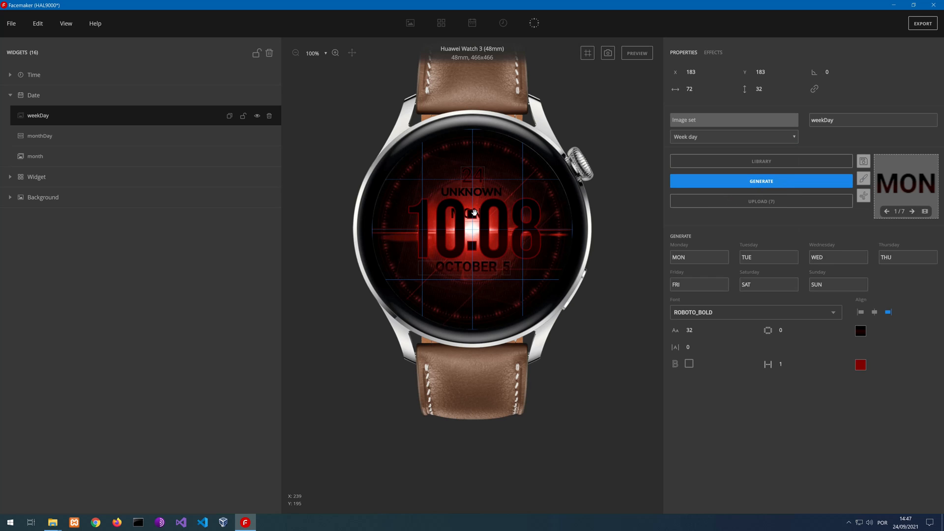
Place the weekday text below the date at about X 193, Y 345, with font size 35, centre alignment and a red outline
drag(496, 256, 480, 288)
click(701, 328)
click(700, 328)
click(700, 328)
click(701, 328)
click(701, 328)
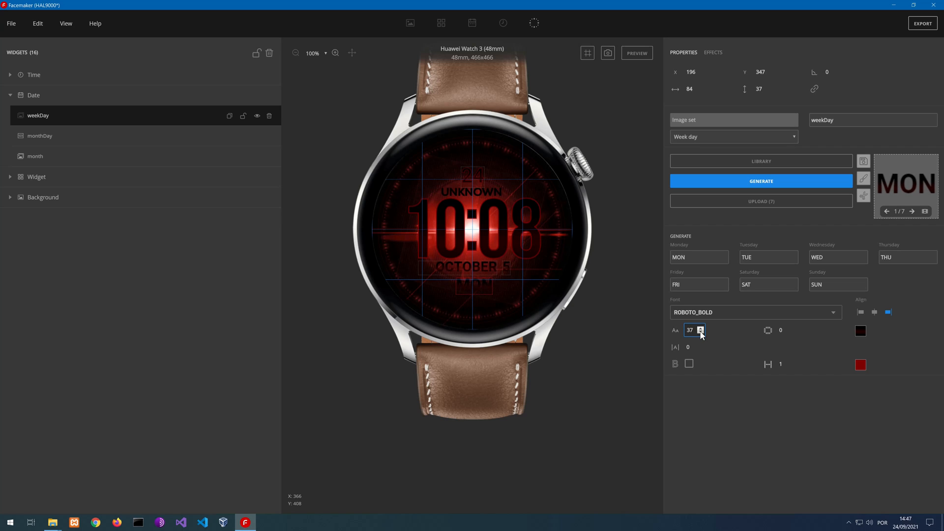
click(701, 333)
click(480, 281)
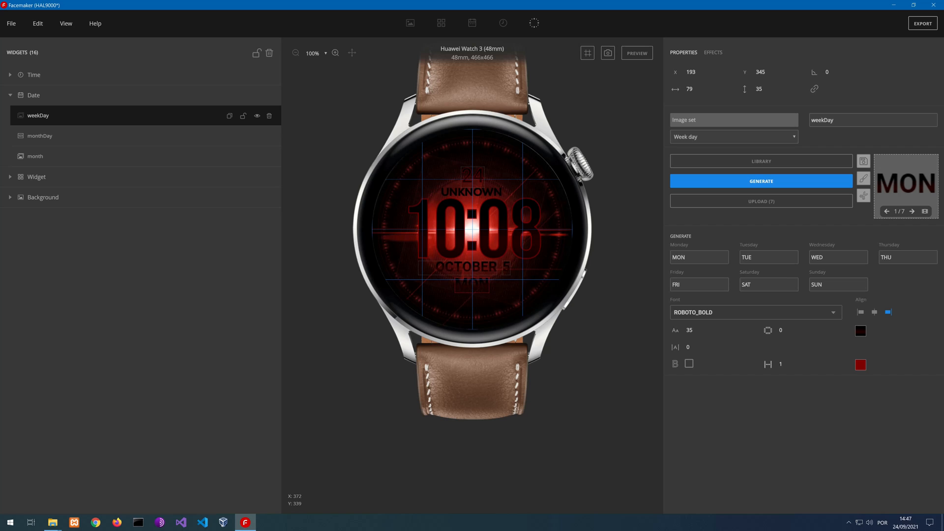
click(873, 312)
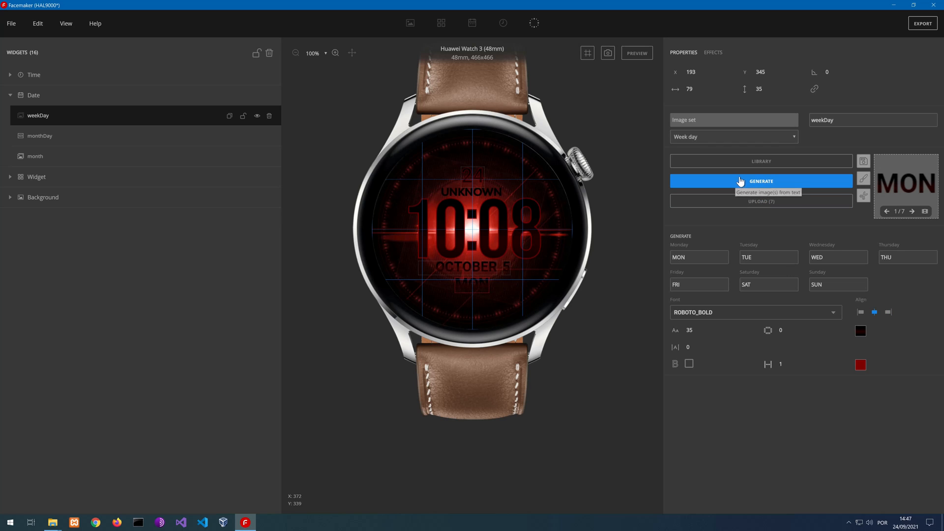
click(689, 364)
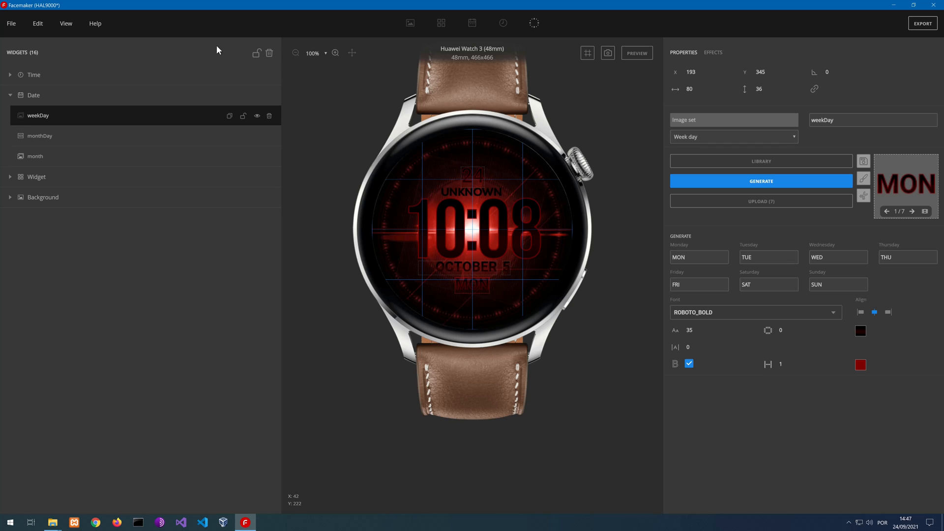
Lock and collapse the Date group, and hide the guidelines on the watch face
click(244, 95)
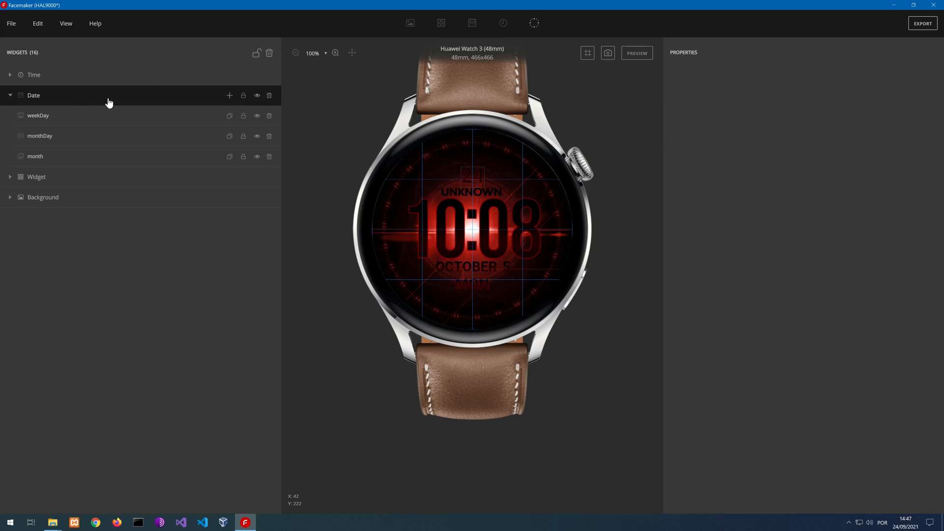
click(10, 95)
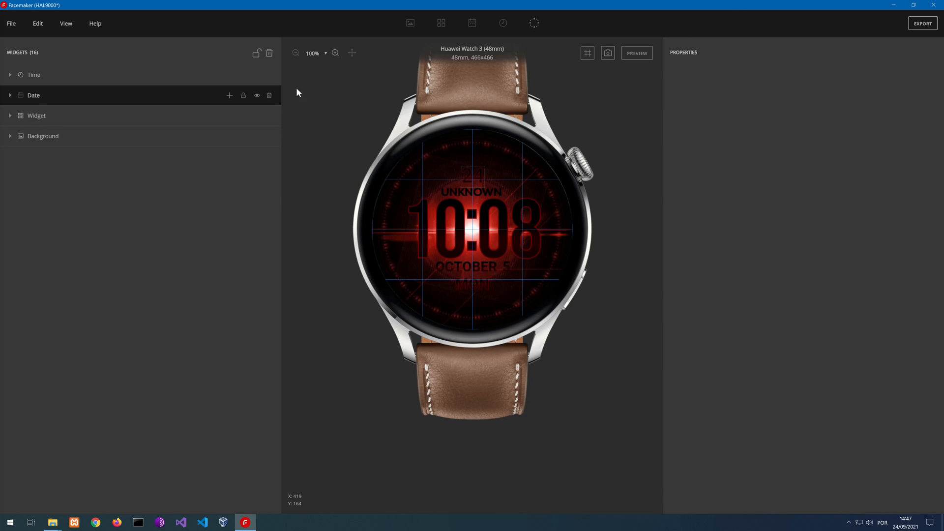
click(66, 24)
click(77, 83)
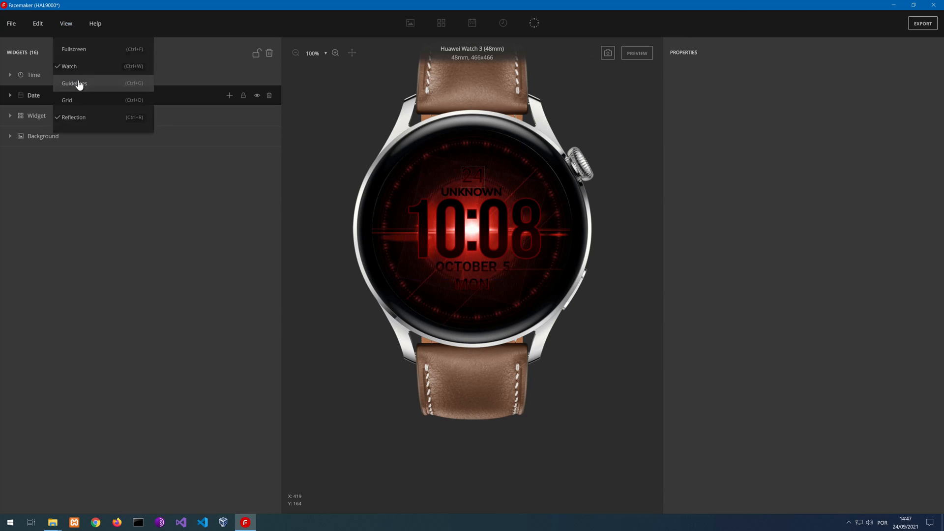
Preview the watch face with live data and inspect its time, date, weather and temperature up close at 200% zoom
click(637, 53)
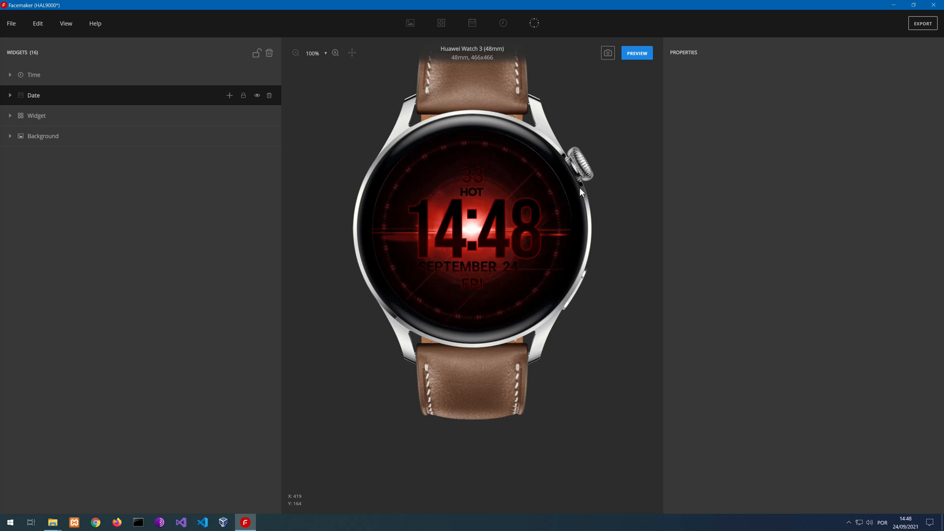
scroll(517, 224, up, 2)
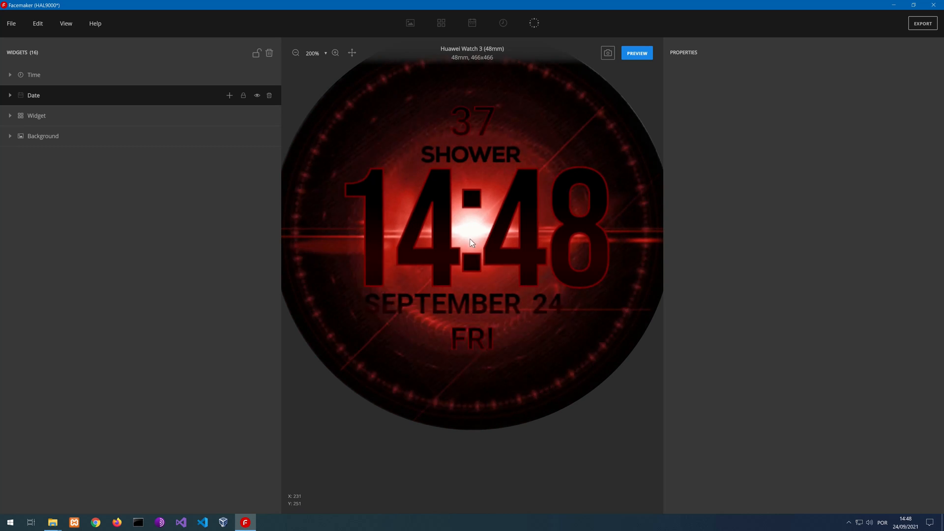
scroll(470, 240, down, 3)
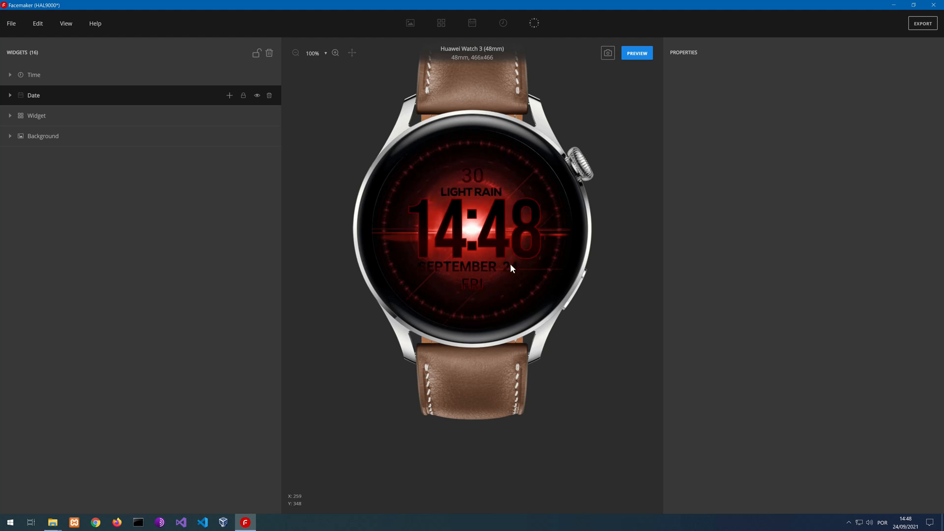
Stop the live preview and check the locks of the Time, Date and Widget groups
click(638, 54)
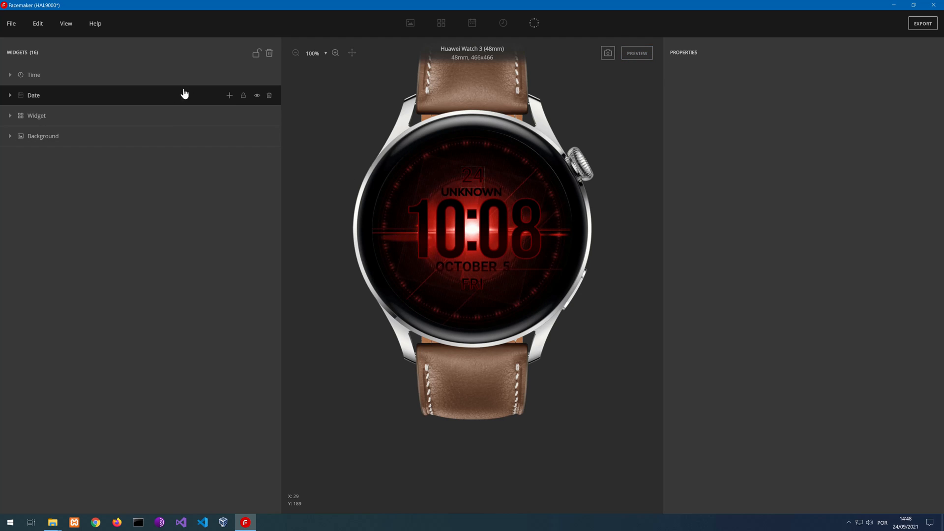
click(241, 78)
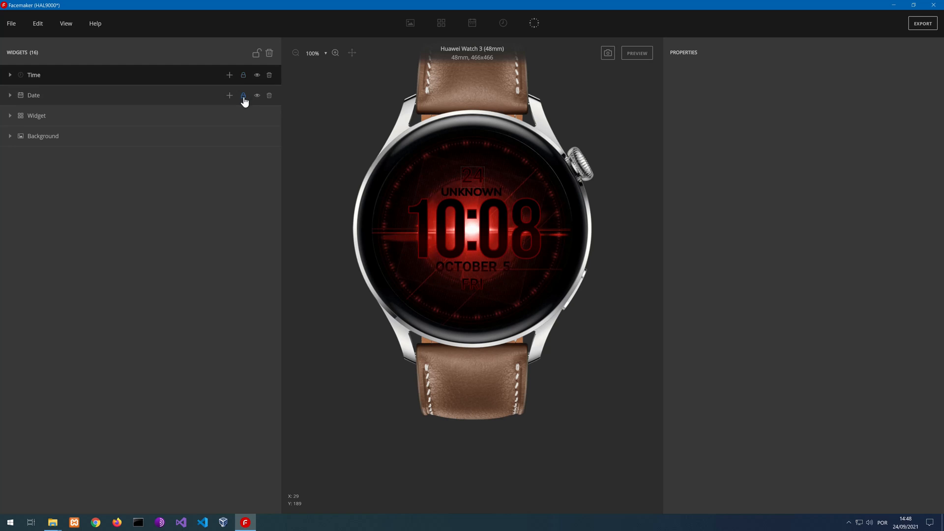
click(243, 96)
click(244, 116)
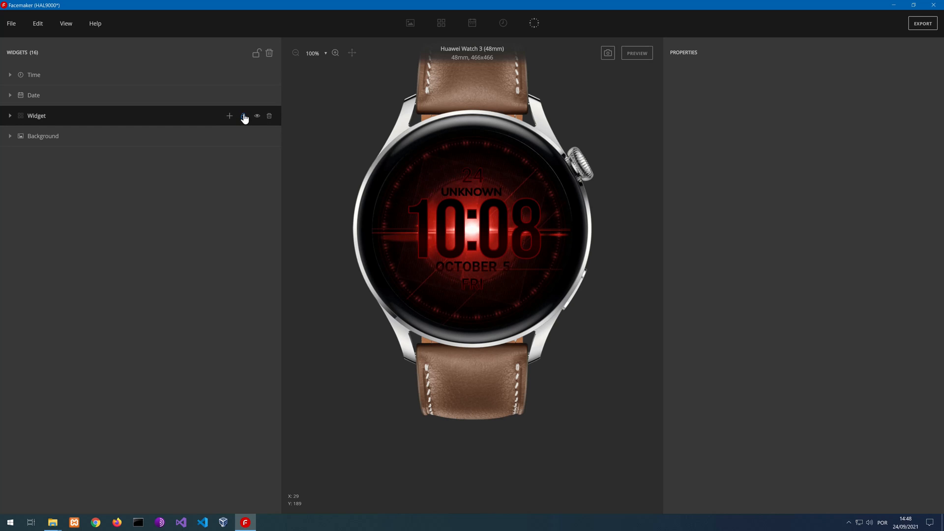
Take a snapshot of the watch face for the Background group's image and save the project
click(243, 138)
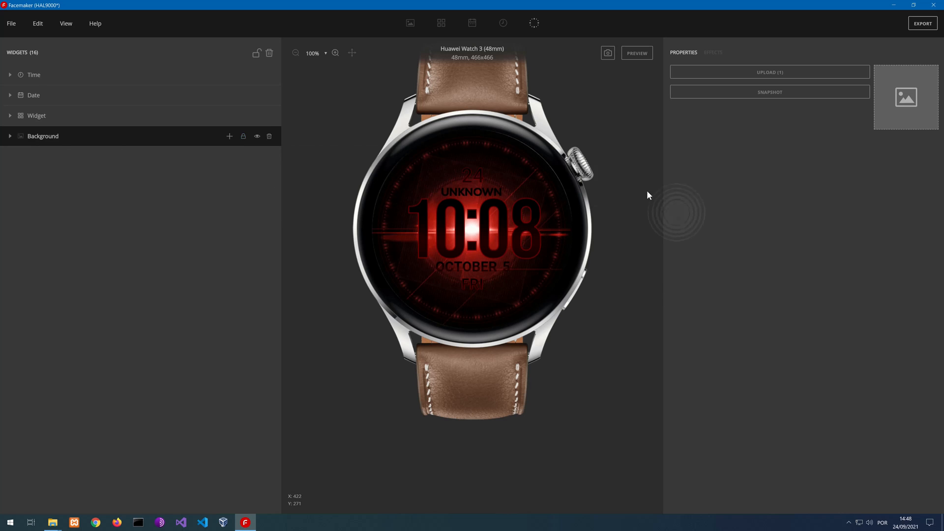
click(757, 98)
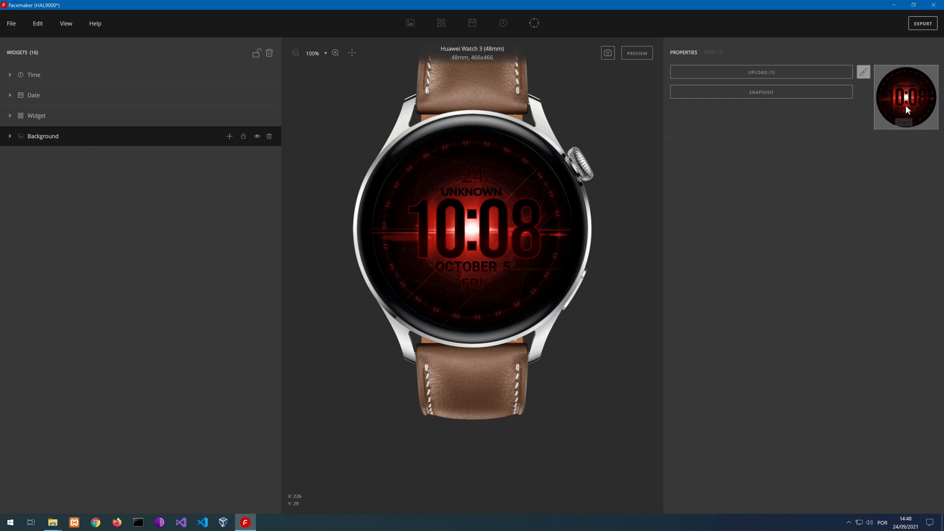
click(12, 24)
click(30, 100)
Add an always-on display to the watch face and move its preview window clear of the watch
click(536, 25)
drag(459, 164, 699, 135)
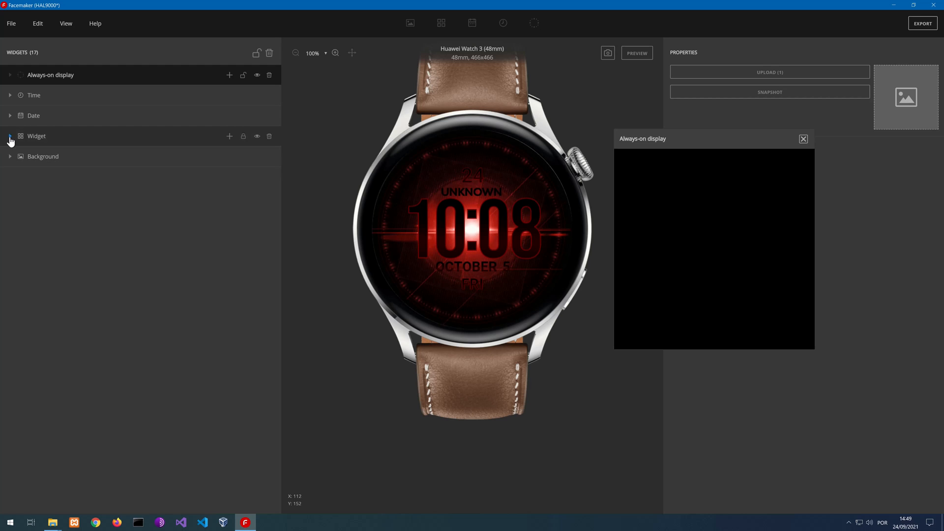
Review the position, size and digit assignment of the hour and minute image sets in the main Time group
click(10, 95)
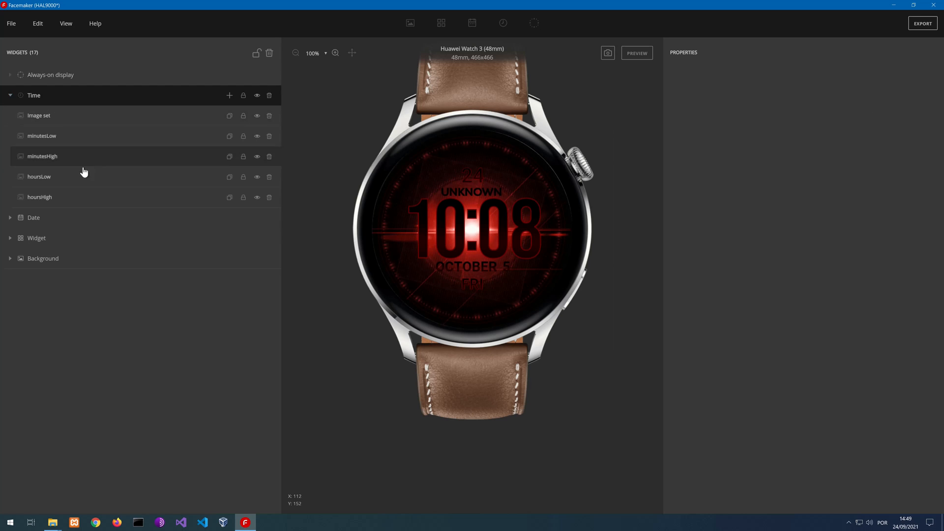
click(51, 197)
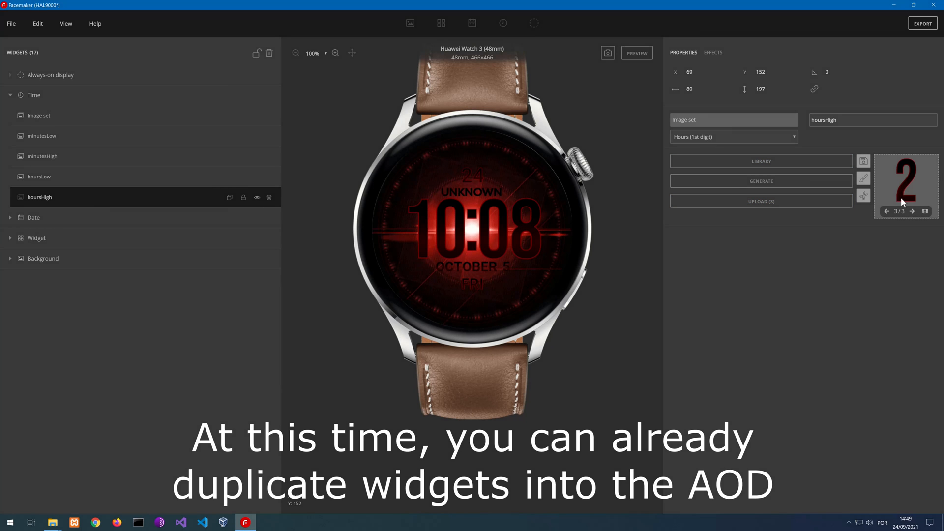
click(54, 178)
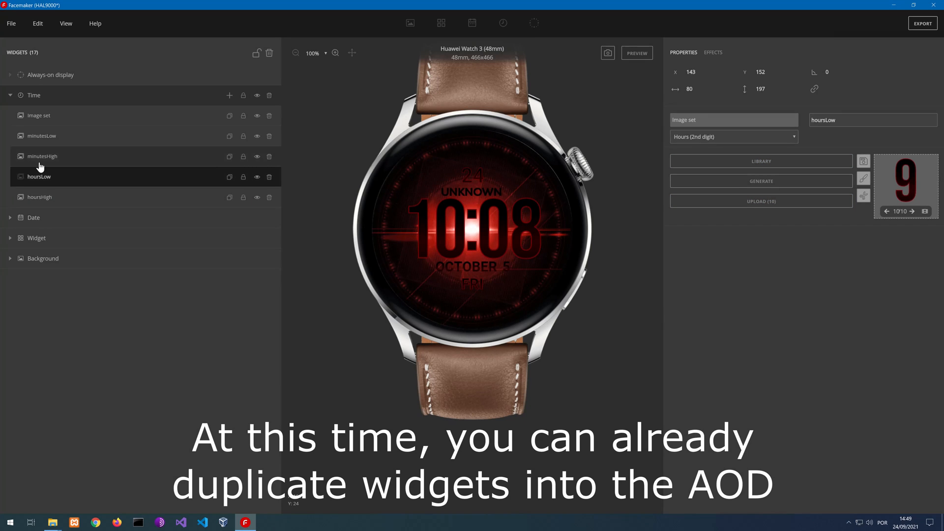
click(39, 150)
click(38, 142)
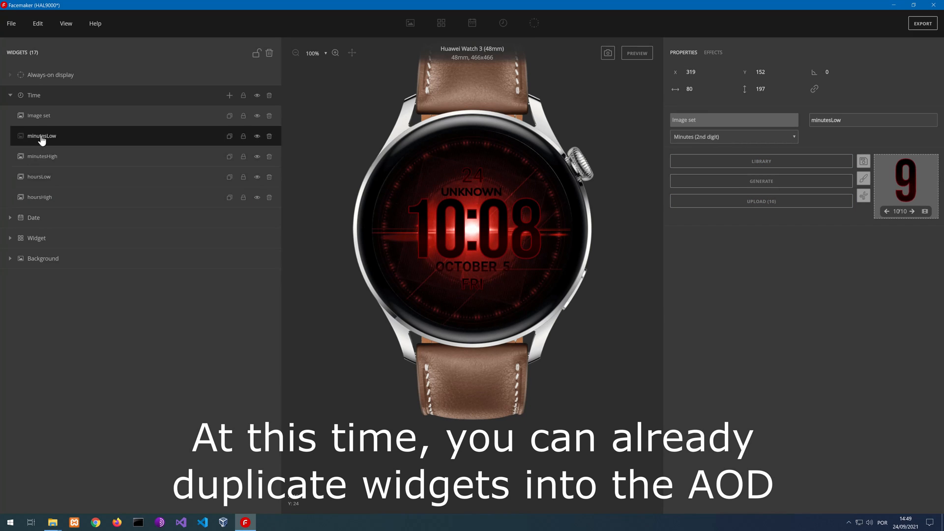
click(46, 197)
click(32, 177)
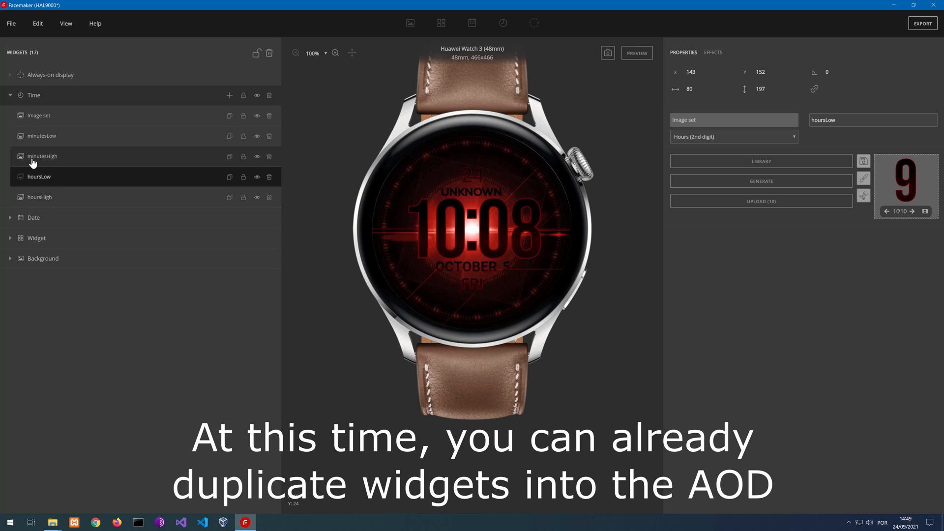
click(33, 157)
click(34, 142)
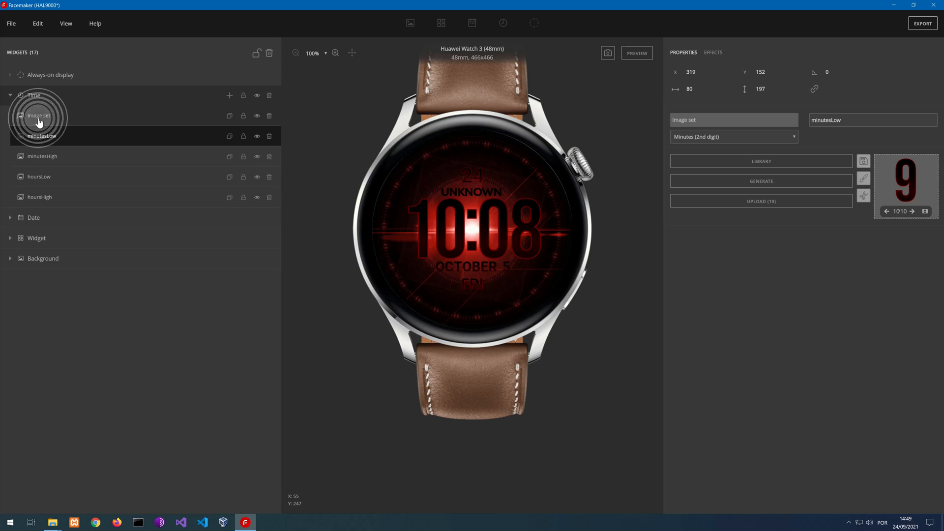
Add a Time group containing an image set to the always-on display, and move the display's preview window off the properties
click(46, 77)
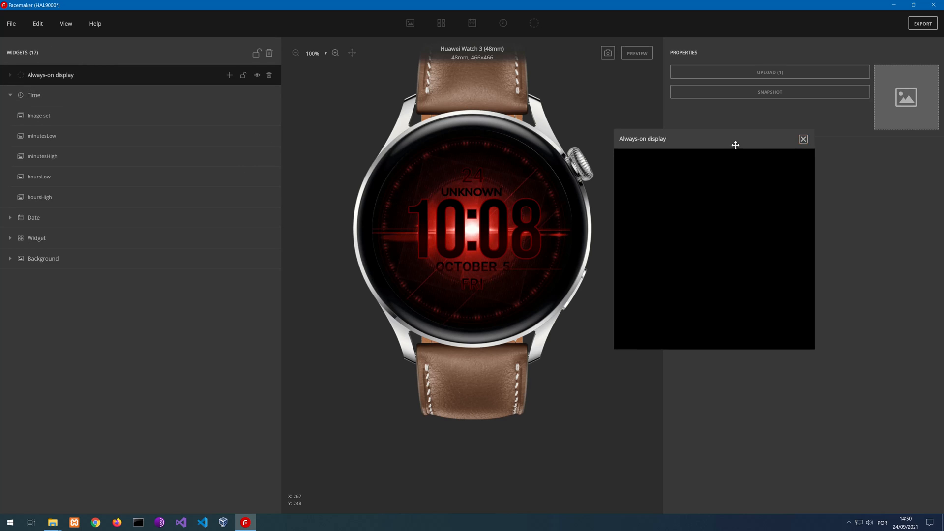
drag(733, 143, 721, 188)
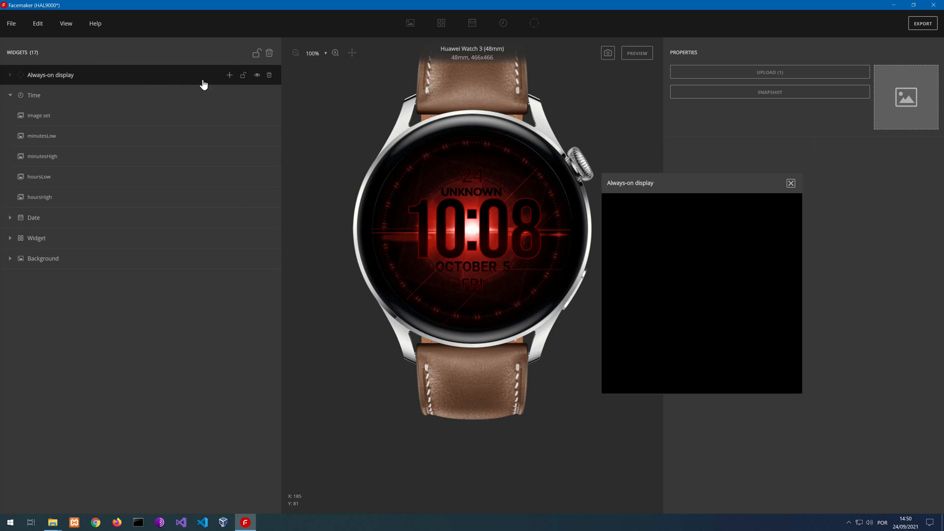
click(230, 74)
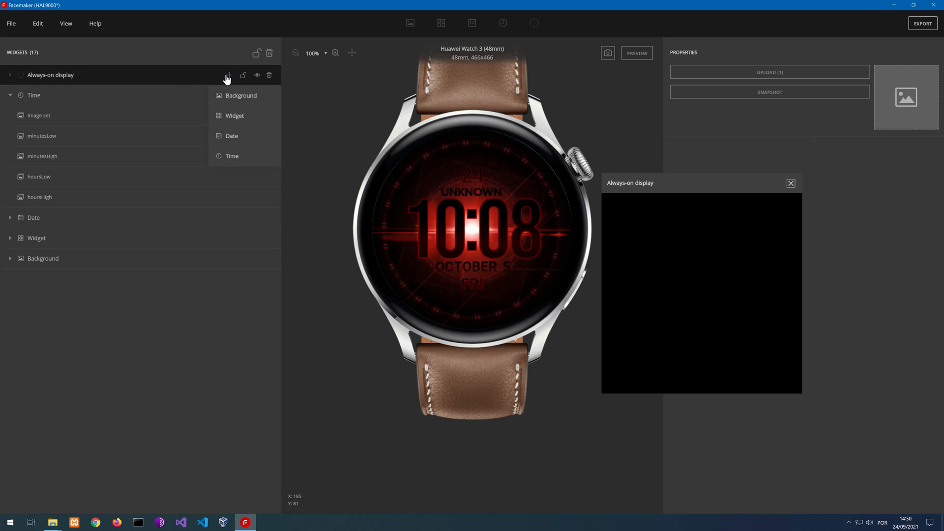
click(246, 165)
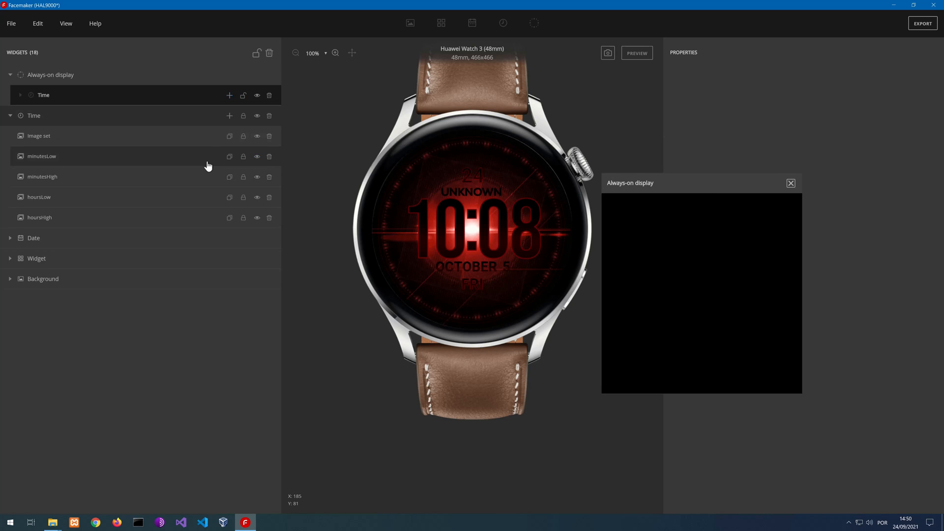
click(230, 96)
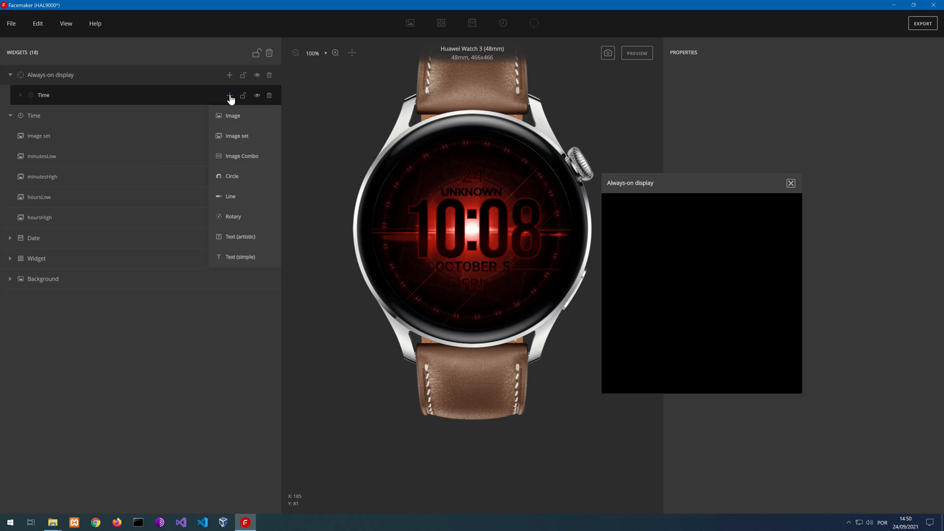
click(233, 140)
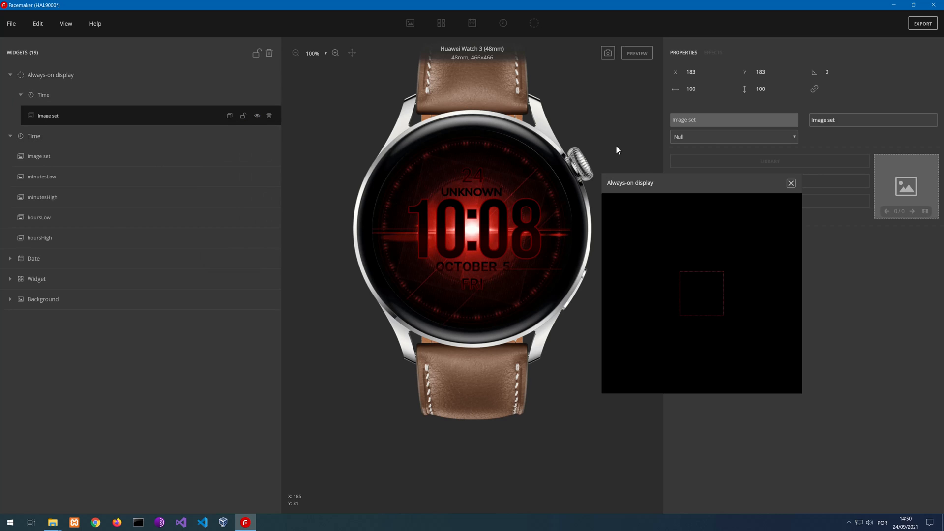
drag(659, 182, 129, 243)
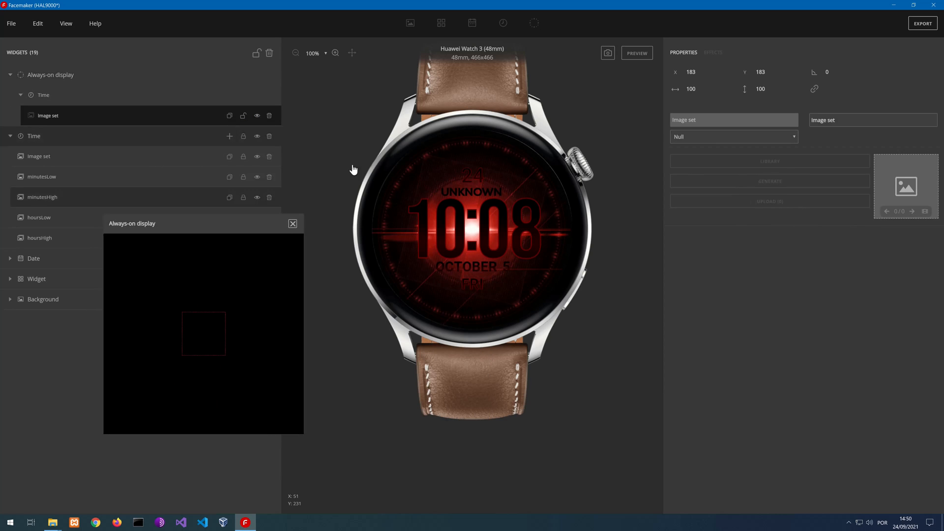
Assign the always-on image set to Hours (1st digit) and generate its digit images
click(704, 137)
click(700, 155)
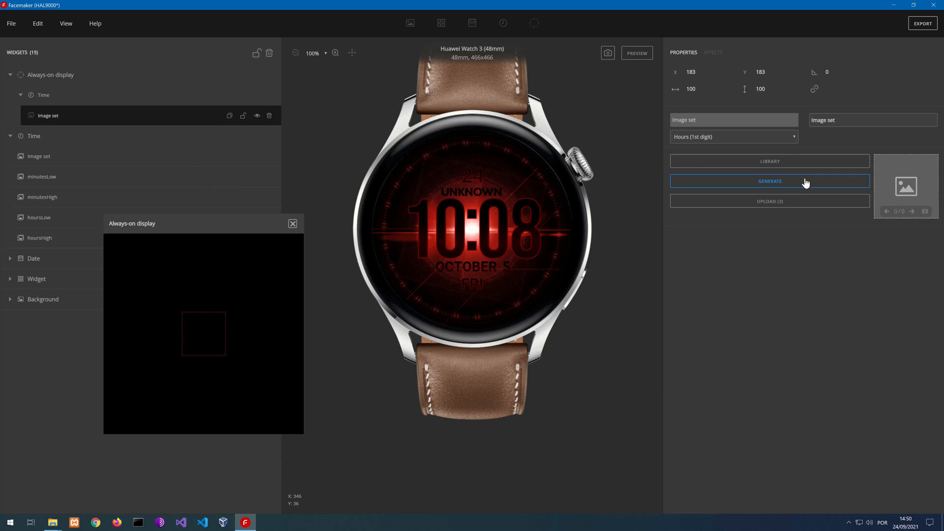
click(773, 185)
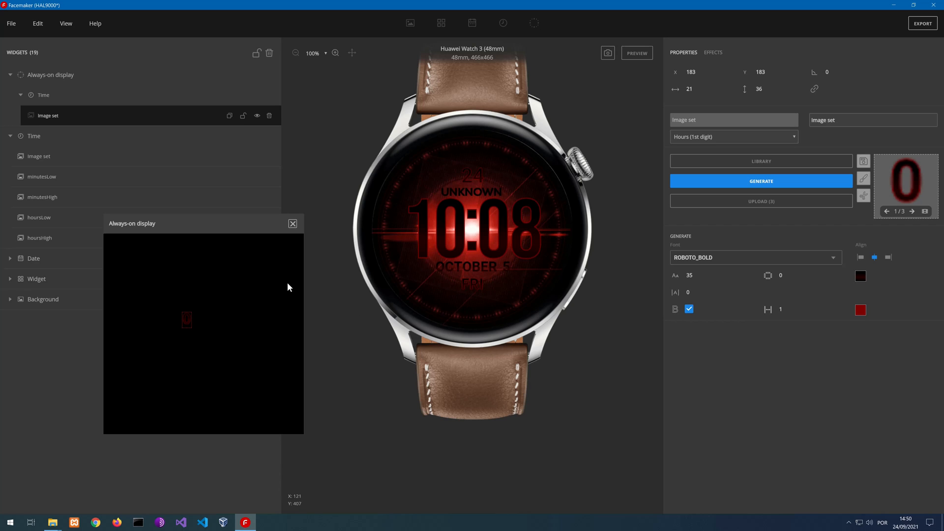
Inspect the font, size and outline settings used to generate the main Time group's hoursHigh digits
key(ctrl)
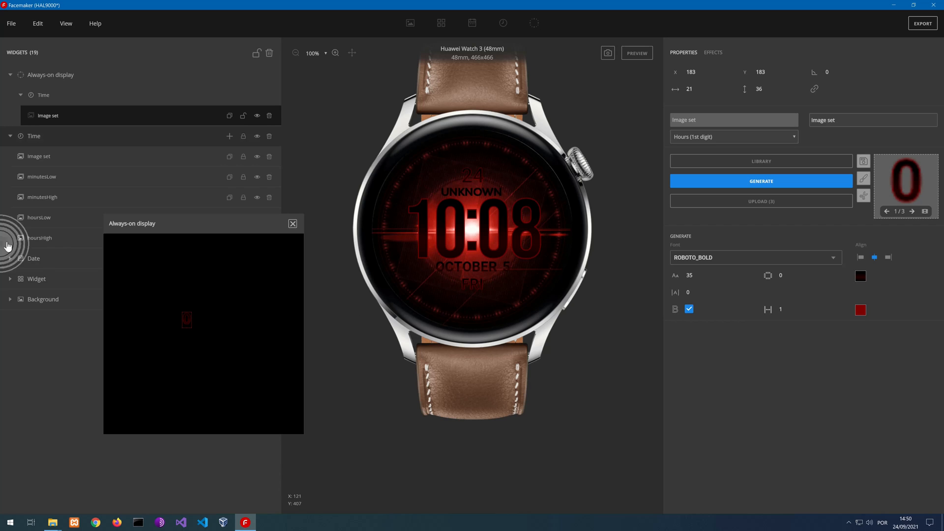
key(ctrl)
click(49, 239)
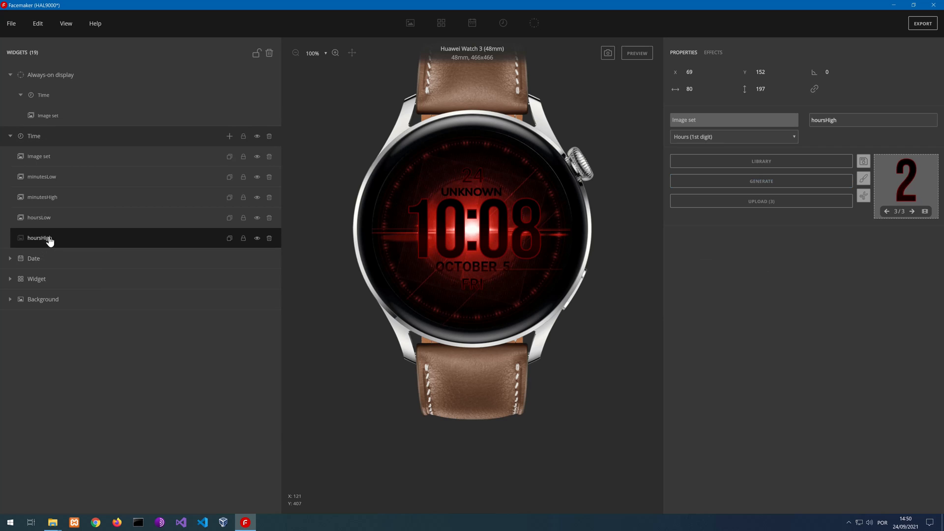
click(708, 186)
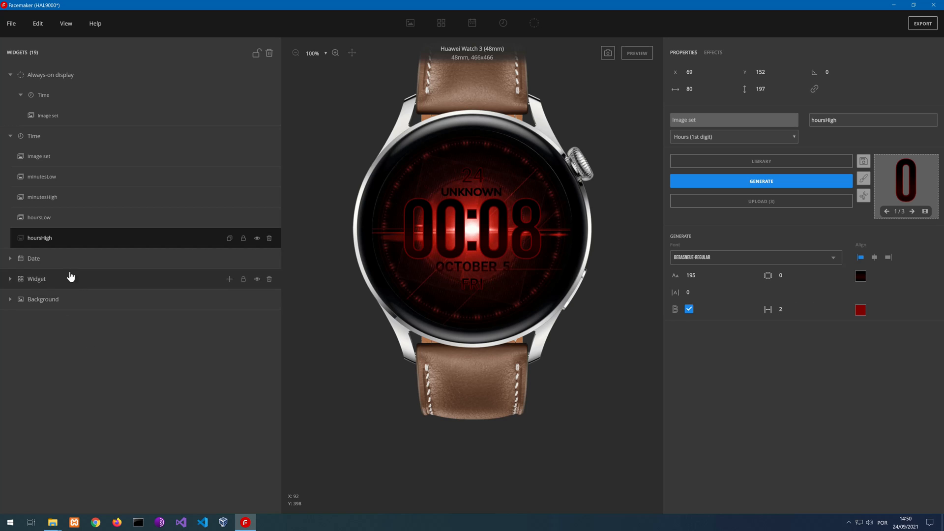
Generate the always-on hour digits in the BEBASNEUE-REGULAR font with a font size of 195
click(101, 116)
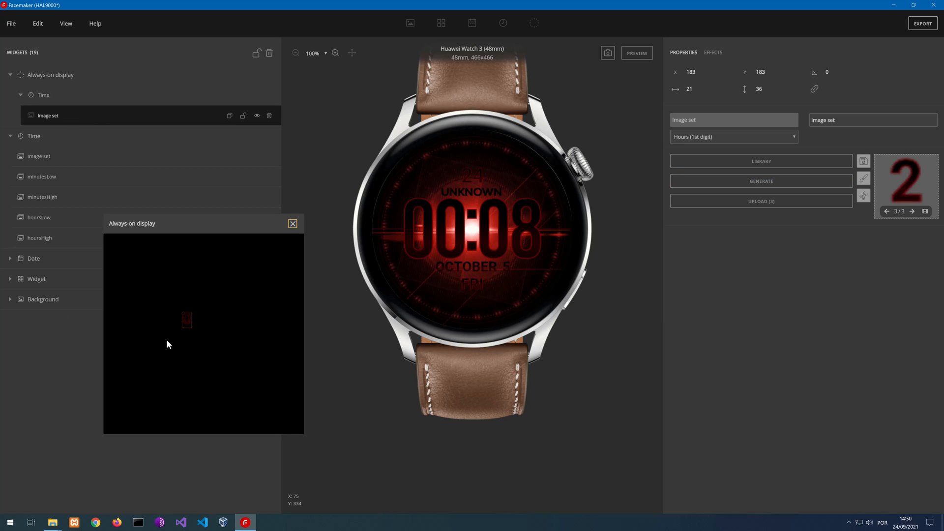
click(734, 188)
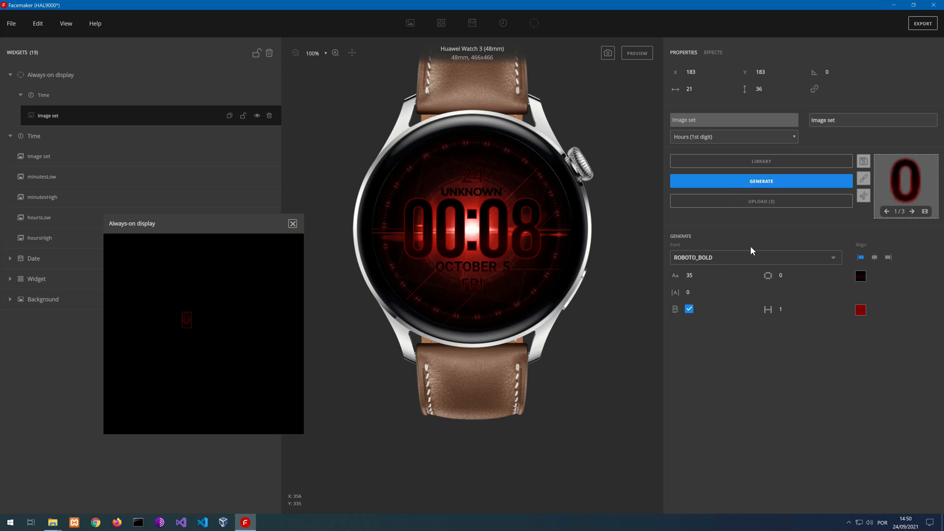
click(708, 260)
scroll(722, 344, up, 10)
scroll(720, 344, down, 3)
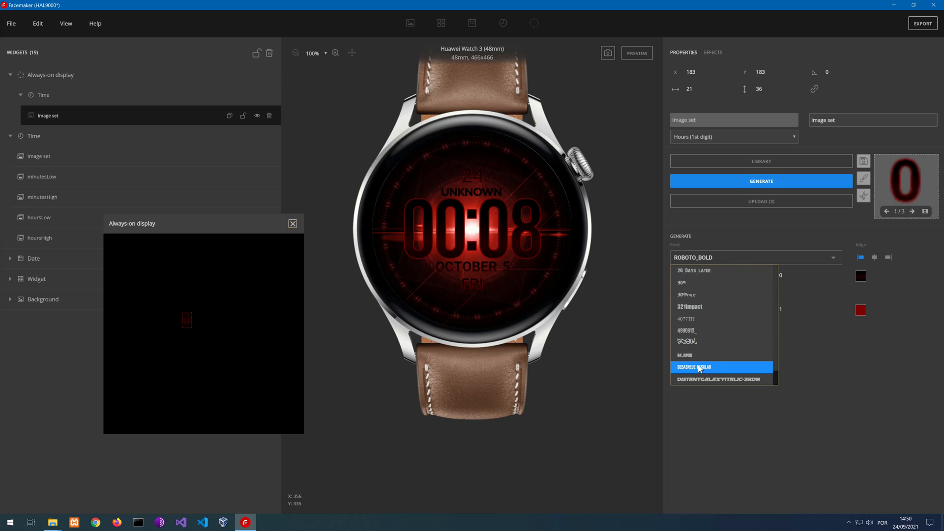
click(703, 362)
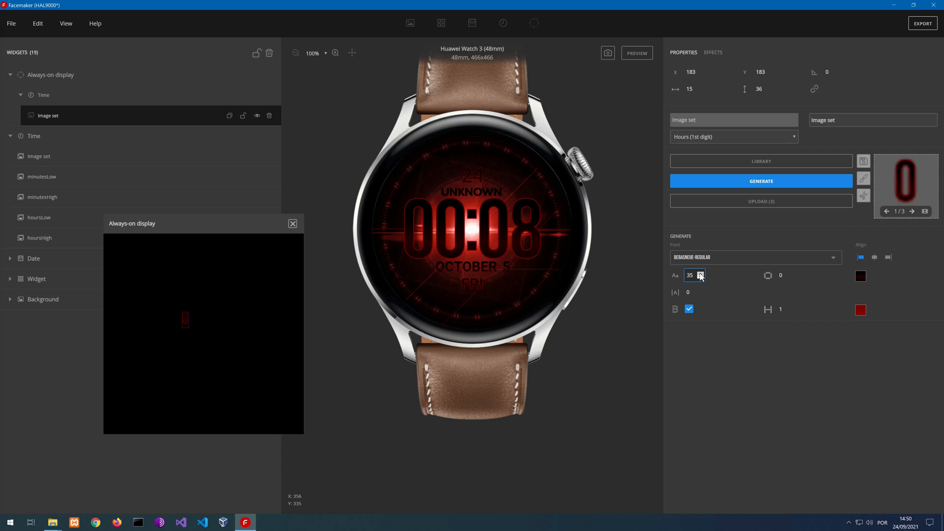
drag(700, 276, 700, 276)
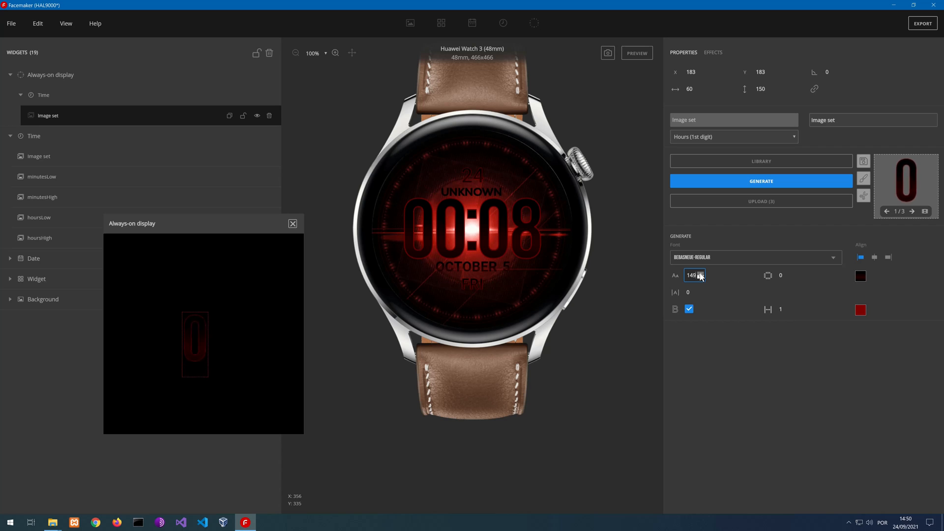
drag(701, 276, 701, 276)
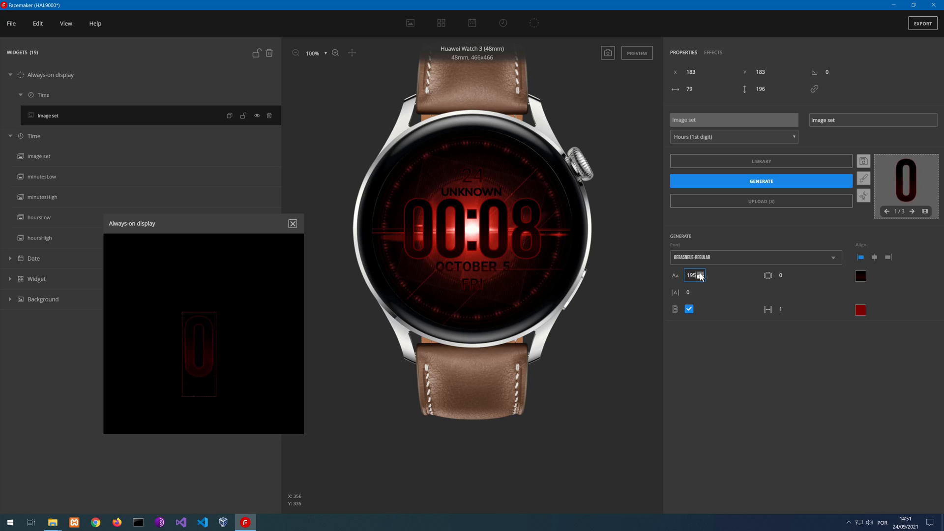
Show the guidelines and move the always-on first hour digit to about X 78, Y 158
click(65, 24)
click(72, 84)
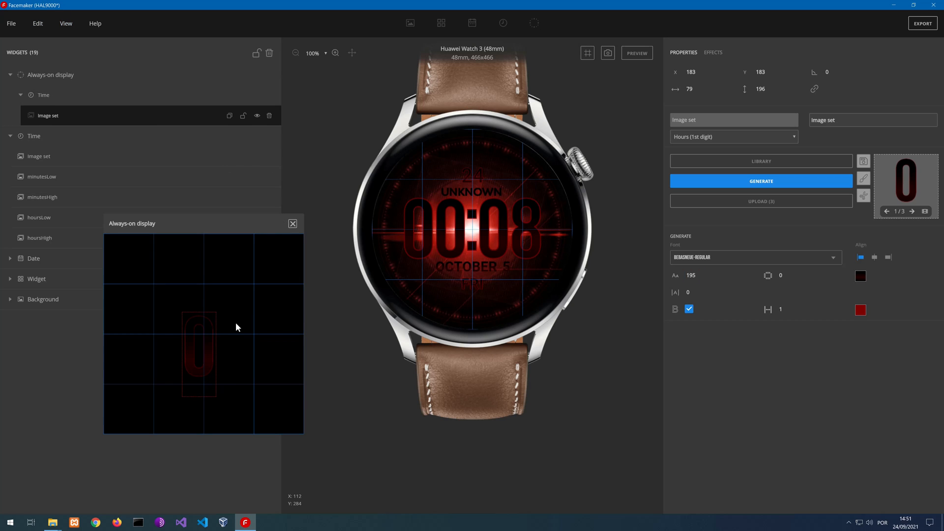
drag(193, 339, 143, 342)
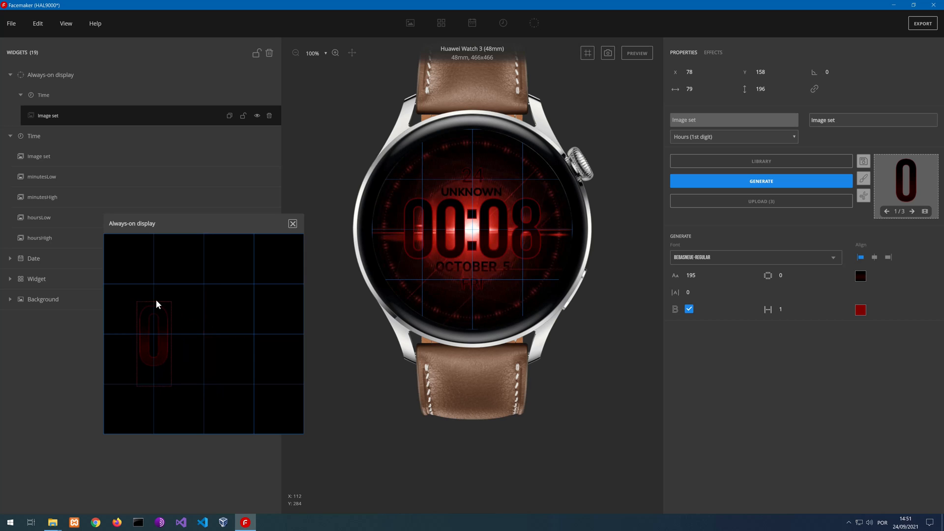
Set the always-on first hour digit's position to X 69, Y 152, matching the main Time group's hoursHigh
click(41, 237)
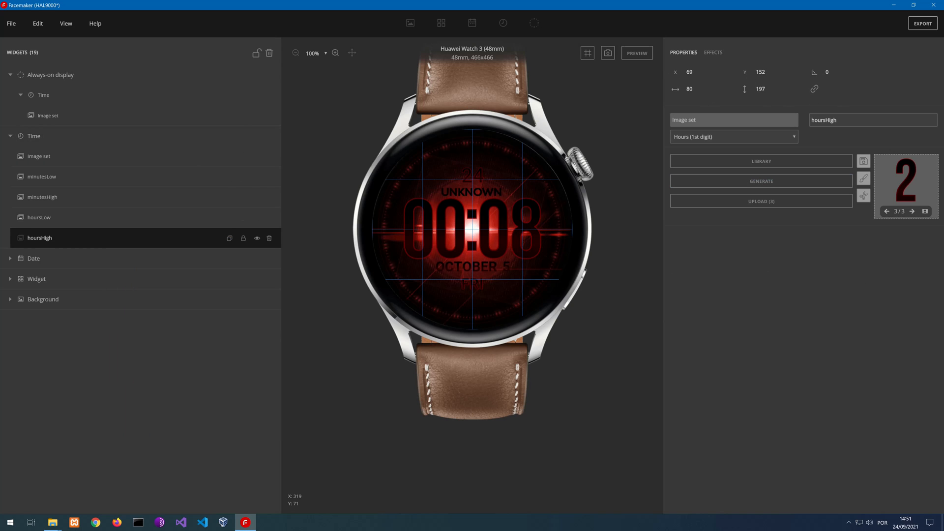
click(74, 89)
click(68, 116)
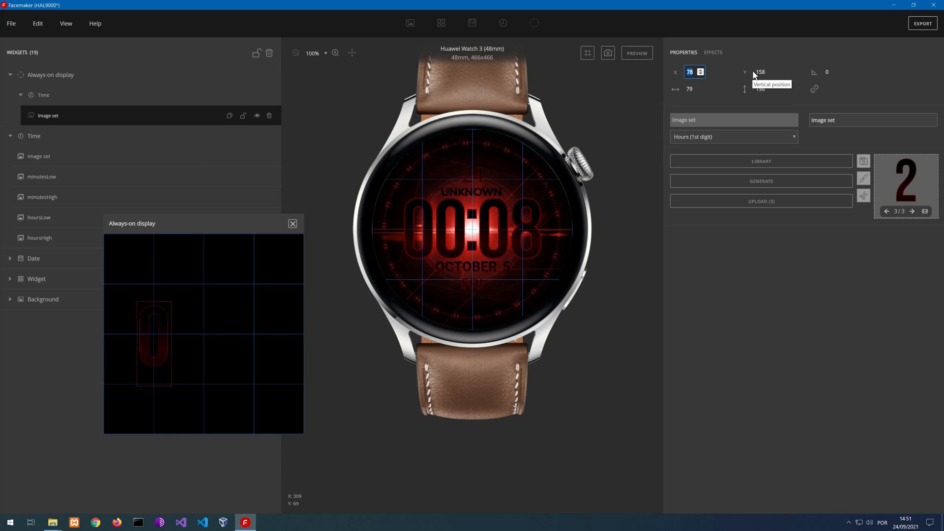
text(69)
key(Tab)
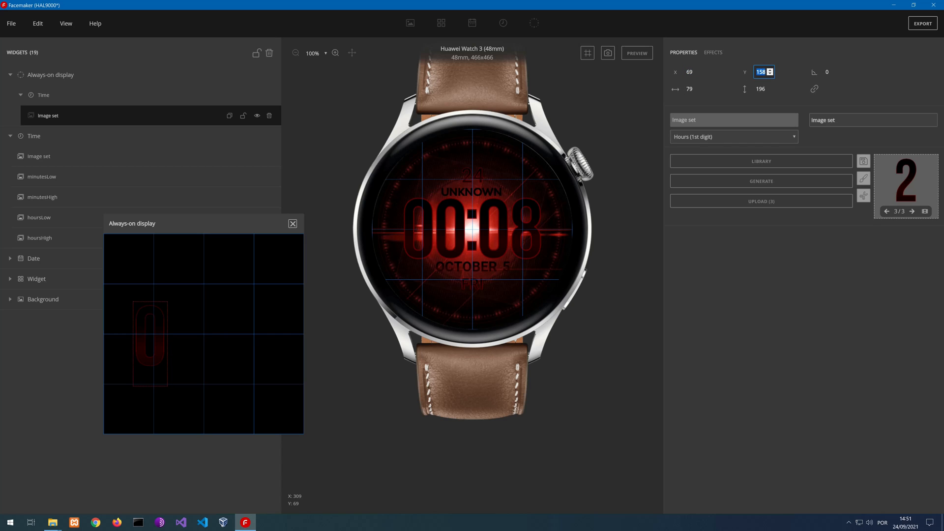
text(152)
Duplicate the always-on hour digit image set three times
click(230, 118)
click(228, 118)
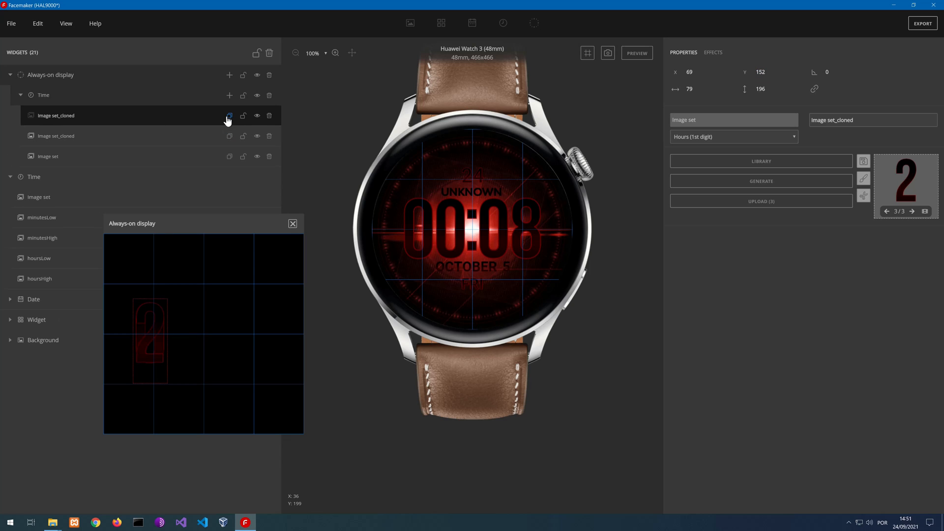
click(227, 119)
Rename the original always-on image set as hoursHigh and the copy directly above it as hoursLow
click(54, 183)
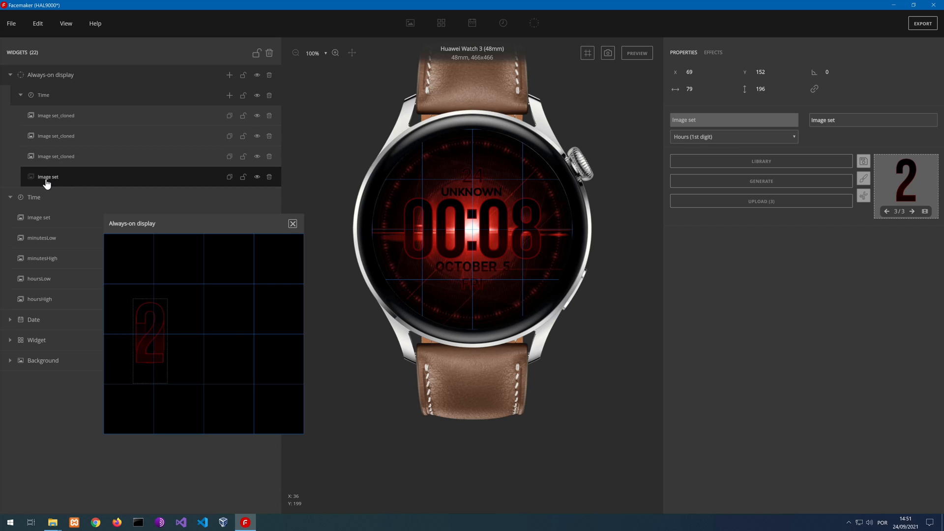
double_click(51, 180)
text(hoursHigh)
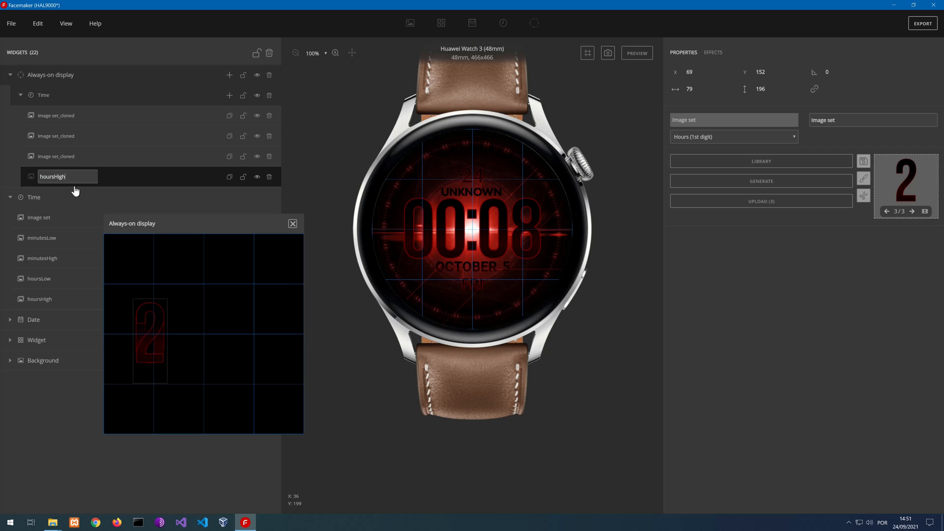
key(Return)
click(64, 162)
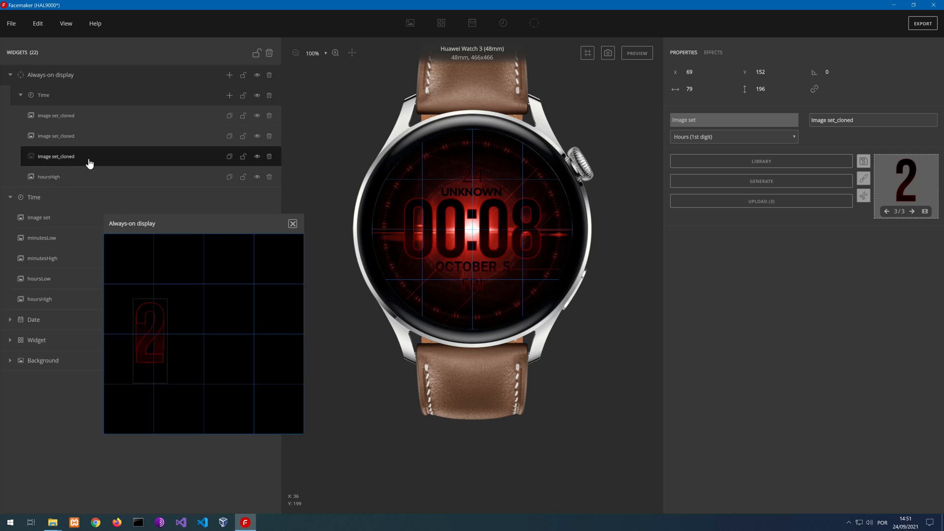
double_click(59, 160)
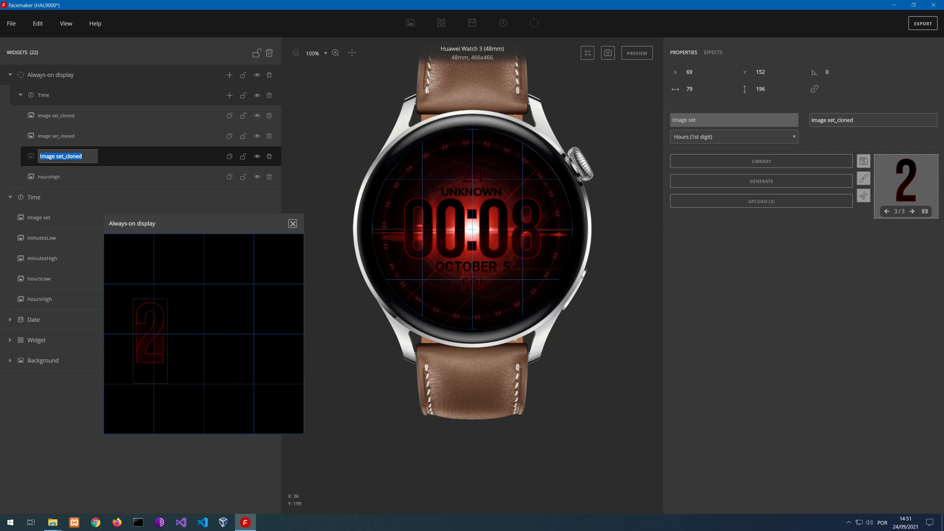
text(hoursLow)
key(Return)
Rename the two remaining always-on image set copies as minutesHigh and minutesLow, with minutesLow as the uppermost one
double_click(59, 136)
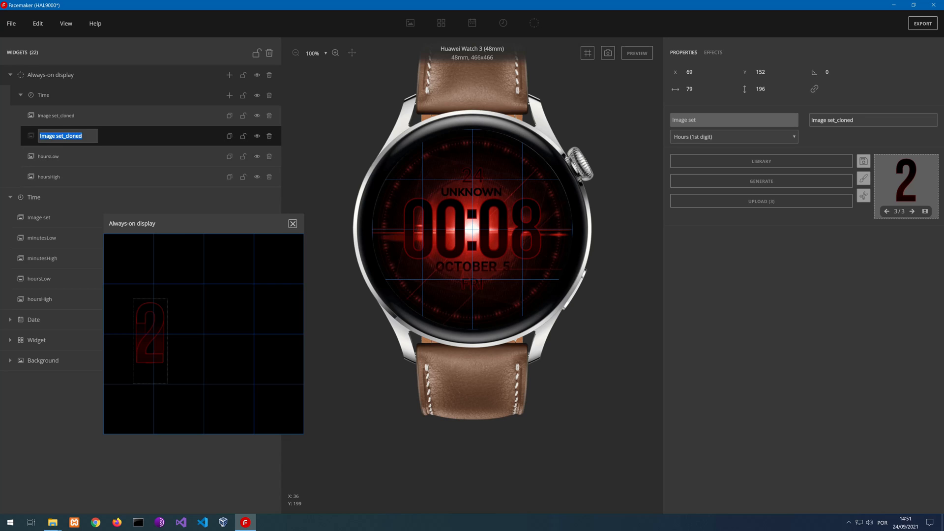
text(minutesHigh)
key(Return)
click(63, 125)
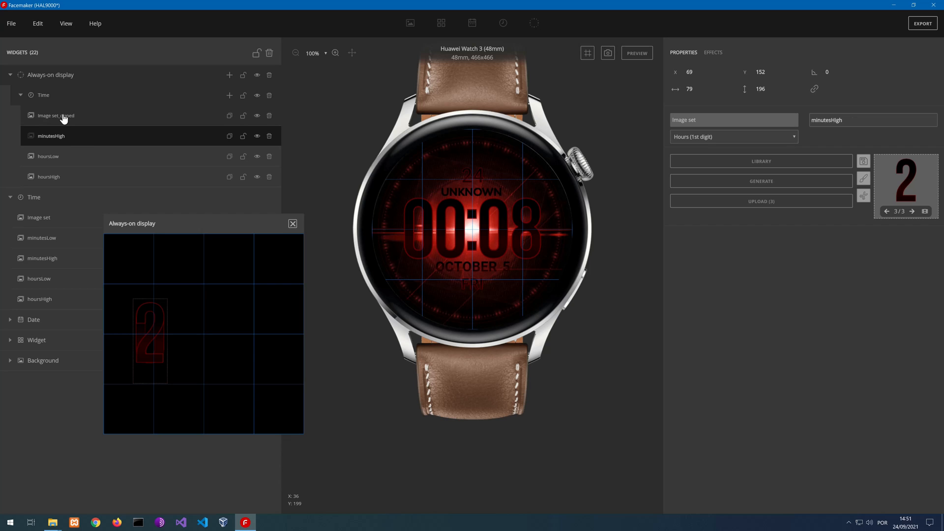
click(63, 118)
text(minut)
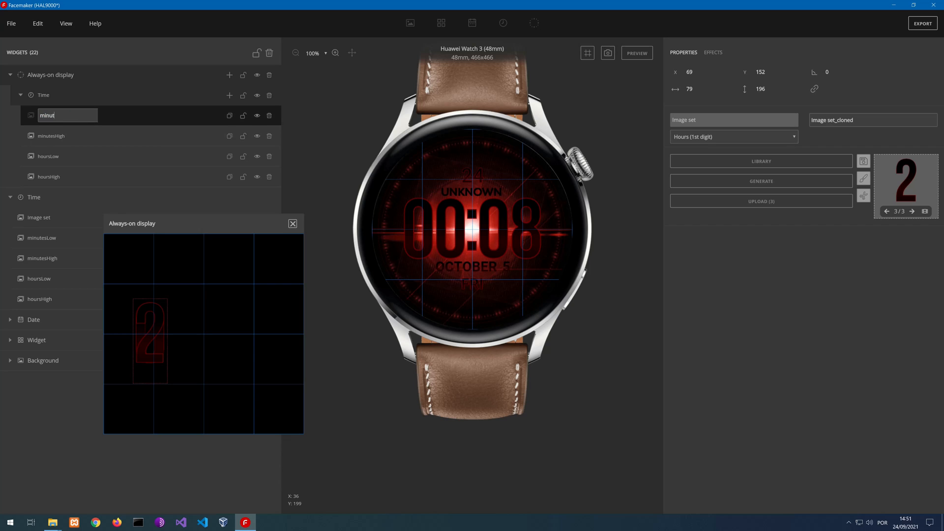
text(esLow)
key(Return)
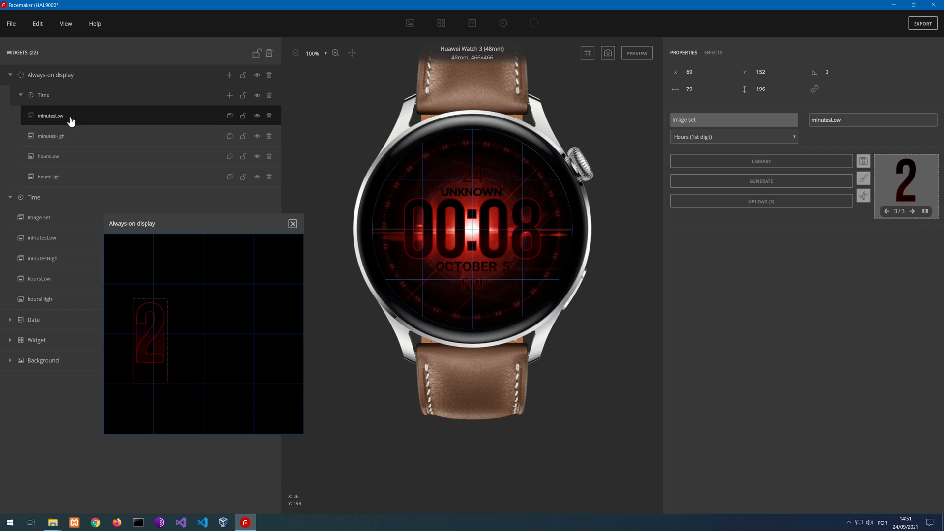
Assign the always-on hoursLow image set to Hours (2nd digit) and generate its digit images
click(78, 183)
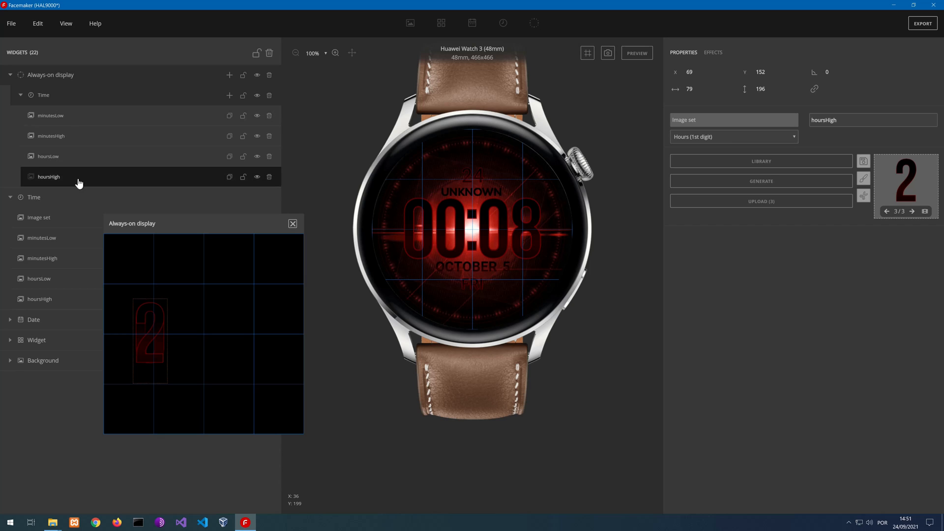
click(53, 158)
click(686, 137)
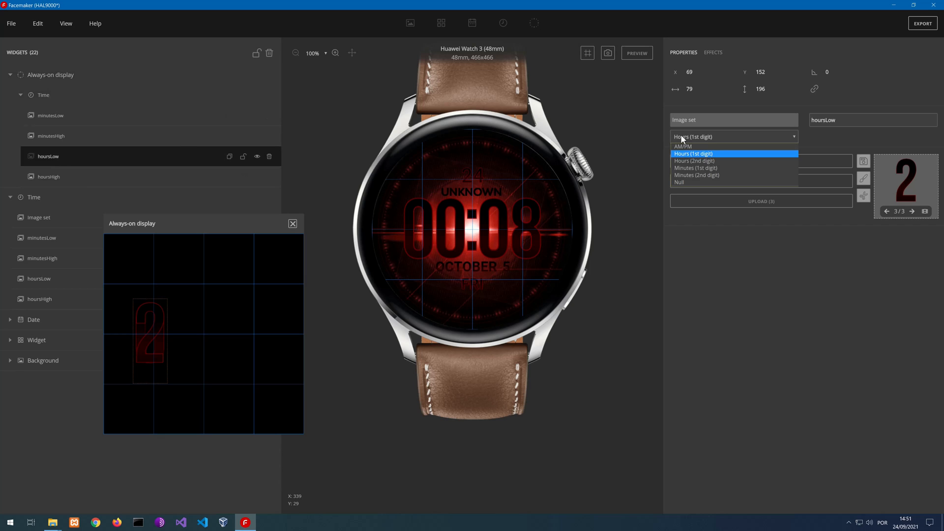
click(701, 161)
click(738, 182)
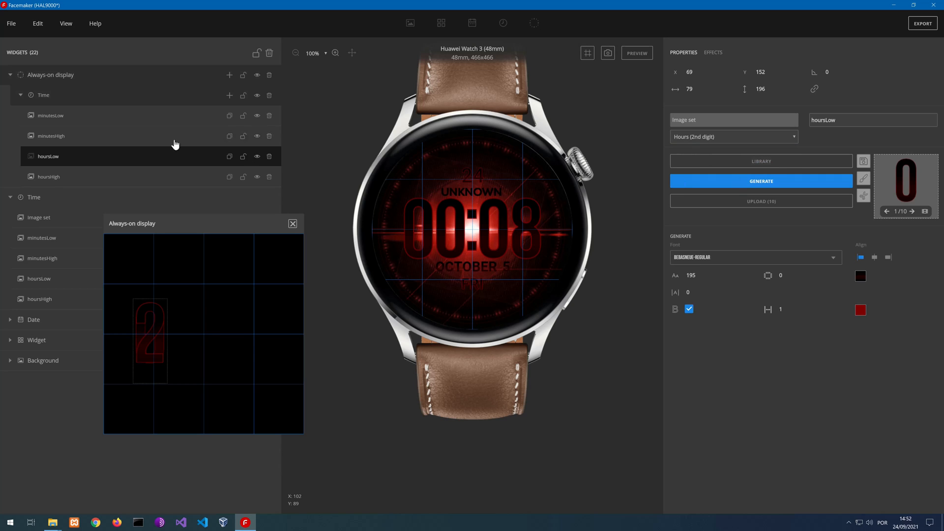
Assign the always-on minutesHigh image set to Minutes (1st digit) and generate its digit images
click(65, 136)
click(709, 131)
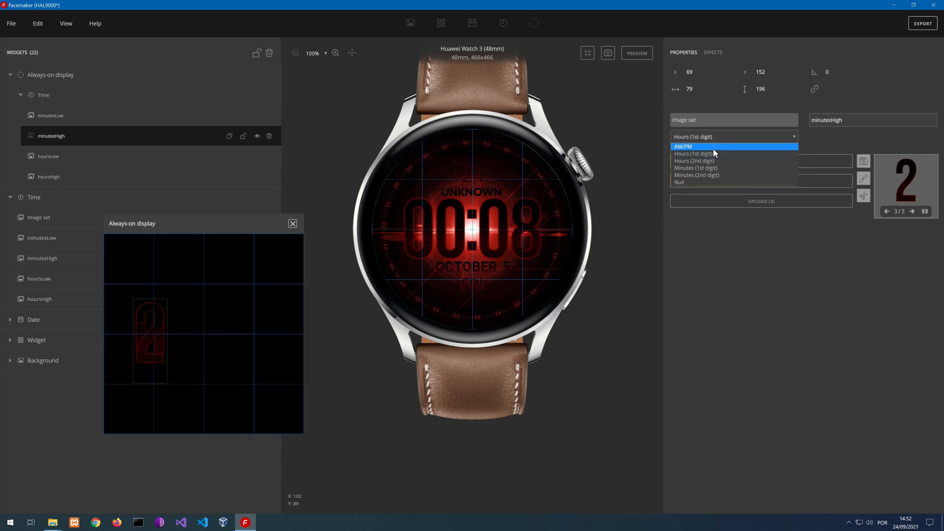
click(707, 168)
click(748, 183)
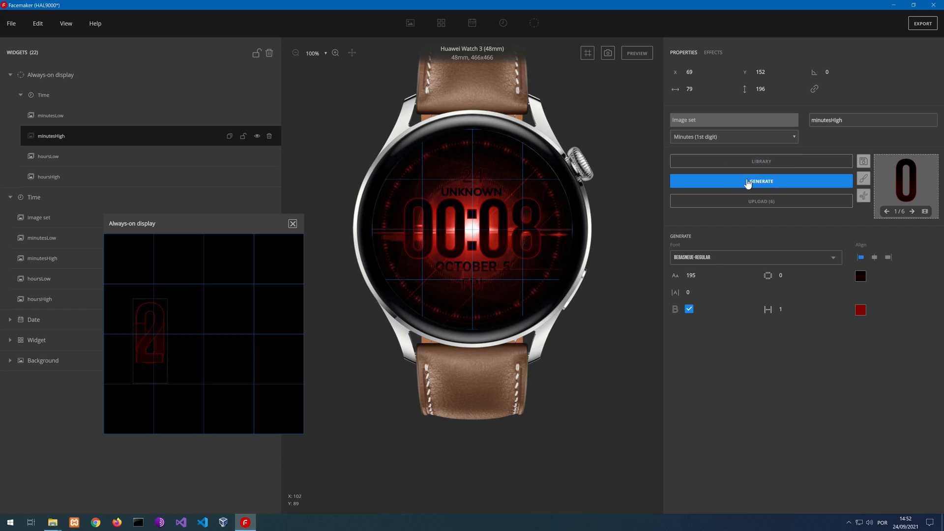
Assign the always-on minutesLow image set to Minutes (2nd digit) and generate its digit images
click(55, 116)
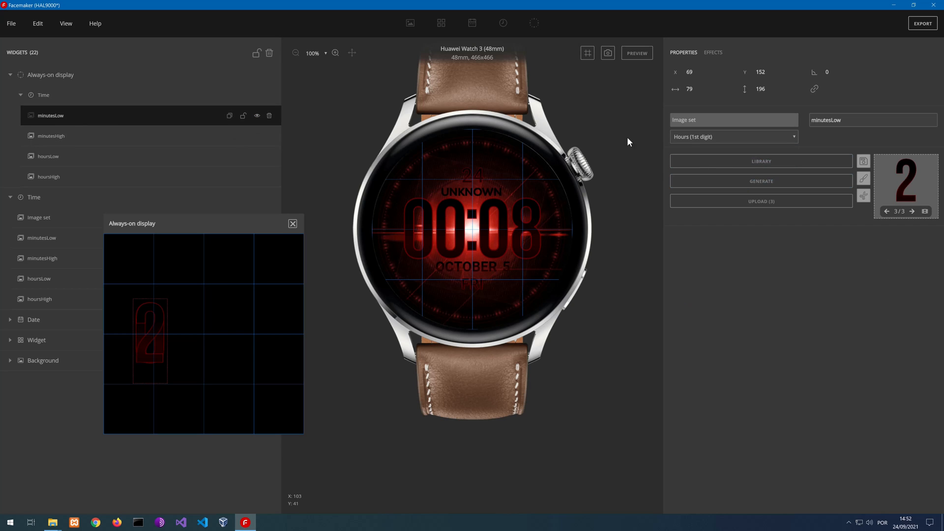
click(688, 139)
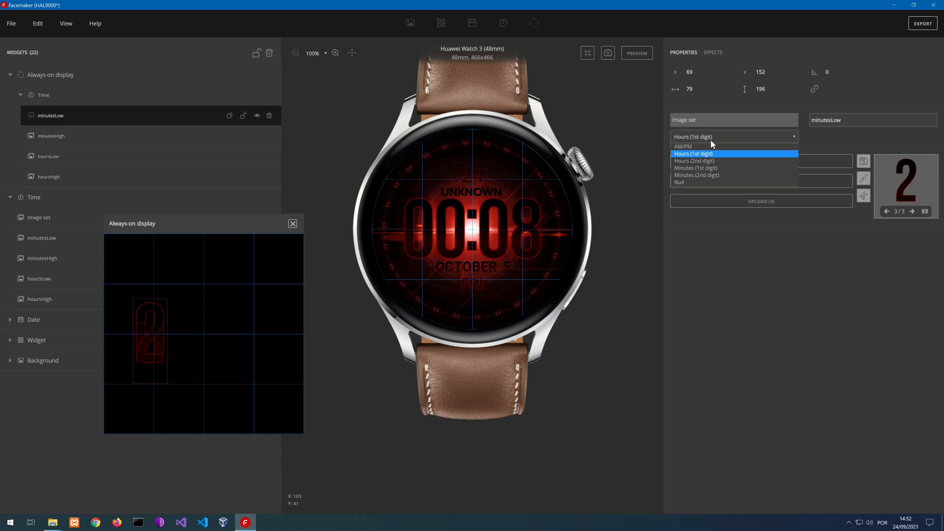
click(700, 175)
click(765, 182)
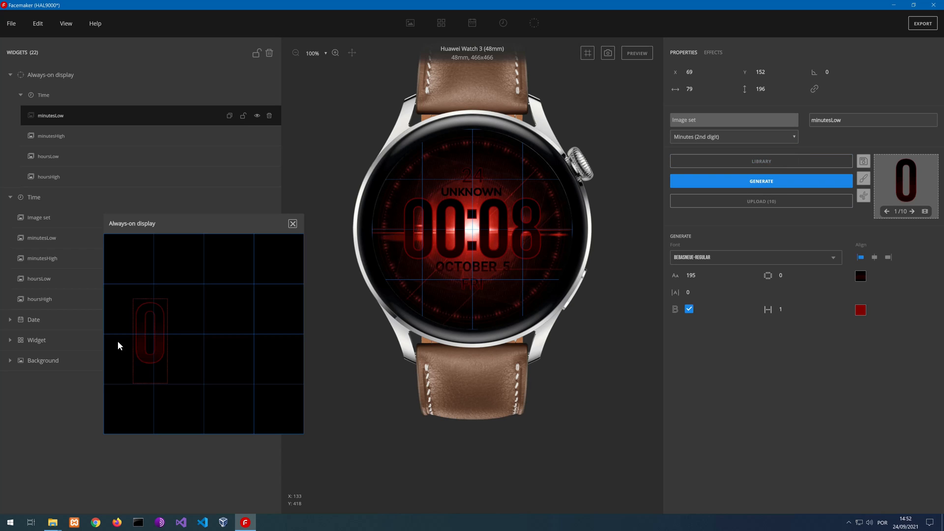
Set the always-on hoursLow digit's X position to 143, matching the main Time group's hoursLow
click(68, 154)
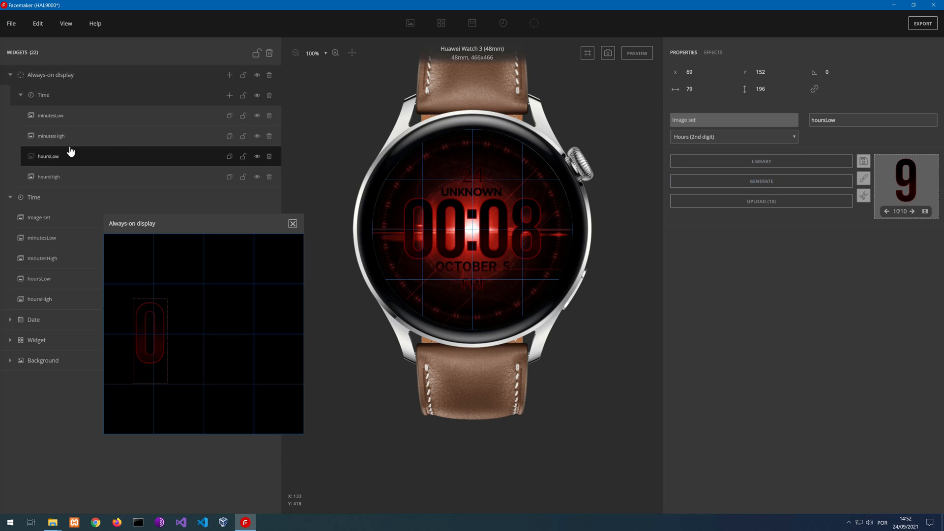
click(39, 279)
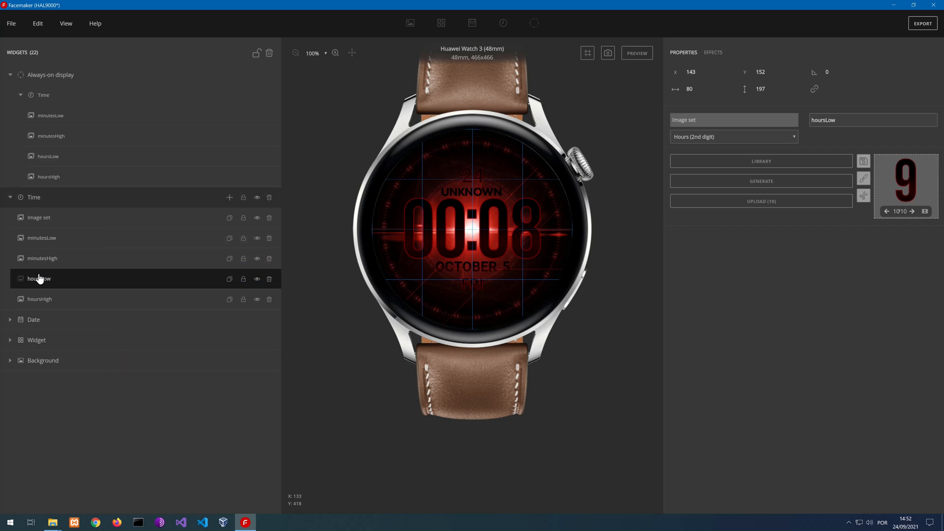
click(43, 159)
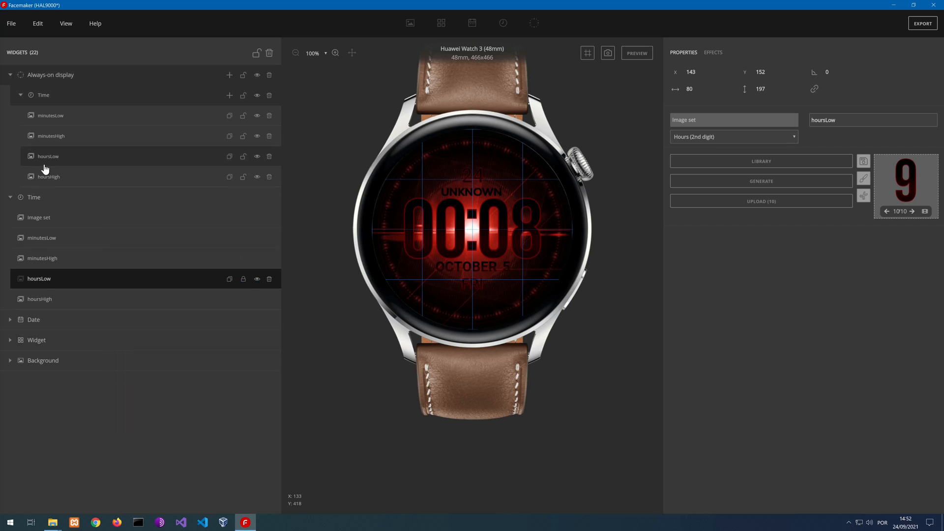
double_click(690, 71)
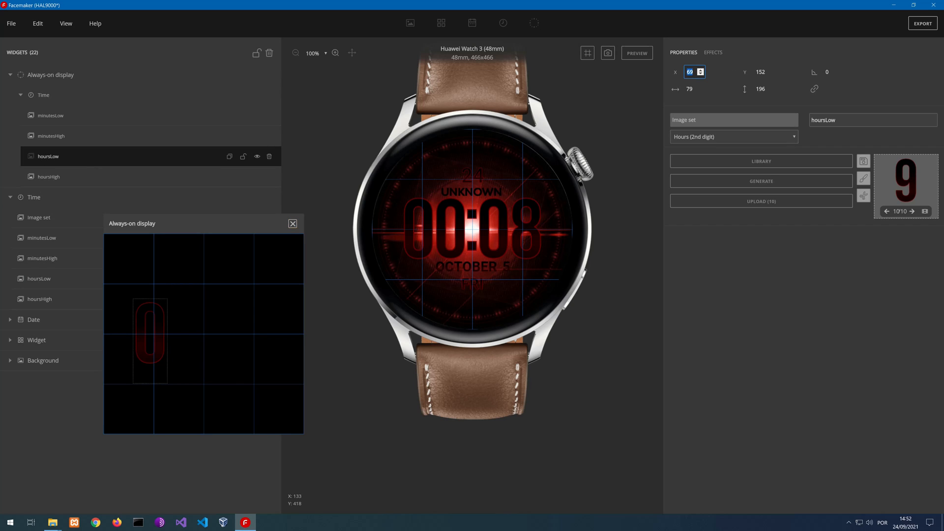
text(143)
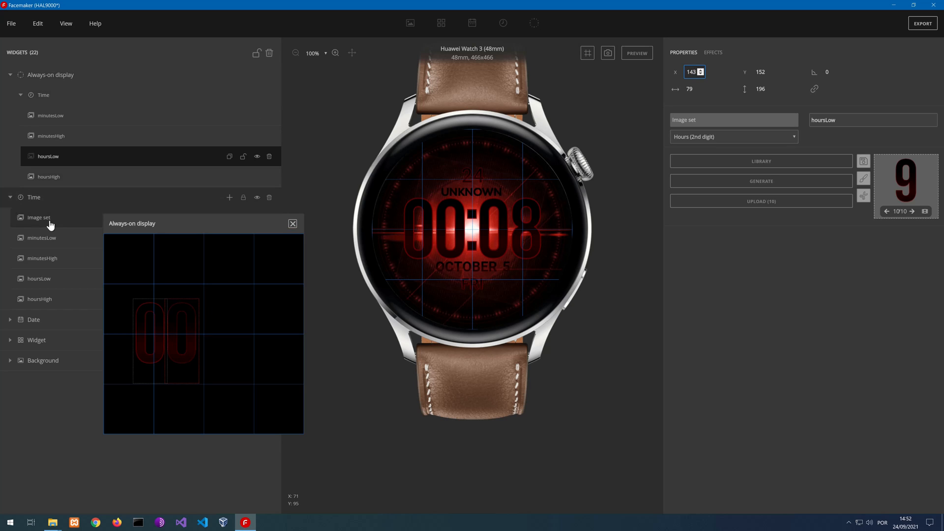
Set the always-on minutesHigh digit's X position to 244, matching the main Time group's minutesHigh
click(43, 264)
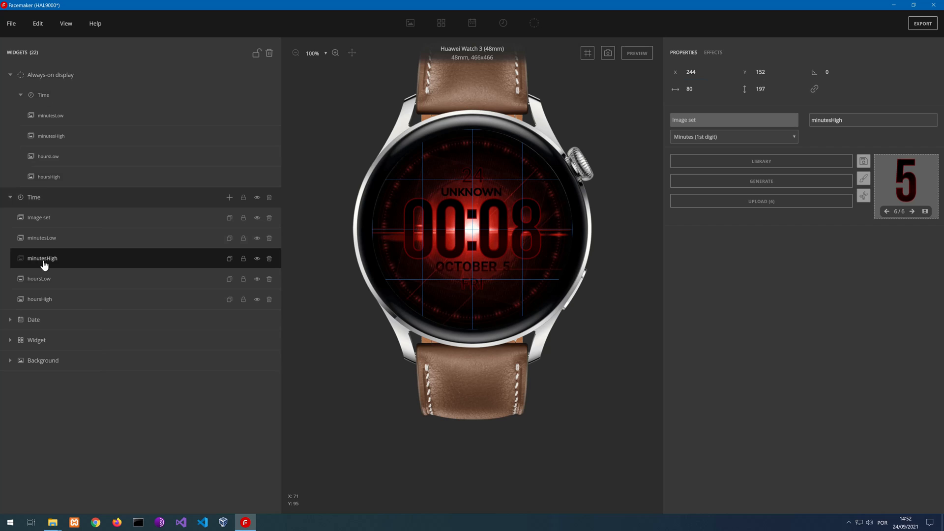
click(35, 136)
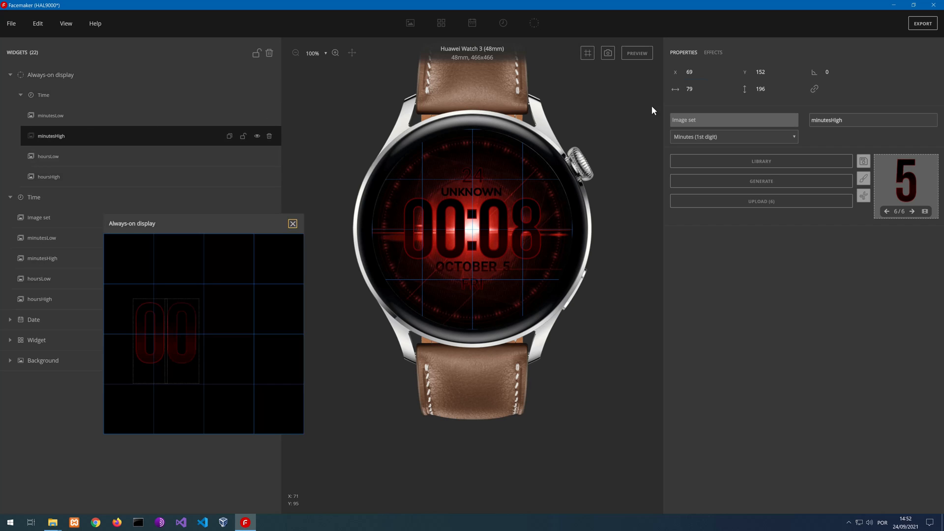
double_click(689, 72)
text(24)
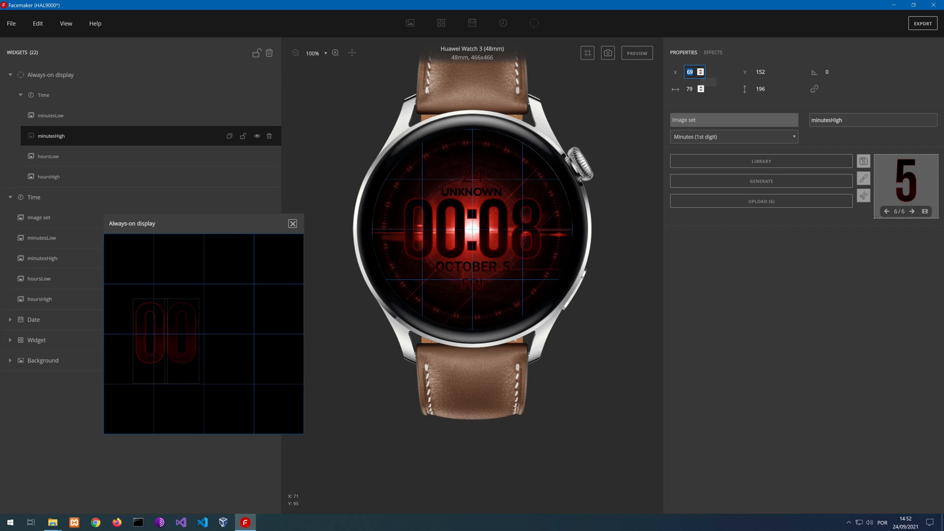
key(Return)
text(4)
key(Return)
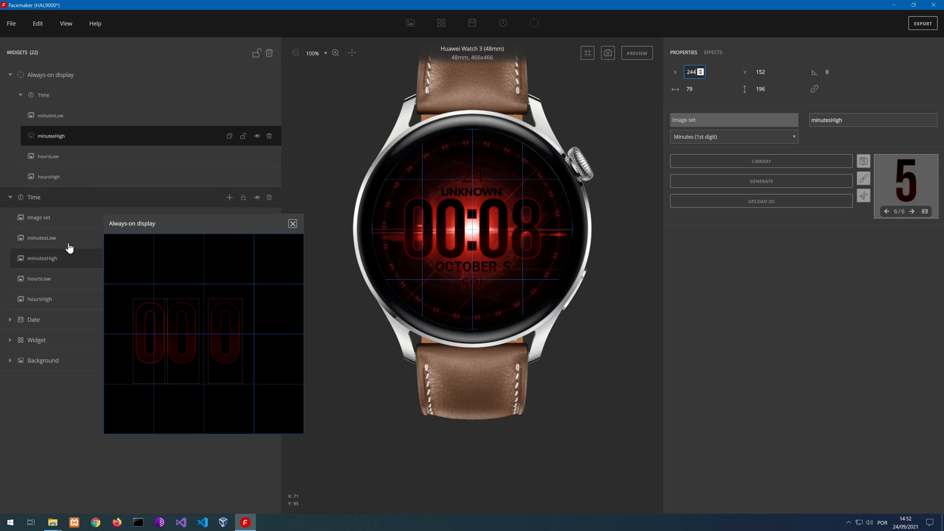
Set the always-on minutesLow digit's X position to 214, copied from the main Time group's seconds image set
click(43, 228)
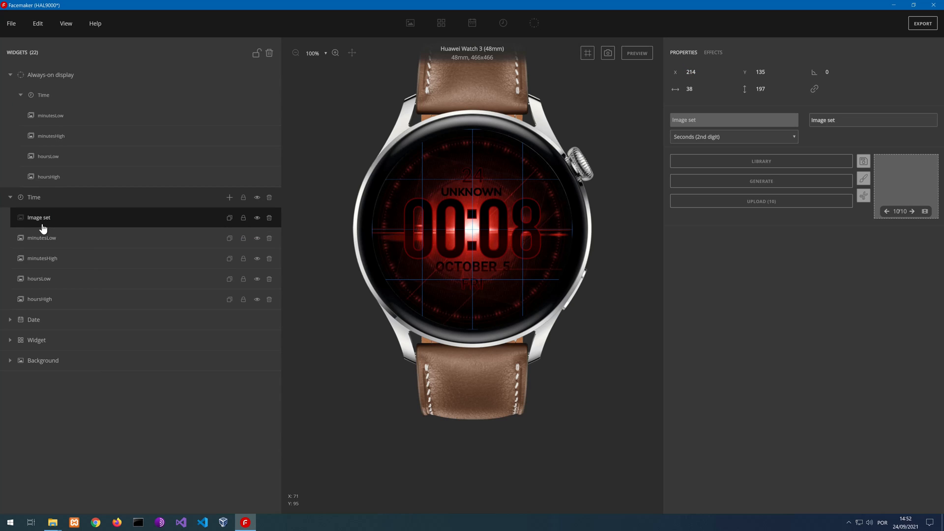
click(50, 119)
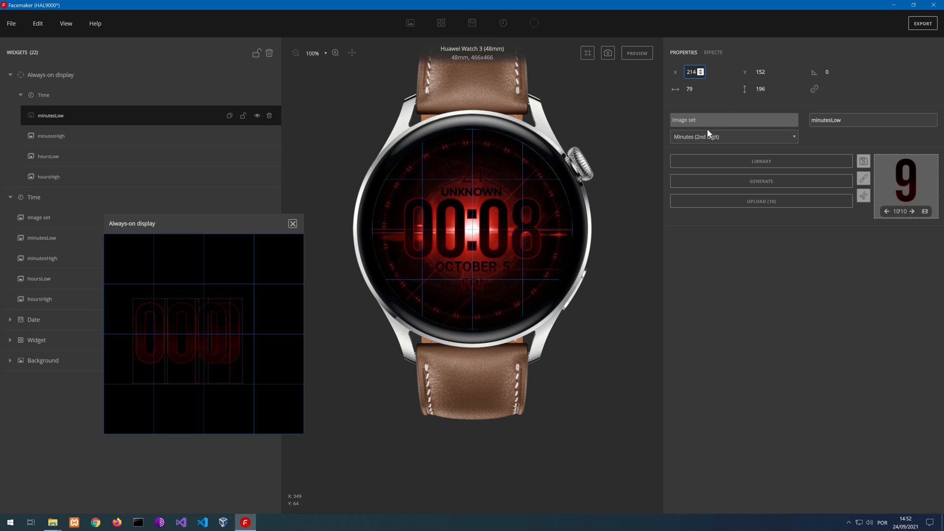
Set the always-on minutesLow digit's X position to 319, matching the main Time group's minutesLow
click(40, 241)
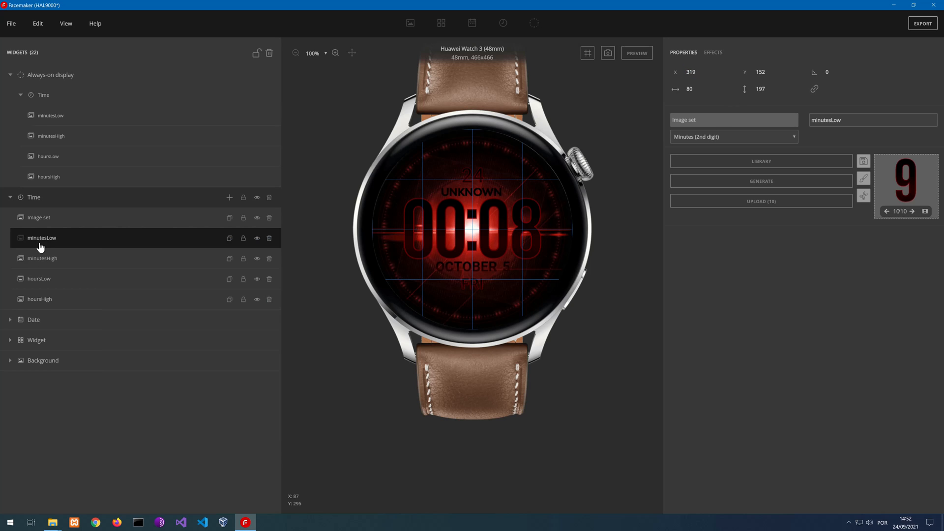
click(44, 116)
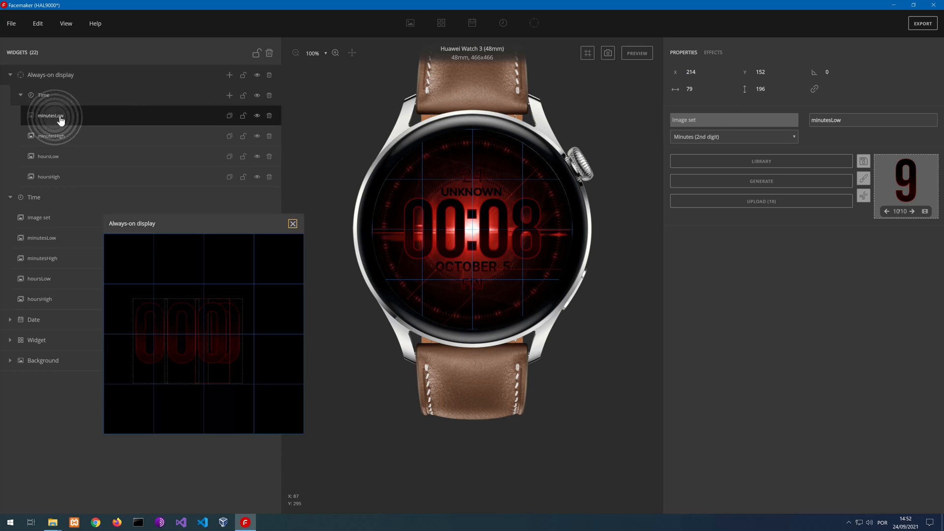
click(692, 72)
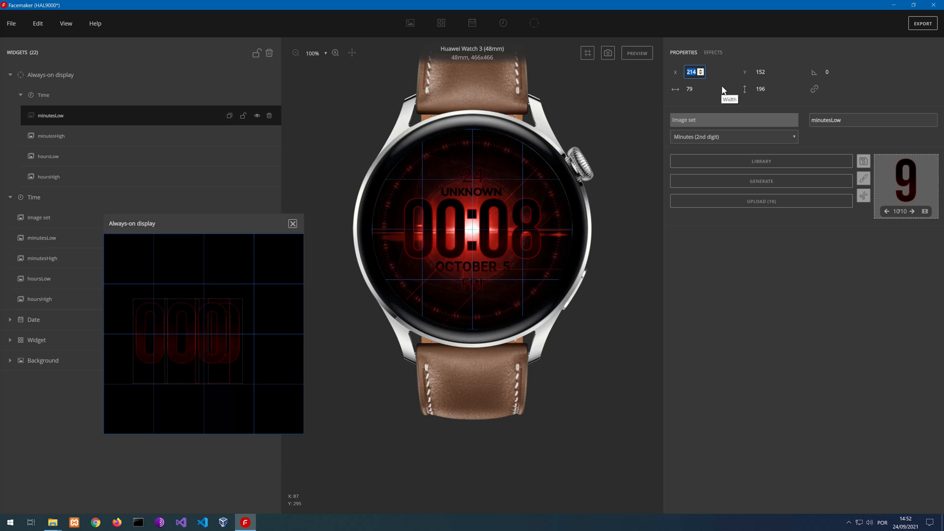
text(319)
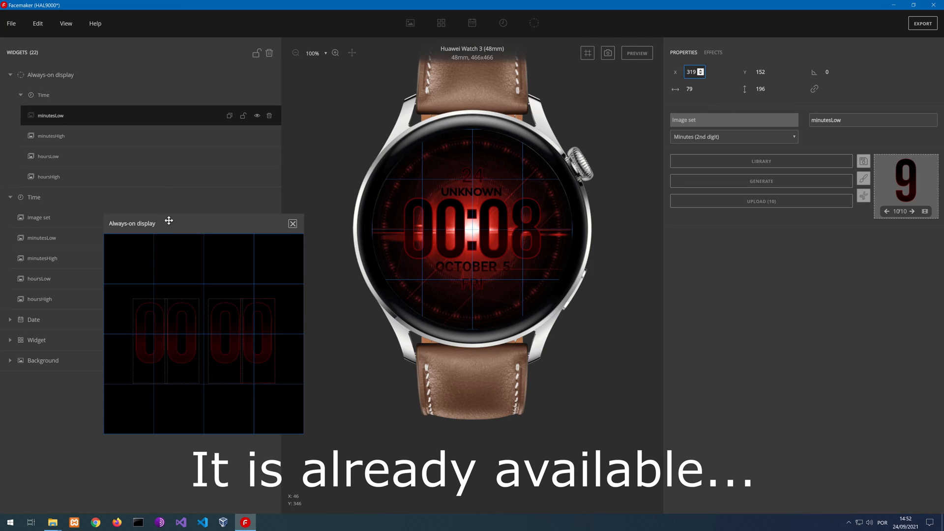
Add an artistic text ":" to the always-on Time group and place it between hours and minutes, at about X 216, Y 141
drag(169, 221, 376, 251)
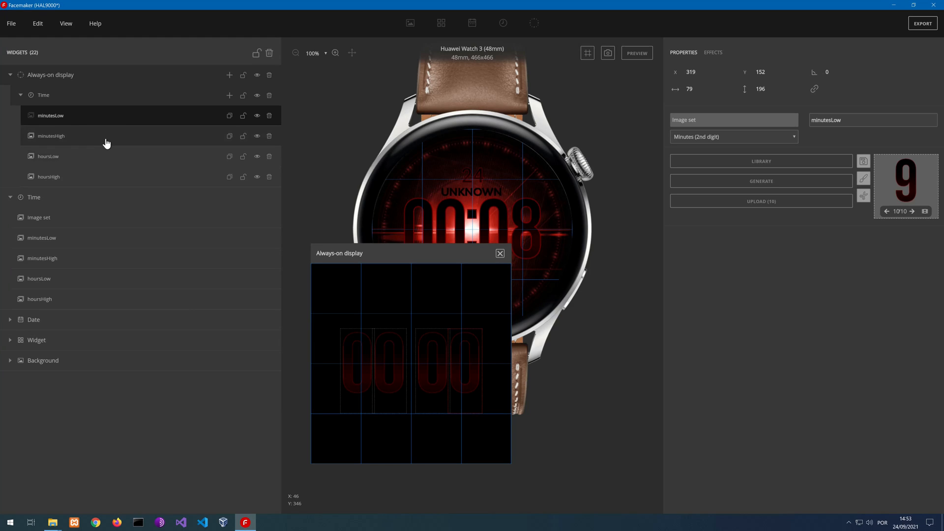
click(228, 97)
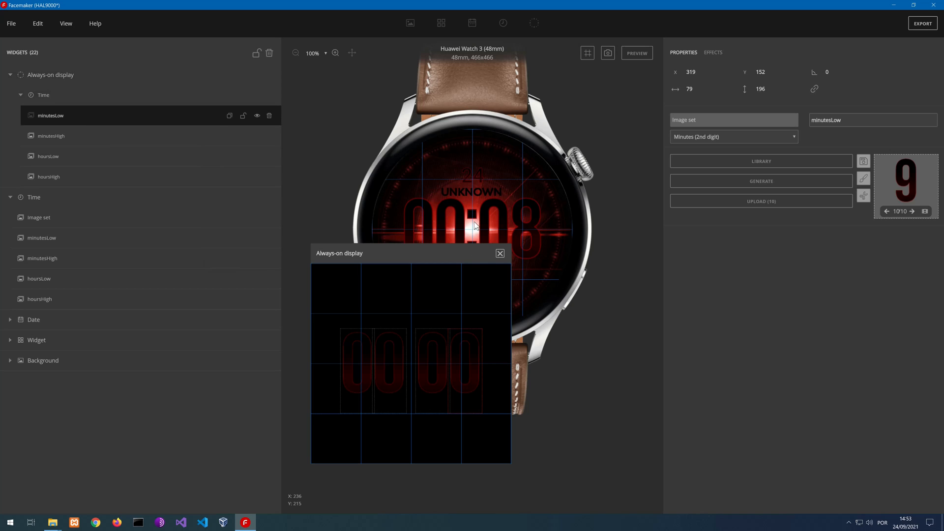
mouse_move(214, 146)
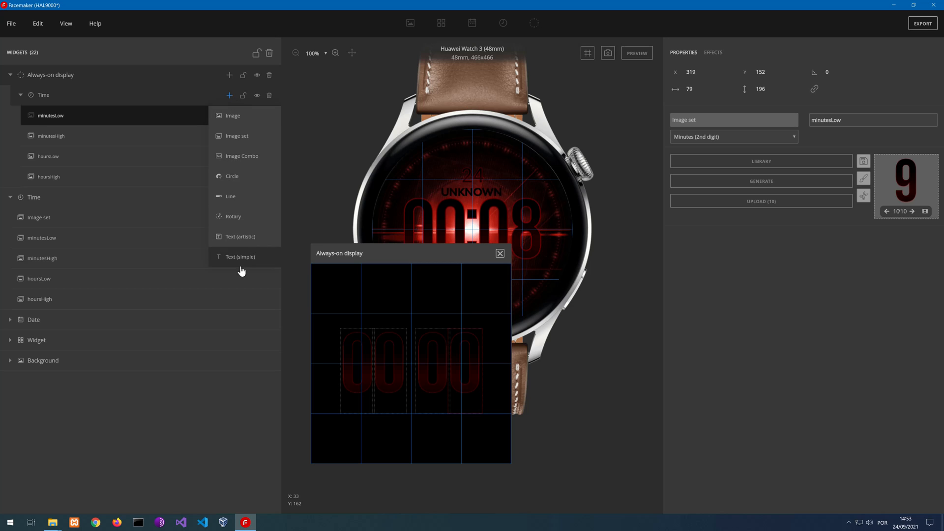
click(238, 237)
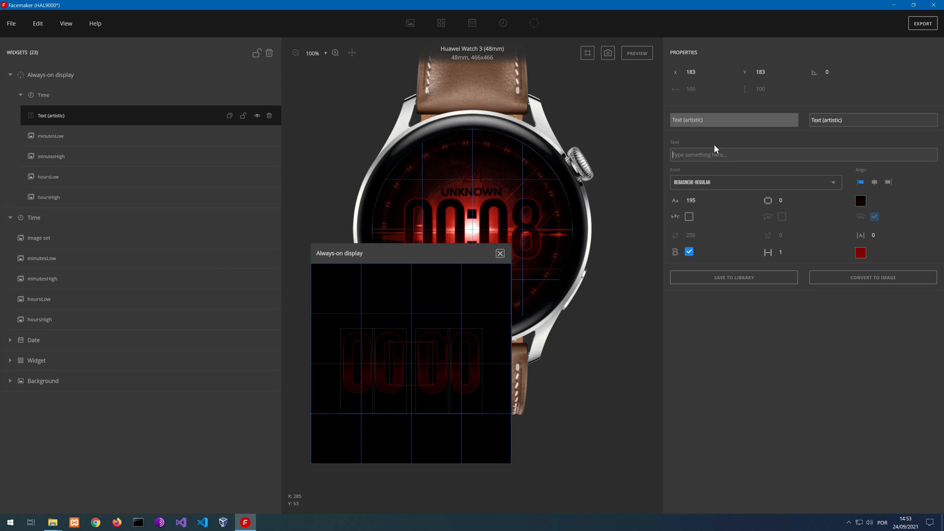
text(:)
drag(396, 403, 411, 386)
Lock the always-on Time group and hide the guidelines
click(243, 97)
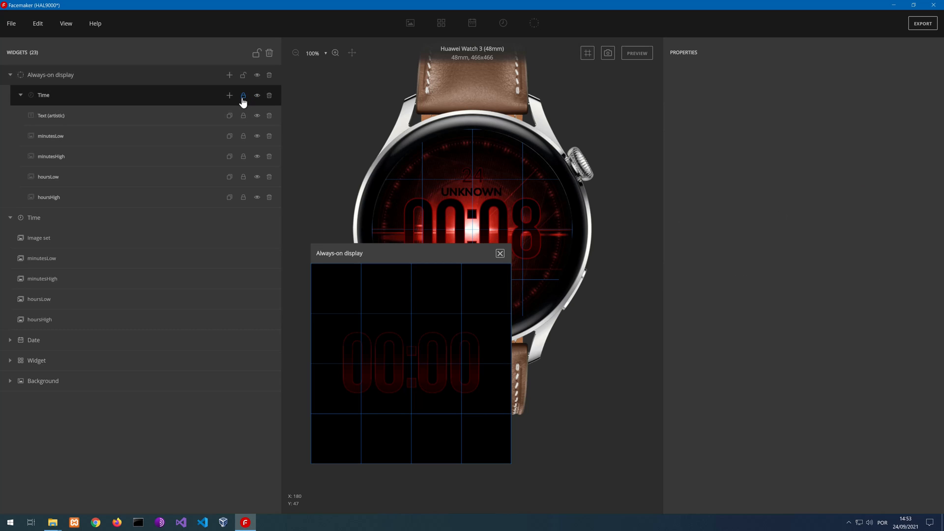
click(66, 24)
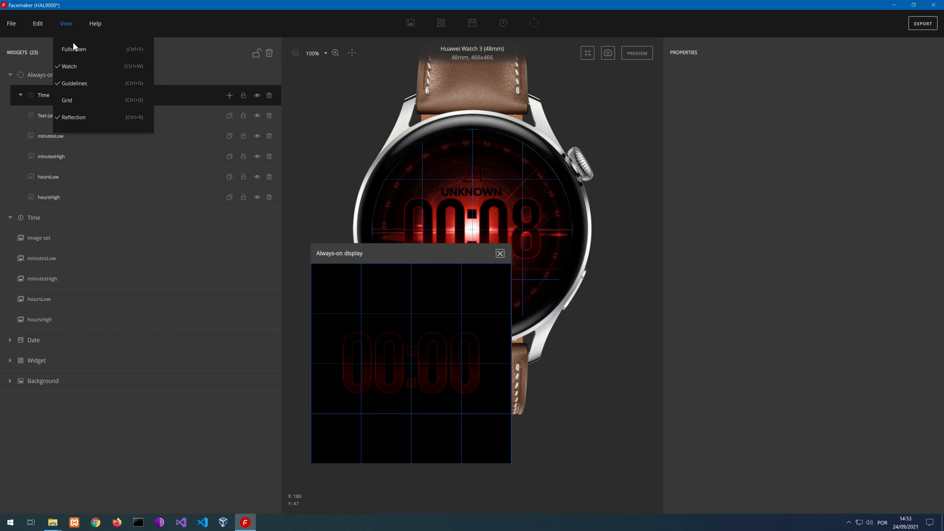
click(82, 87)
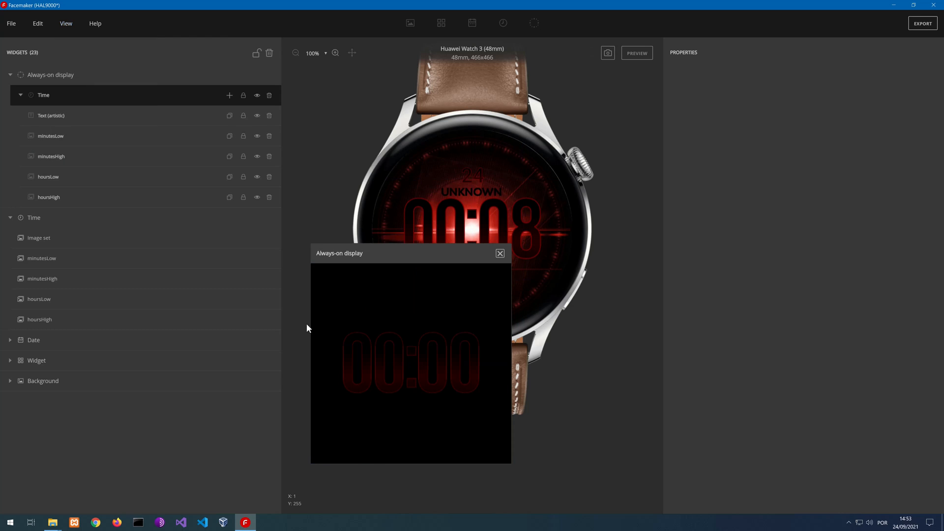
Set the always-on colon text's position to X 214, Y 135, matching the main Time group's seconds image set
click(76, 117)
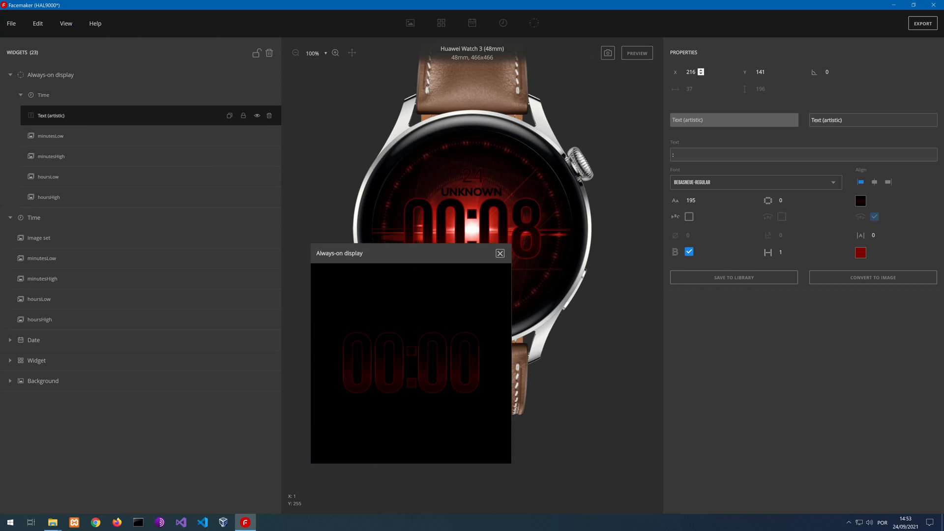
click(770, 73)
click(700, 74)
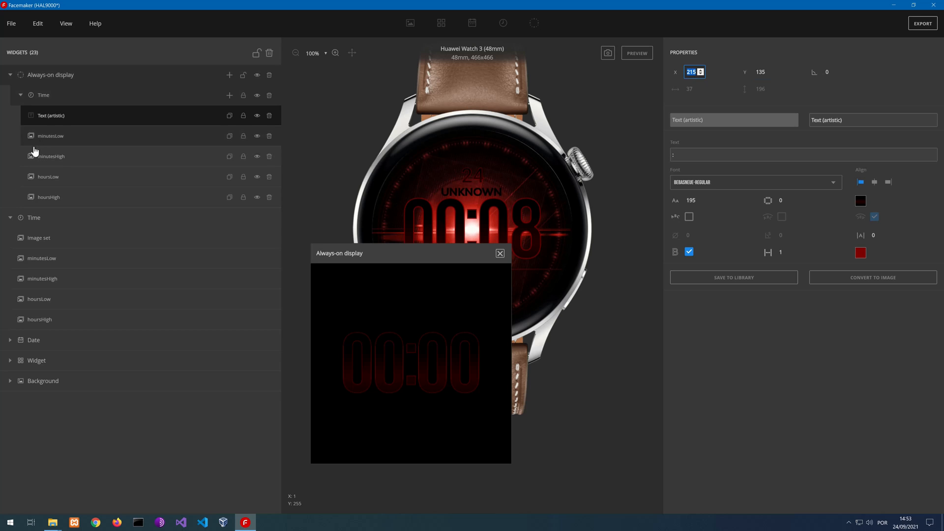
click(44, 240)
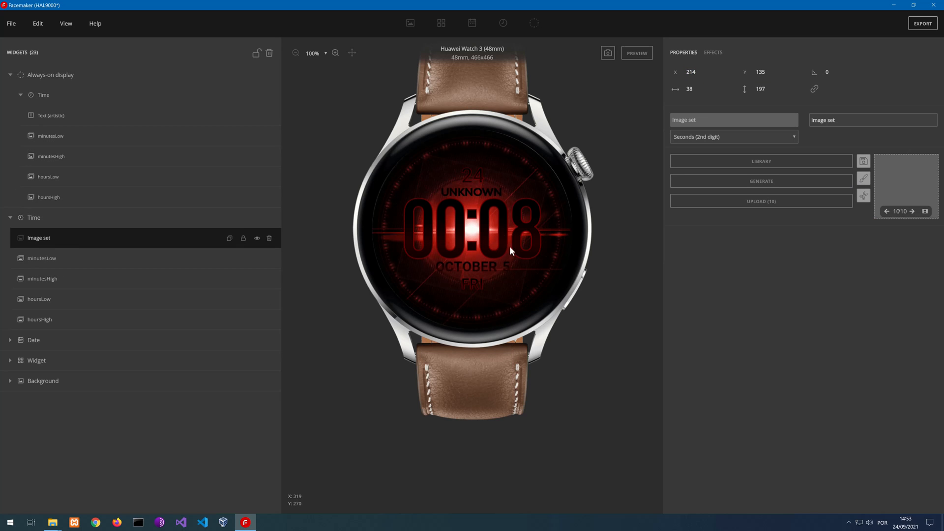
click(36, 123)
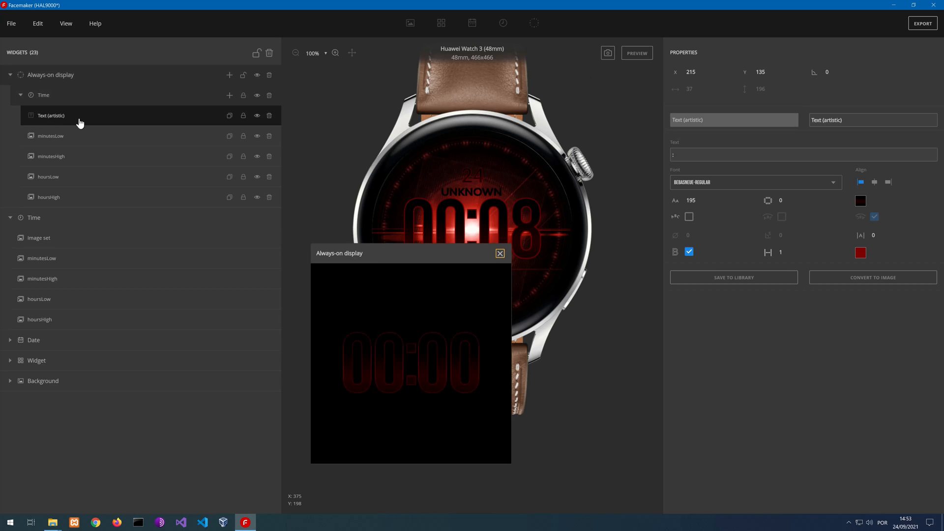
click(701, 74)
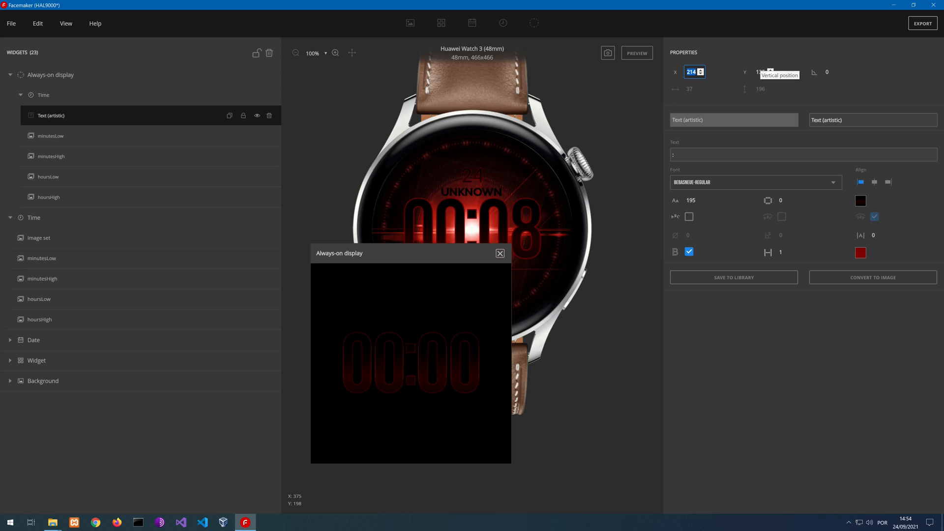
drag(390, 254, 690, 174)
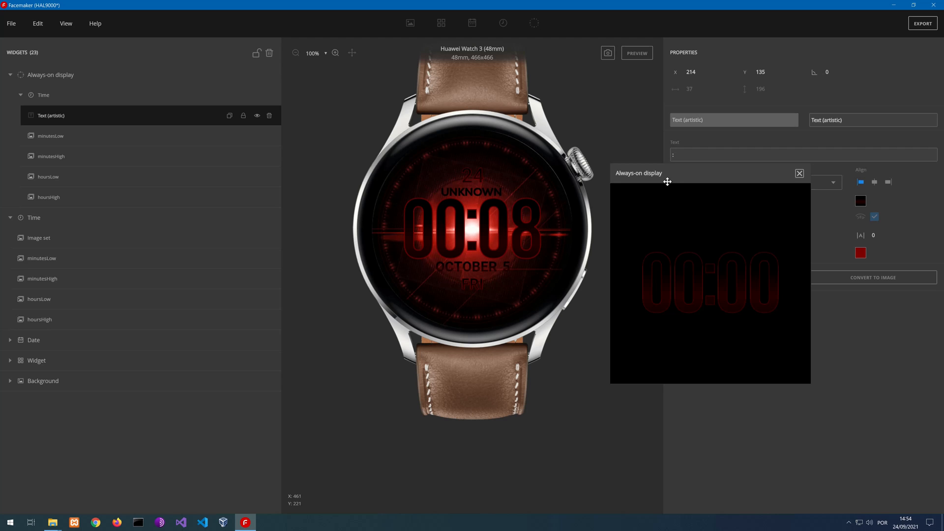
drag(665, 179, 217, 269)
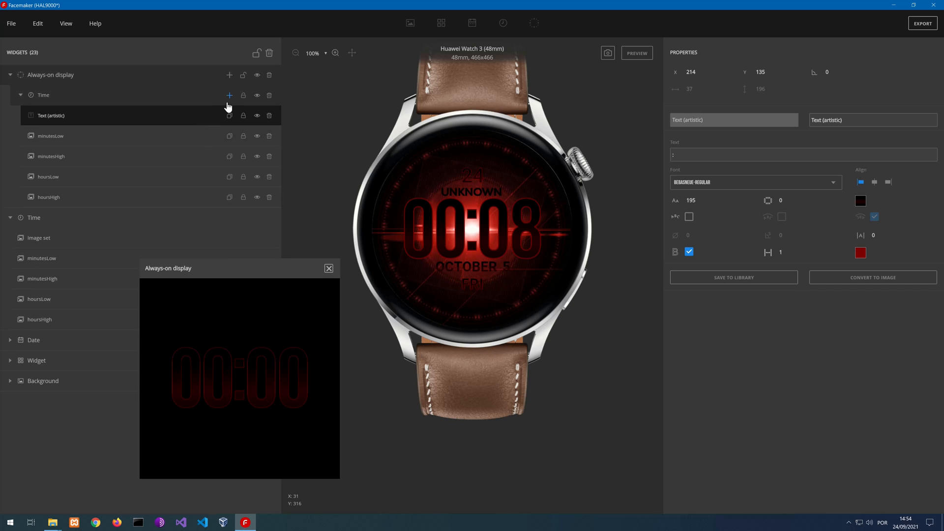
Add an image widget to the always-on Time group and move it below hoursHigh as the lowest layer
click(229, 95)
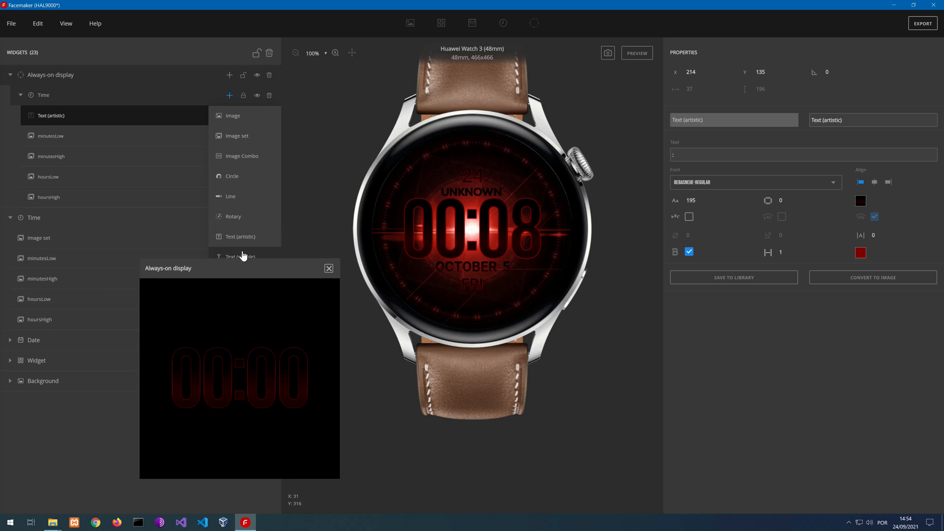
click(243, 119)
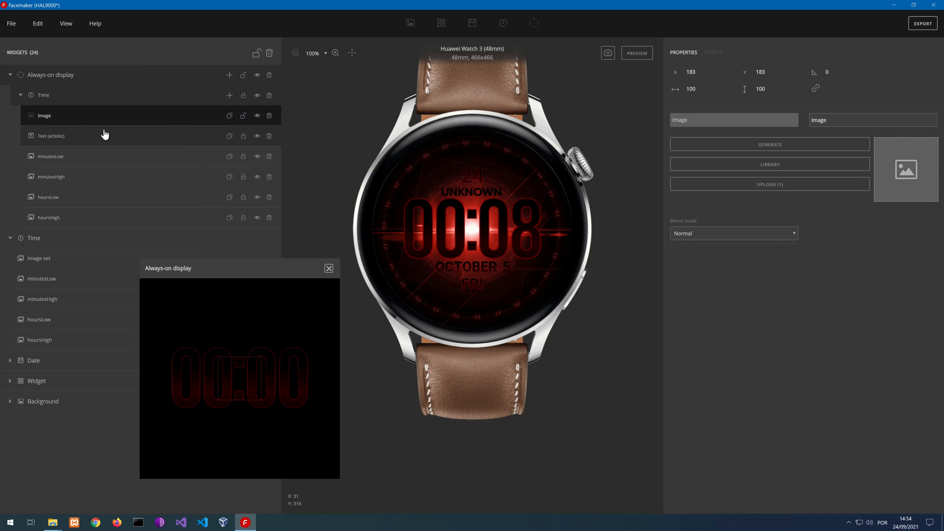
drag(57, 129, 99, 221)
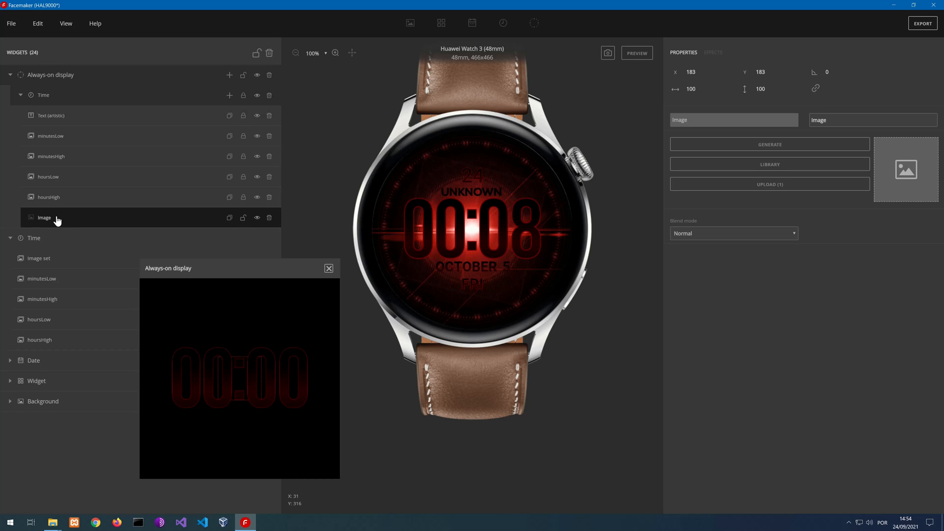
Assign the round inner-shadow ring from the library's Overlays category to the new always-on image
click(778, 166)
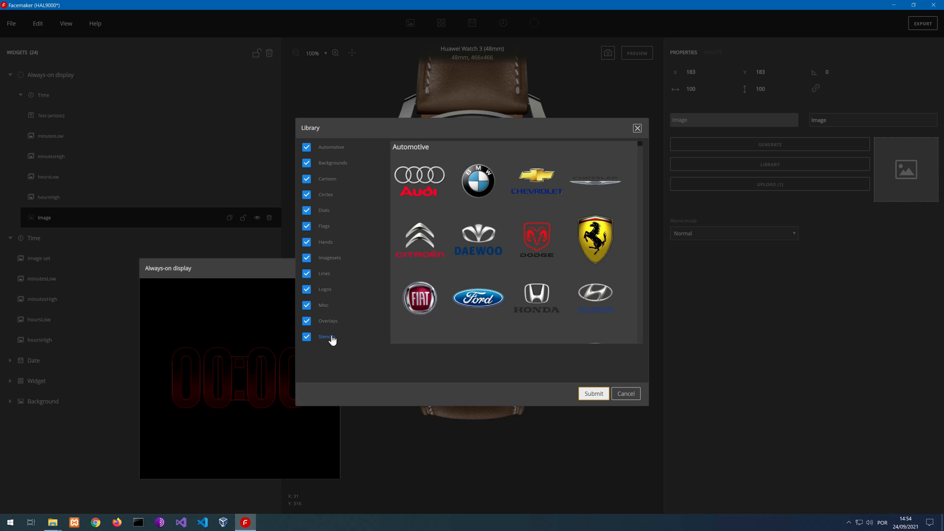
click(329, 323)
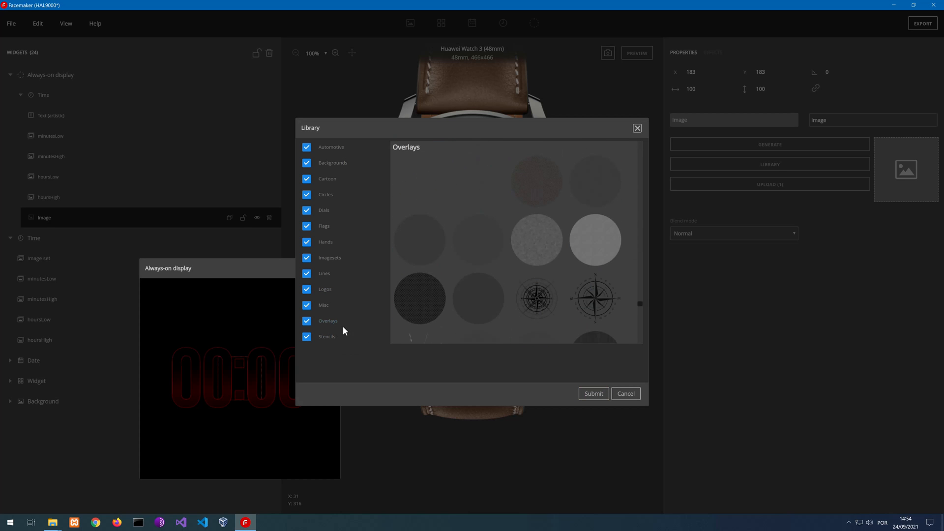
click(561, 304)
scroll(546, 301, down, 5)
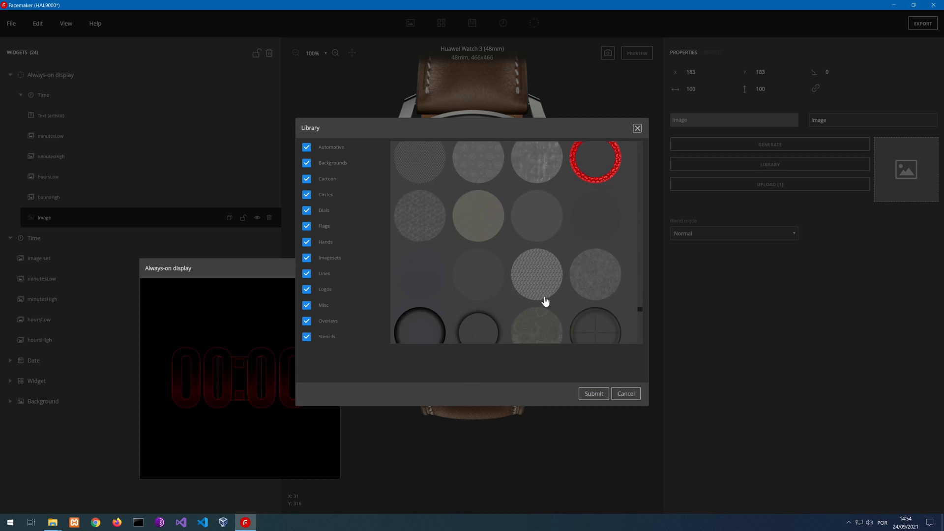
click(545, 301)
scroll(545, 301, down, 2)
click(429, 253)
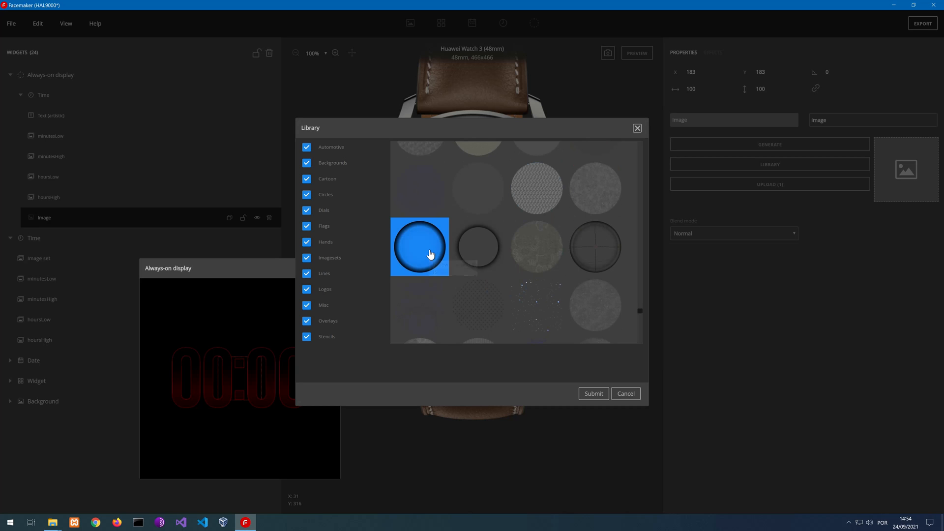
click(594, 394)
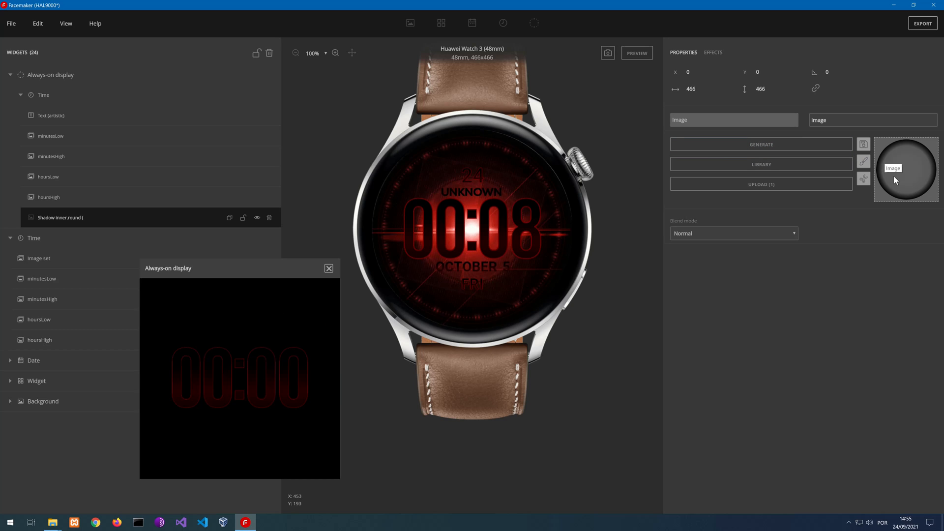
Apply a Colorize effect to the always-on shadow image with dark red #a80000 and an intensity of 18
click(714, 52)
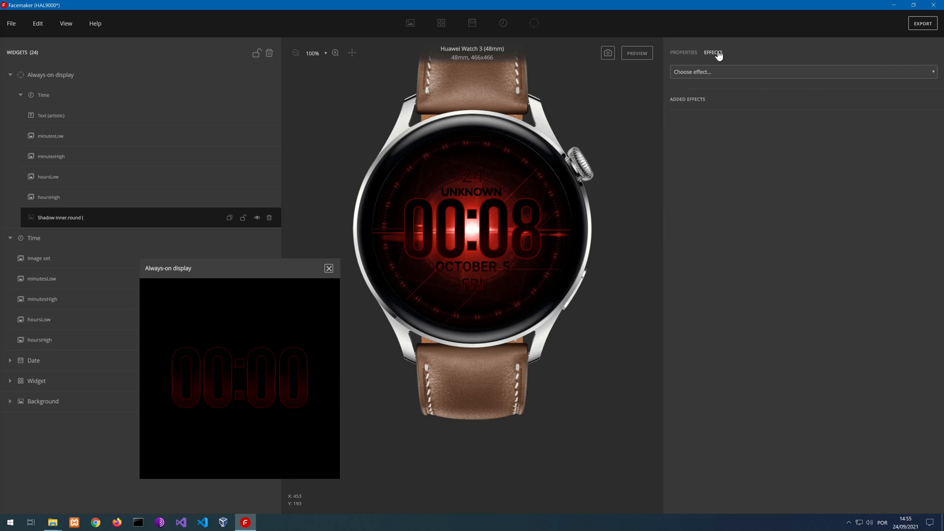
click(692, 70)
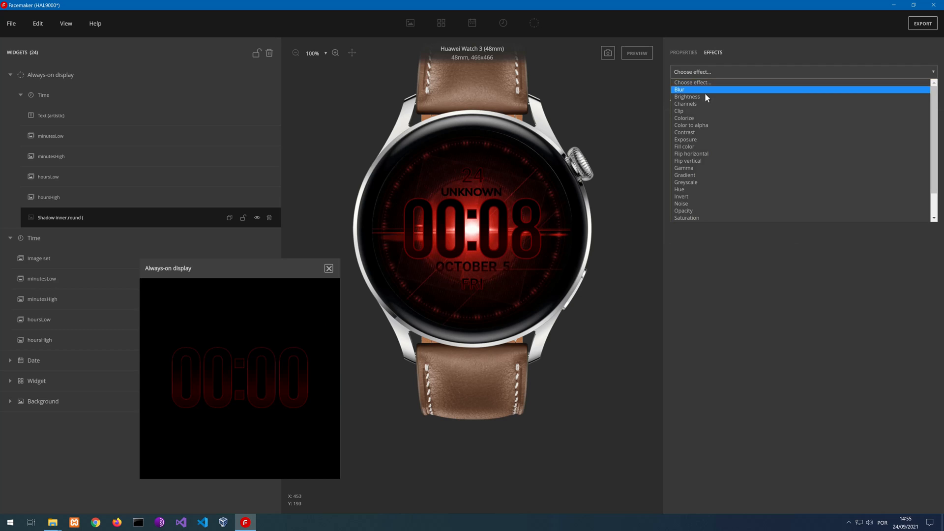
click(697, 119)
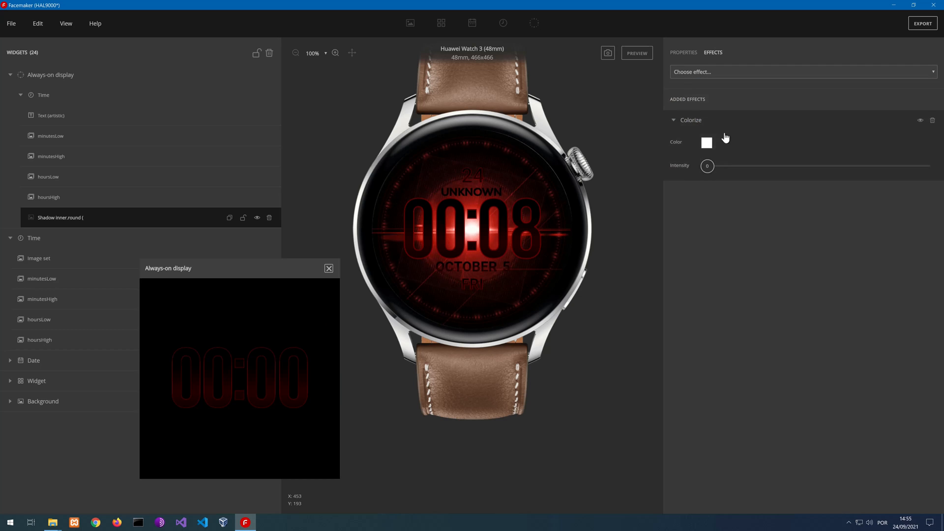
click(707, 143)
drag(212, 232, 246, 223)
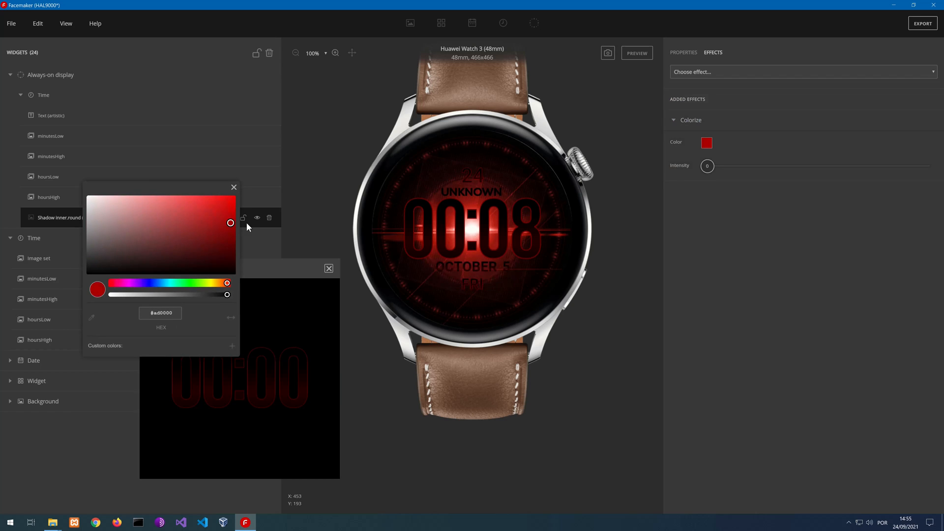
click(234, 188)
drag(709, 169, 748, 166)
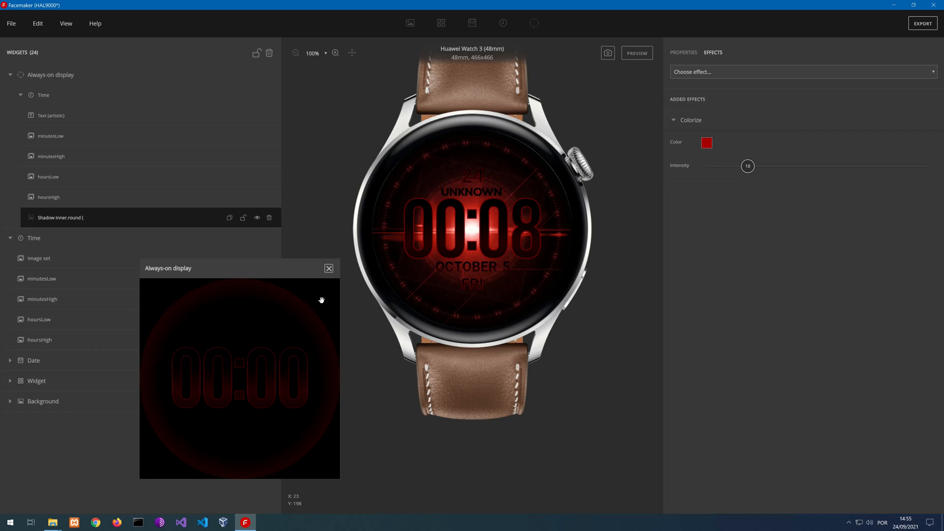
Rename the always-on shadow image to bg and close the always-on display preview
drag(315, 268, 779, 224)
double_click(74, 218)
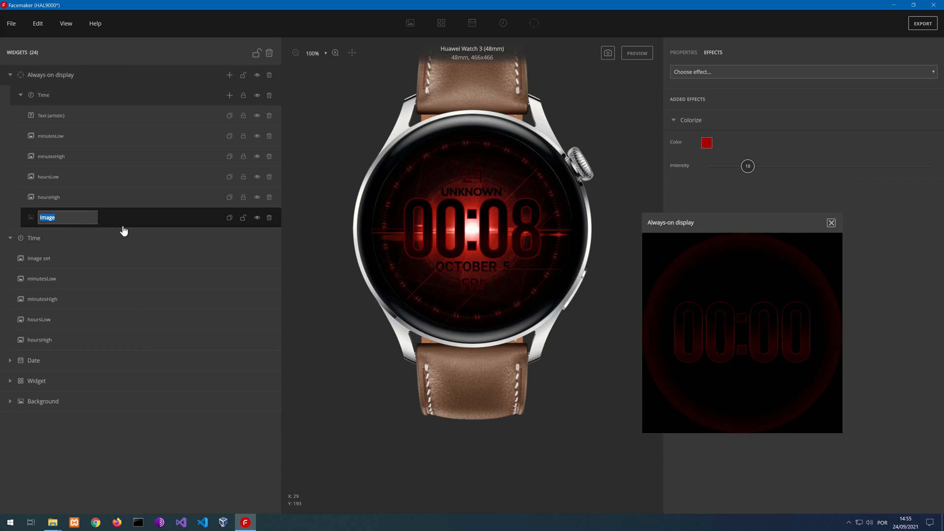
text(bg)
key(Return)
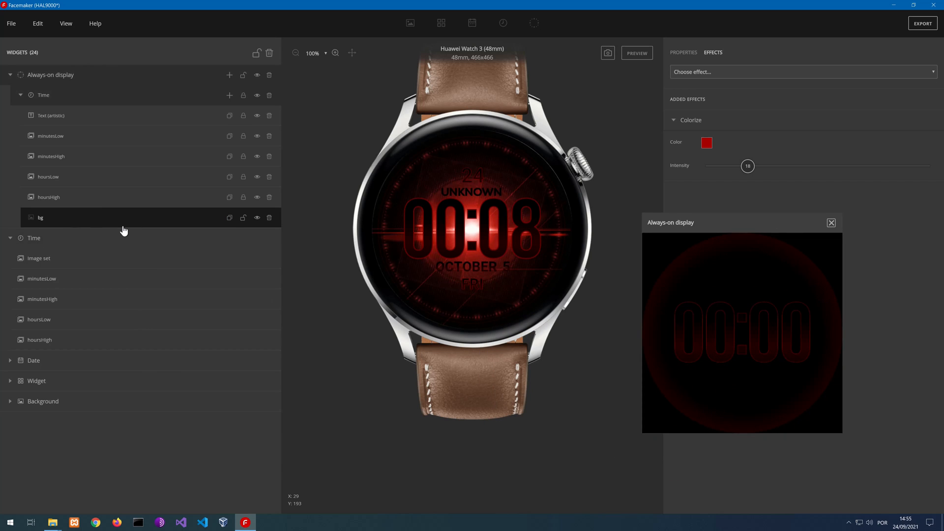
drag(744, 221, 236, 274)
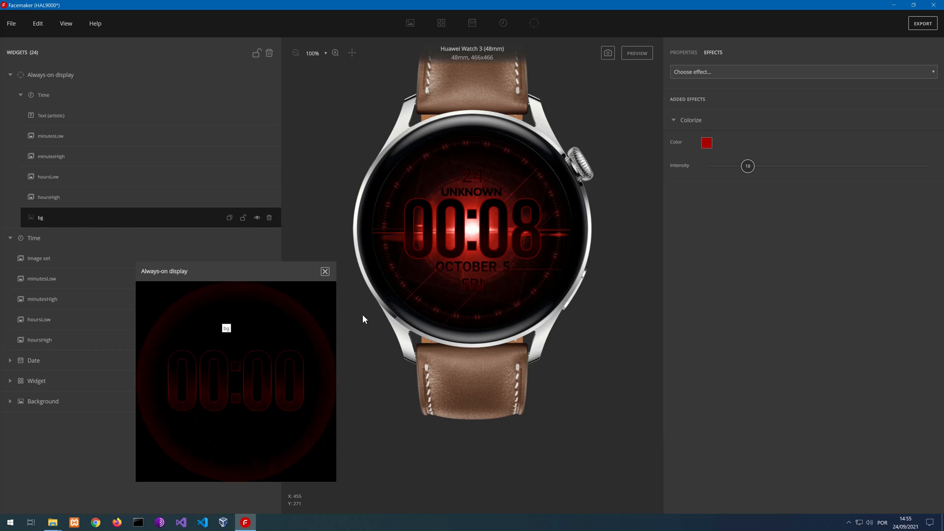
click(325, 272)
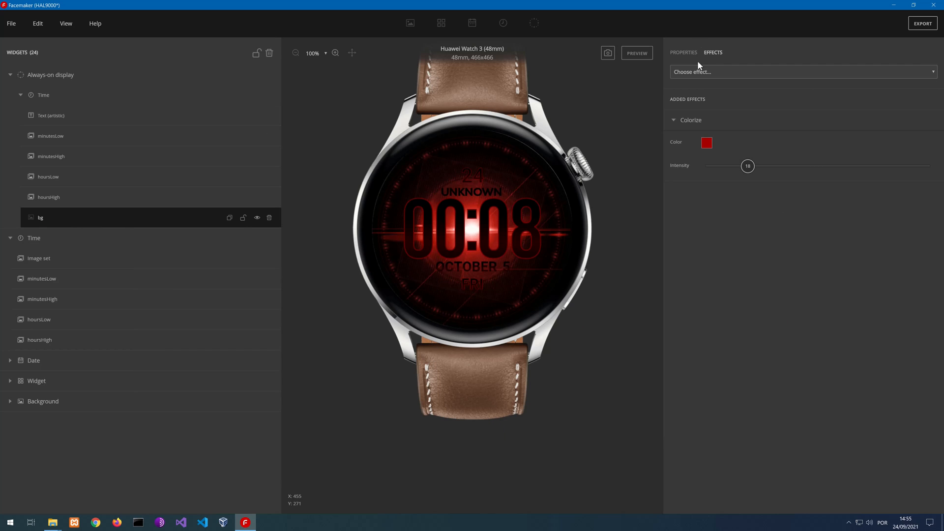
Run the watch face preview, collapse both Time groups and check the always-on display before ending the preview
click(645, 52)
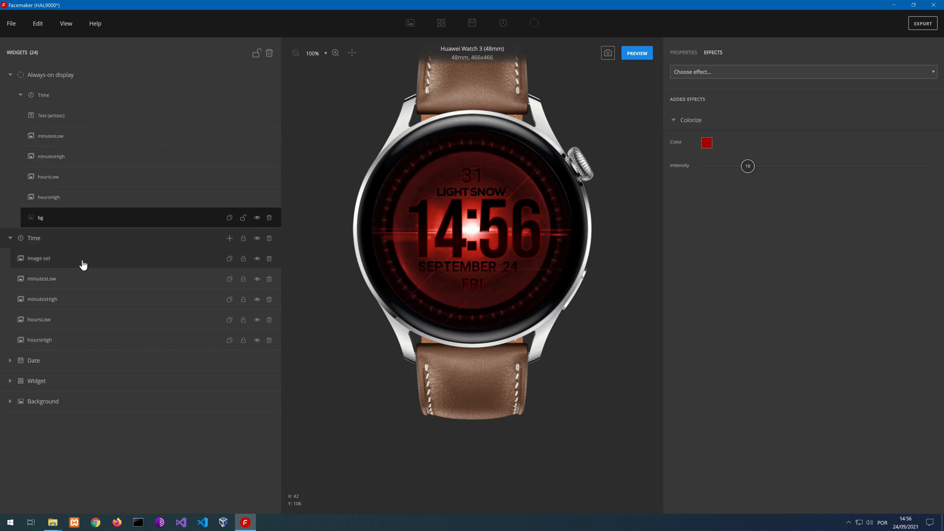
click(9, 239)
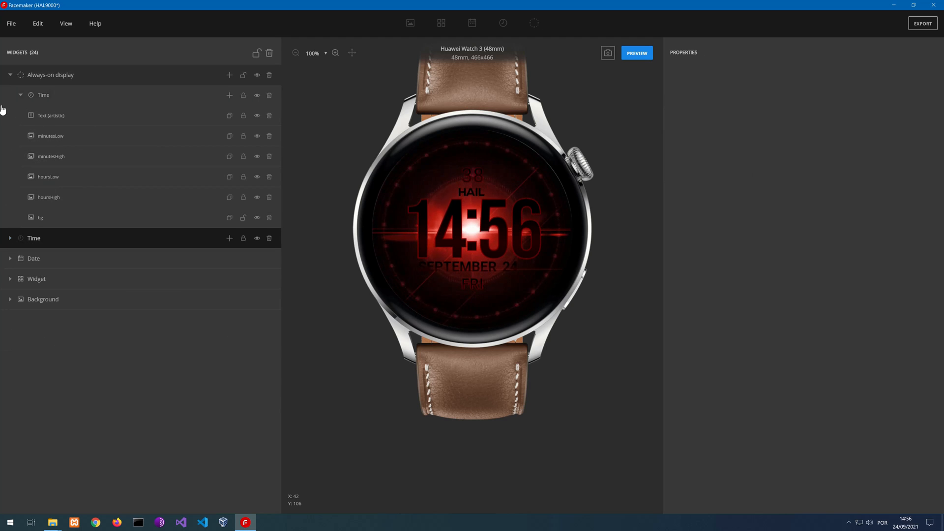
click(20, 95)
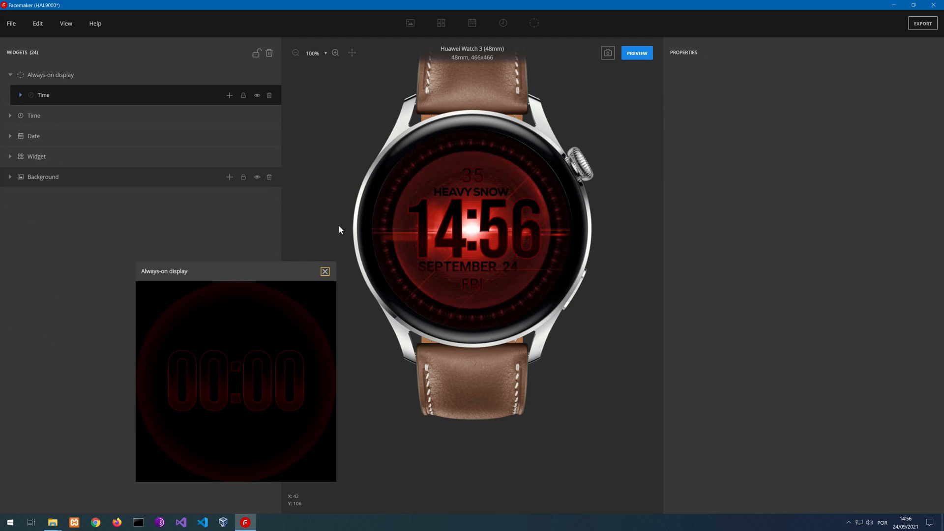
drag(258, 271, 257, 173)
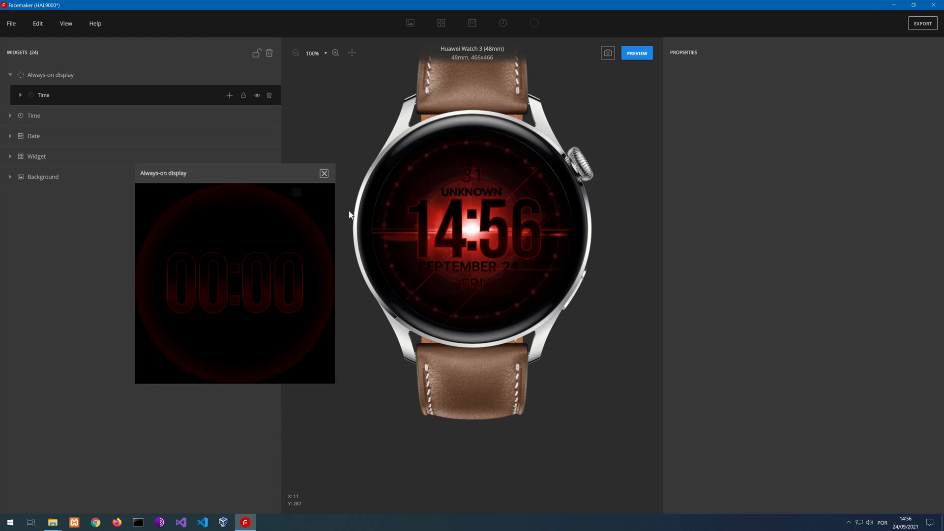
click(324, 173)
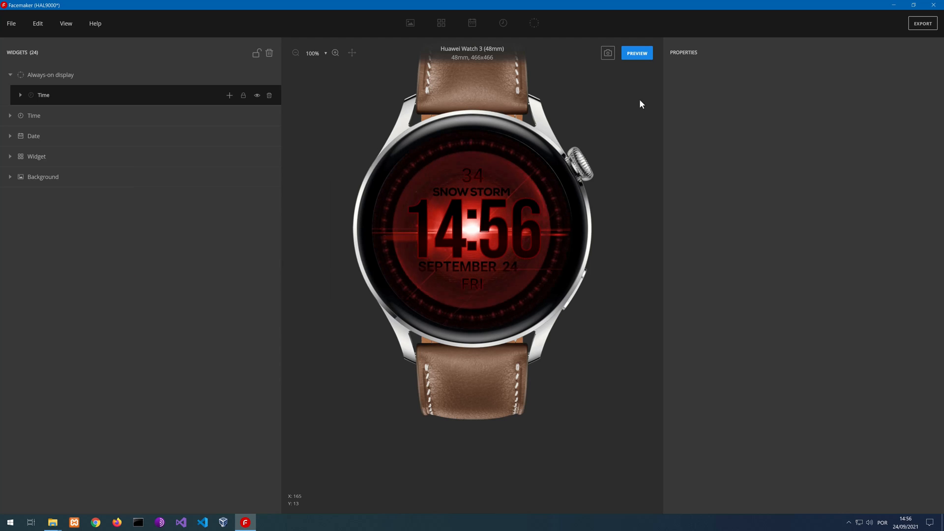
click(637, 54)
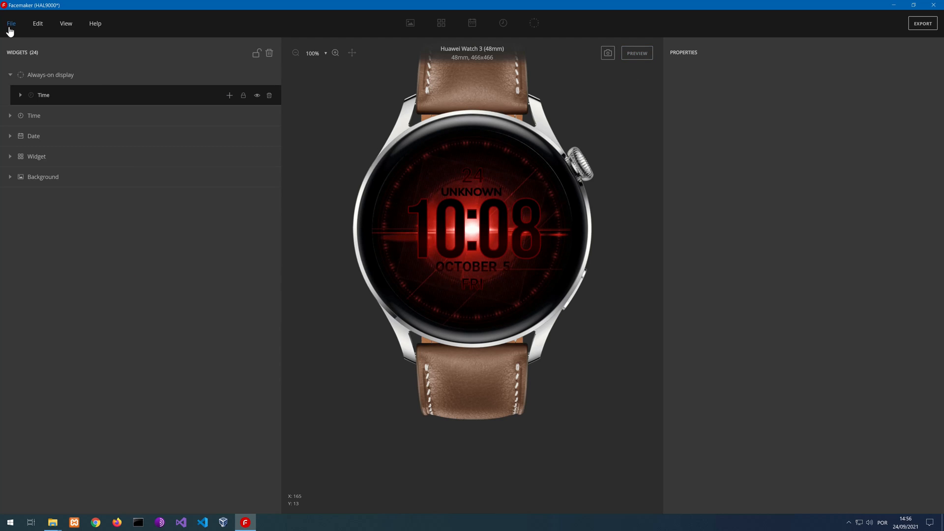
Save the HAL9000 watch face project and dismiss the snapshot options without taking one
click(10, 25)
click(32, 98)
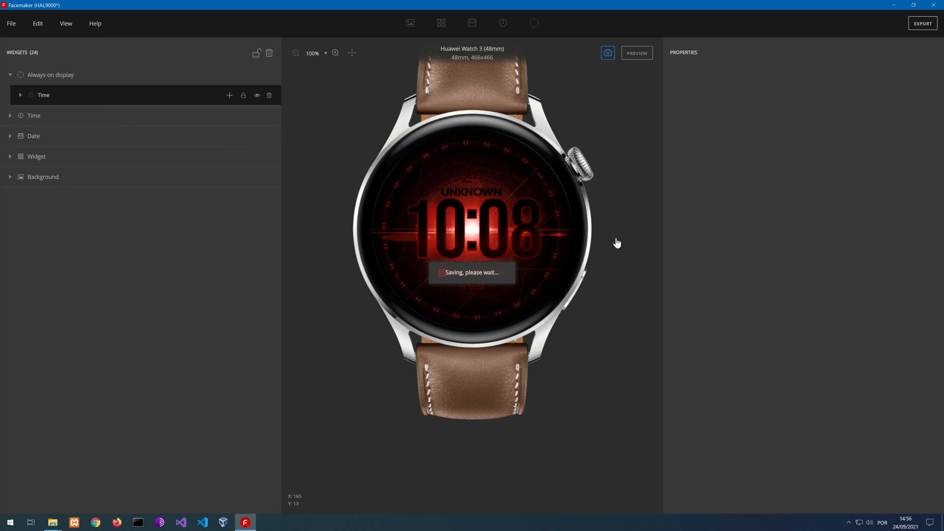
click(608, 52)
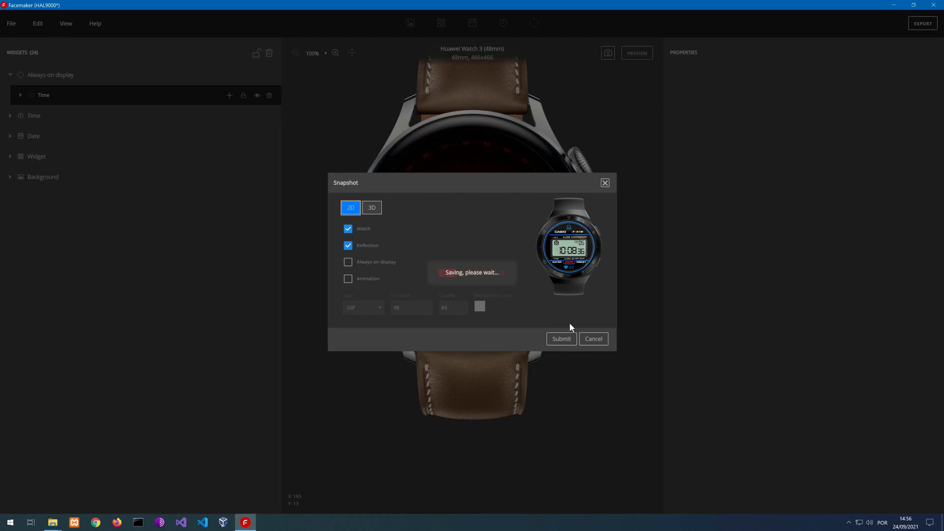
click(593, 339)
Expand the always-on Time group, inspect the bg image's properties and close the always-on display window
click(22, 96)
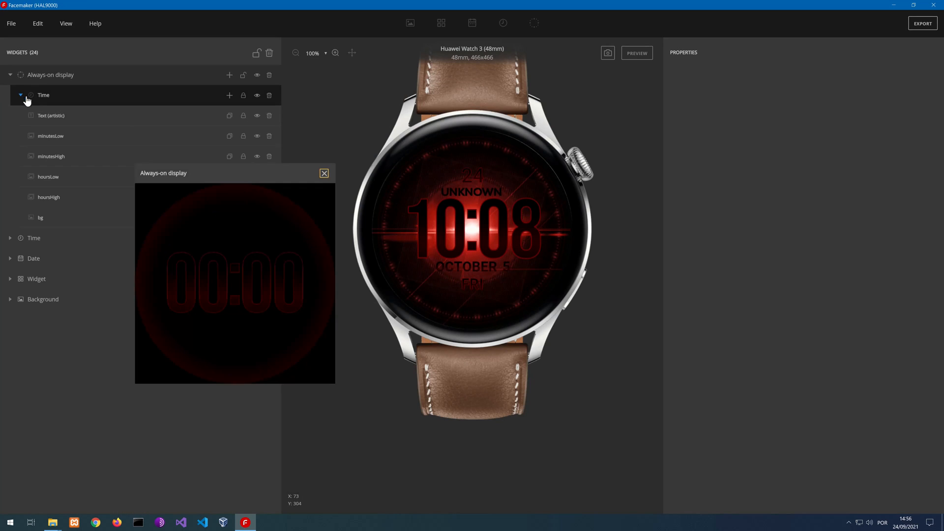
click(56, 199)
click(57, 218)
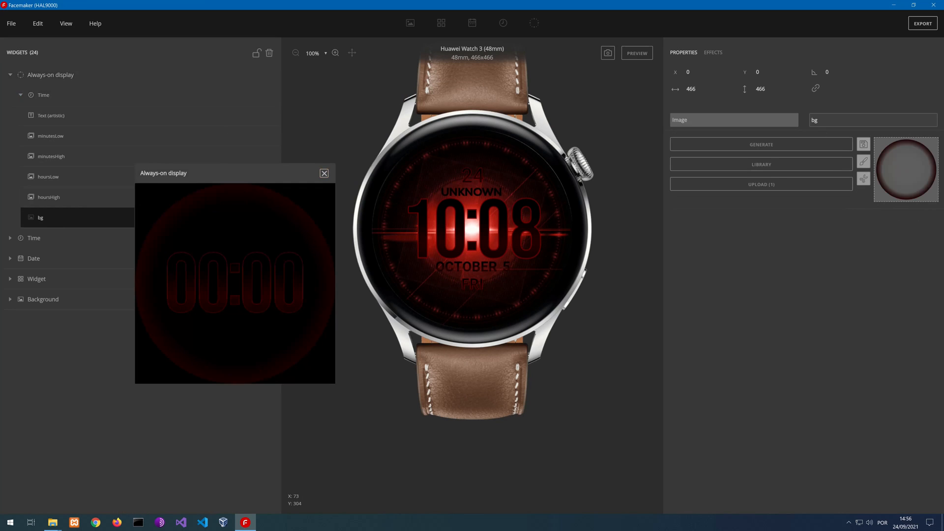
click(701, 74)
click(327, 177)
click(324, 173)
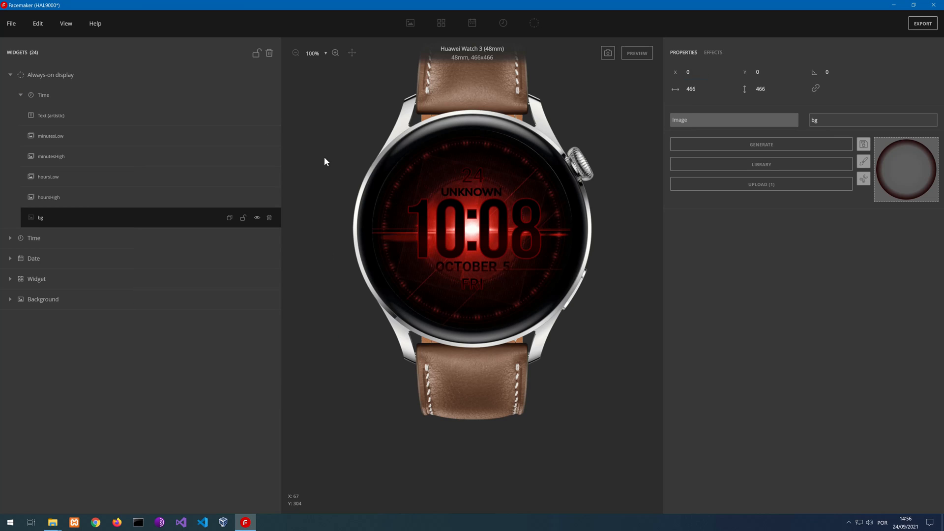
Save a 2D snapshot with watch and reflection to the Desktop as HAL9000_snapshot.png, replacing the existing file
click(609, 54)
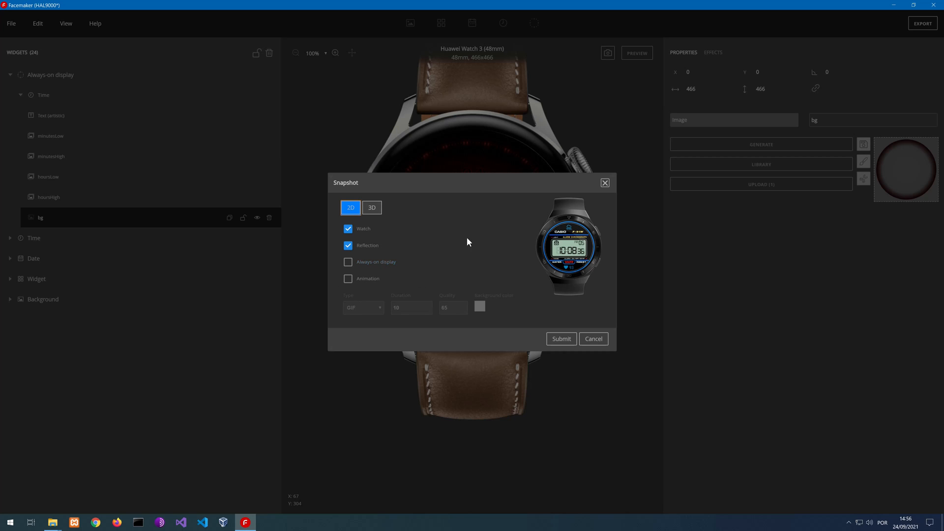
click(348, 263)
click(348, 263)
click(564, 342)
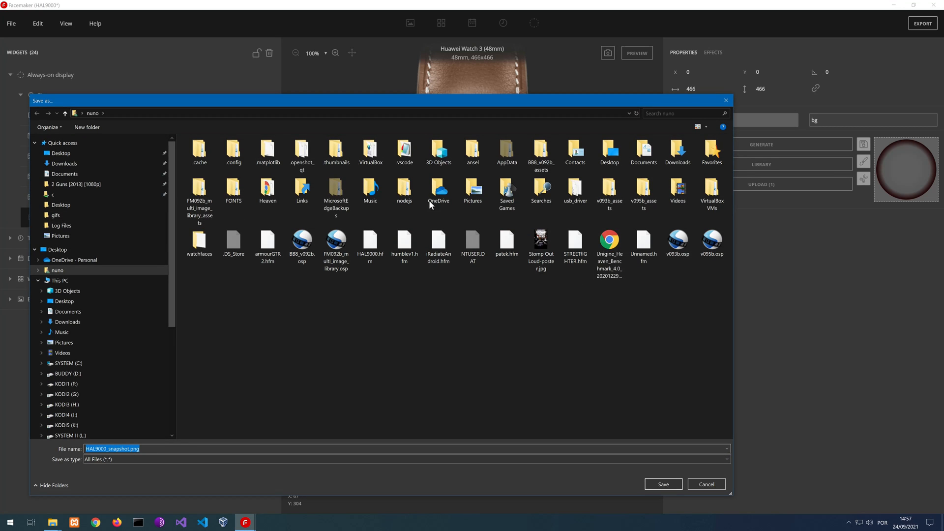
click(61, 153)
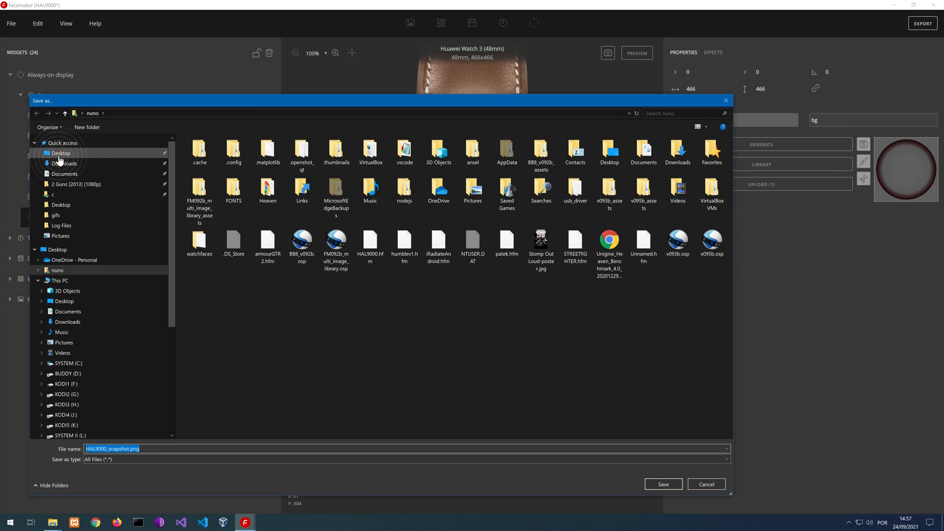
click(665, 483)
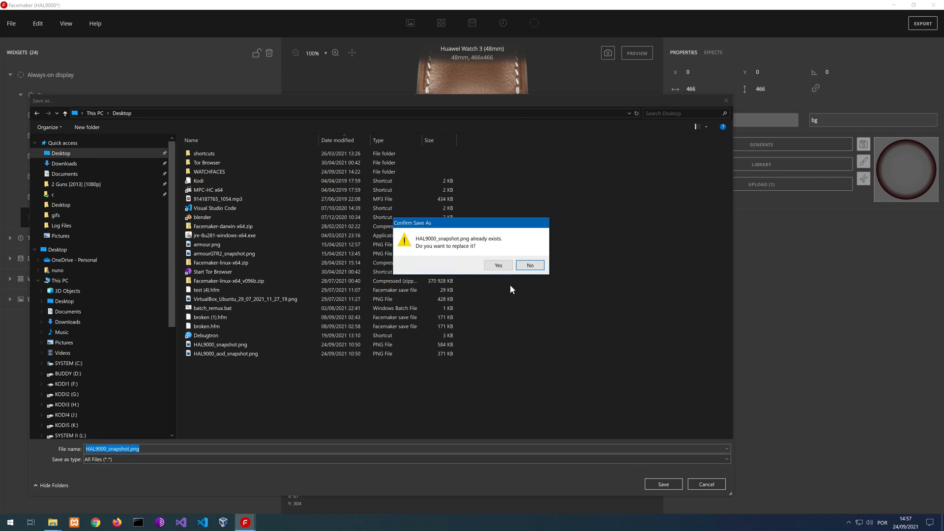
click(500, 268)
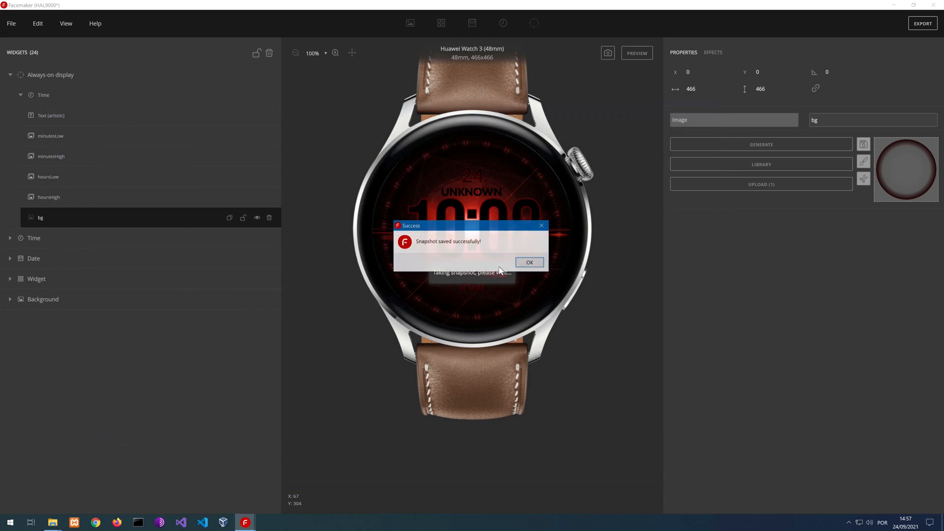
click(533, 263)
Save a 2D always-on display snapshot with watch and reflection as HAL9000_aod_snapshot.png
click(607, 54)
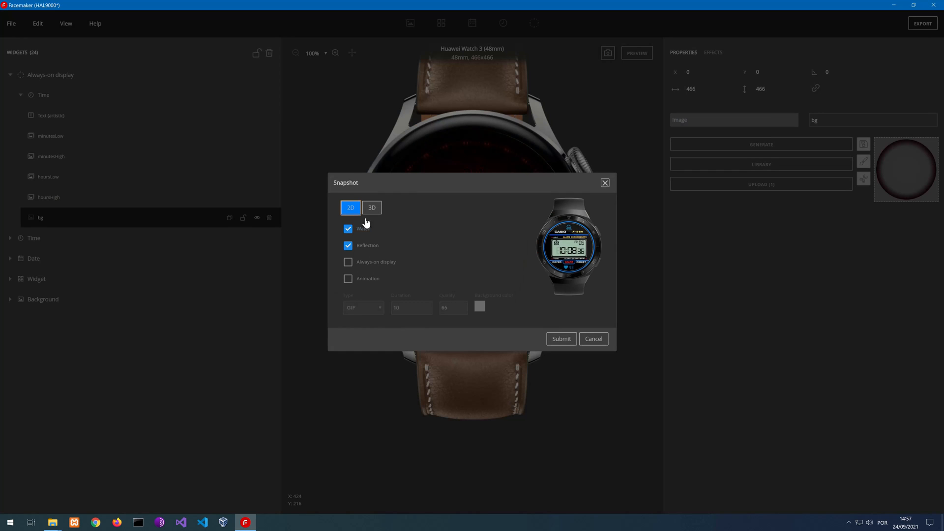
click(348, 264)
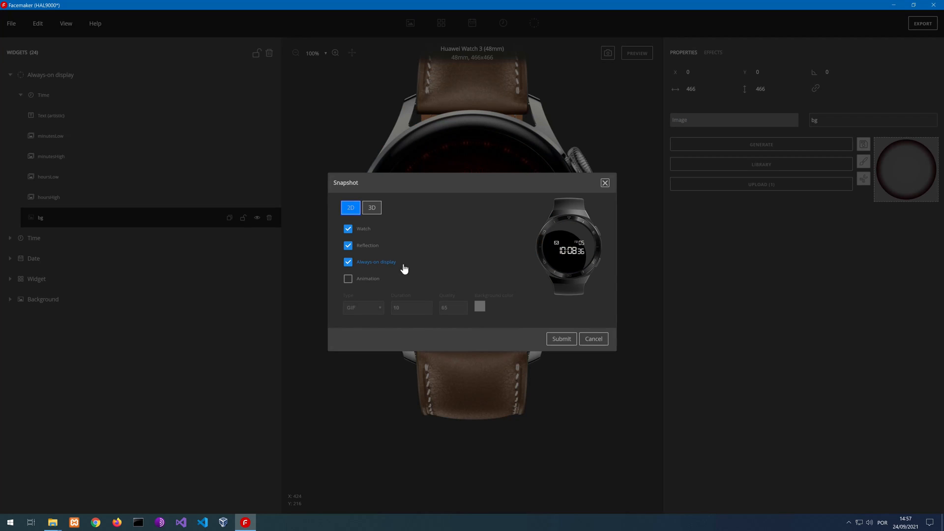
click(561, 339)
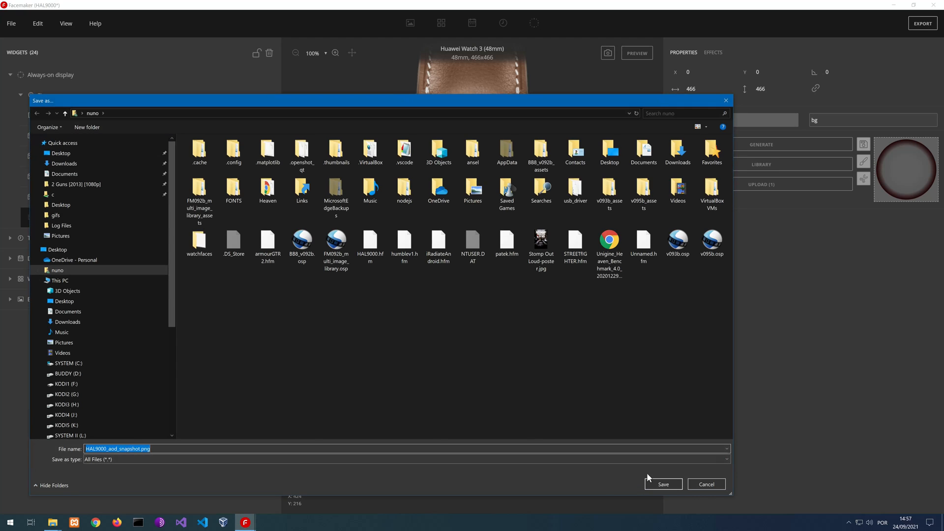
click(665, 483)
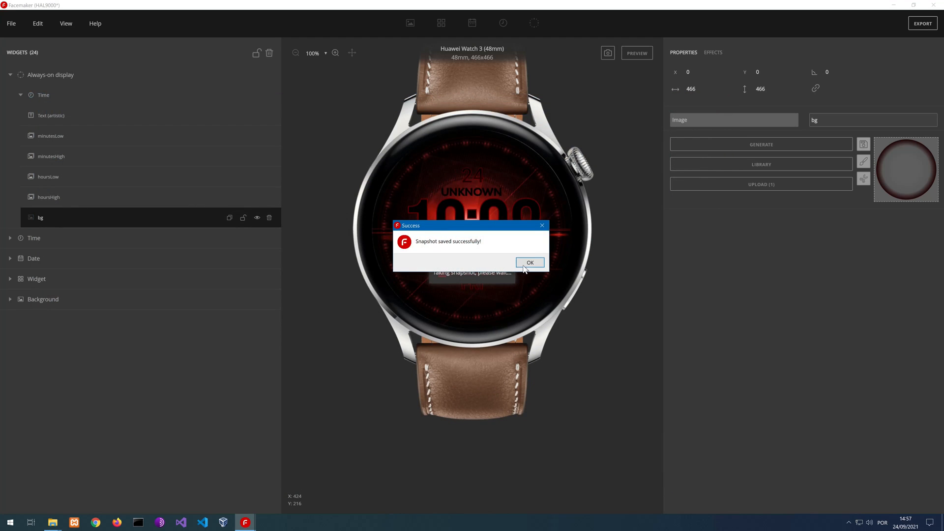
click(525, 264)
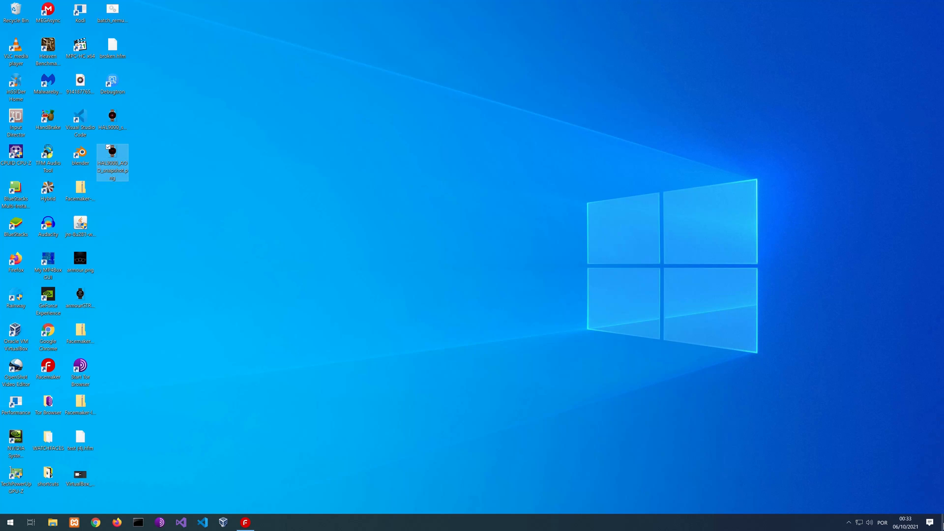
Open HAL9000_snapshot.png from the desktop, examine the watch face up close and close the image
click(112, 116)
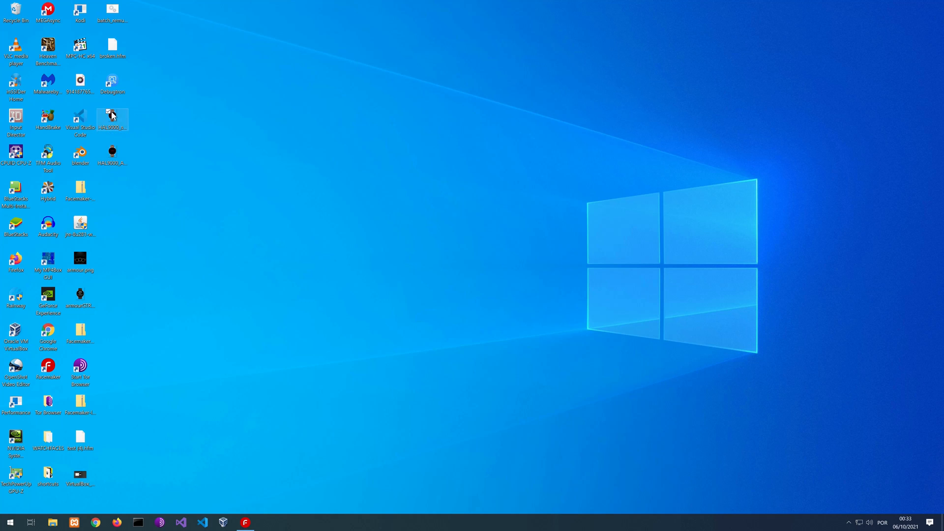
double_click(113, 116)
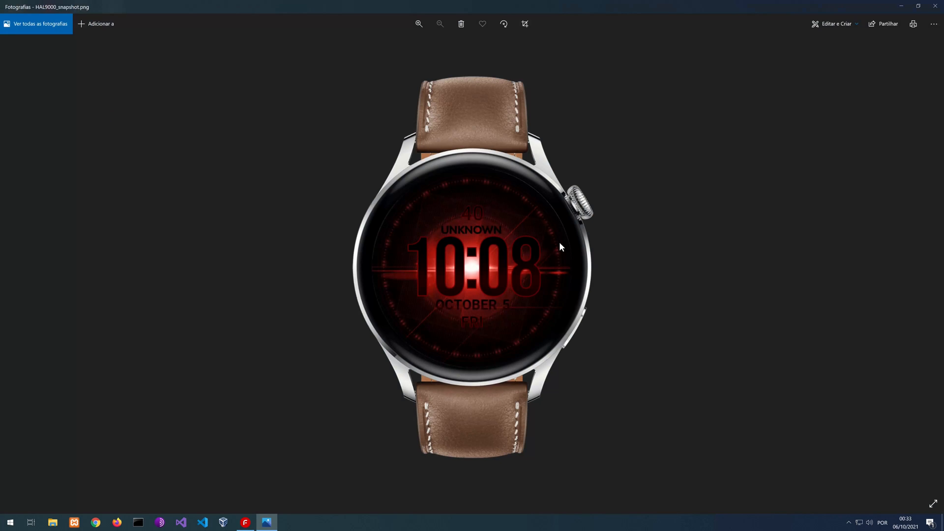
scroll(520, 256, up, 3)
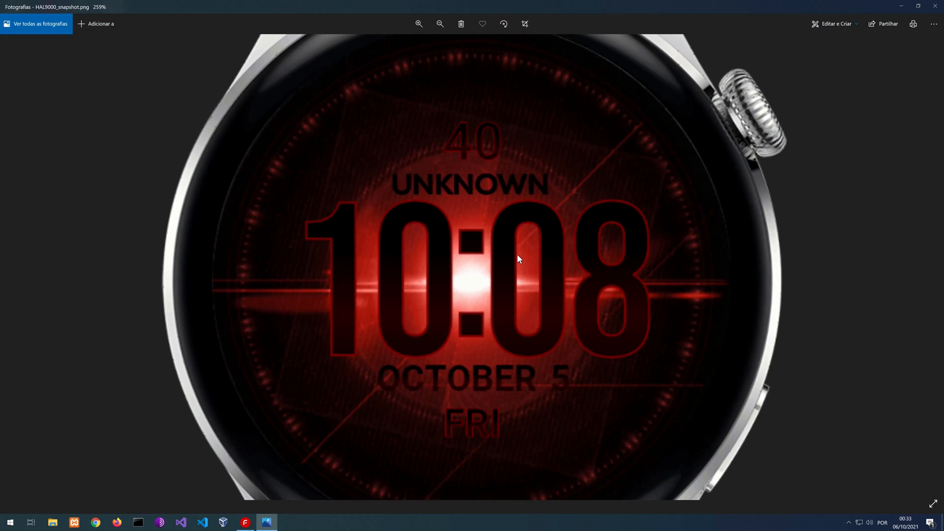
scroll(517, 254, down, 3)
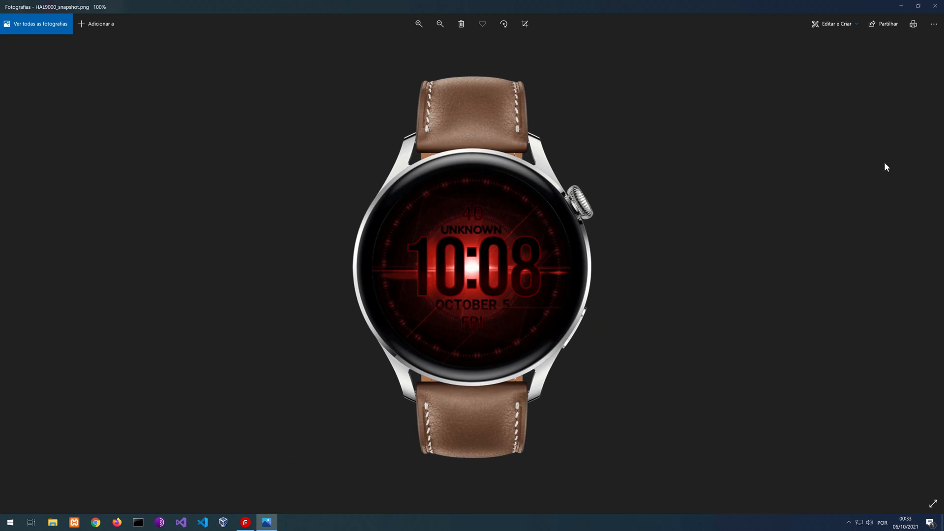
click(935, 6)
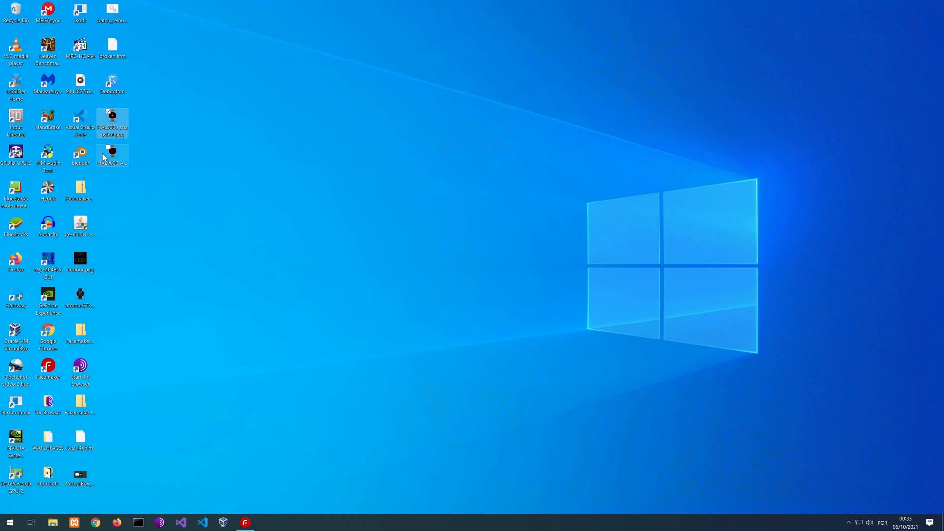
Open HAL9000_AOD_snapshot.png from the desktop, examine the always-on face, close it and switch back to Facemaker
double_click(116, 159)
scroll(492, 288, up, 3)
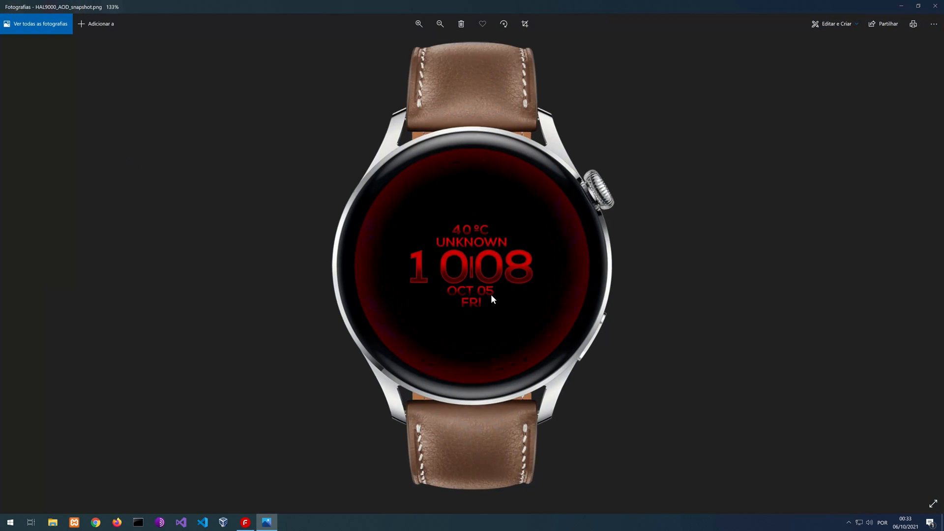
scroll(491, 295, down, 4)
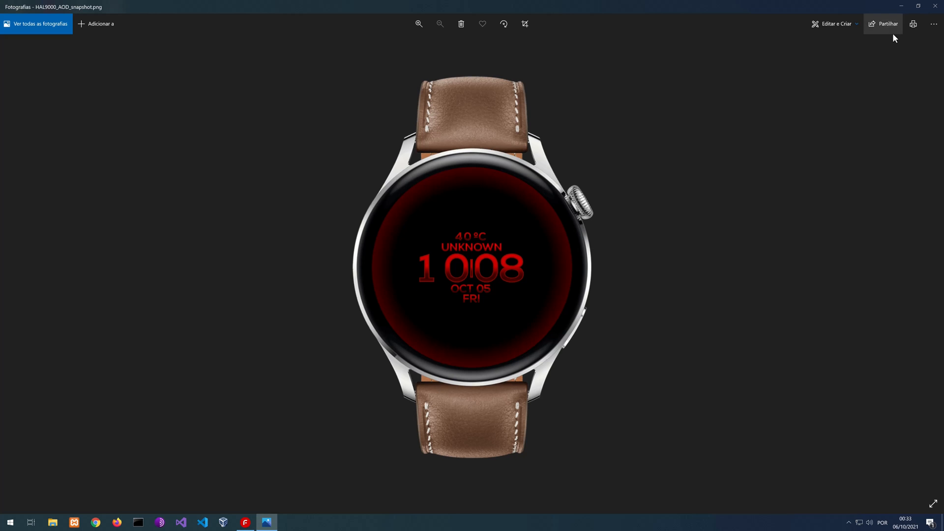
click(935, 6)
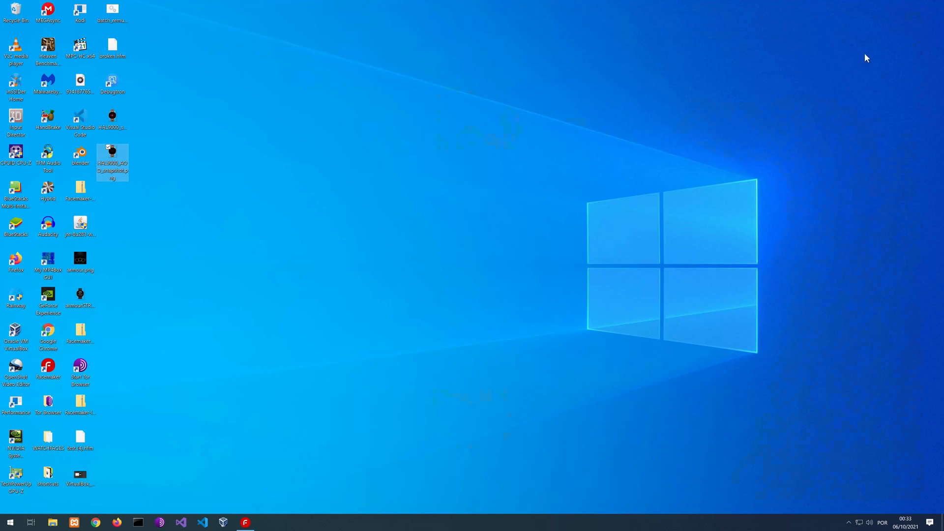
click(245, 523)
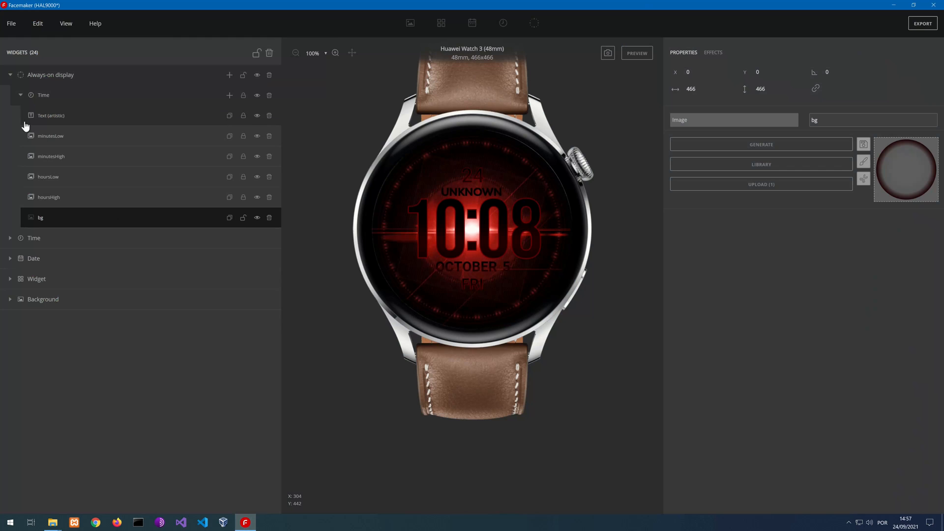
Collapse the always-on Time group, compare its display window with the main watch face and close the window
click(20, 95)
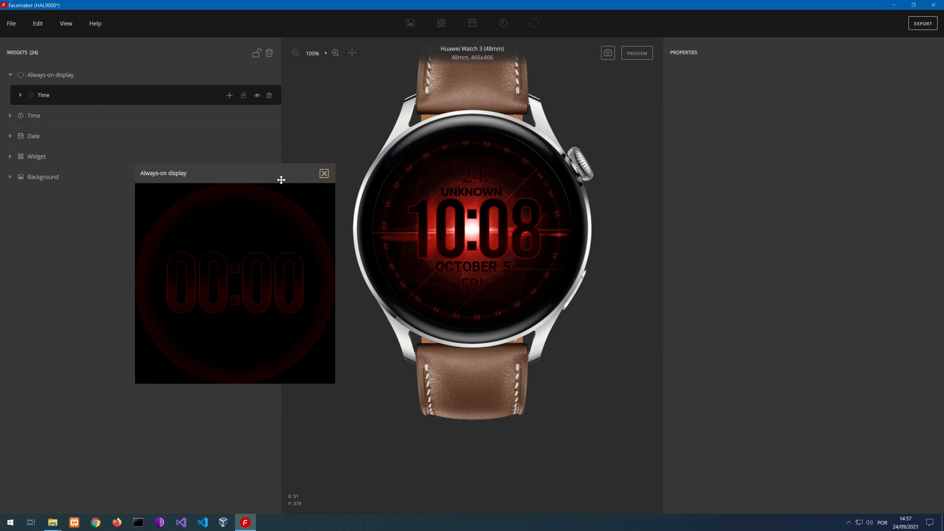
drag(275, 177, 758, 112)
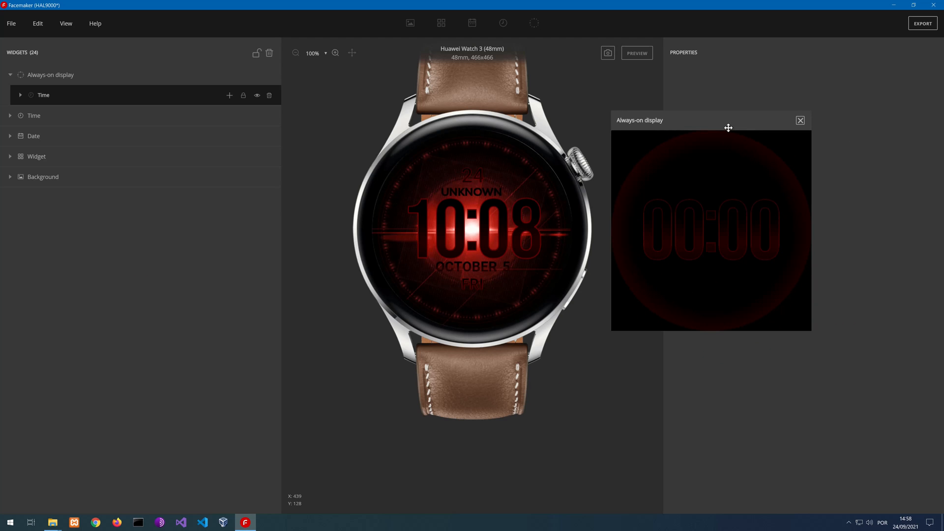
drag(725, 122, 219, 207)
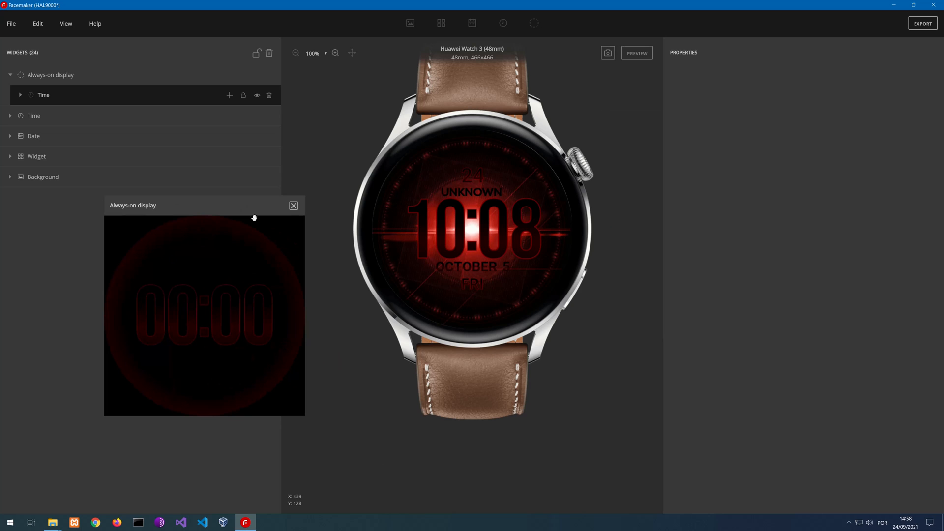
click(293, 206)
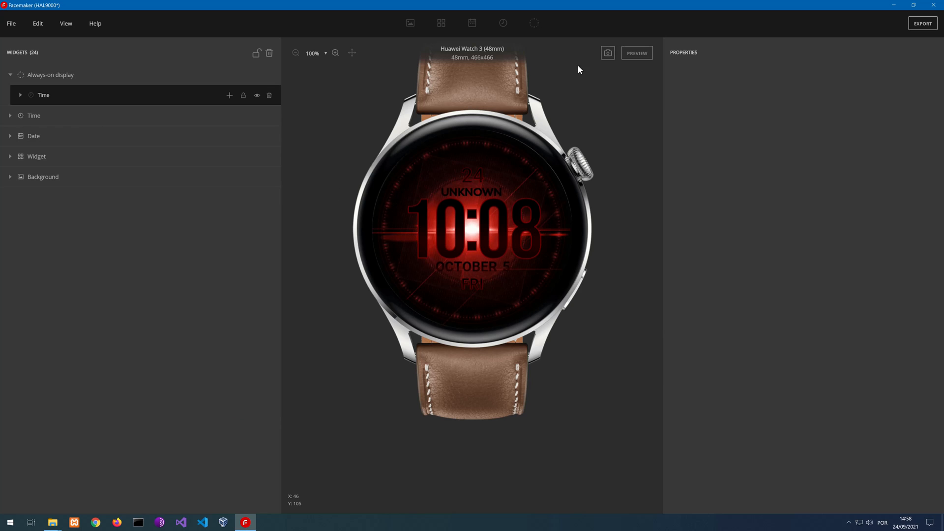
click(11, 23)
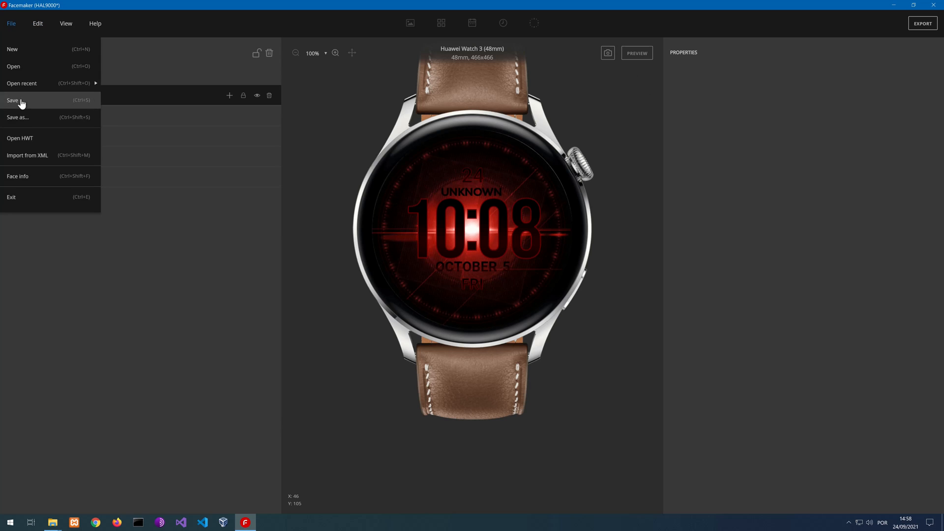
click(21, 116)
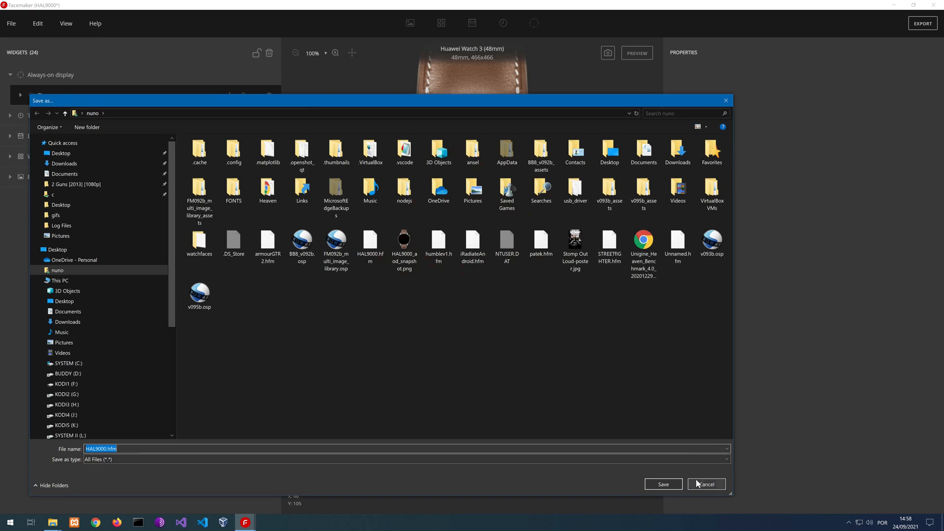
click(702, 482)
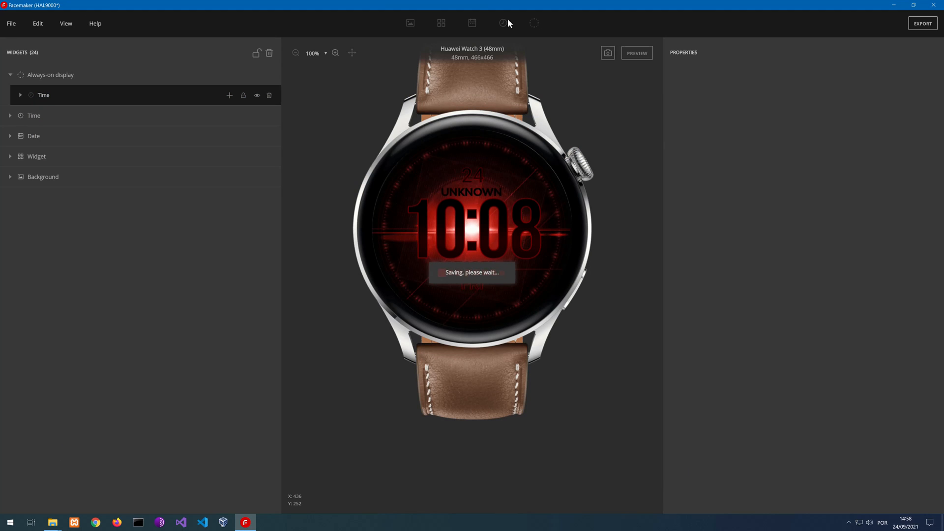
Export the HAL9000 watch face as a theme folder, check the WATCHFACES folder meanwhile and dismiss the completion message
click(926, 26)
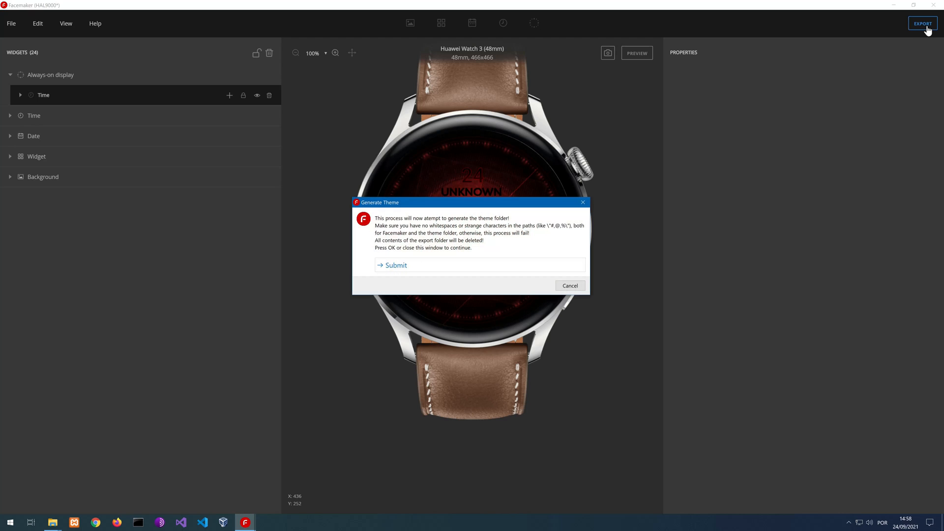
click(409, 265)
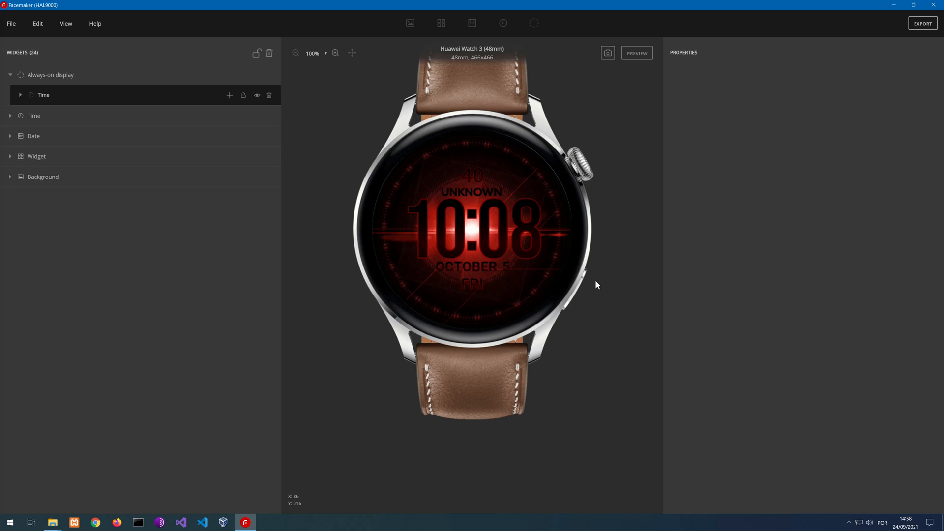
click(53, 524)
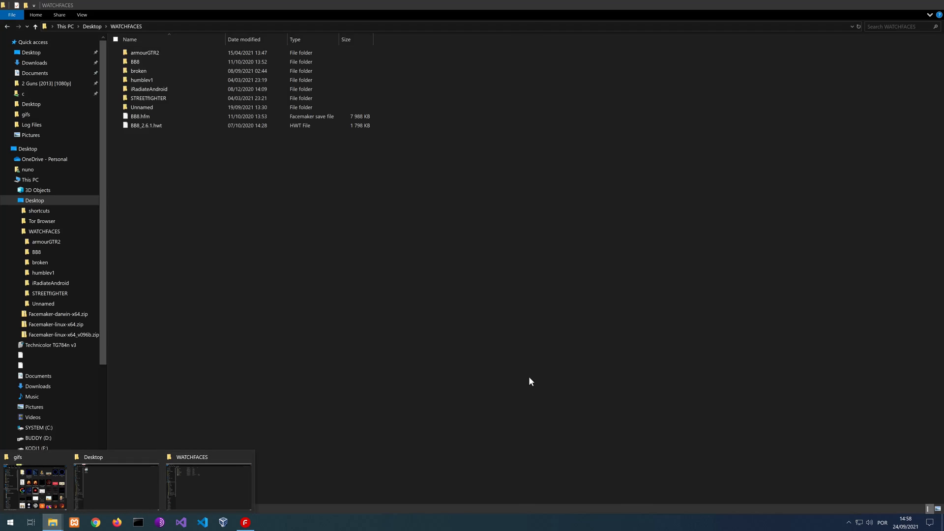
click(660, 319)
click(915, 25)
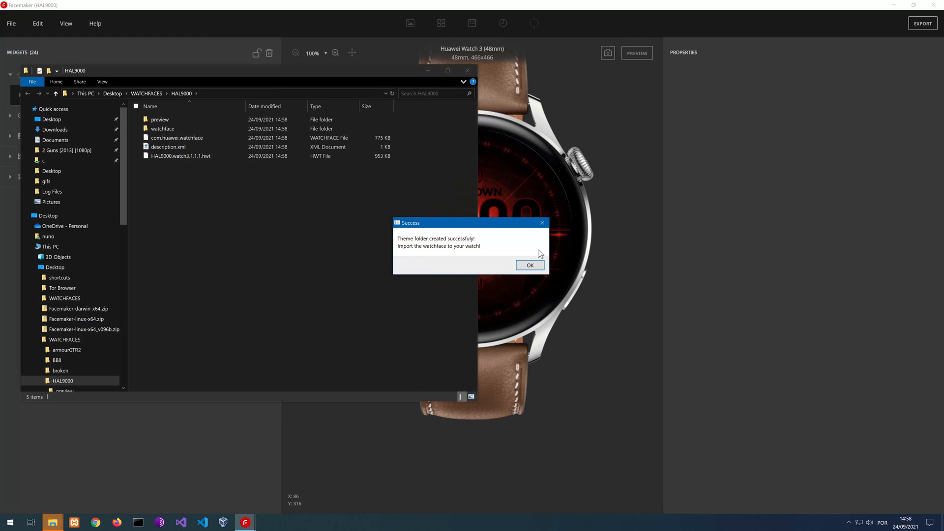
click(530, 265)
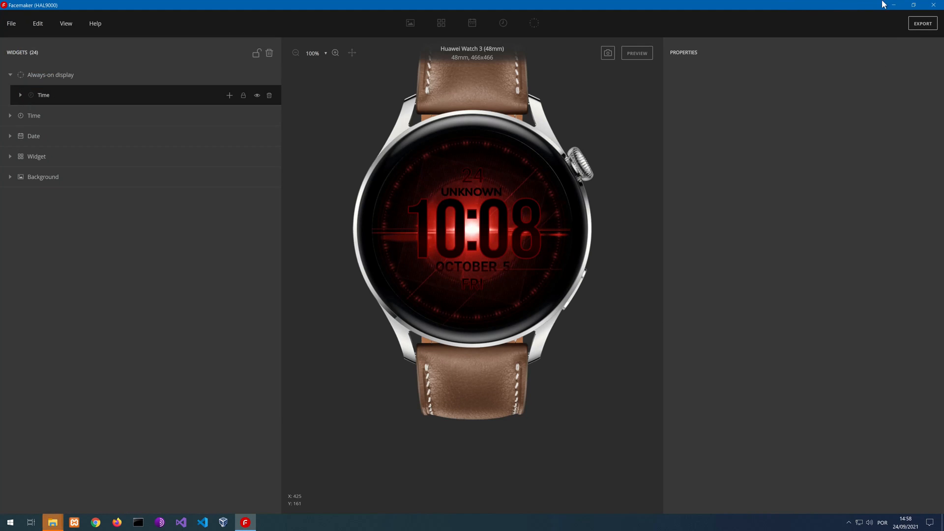
Rename the exported file HAL9000.watch3.1.1.1.hwt in the HAL9000 folder as HAL9000.hwt
click(904, 5)
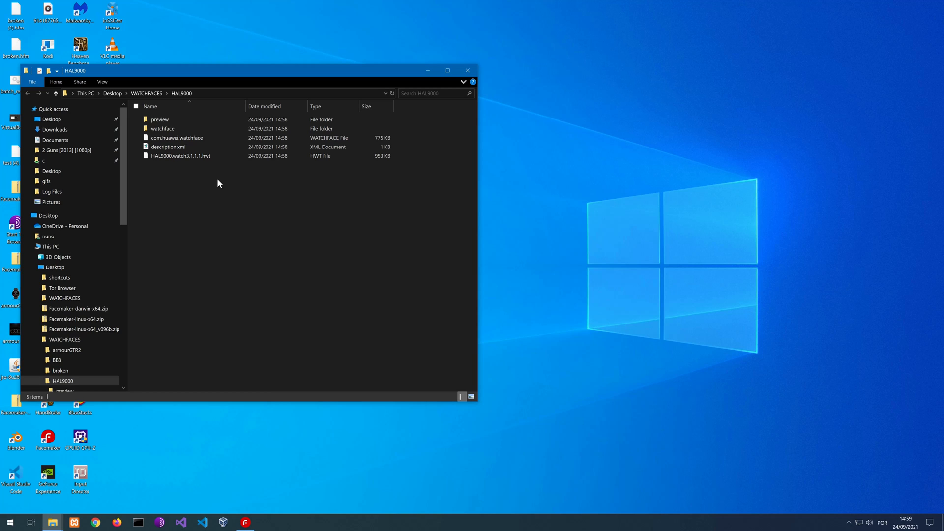
click(186, 158)
click(190, 157)
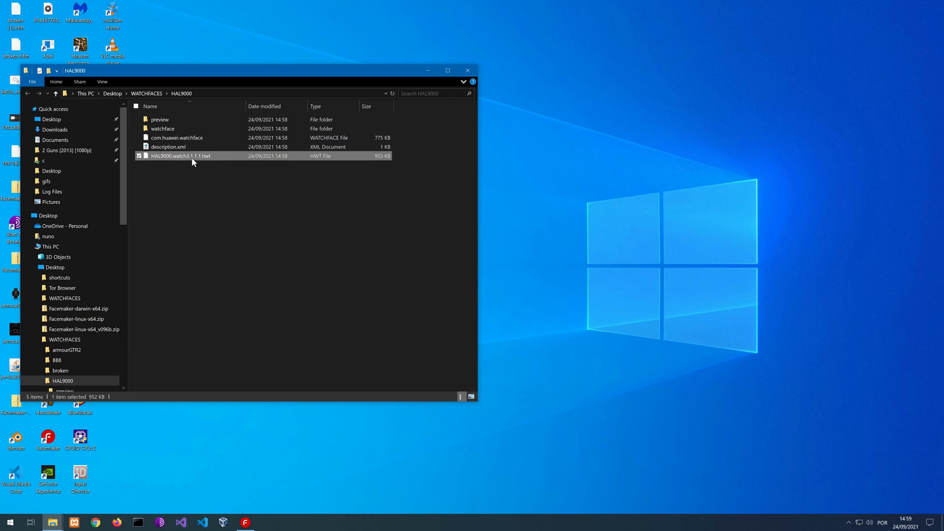
click(203, 156)
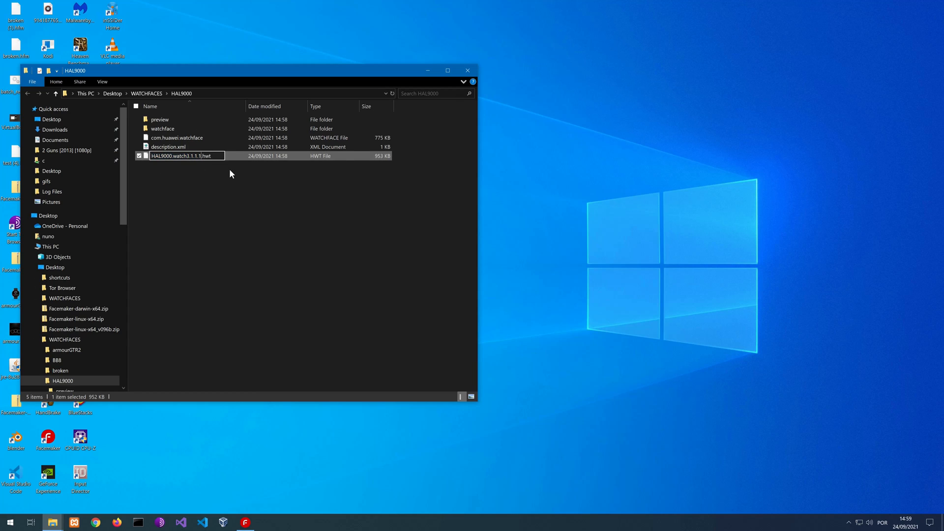
key(BackSpace)
key(BackSpace)
key(BackSpace)
key(BackSpace)
key(BackSpace)
key(BackSpace)
key(BackSpace)
key(BackSpace)
key(BackSpace)
key(BackSpace)
key(BackSpace)
key(BackSpace)
key(BackSpace)
key(Return)
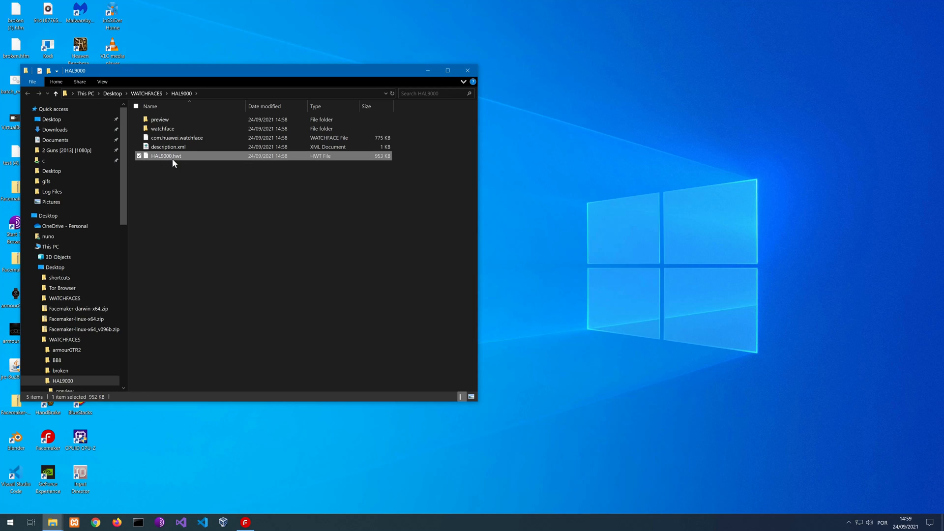
Switch back to Facemaker and turn off appending the model name and the version in the export preferences
click(245, 522)
click(38, 24)
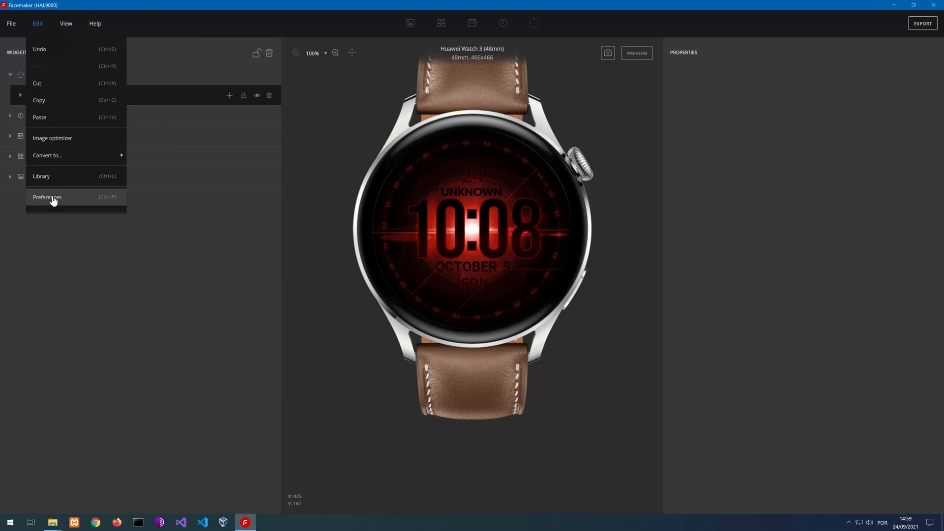
click(49, 197)
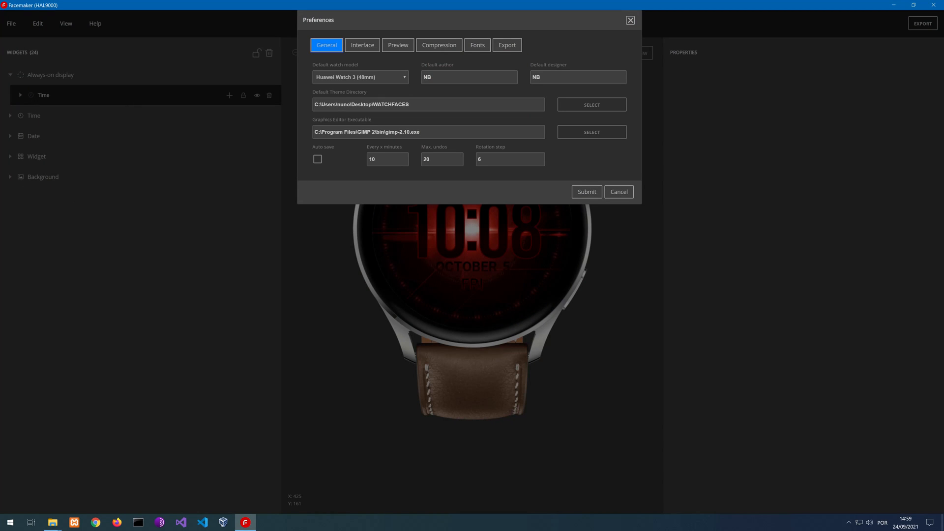
click(507, 46)
drag(501, 19, 442, 149)
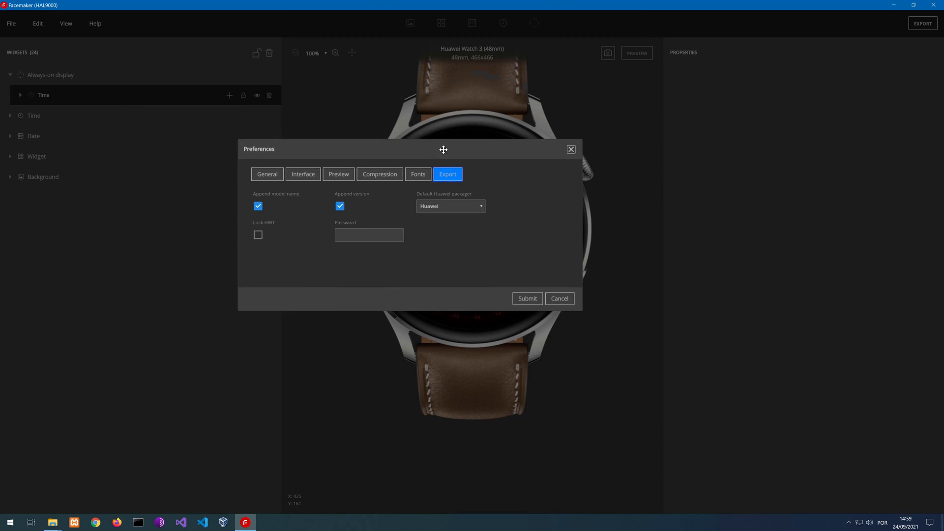
click(340, 207)
click(257, 206)
click(516, 298)
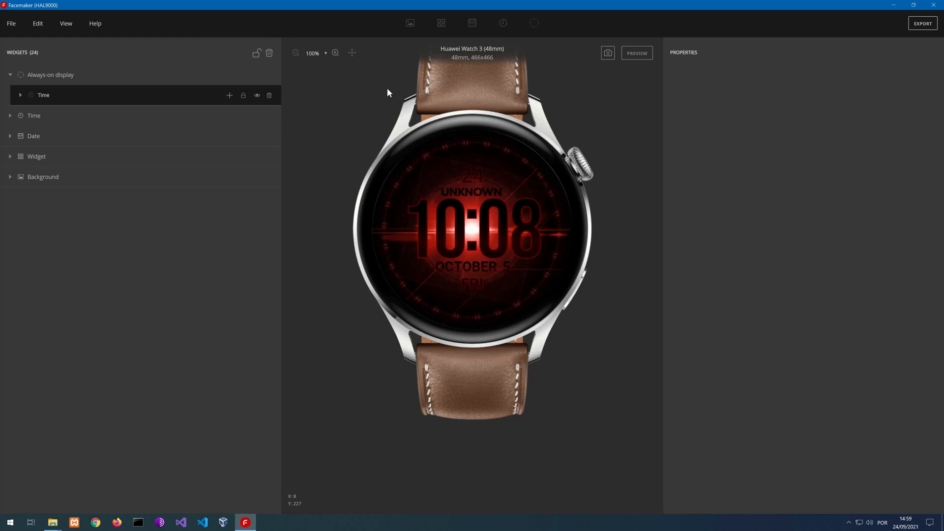
Examine the export folder, review the export and compression preferences, and close the preferences without changes
click(894, 5)
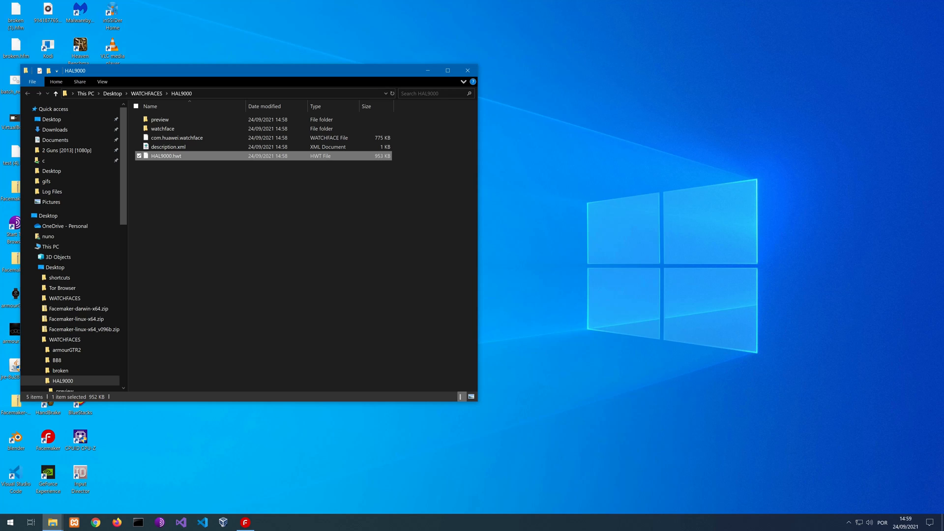
click(245, 522)
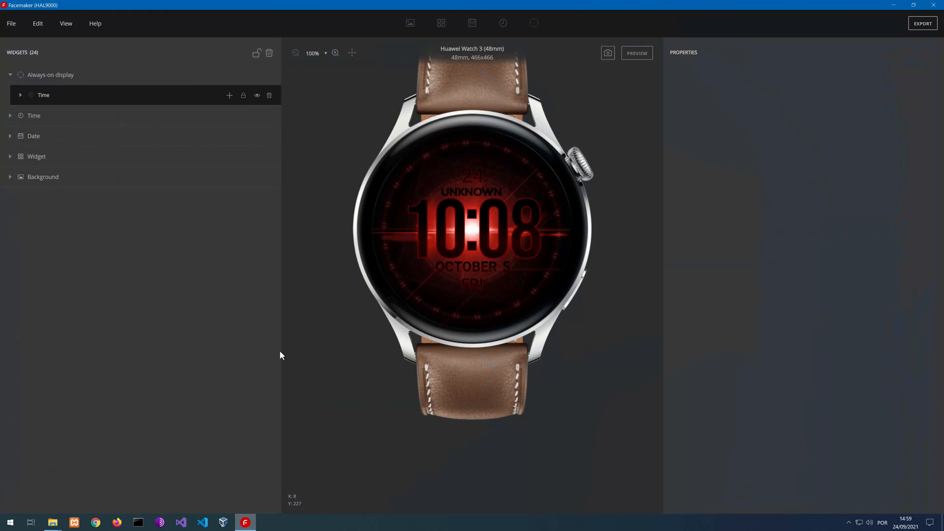
click(37, 23)
click(51, 201)
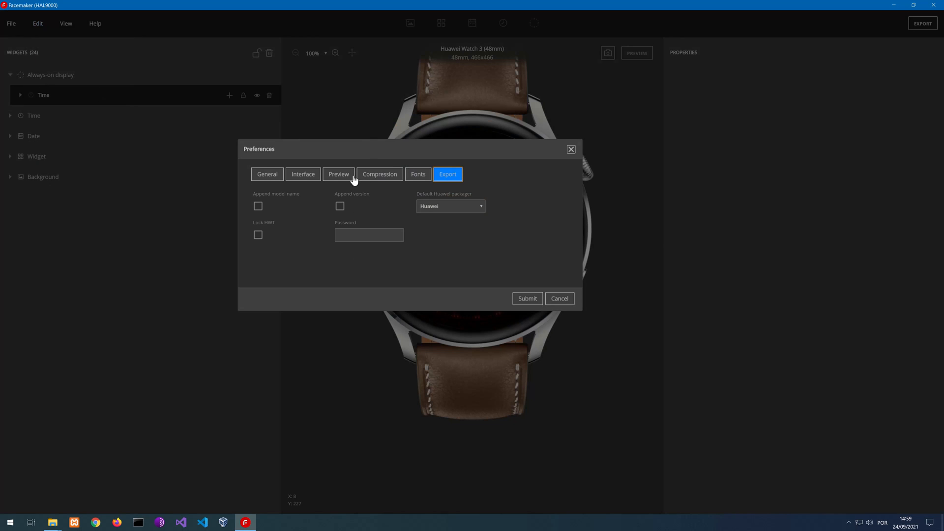
click(373, 176)
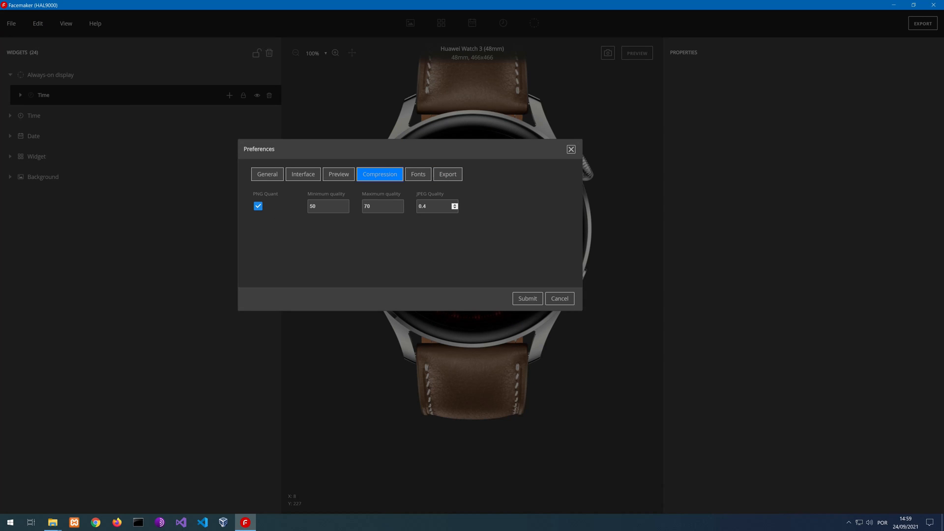
click(560, 298)
Open aod.jpg from the exported HAL9000 preview folder and browse through cover.jpg and icon_small.jpg back to aod.jpg
click(52, 526)
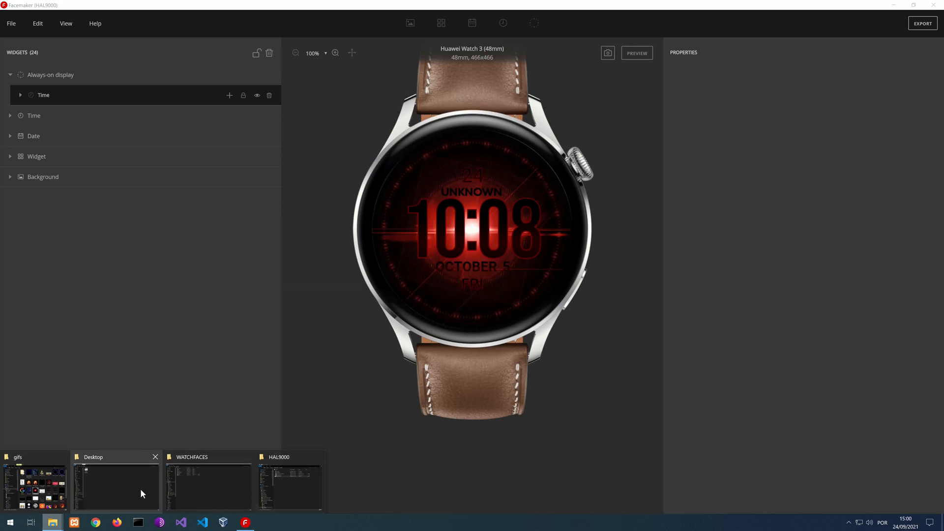
click(277, 485)
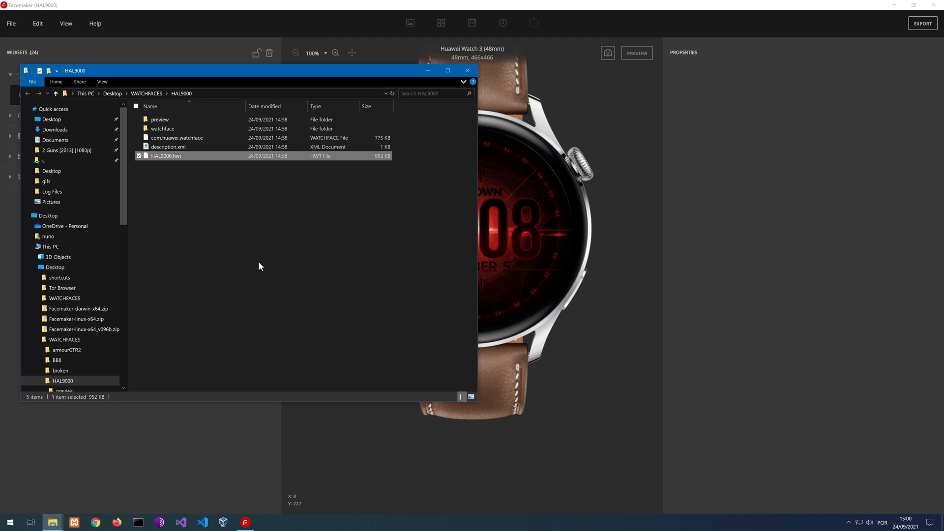
double_click(164, 119)
double_click(168, 137)
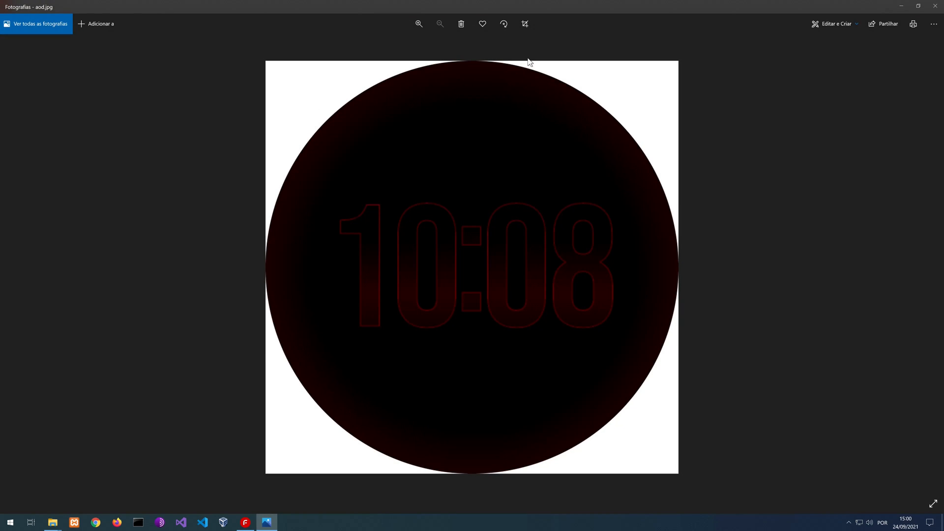
click(932, 266)
click(931, 266)
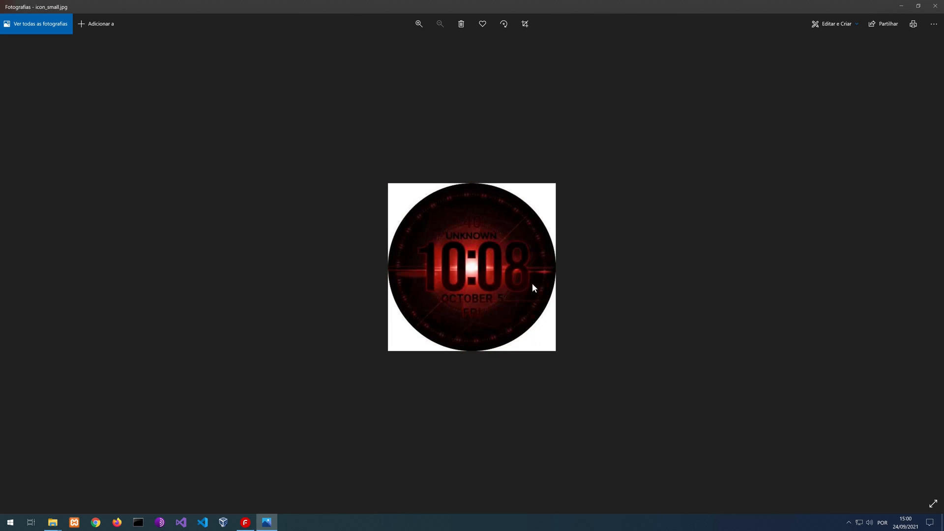
click(11, 264)
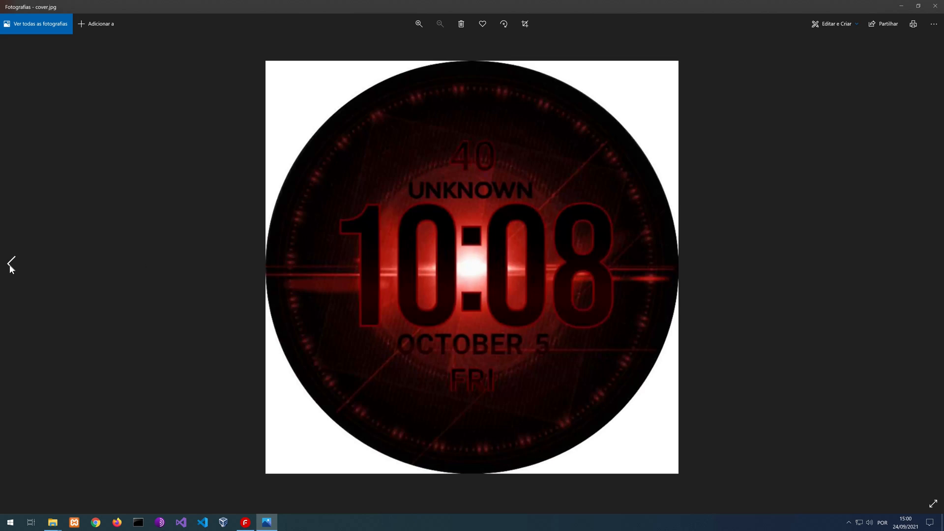
click(11, 264)
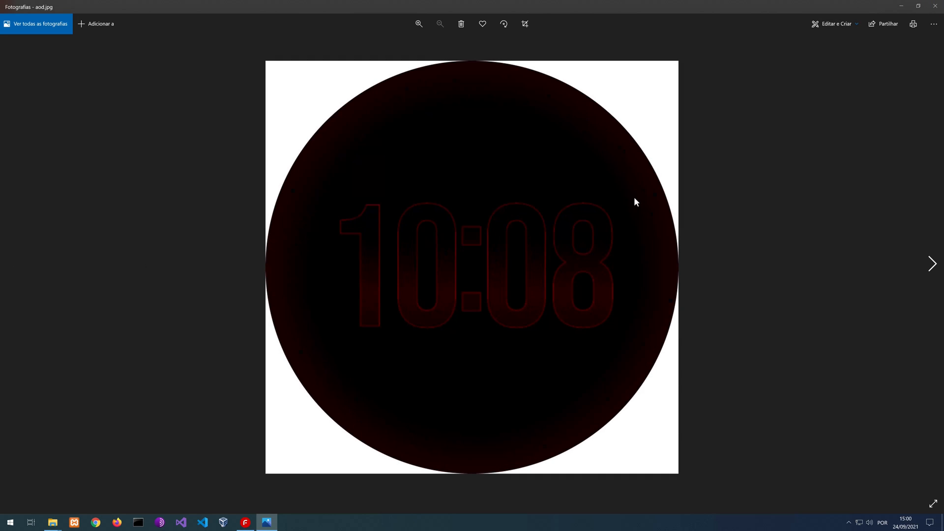
Alternate repeatedly between cover.jpg and aod.jpg to compare the alignment of both displays, and close the image viewer
click(931, 264)
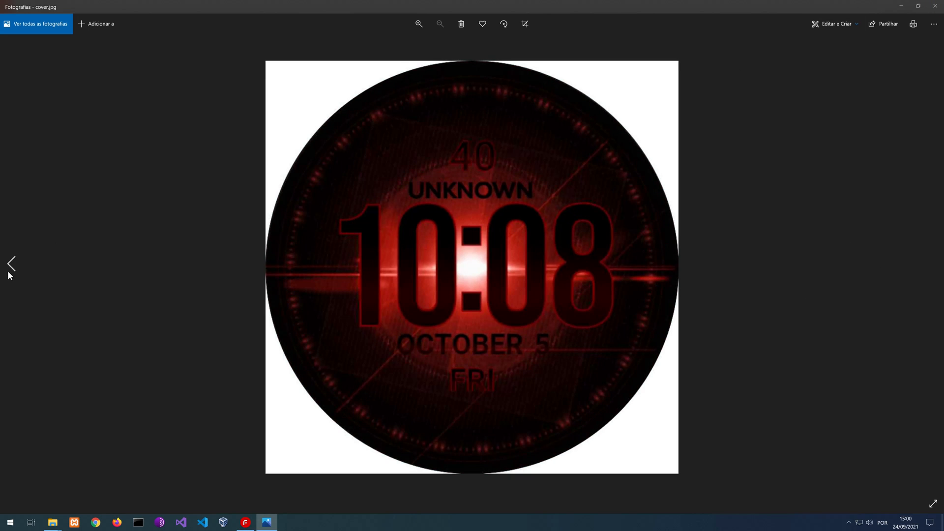
click(11, 266)
click(931, 264)
click(16, 264)
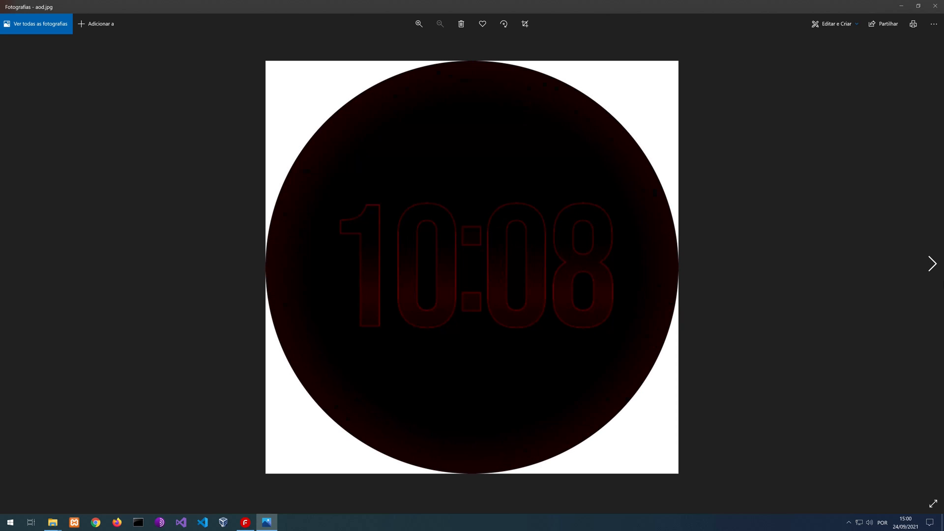
click(931, 264)
click(10, 264)
click(930, 264)
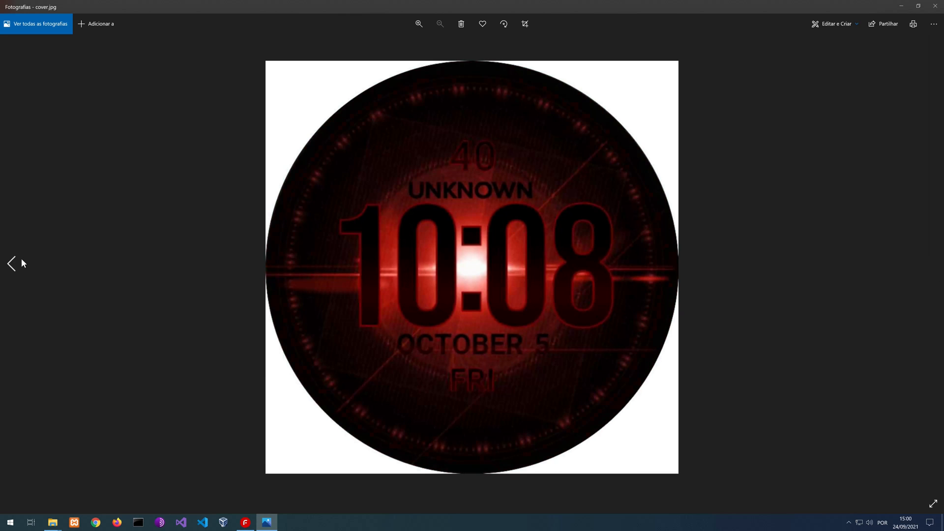
click(21, 260)
click(932, 264)
click(8, 270)
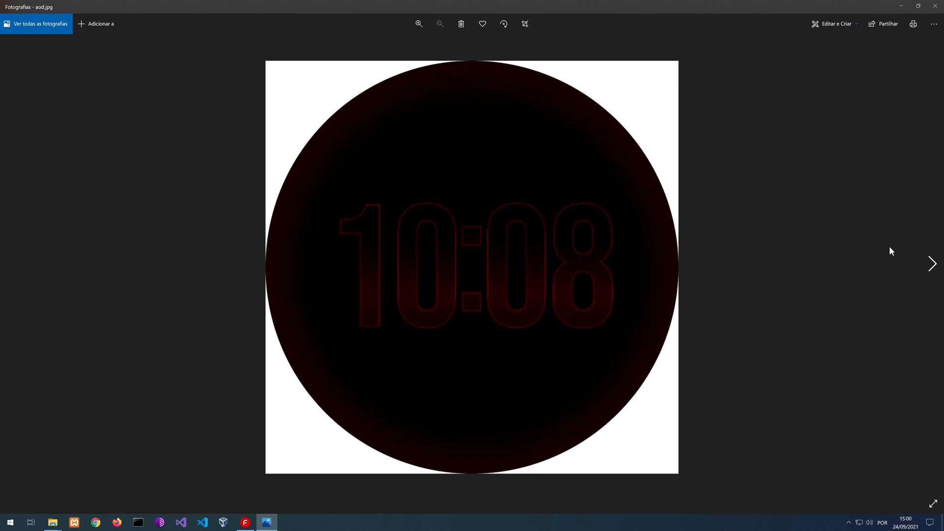
click(932, 265)
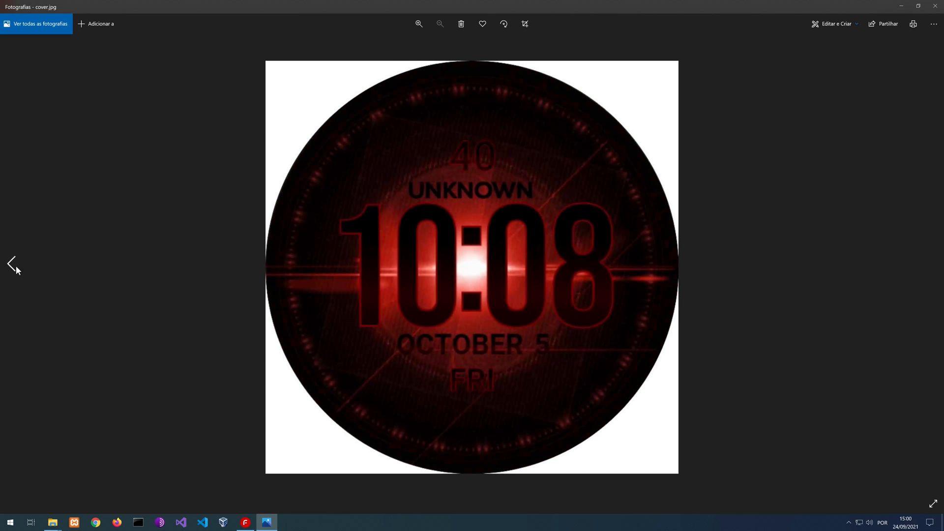
click(16, 268)
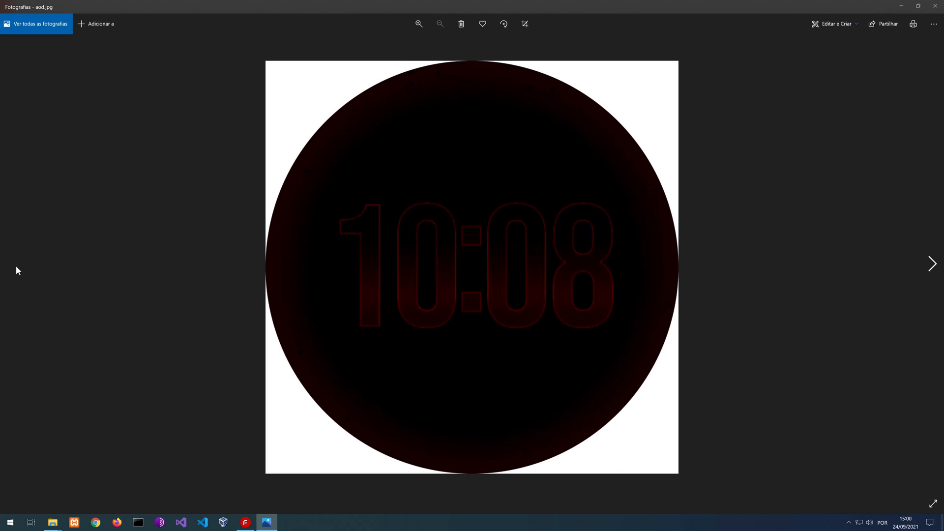
click(936, 6)
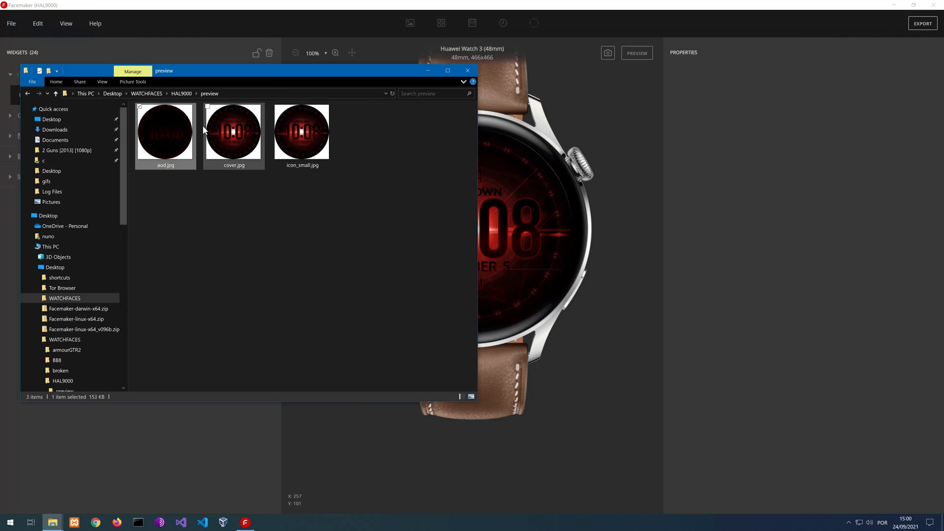
Return to the HAL9000 folder, inspect the HAL9000.hwt file and clear the selection
click(172, 93)
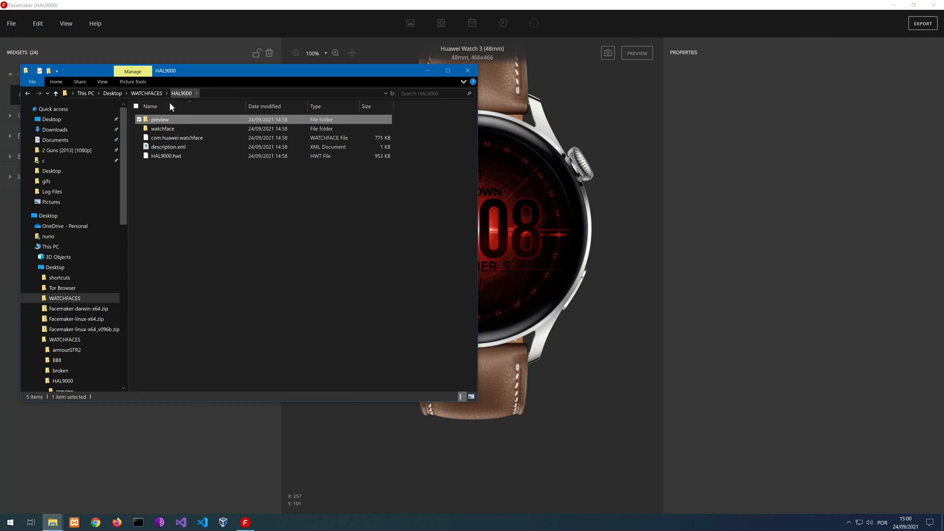
click(167, 156)
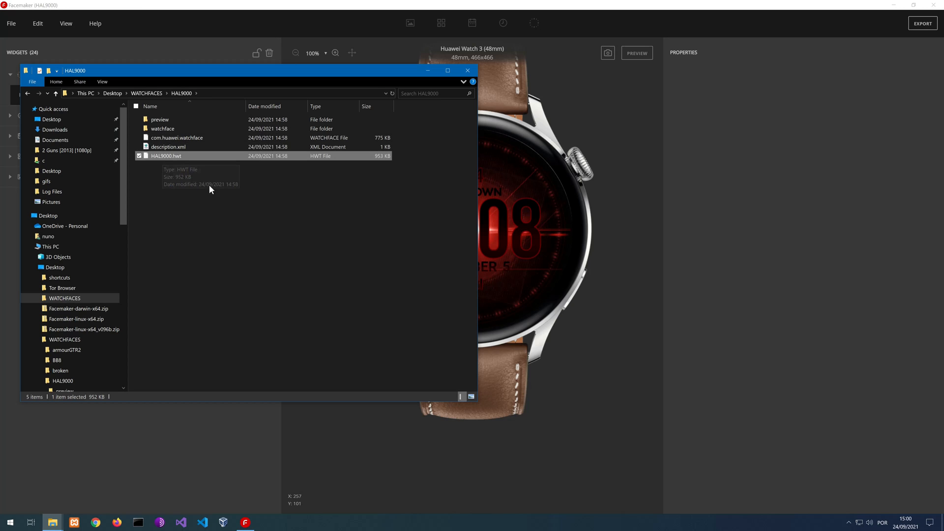
click(198, 191)
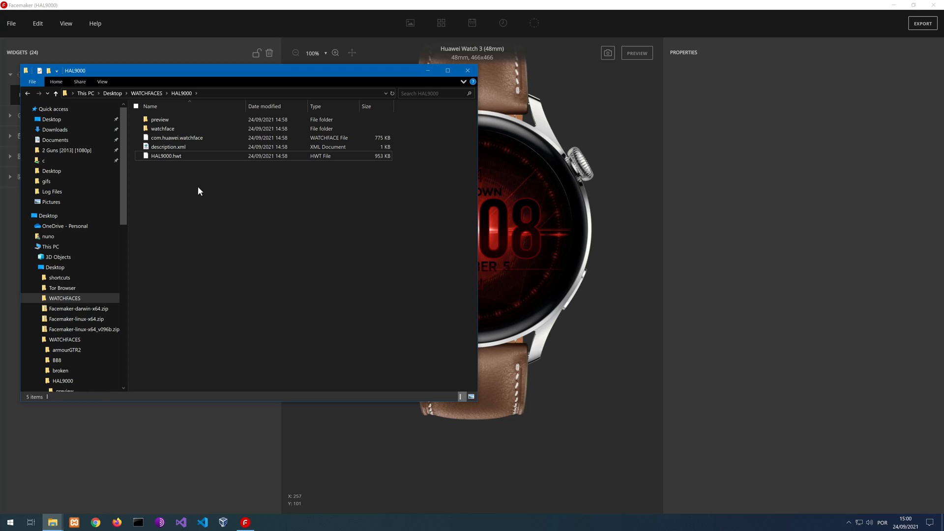